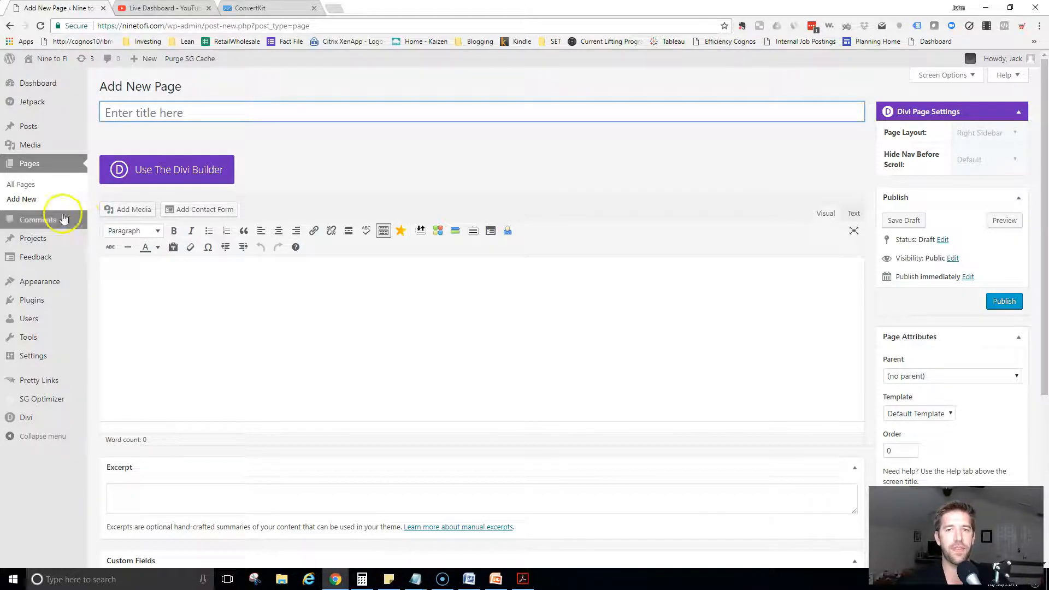
# Set up the new page with the Divi Builder, title it "DIY Webinar Funnel Opt in Page" and publish it.
pyautogui.click(168, 169)
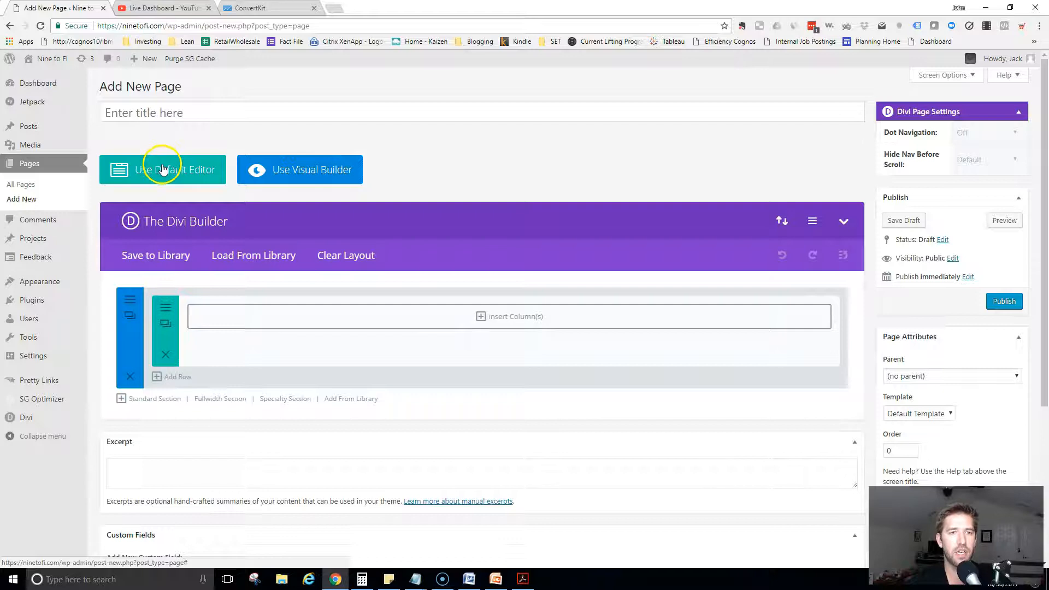
pyautogui.click(218, 120)
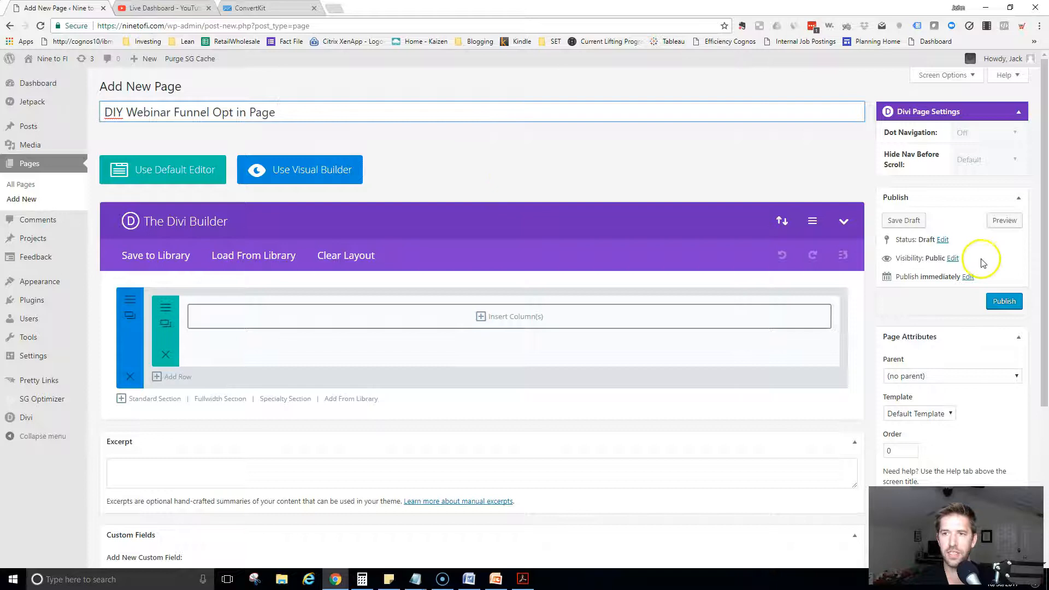
pyautogui.click(996, 306)
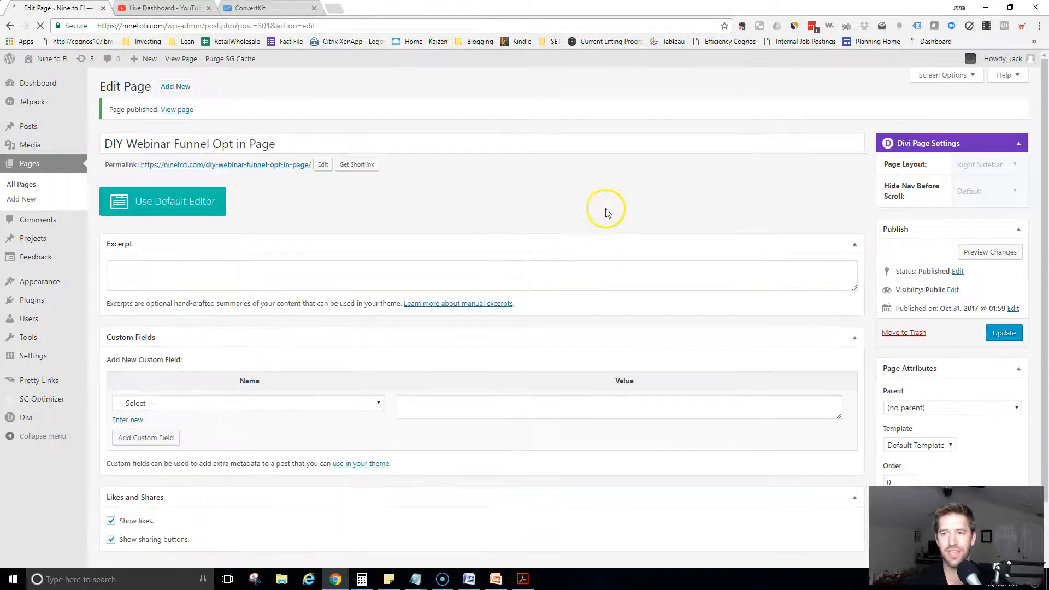
# Copy the opt in page's permalink into the Notepad notes after "Opt in Page URL:", and update the page in WordPress.
pyautogui.rightClick(301, 169)
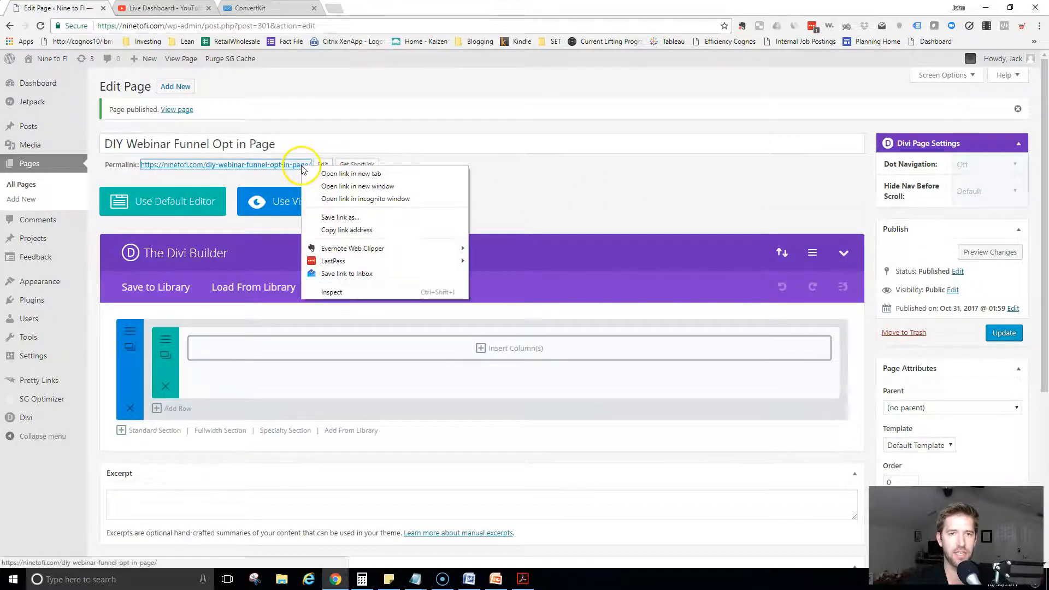
pyautogui.click(331, 229)
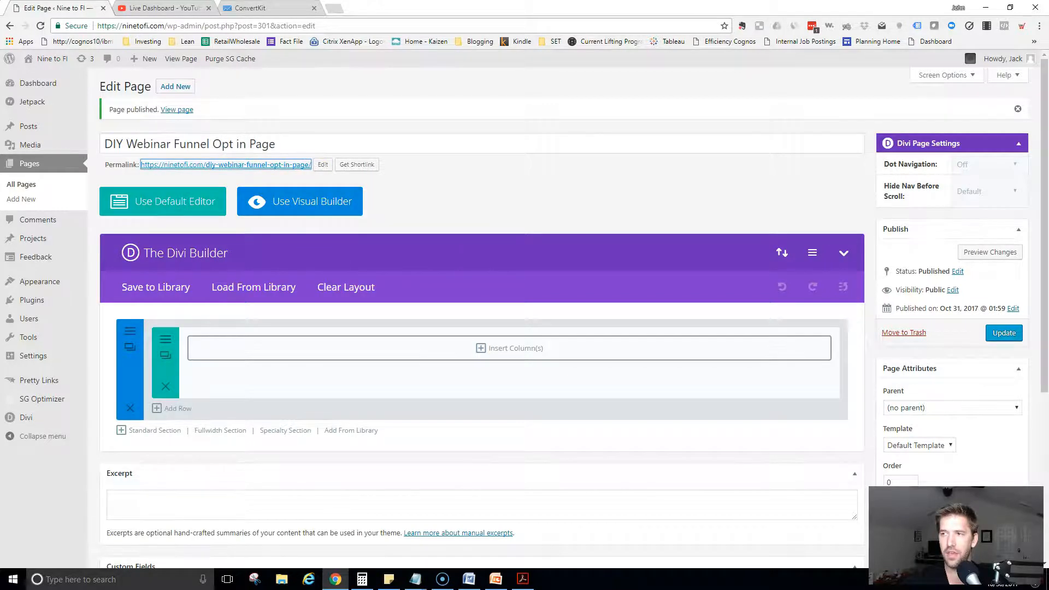
pyautogui.hotkey('alt', 'Tab')
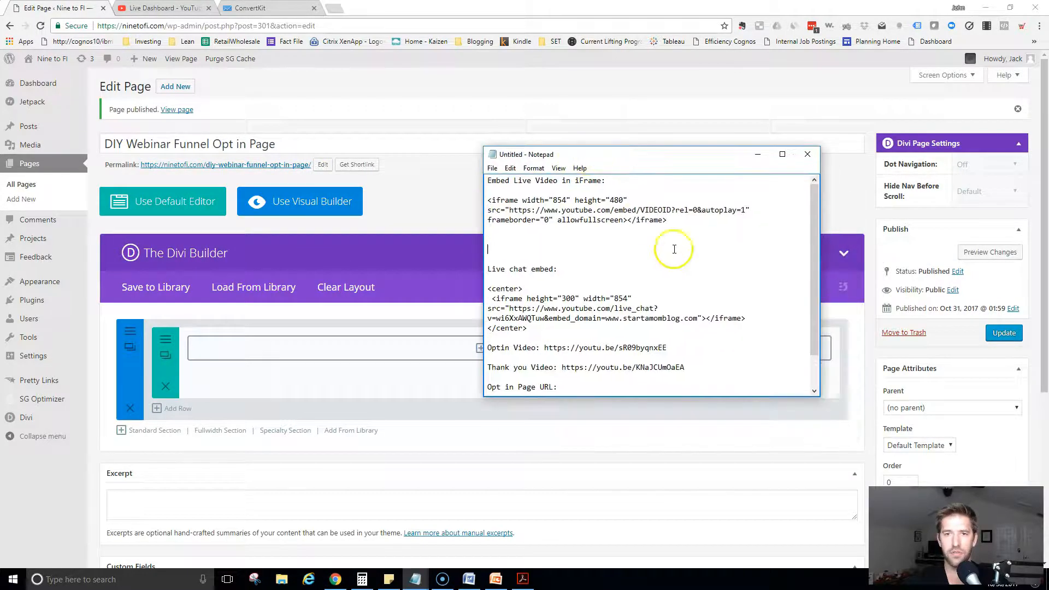
pyautogui.moveTo(696, 153); pyautogui.dragTo(696, 91)
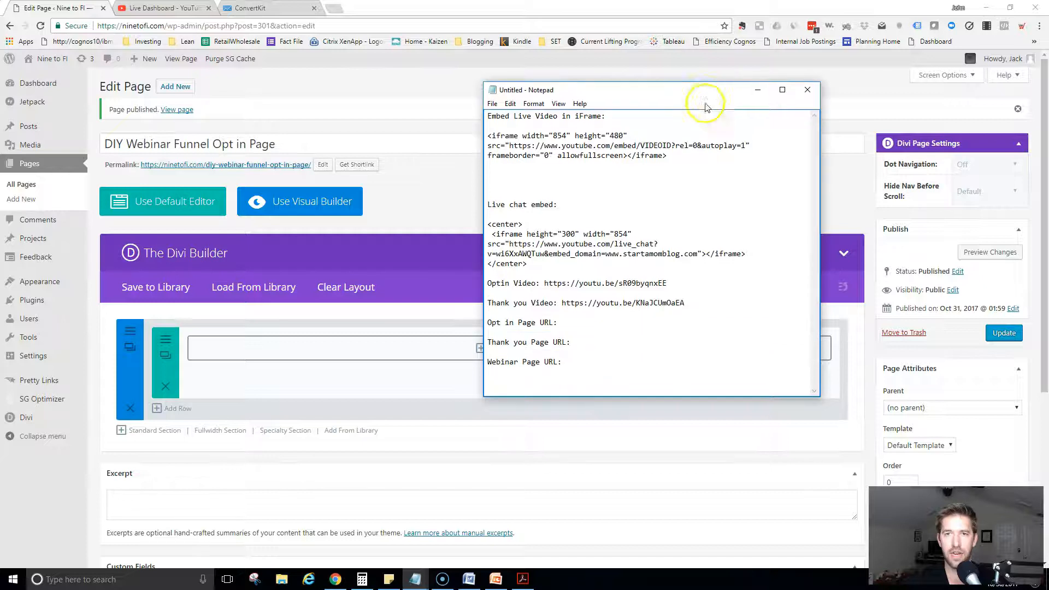
pyautogui.click(616, 323)
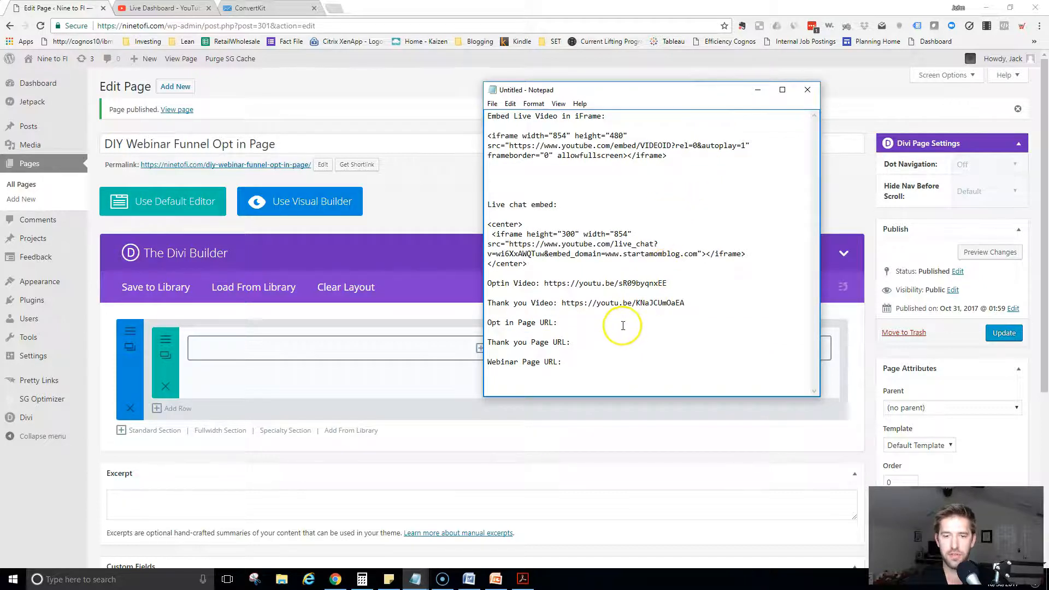
pyautogui.write('https://ninetofi.com/diy-webinar-funnel-opt-in-page/')
pyautogui.click(414, 197)
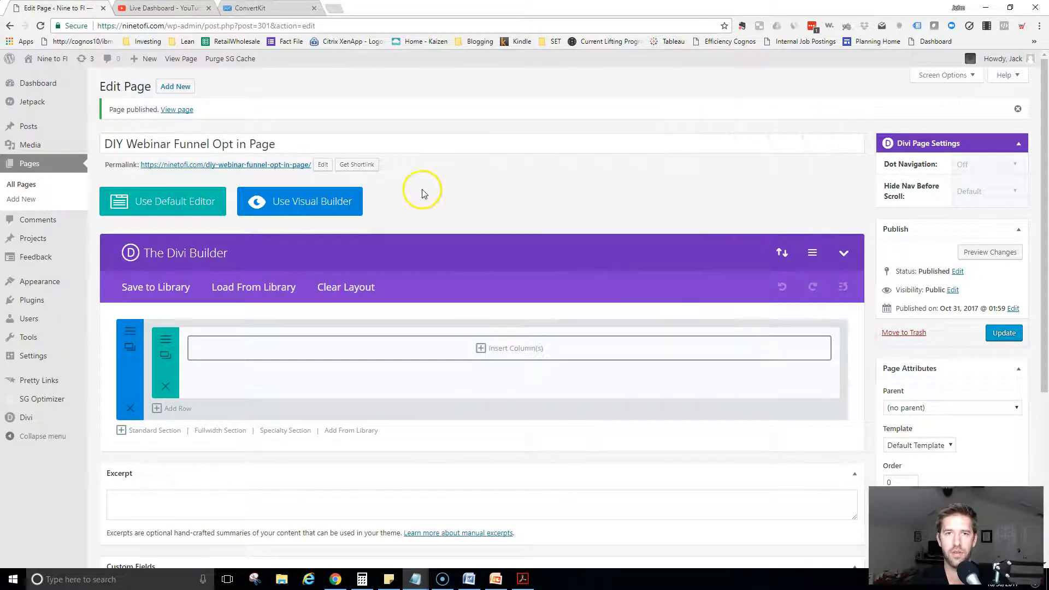
pyautogui.click(1004, 339)
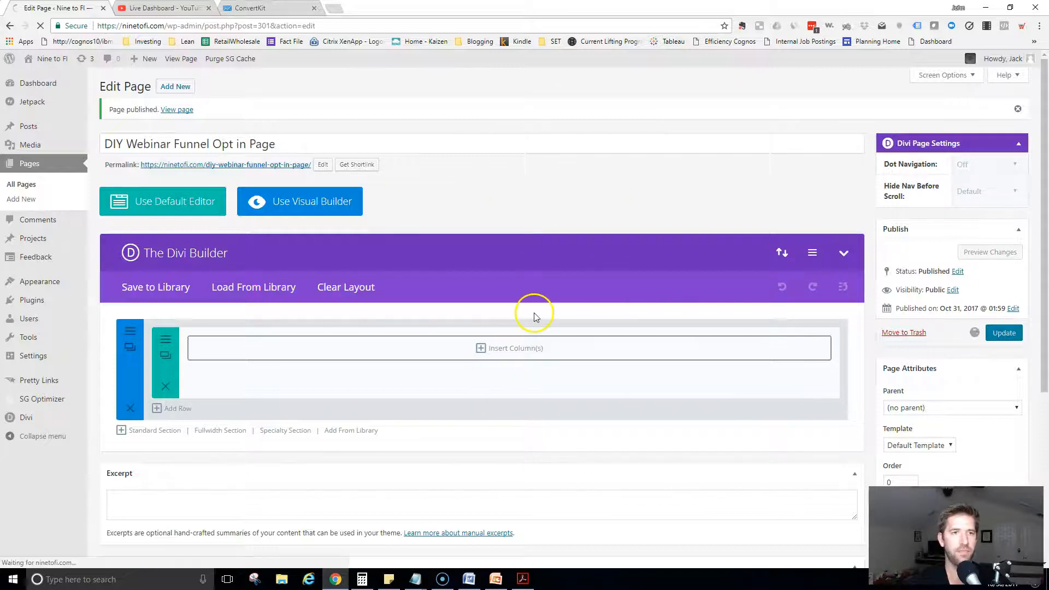
# Add and publish a new Divi Builder page titled "DIY Webinar Funnel Thank you for Subscribing".
pyautogui.click(176, 88)
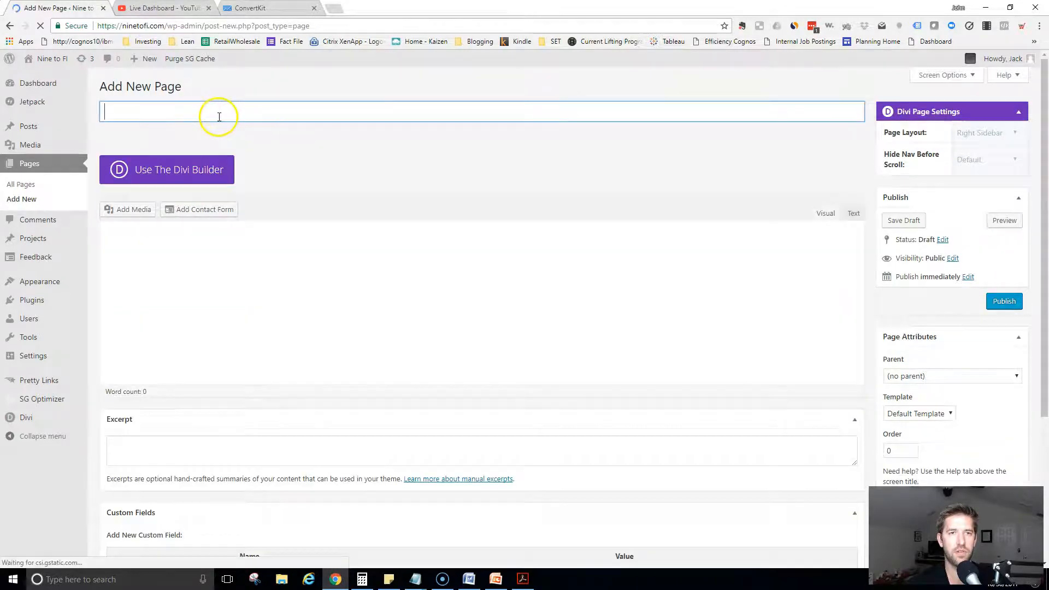
pyautogui.click(218, 118)
pyautogui.write('DIY')
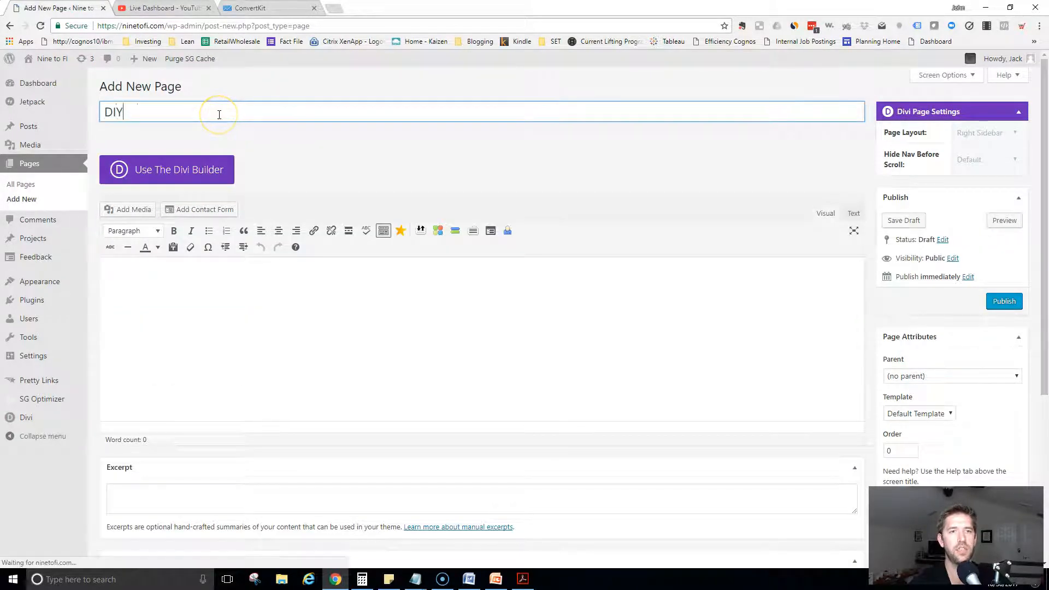
pyautogui.write(' Webinar Funnel')
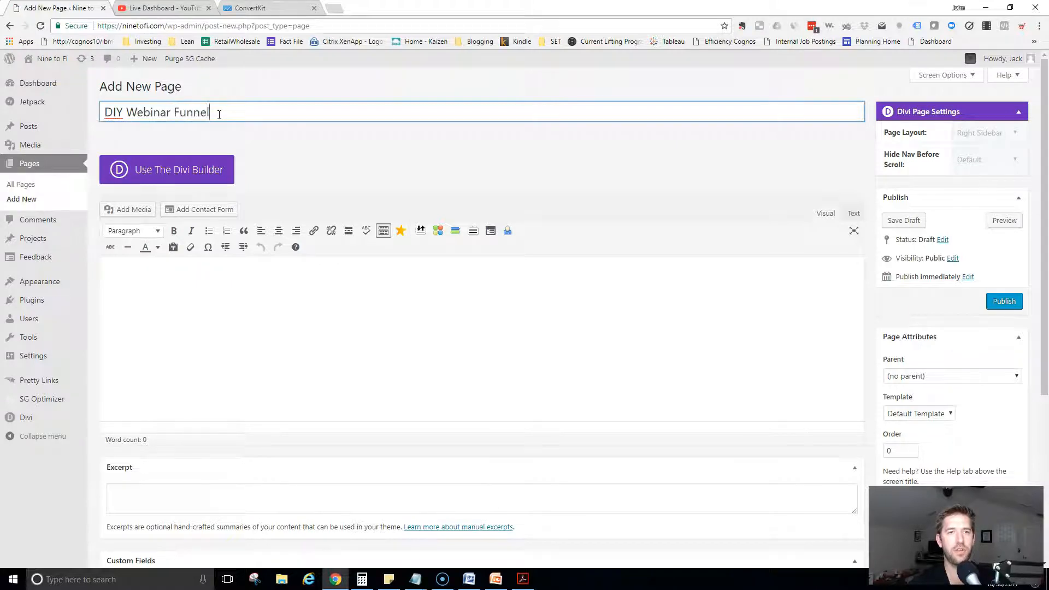
pyautogui.write(' Thank you for')
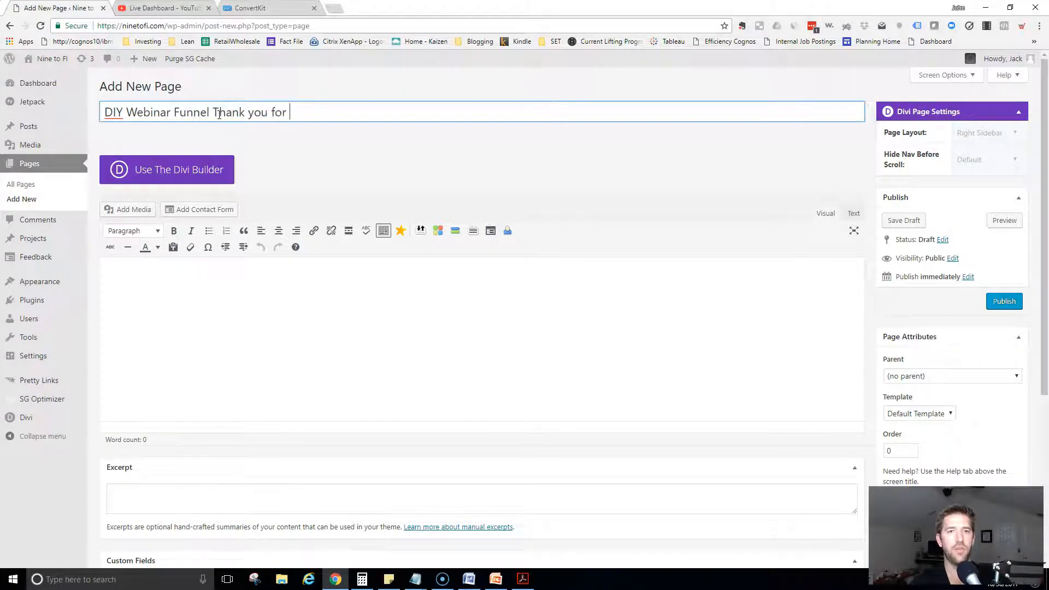
pyautogui.write(' Subscribing')
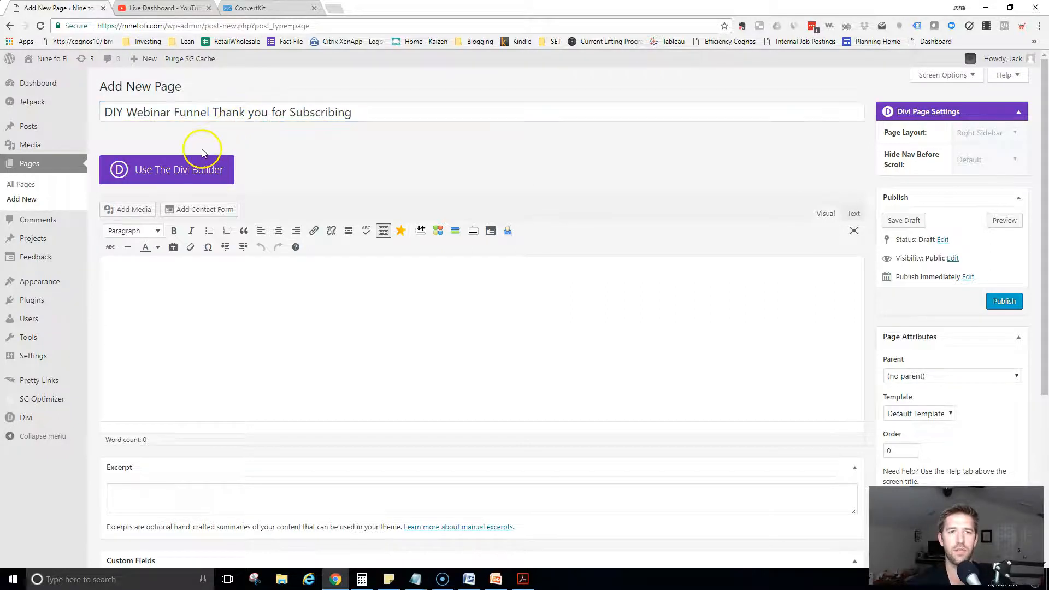
pyautogui.click(185, 168)
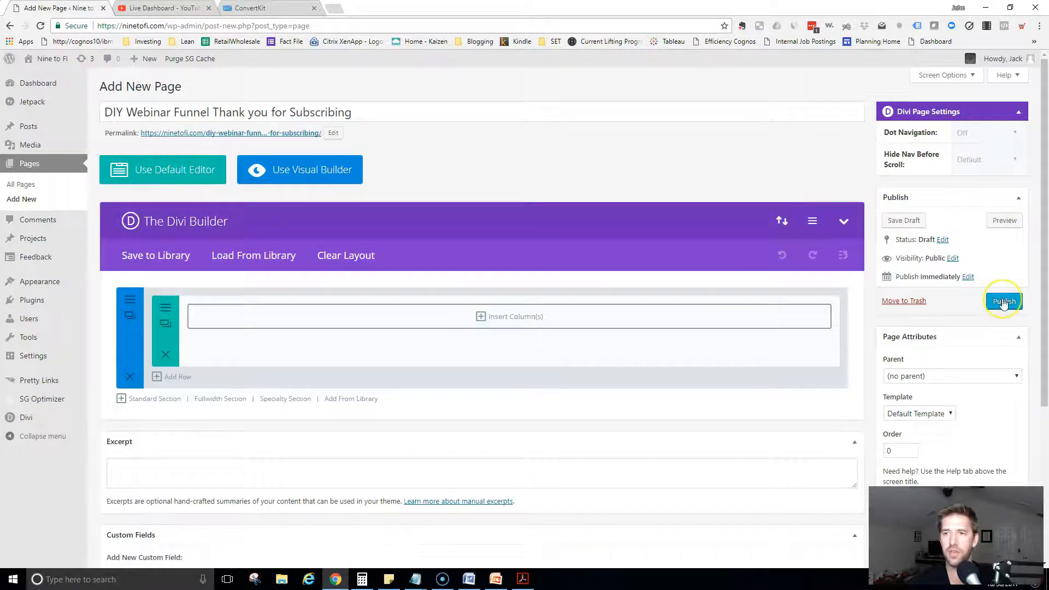
pyautogui.click(1000, 300)
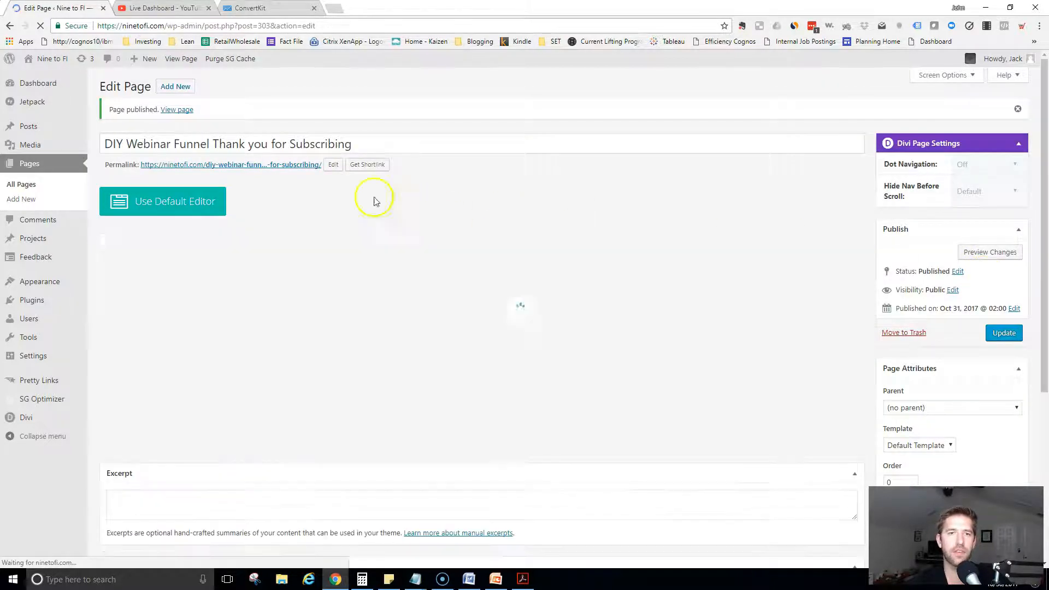
# Copy the thank you page's permalink into the Notepad notes after "Thank you Page URL:" and return to the browser.
pyautogui.rightClick(295, 171)
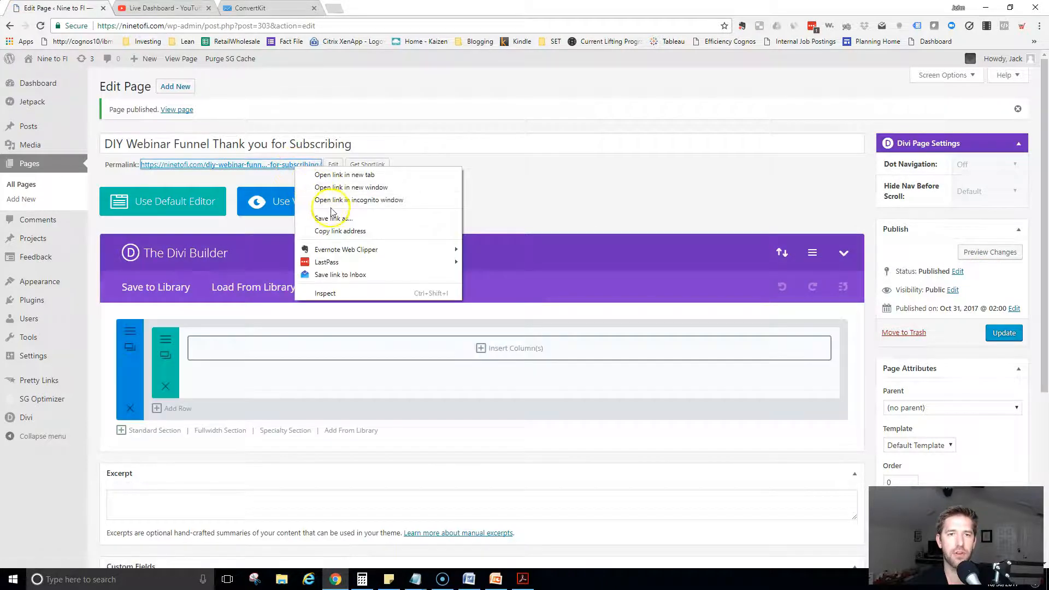
pyautogui.click(341, 231)
pyautogui.hotkey('alt', 'Tab')
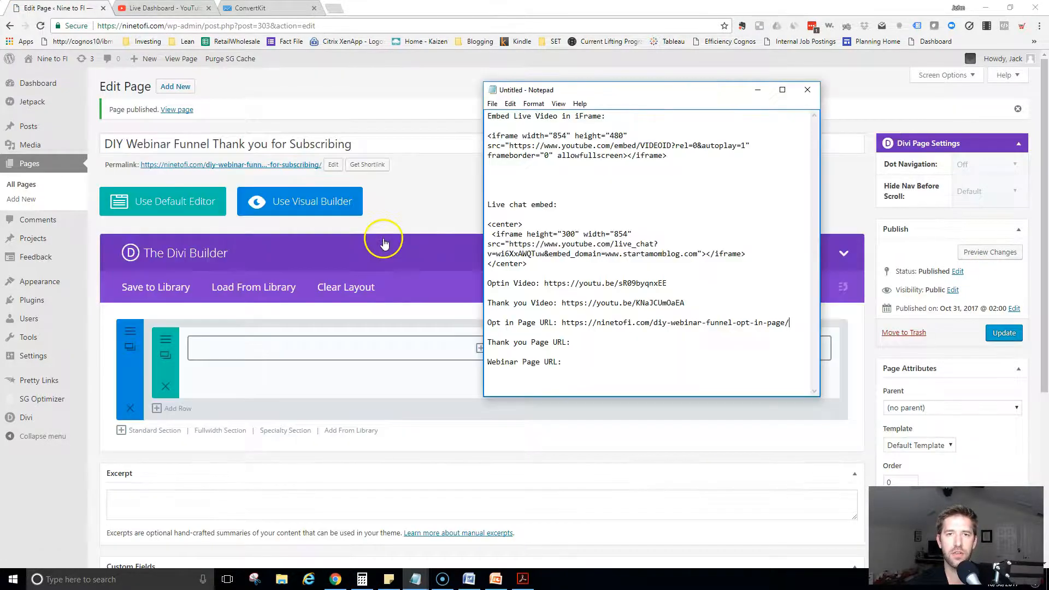
pyautogui.click(586, 342)
pyautogui.hotkey('ctrl', 'v')
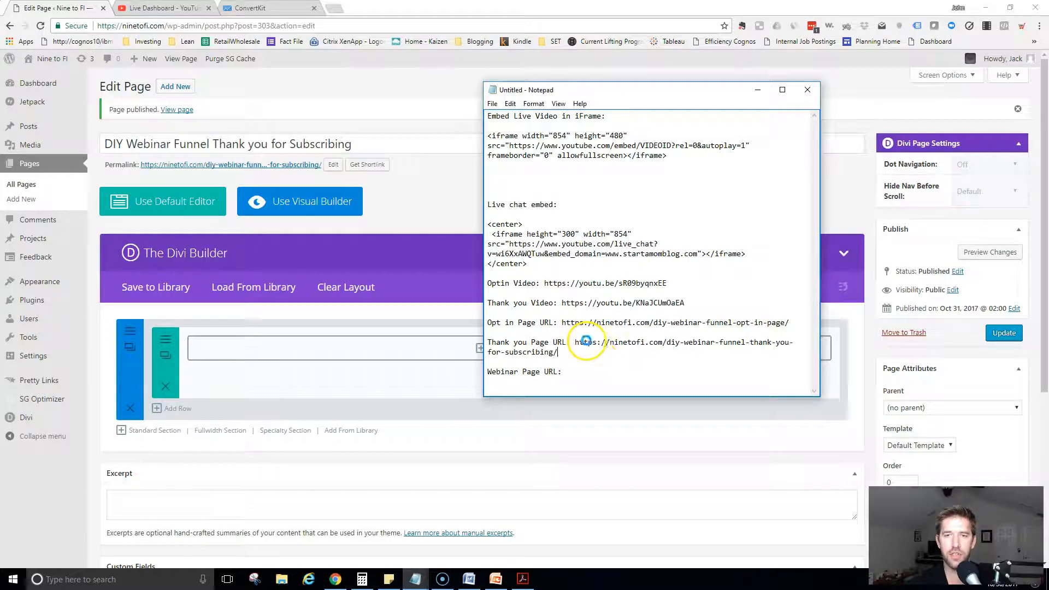
pyautogui.hotkey('alt', 'Tab')
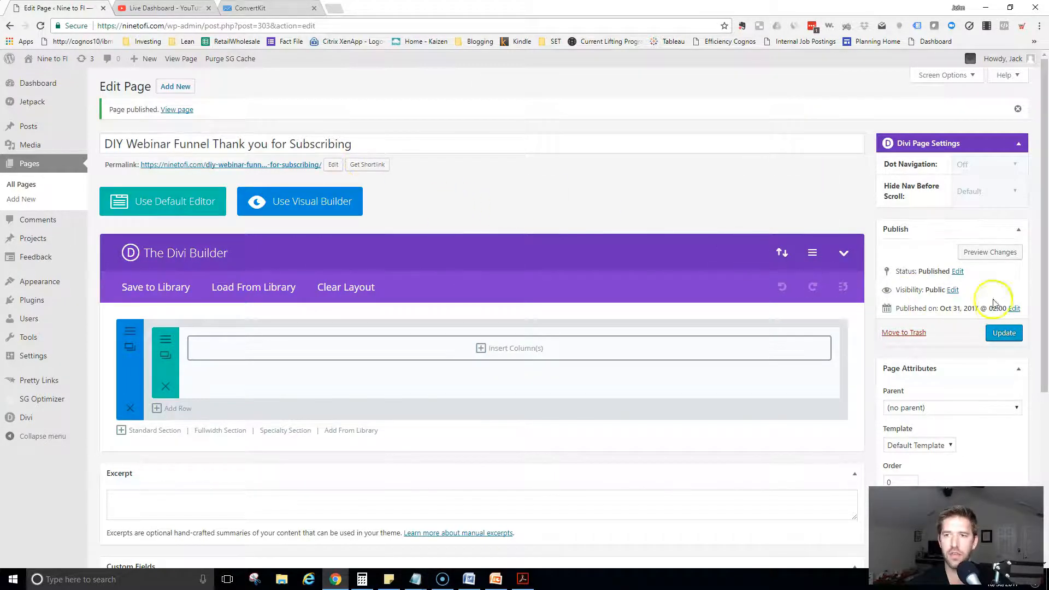
# Add and publish a new Divi Builder page titled "DIY Webinar Funnel Webinar Page".
pyautogui.click(181, 89)
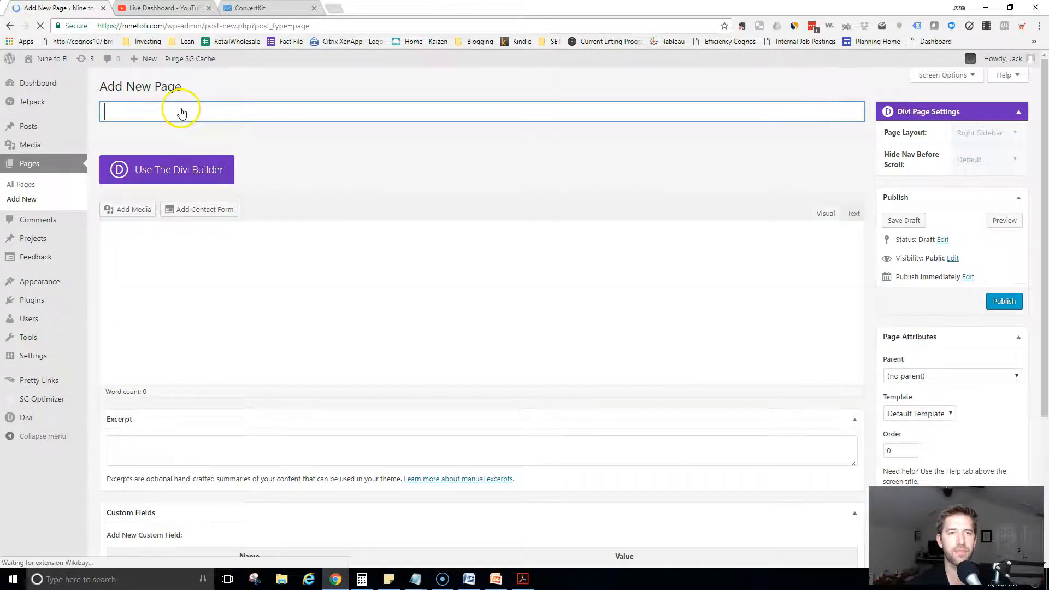
pyautogui.click(180, 110)
pyautogui.write('DIY W')
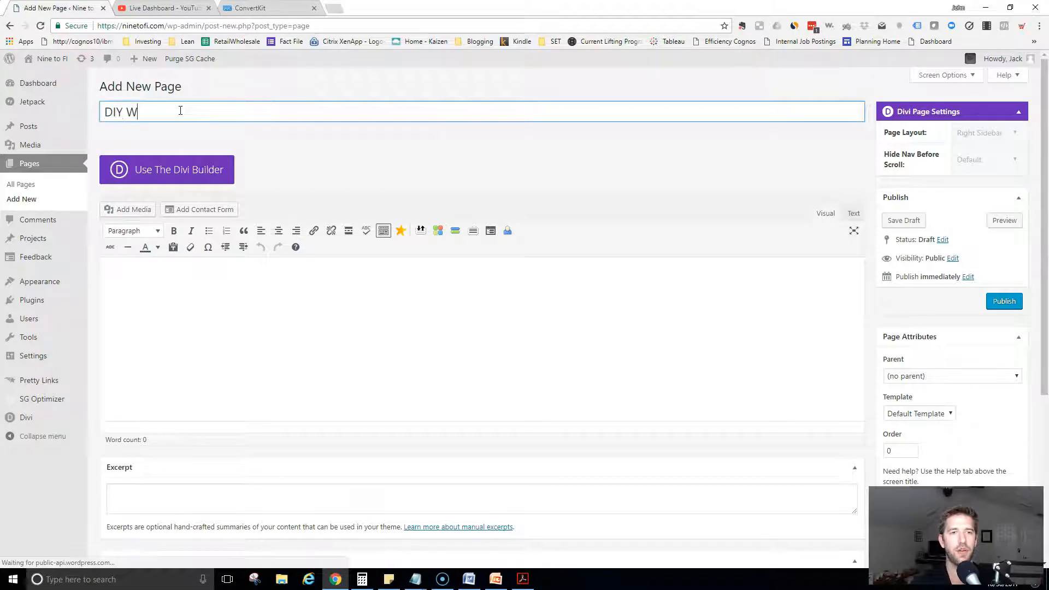
pyautogui.write('ebinar Funnel Webinar P')
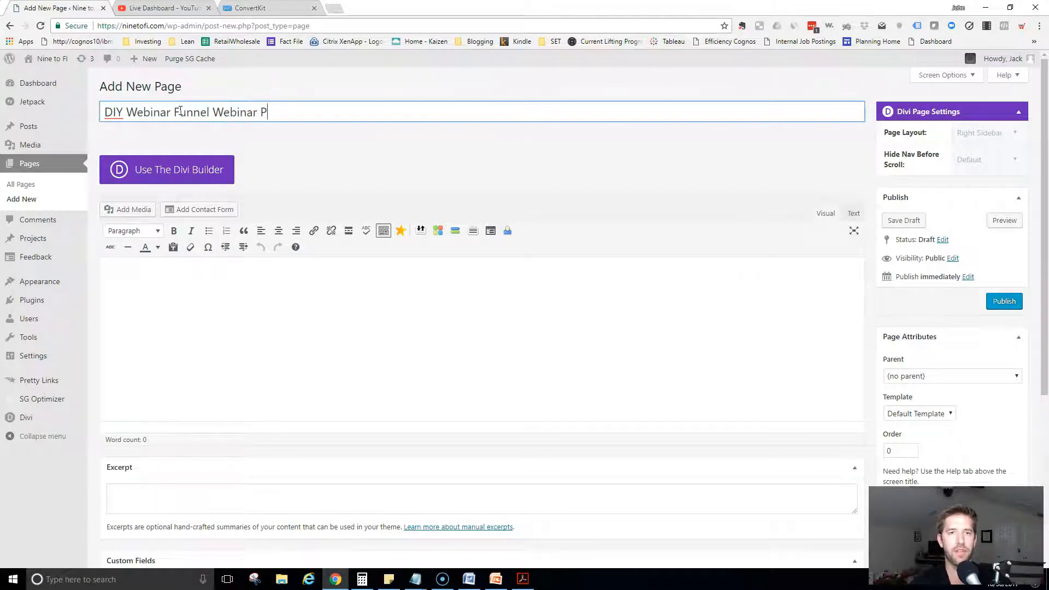
pyautogui.write('age')
pyautogui.click(197, 179)
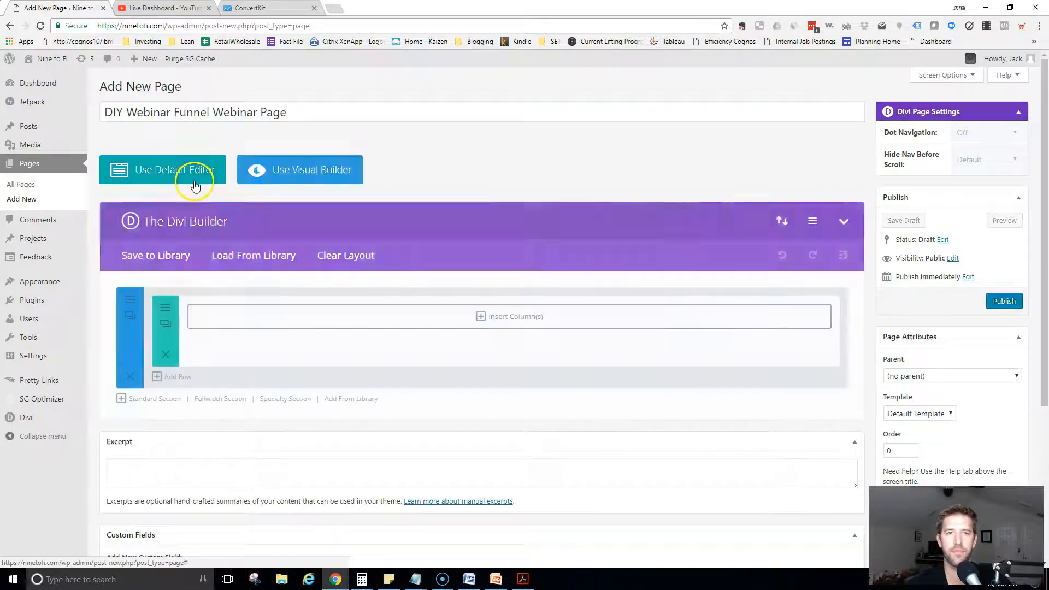
pyautogui.click(993, 302)
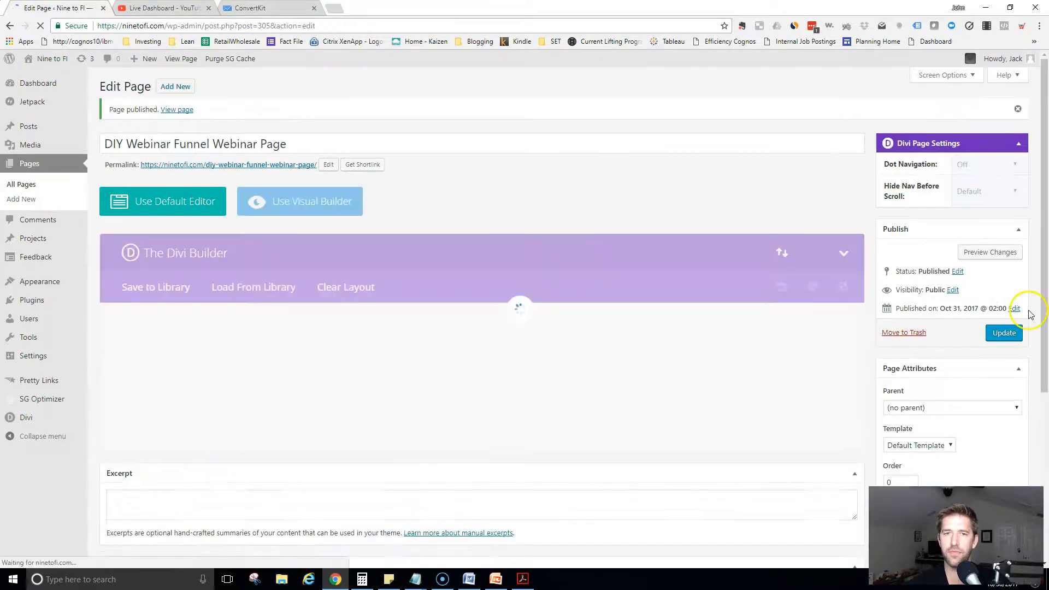
# Copy the webinar page's permalink into the Notepad notes after "Webinar Page URL:" and return to the browser.
pyautogui.rightClick(262, 168)
pyautogui.click(303, 226)
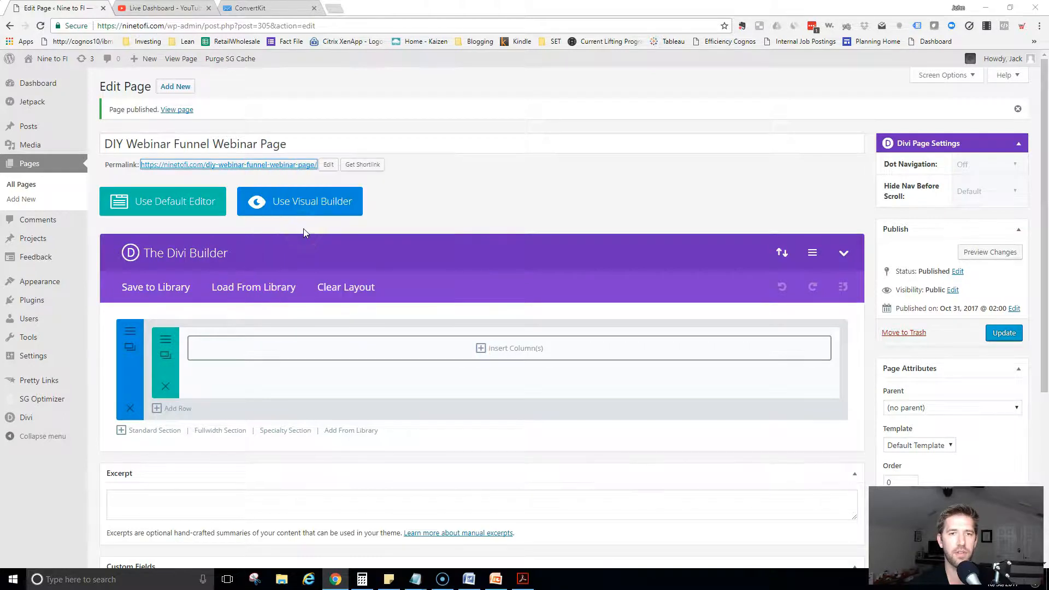
pyautogui.hotkey('alt', 'Tab')
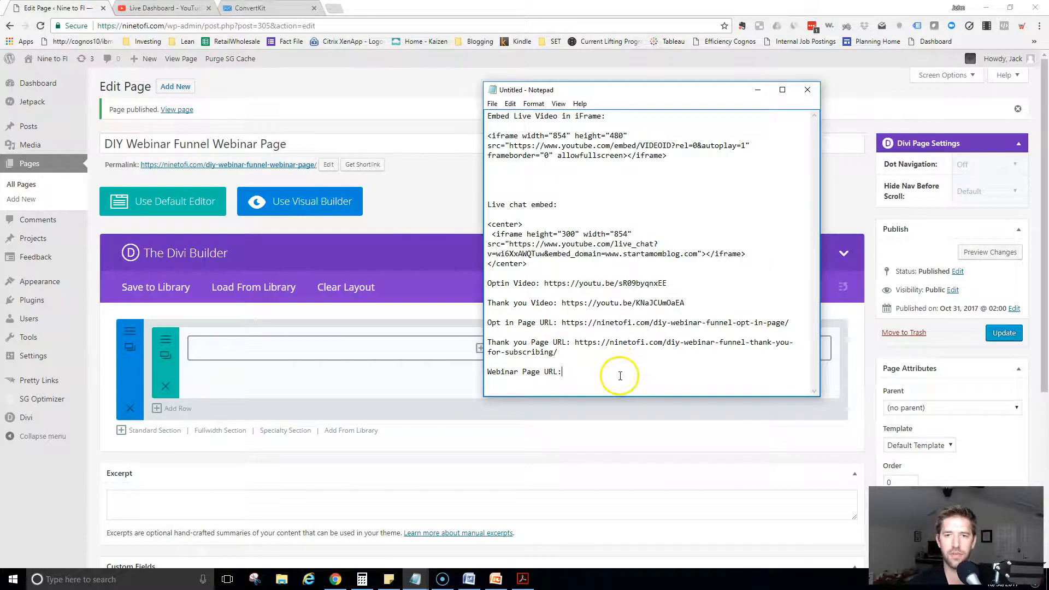
pyautogui.hotkey('ctrl', 'v')
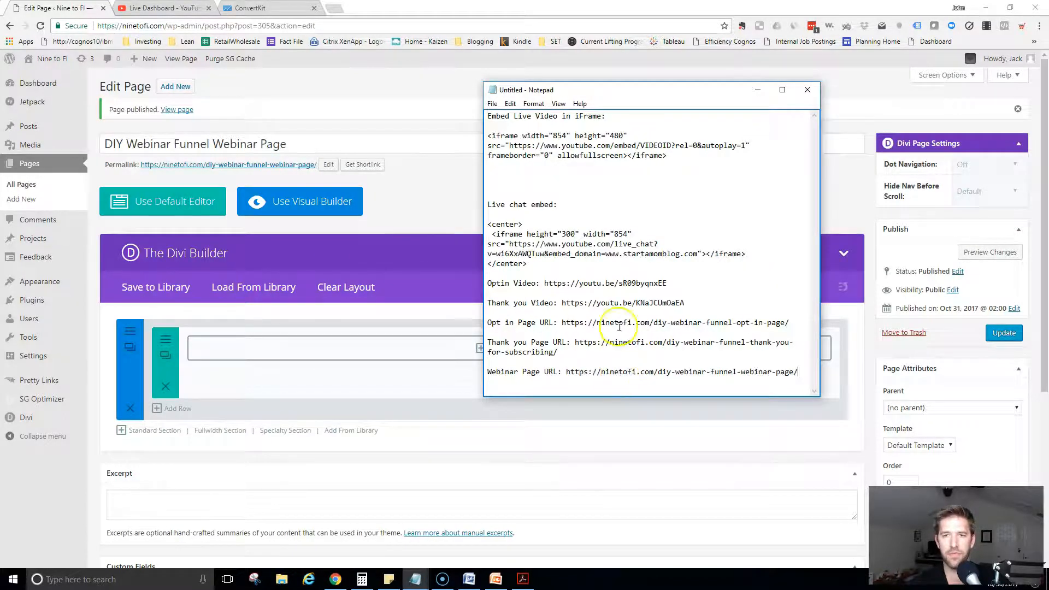
pyautogui.click(422, 195)
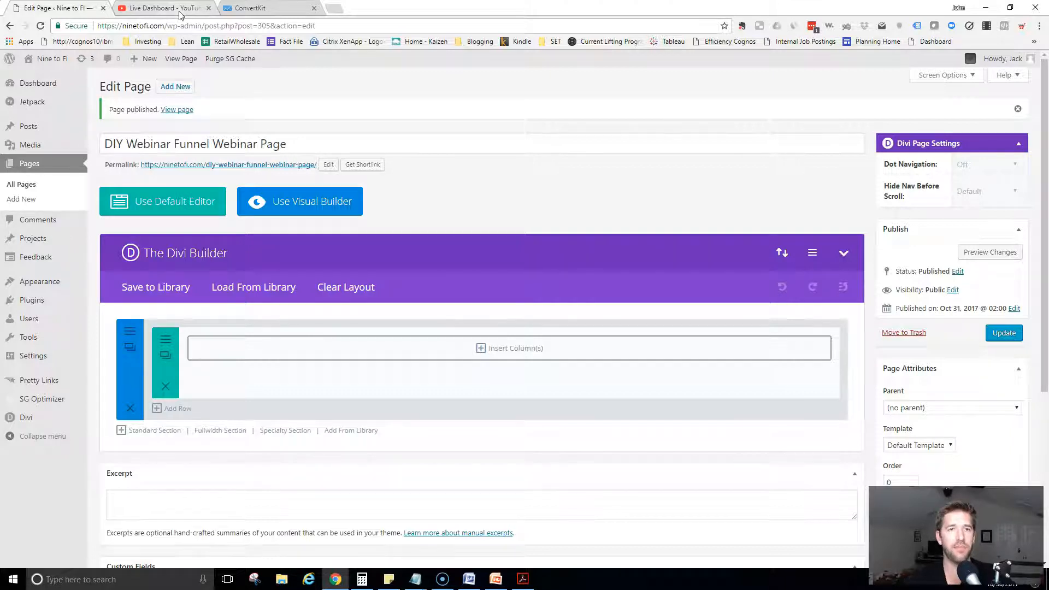
# Switch to YouTube, view the Creator Studio dashboard and open the Live Streaming page.
pyautogui.click(171, 8)
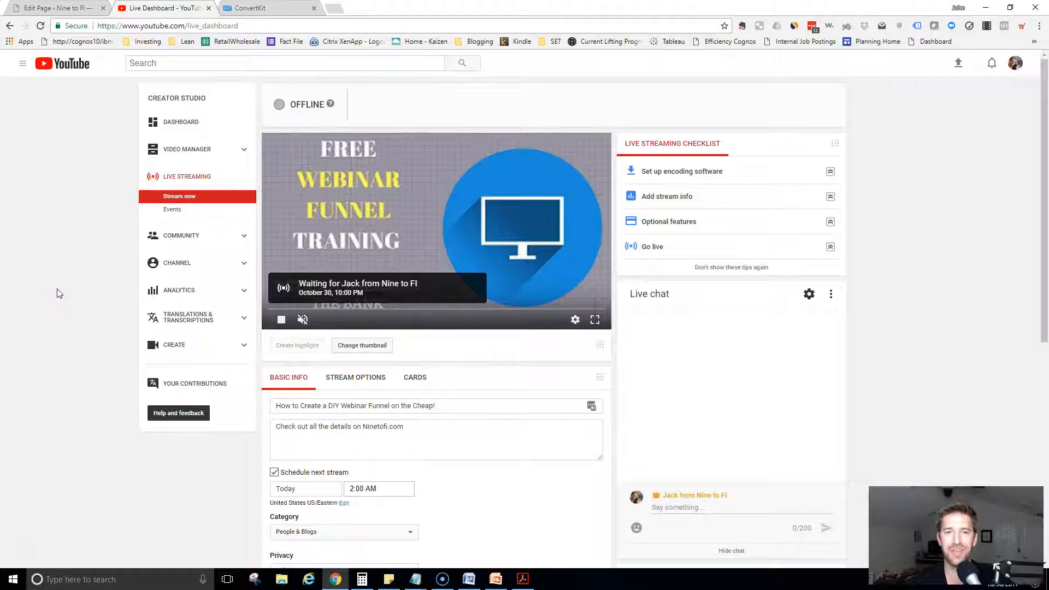
pyautogui.click(189, 128)
pyautogui.click(572, 104)
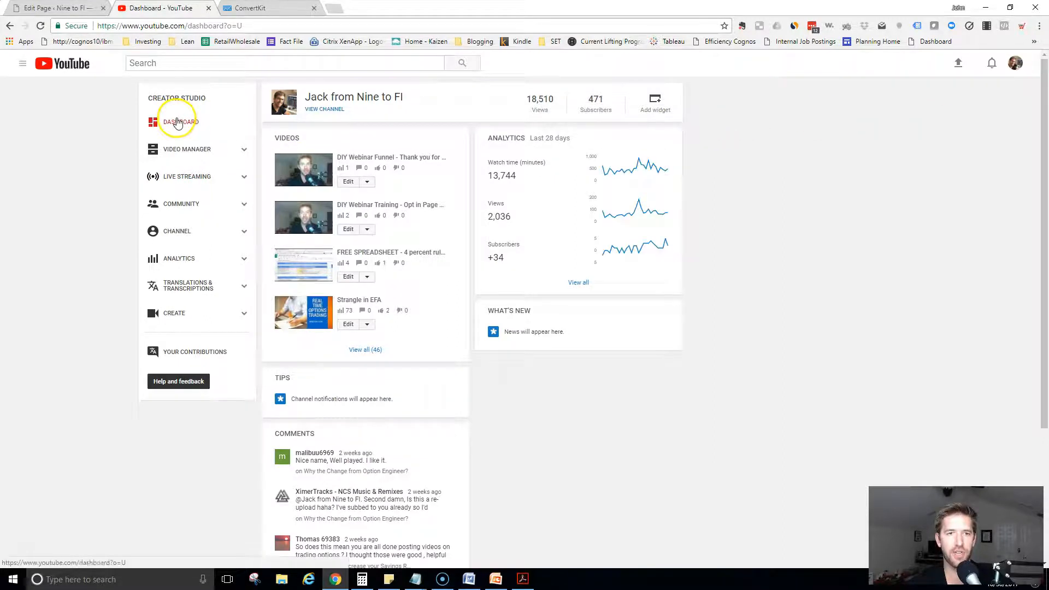
pyautogui.click(172, 185)
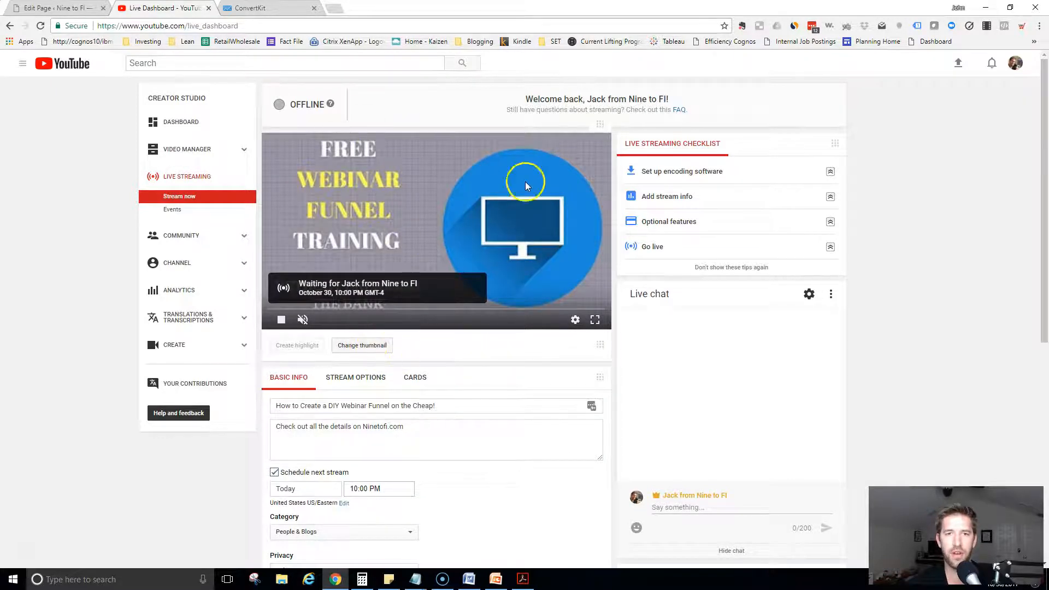
# Examine the live stream's thumbnail file chooser without picking a file, and the stream title in the basic info.
pyautogui.click(361, 347)
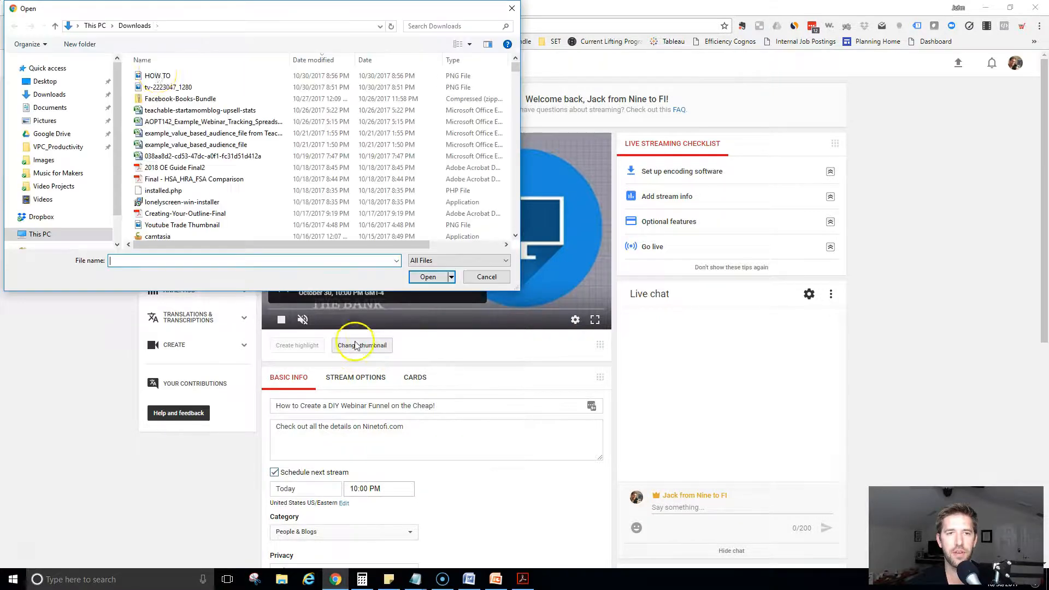
pyautogui.click(469, 282)
pyautogui.scroll(-2, 453, 299)
pyautogui.click(456, 296)
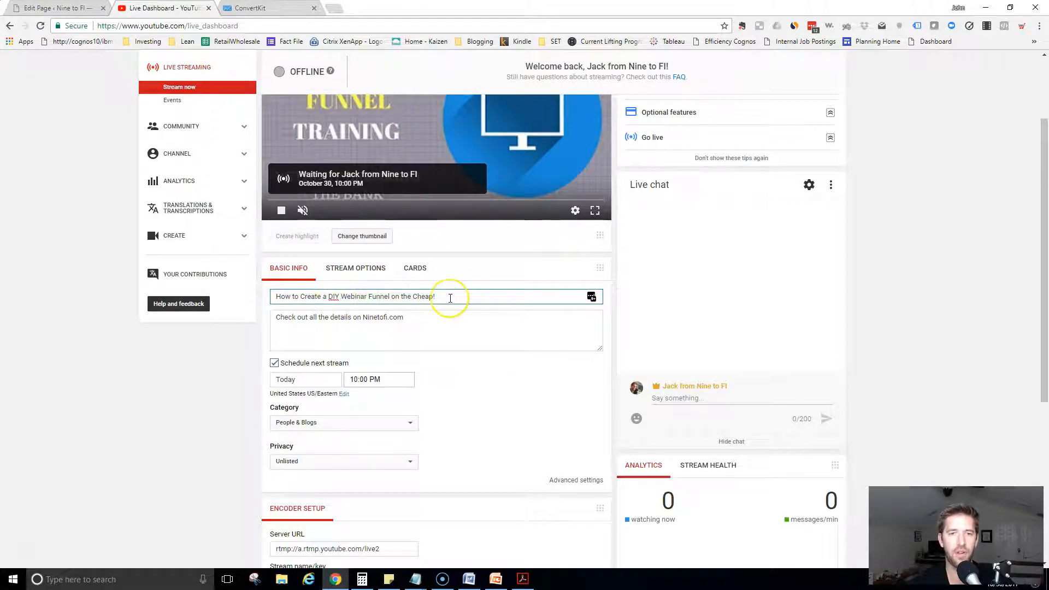
# Retitle the live stream "How to Create a DIY Webinar Funnel on the Cheap - And Save Thousands Per Year!".
pyautogui.write('And')
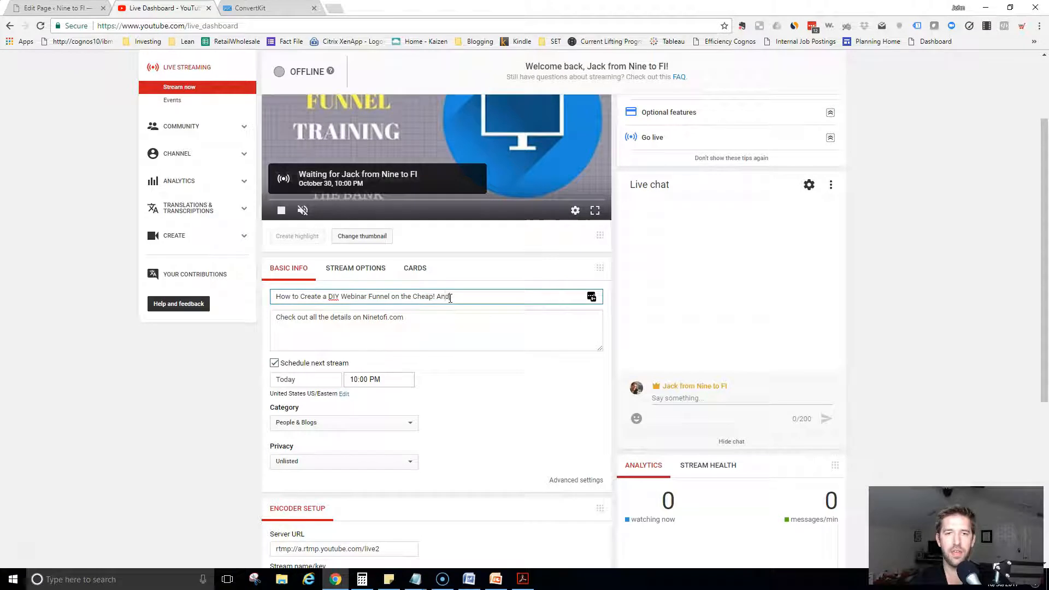
pyautogui.press('BackSpace')
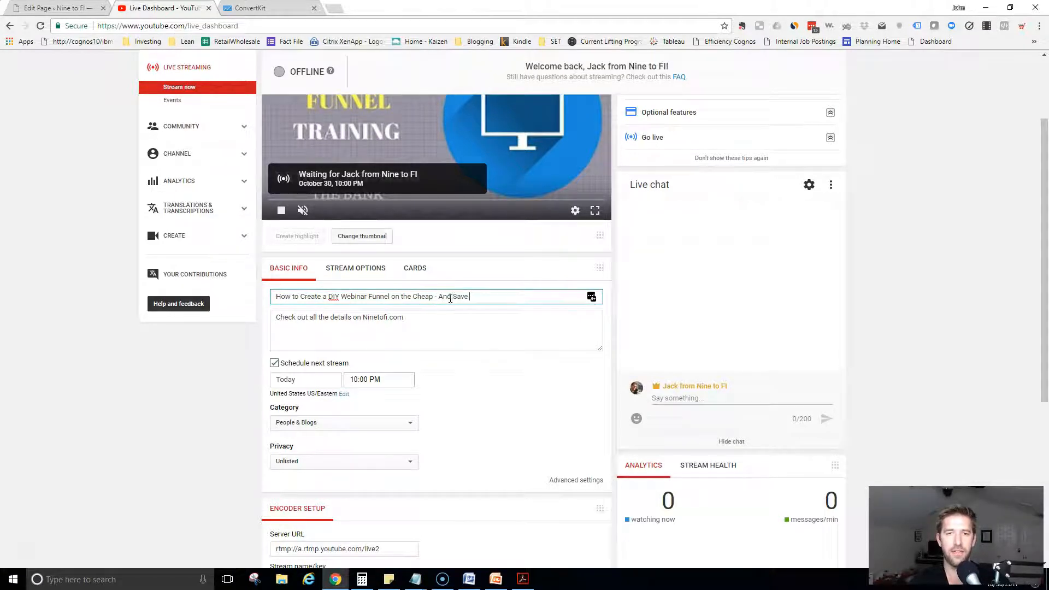
pyautogui.write('nds Per Year!')
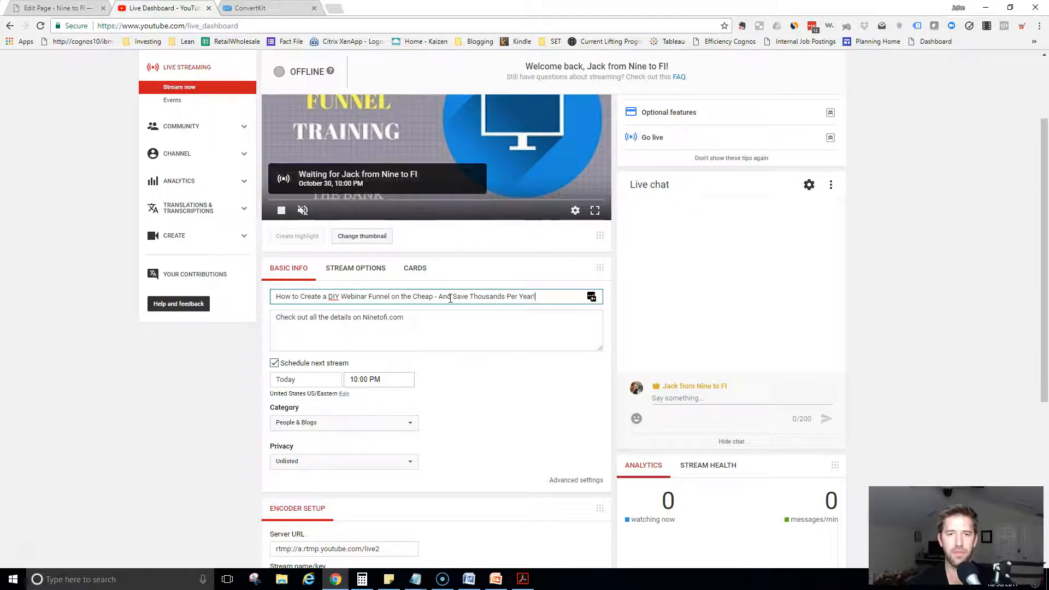
pyautogui.click(447, 334)
pyautogui.click(418, 312)
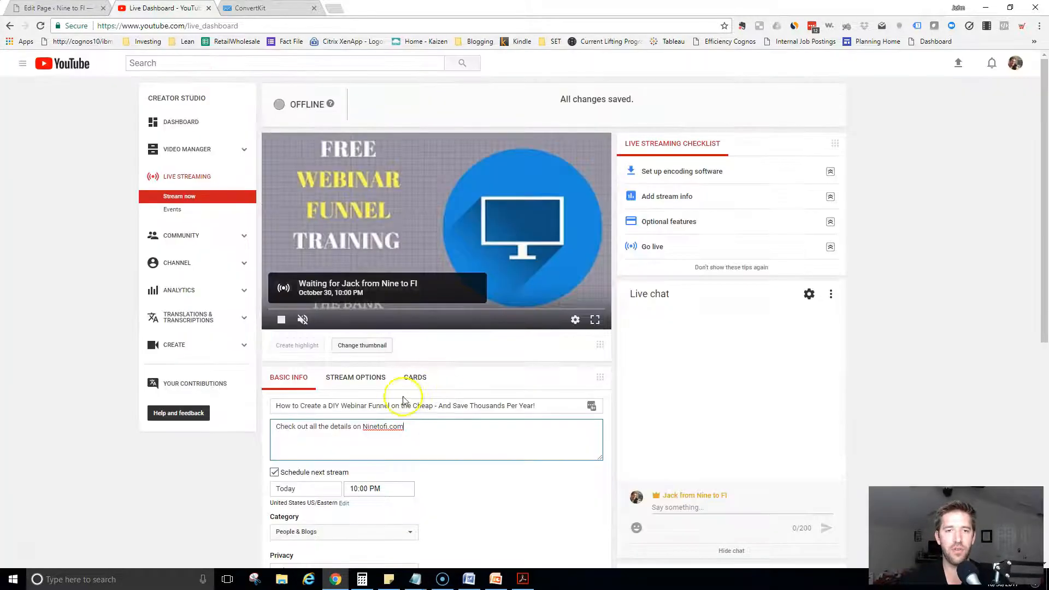
pyautogui.click(365, 300)
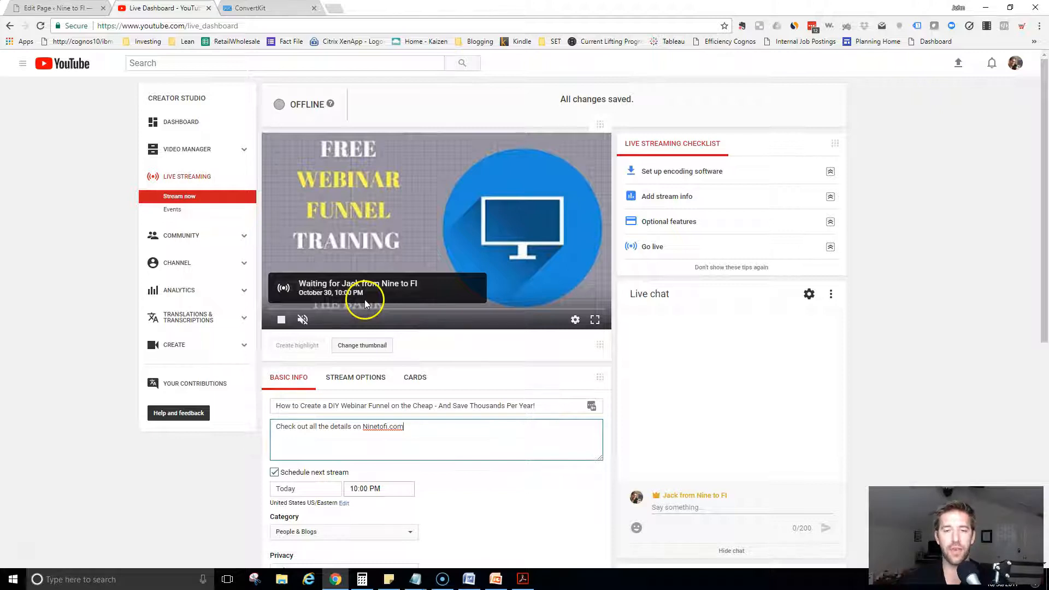
# Schedule the next stream for Oct 31, 2017 at 8:00 PM.
pyautogui.scroll(-3, 370, 306)
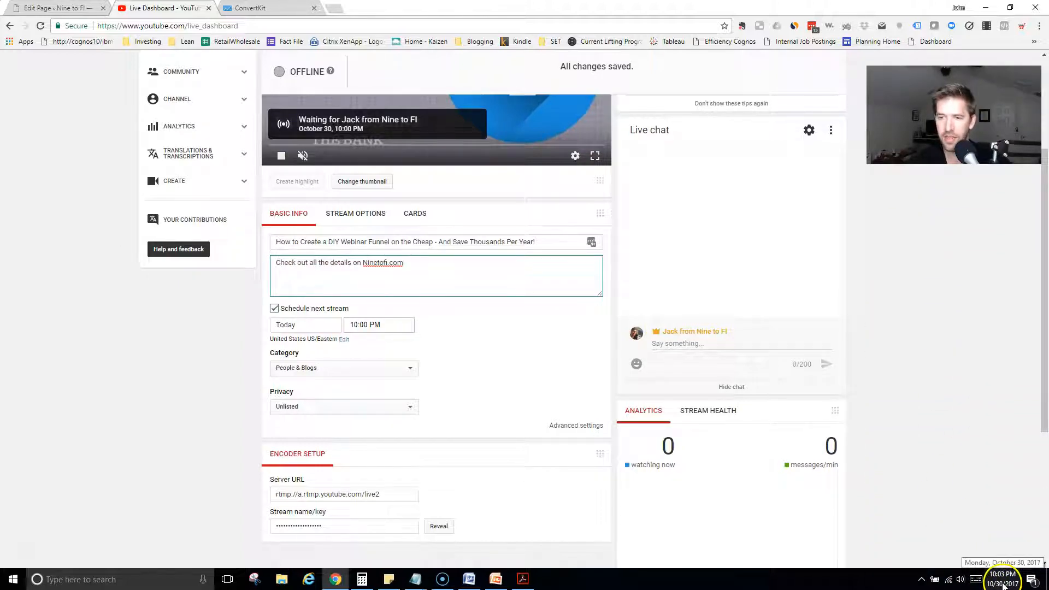
pyautogui.click(313, 327)
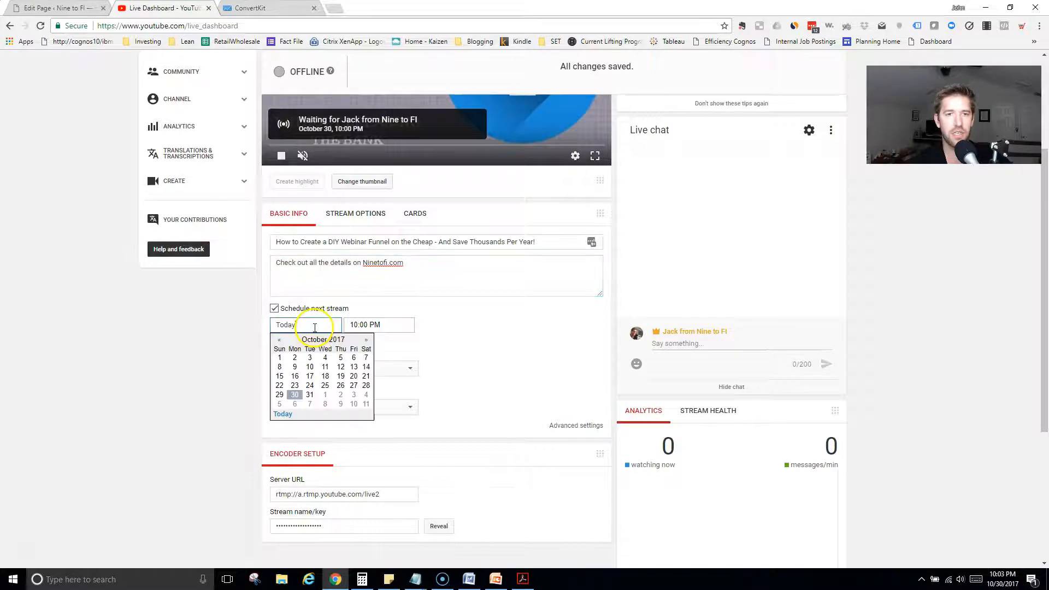
pyautogui.click(309, 397)
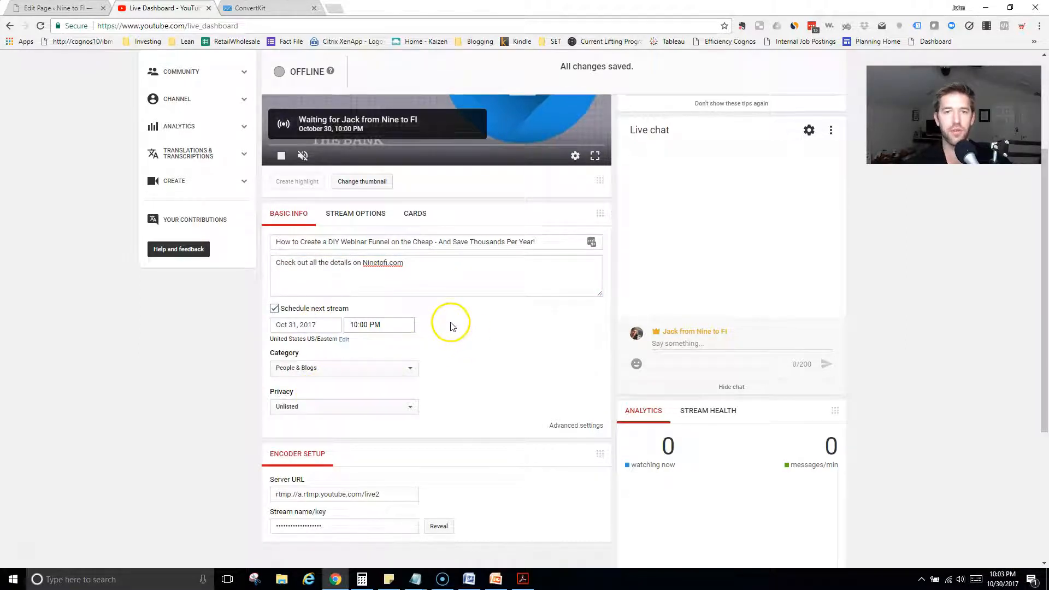
pyautogui.click(368, 324)
pyautogui.scroll(-3, 395, 273)
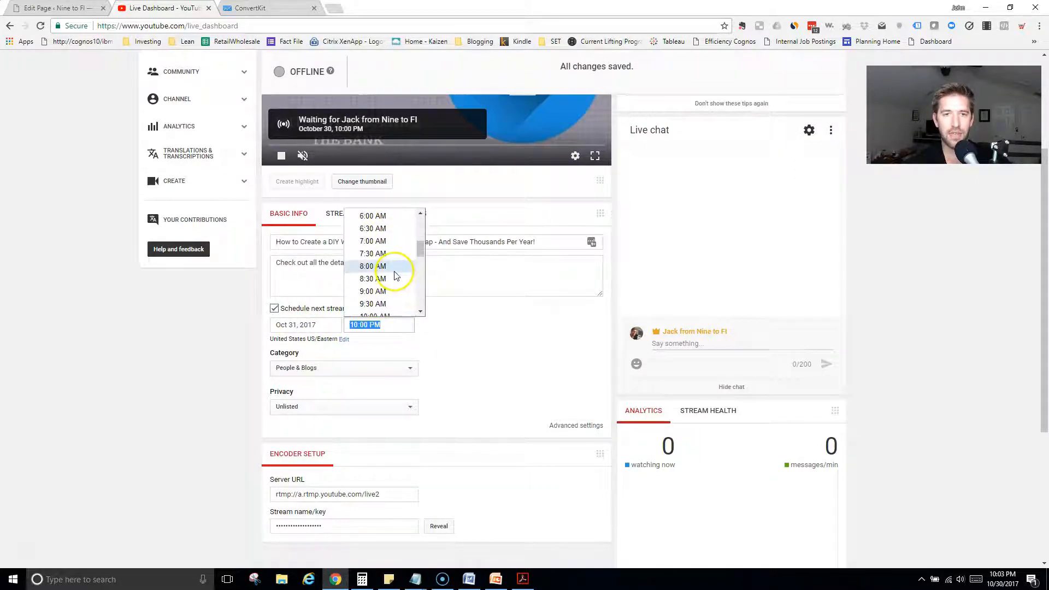
pyautogui.scroll(-5, 383, 276)
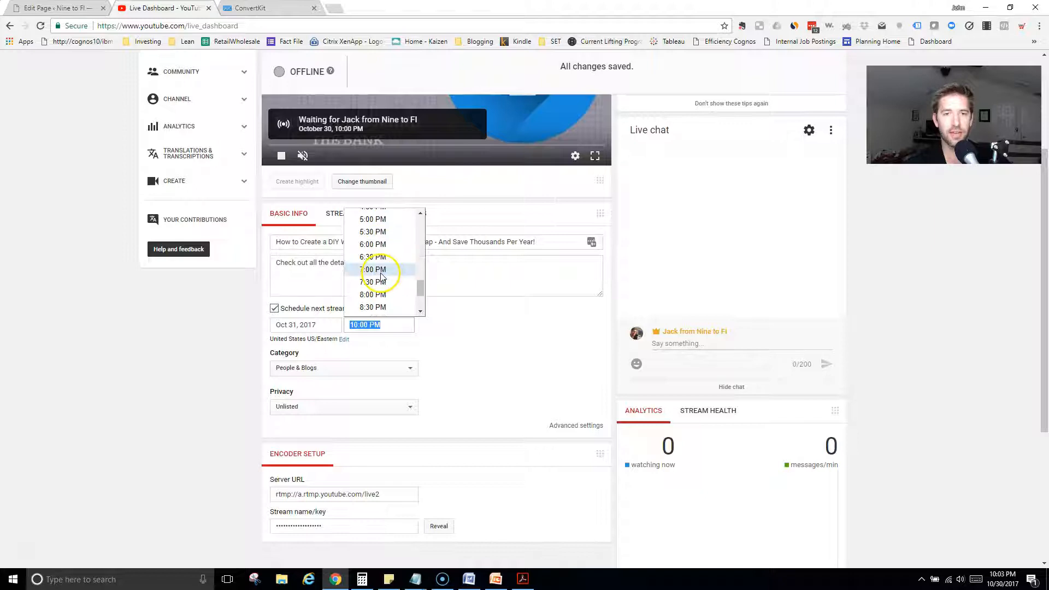
pyautogui.click(381, 295)
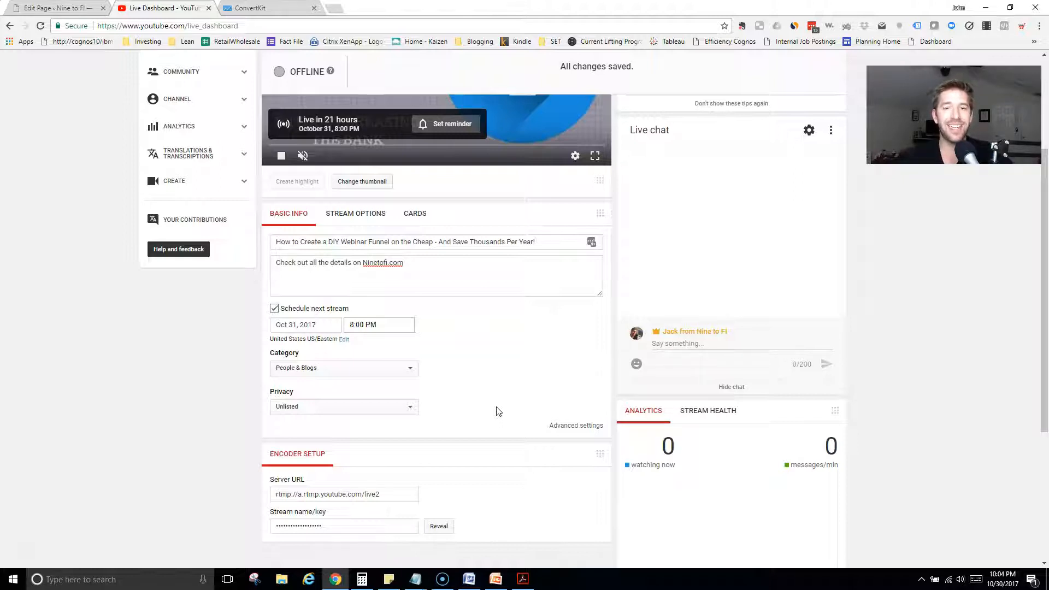
# Try the Public privacy setting for the stream and return it to Unlisted.
pyautogui.click(323, 409)
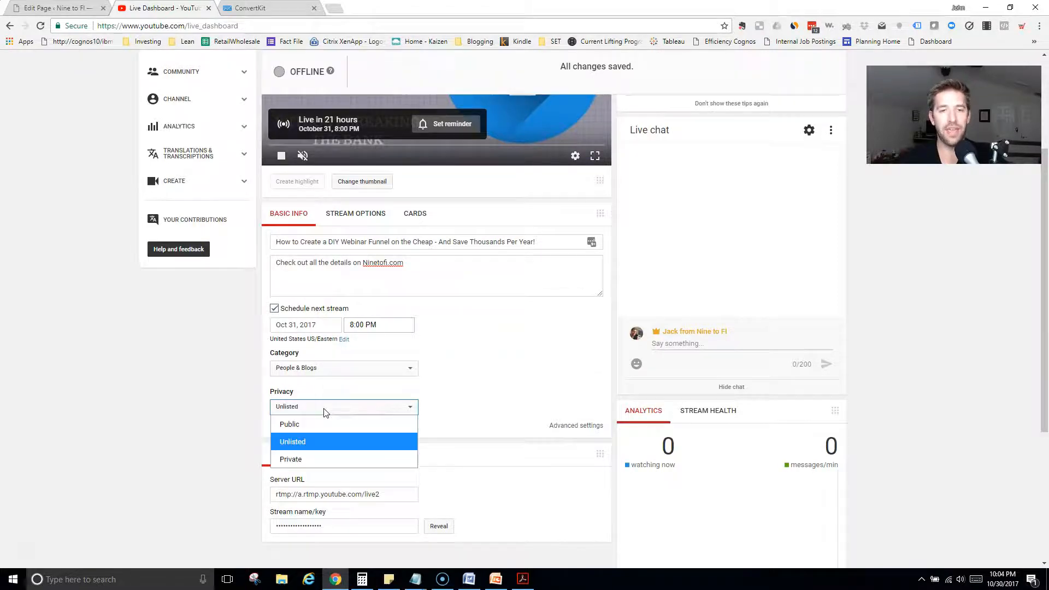
pyautogui.click(319, 424)
pyautogui.click(465, 399)
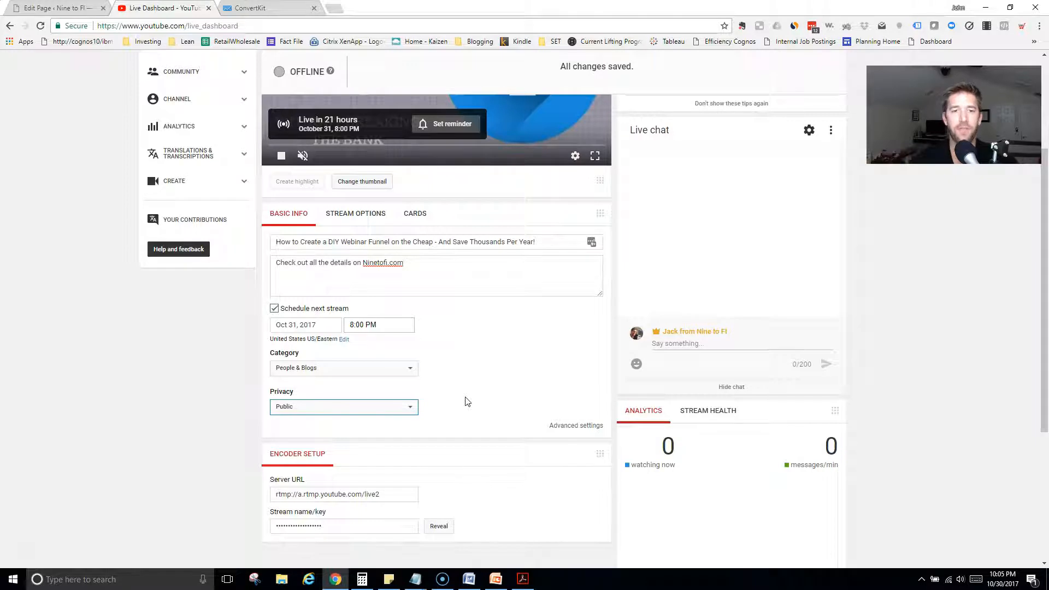
pyautogui.click(409, 407)
pyautogui.click(381, 440)
pyautogui.click(462, 392)
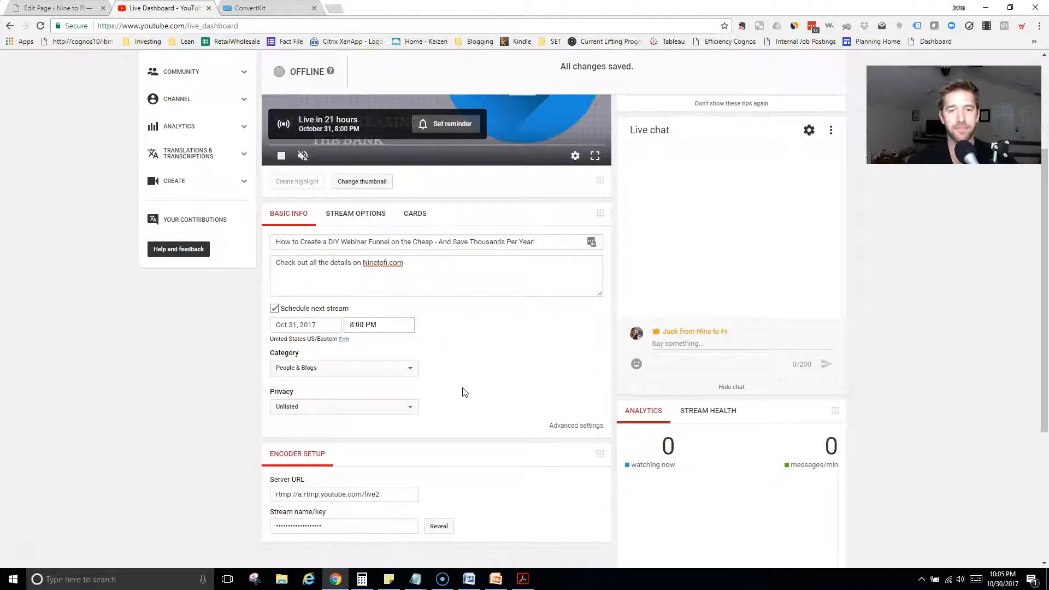
pyautogui.click(473, 352)
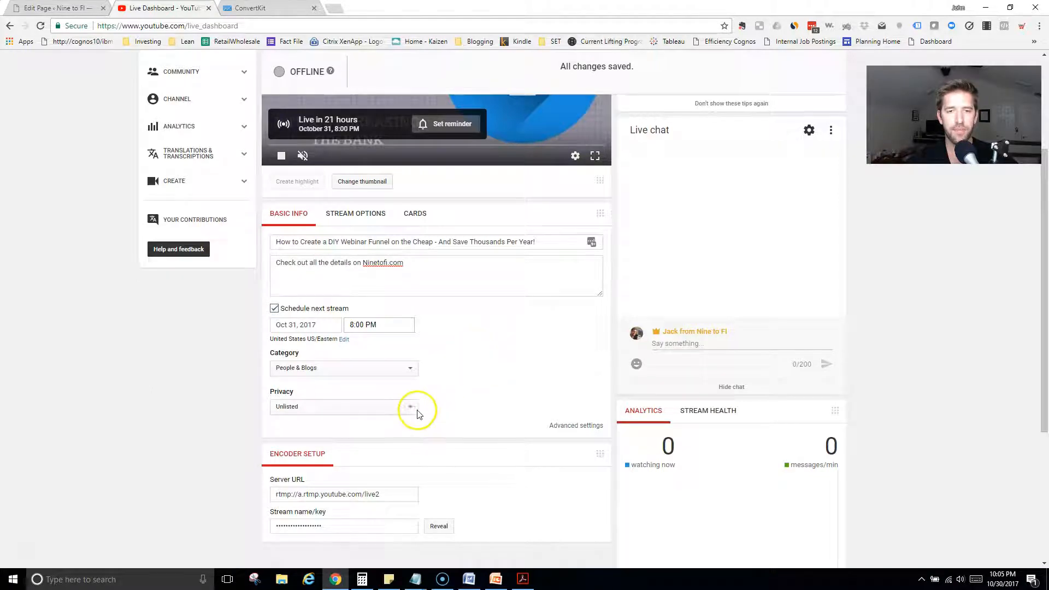
# Review the scheduled stream's preview, basic info and encoder setup on the live dashboard.
pyautogui.scroll(2, 485, 391)
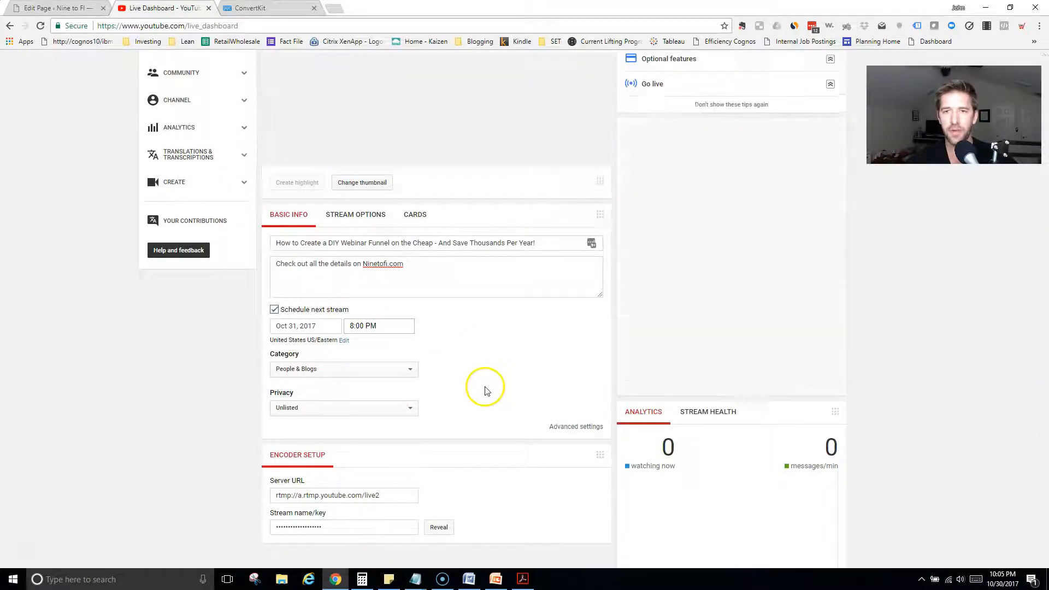
pyautogui.scroll(2, 485, 391)
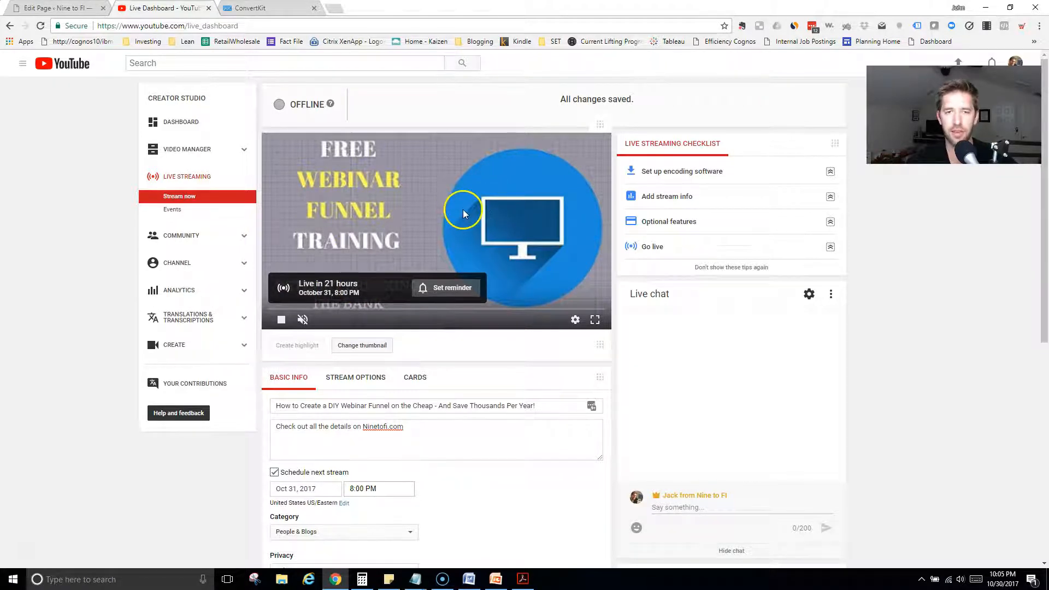
pyautogui.scroll(-5, 465, 208)
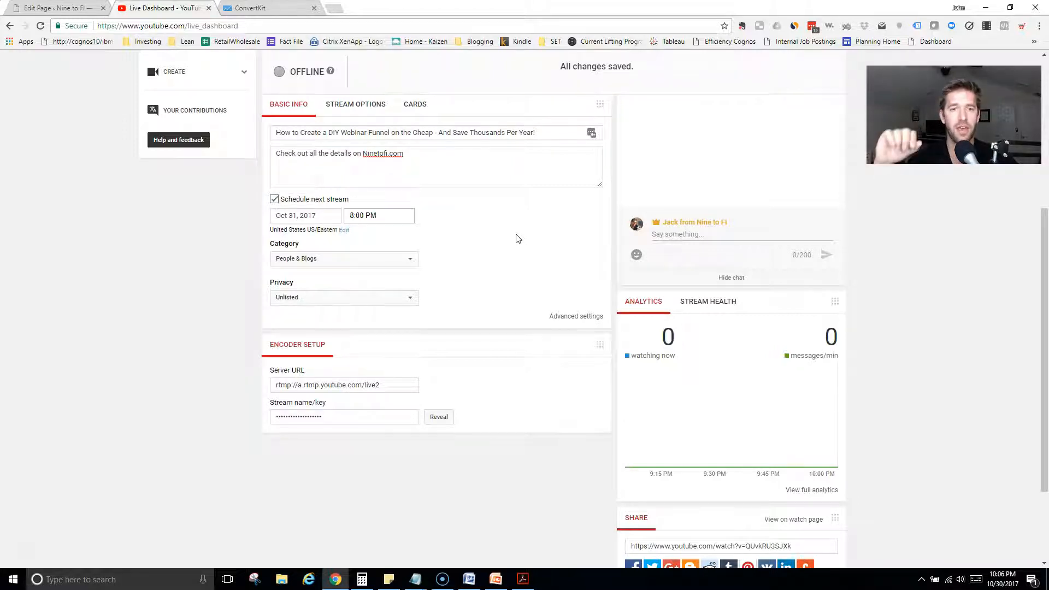
pyautogui.click(498, 237)
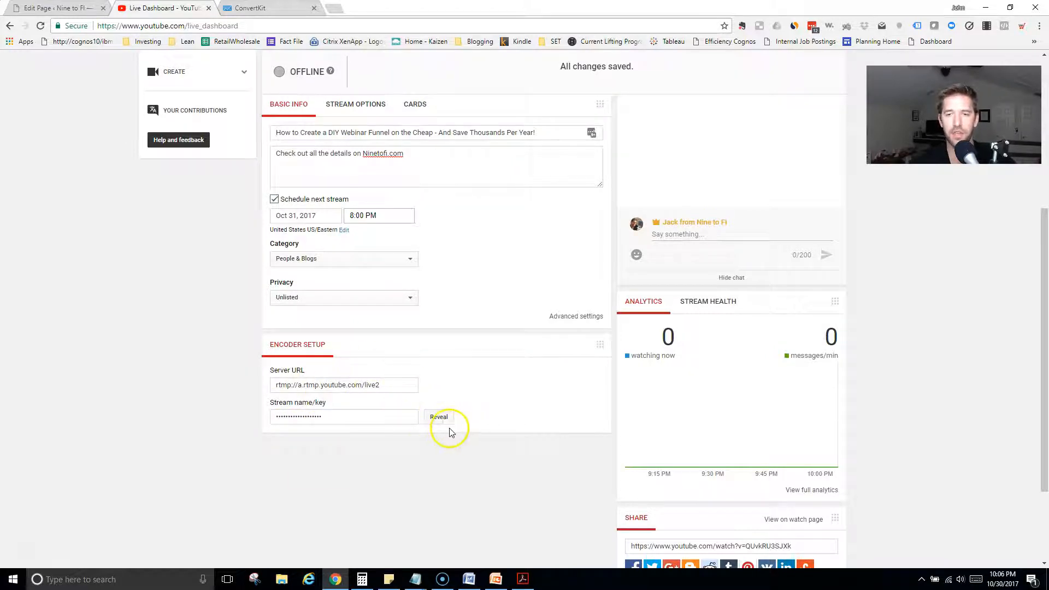
pyautogui.scroll(1, 493, 431)
pyautogui.scroll(3, 492, 430)
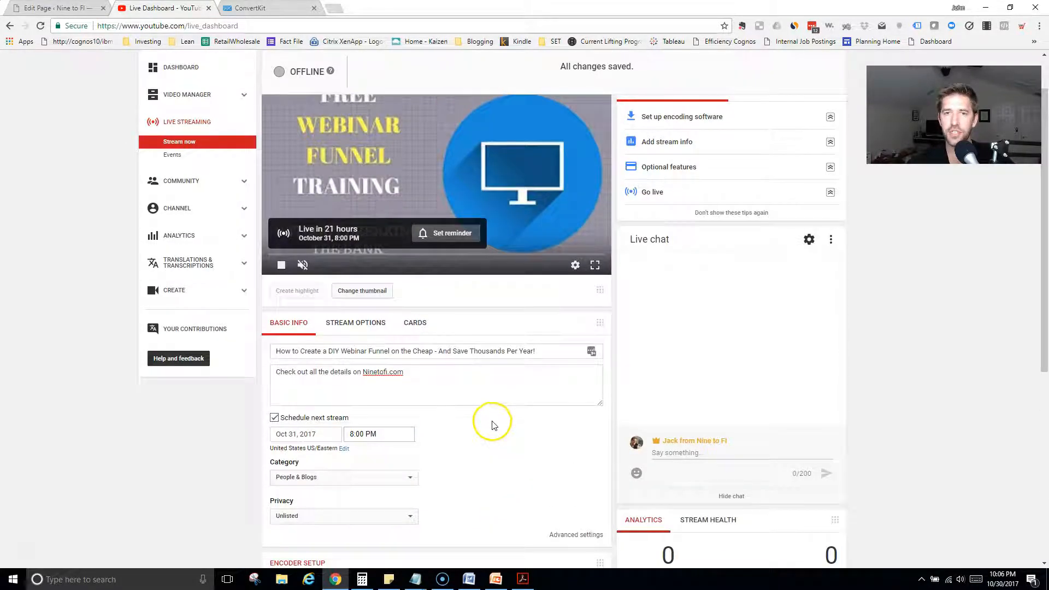
pyautogui.scroll(1, 381, 182)
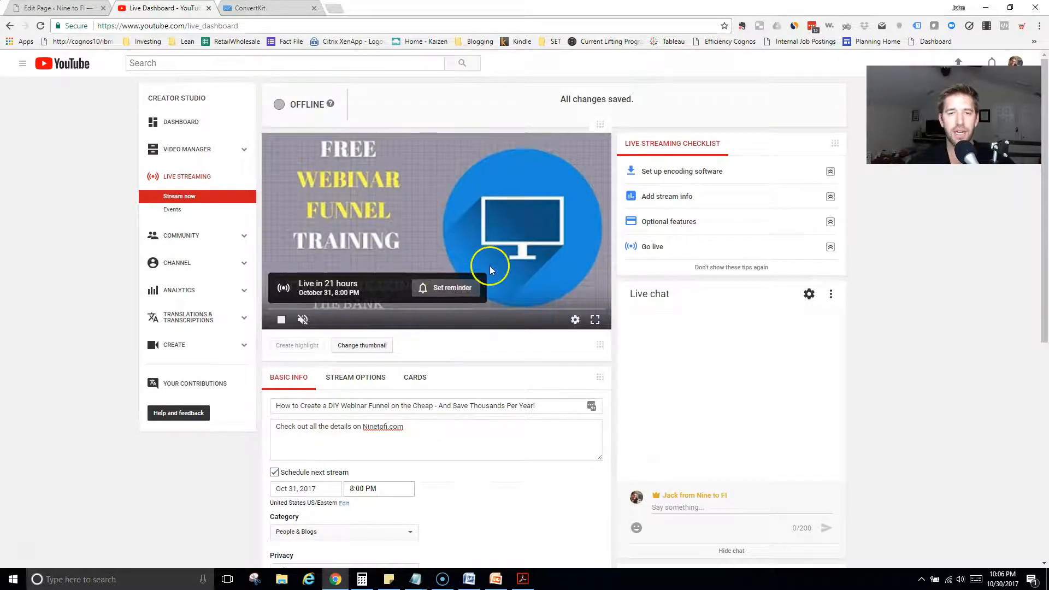
# Copy the stream's share link into the Notepad notes on a new line after "Webinar Video:" and return to the browser.
pyautogui.scroll(-4, 487, 262)
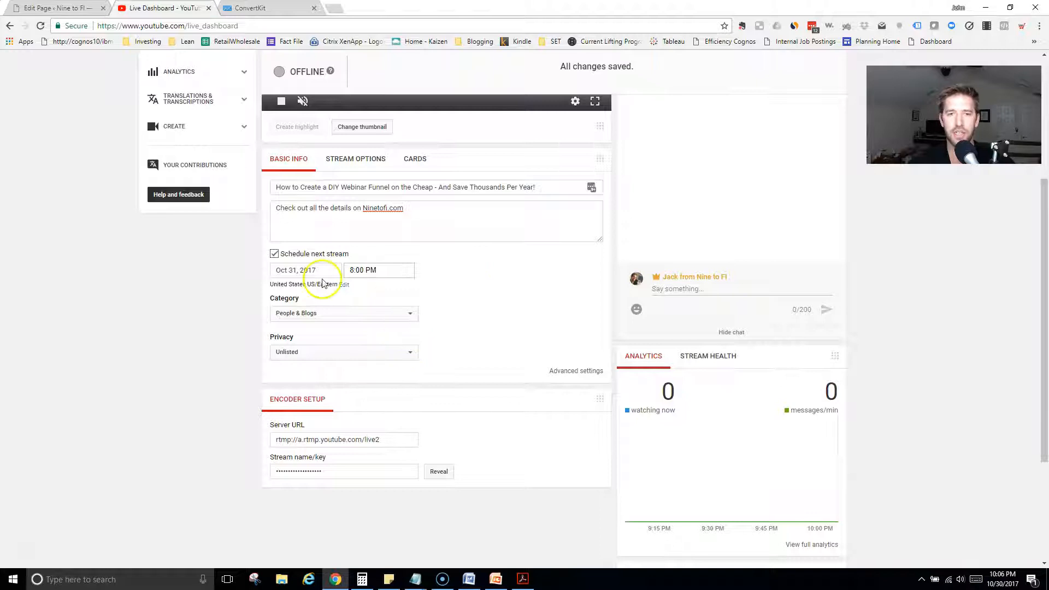
pyautogui.scroll(-2, 474, 322)
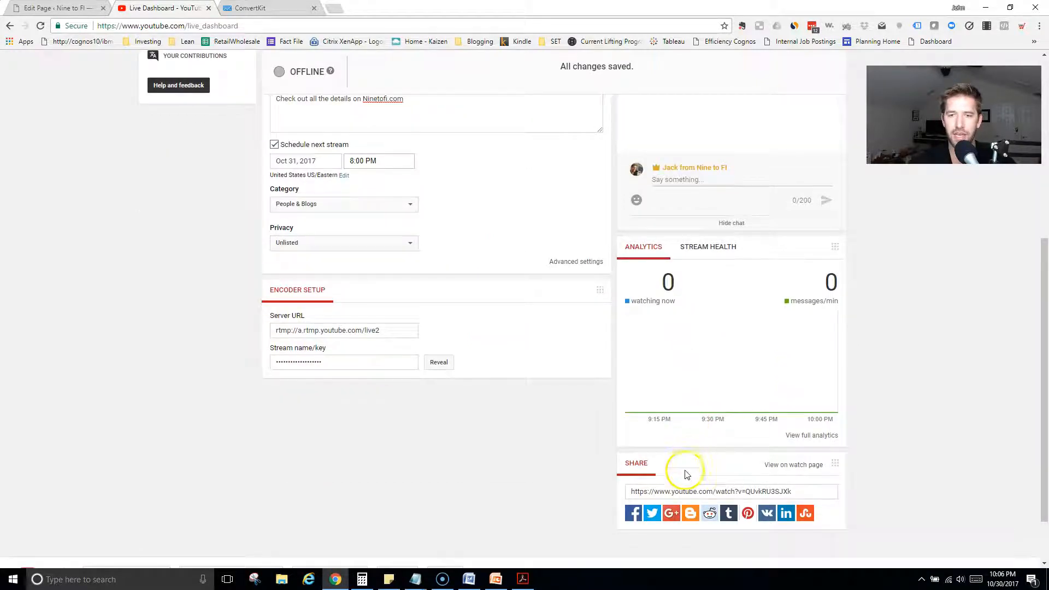
pyautogui.click(696, 493)
pyautogui.hotkey('ctrl', 'c')
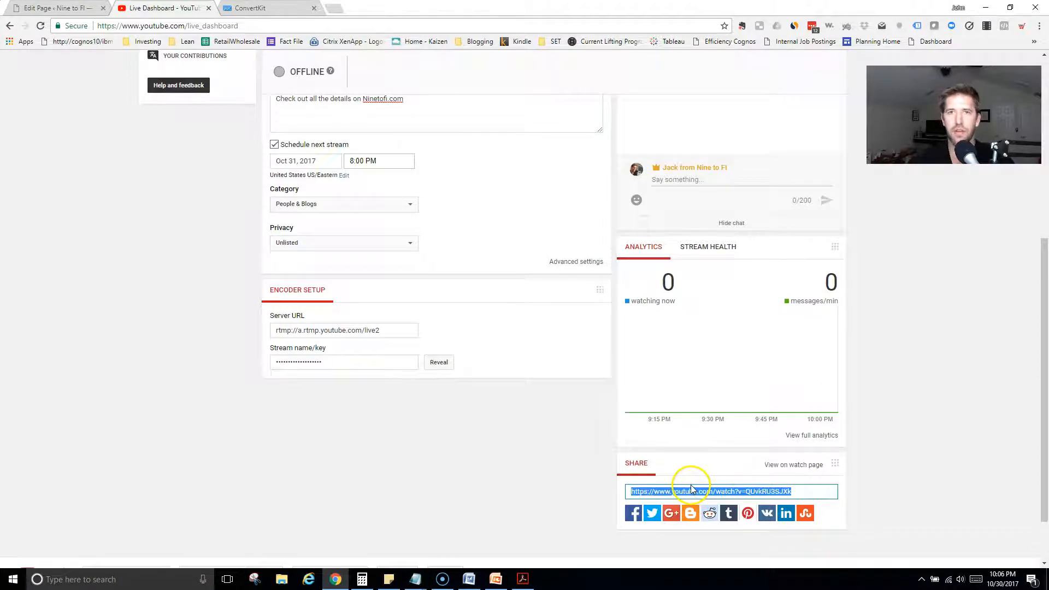
pyautogui.hotkey('alt', 'Tab')
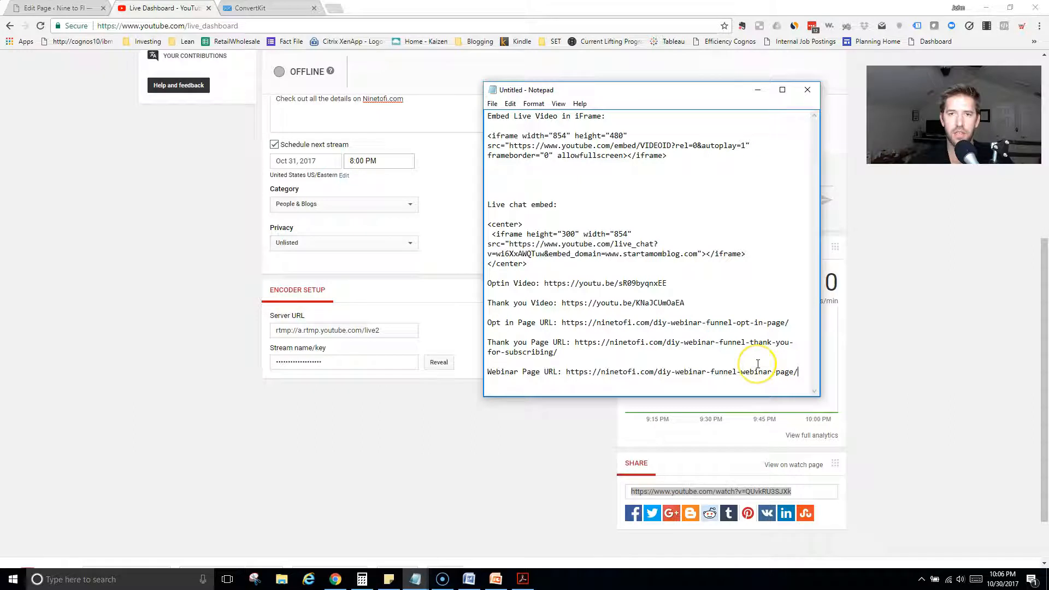
pyautogui.press('Return')
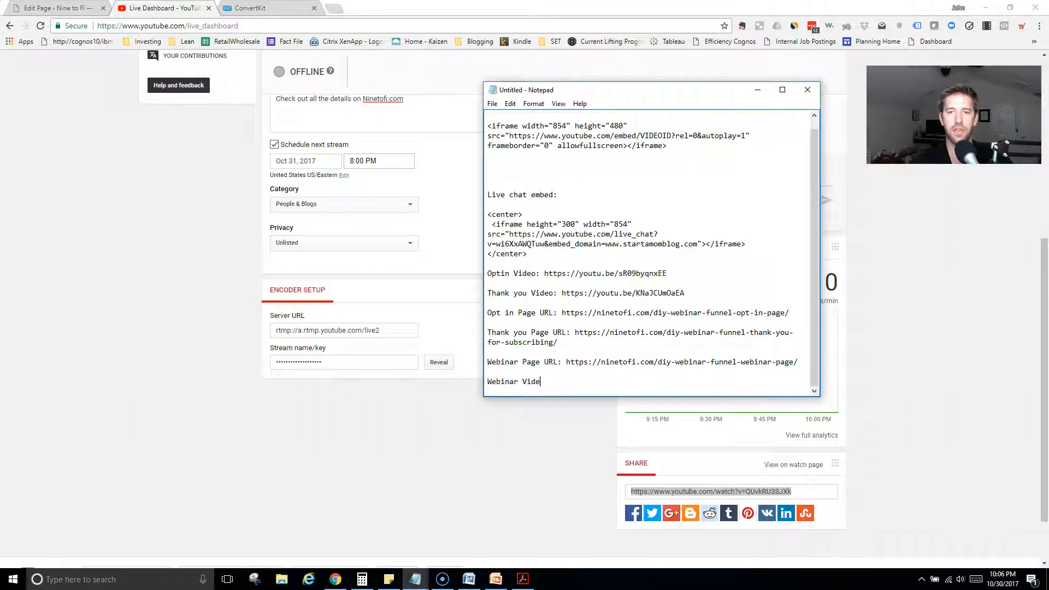
pyautogui.hotkey('ctrl', 'v')
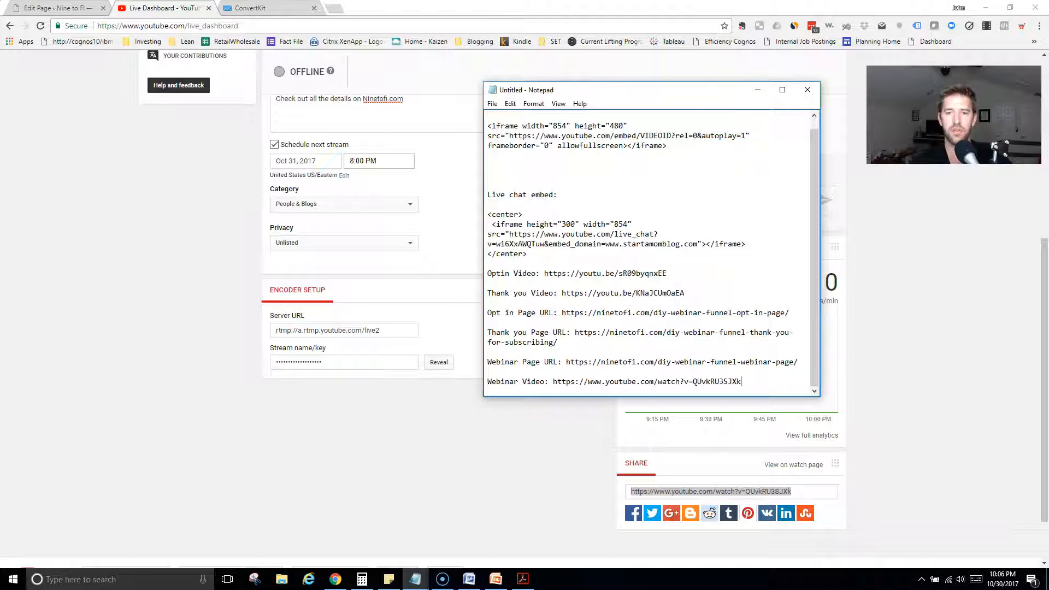
pyautogui.moveTo(693, 381); pyautogui.dragTo(744, 378)
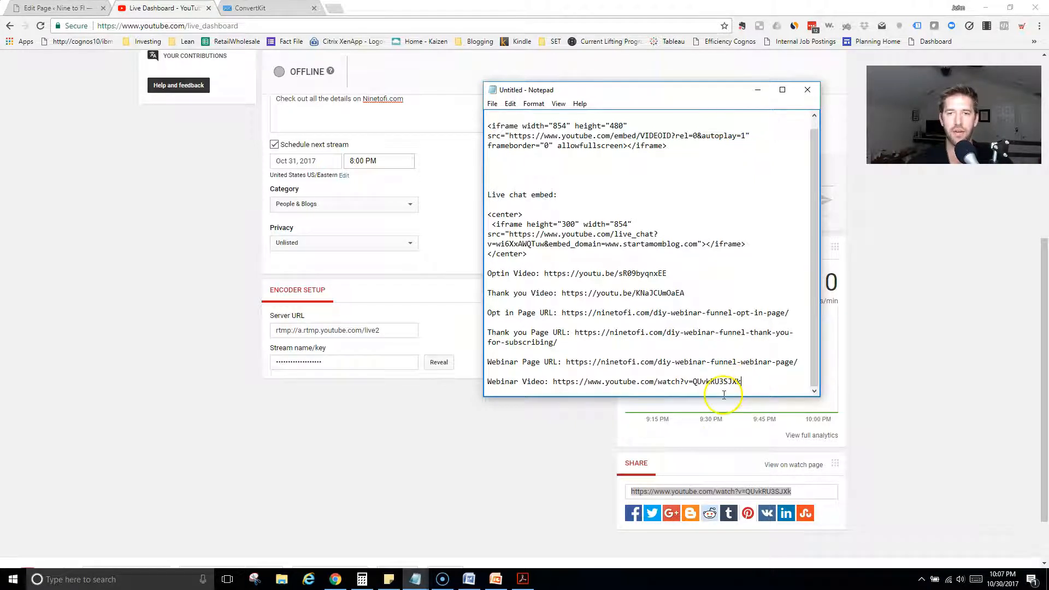
pyautogui.click(450, 461)
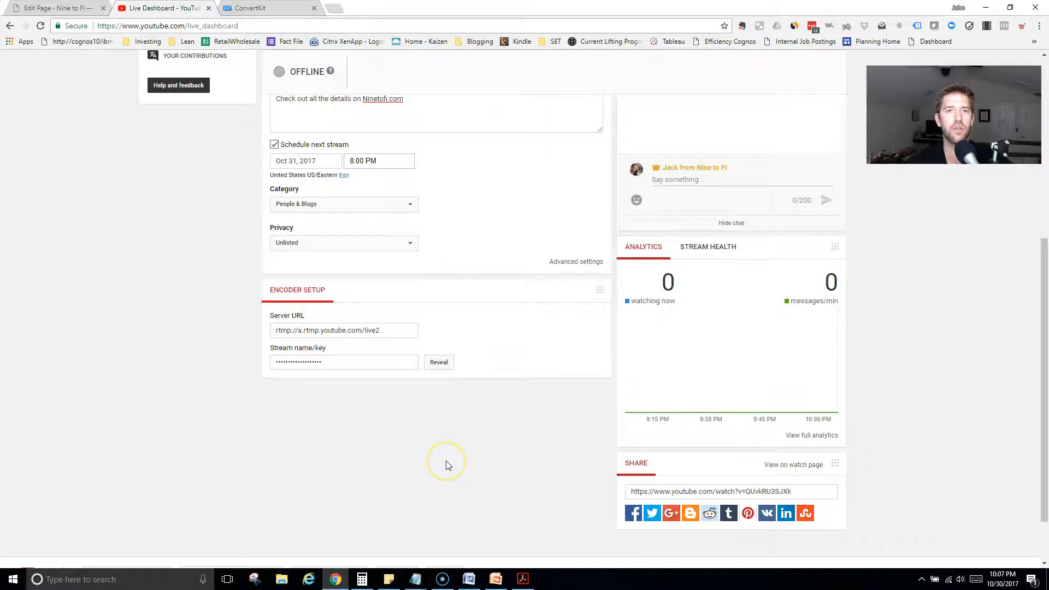
# Switch to ConvertKit, create a new visual automation and name it "DIY Webinar Funnel in ONE VIDEO!?".
pyautogui.click(269, 11)
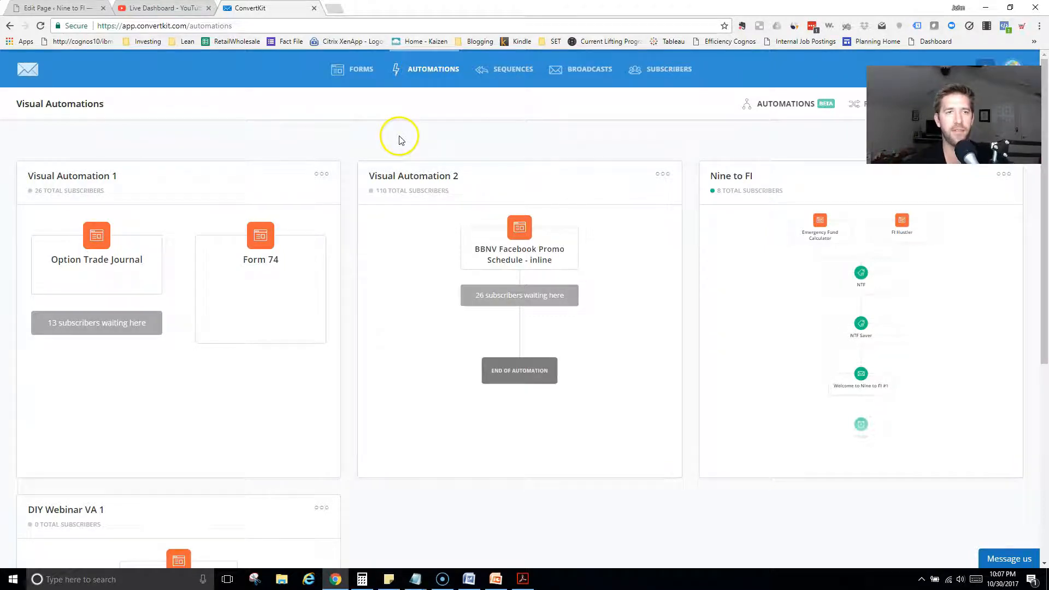
pyautogui.scroll(-2, 399, 144)
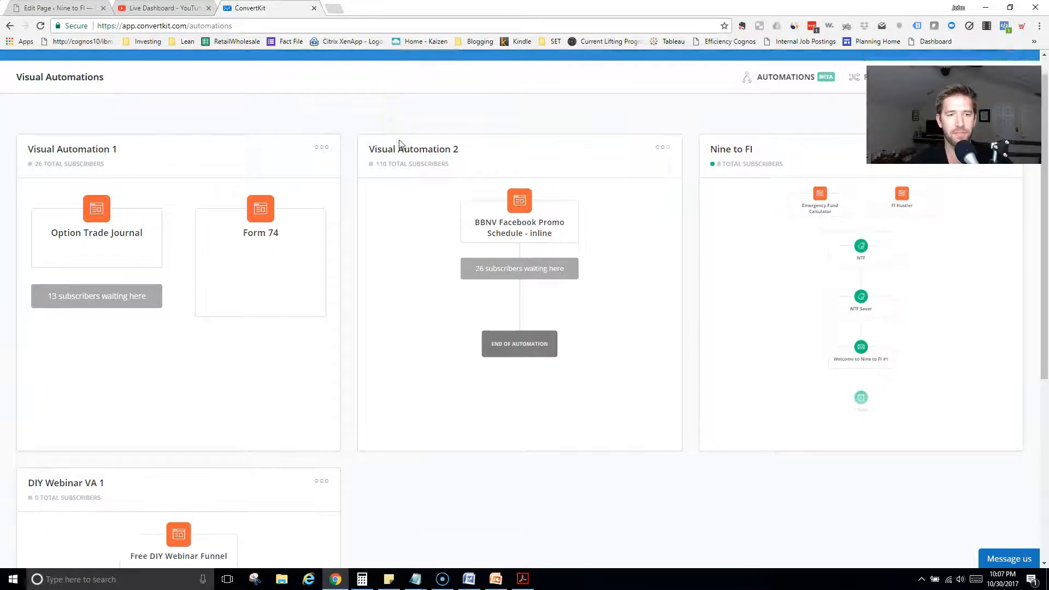
pyautogui.scroll(2, 477, 456)
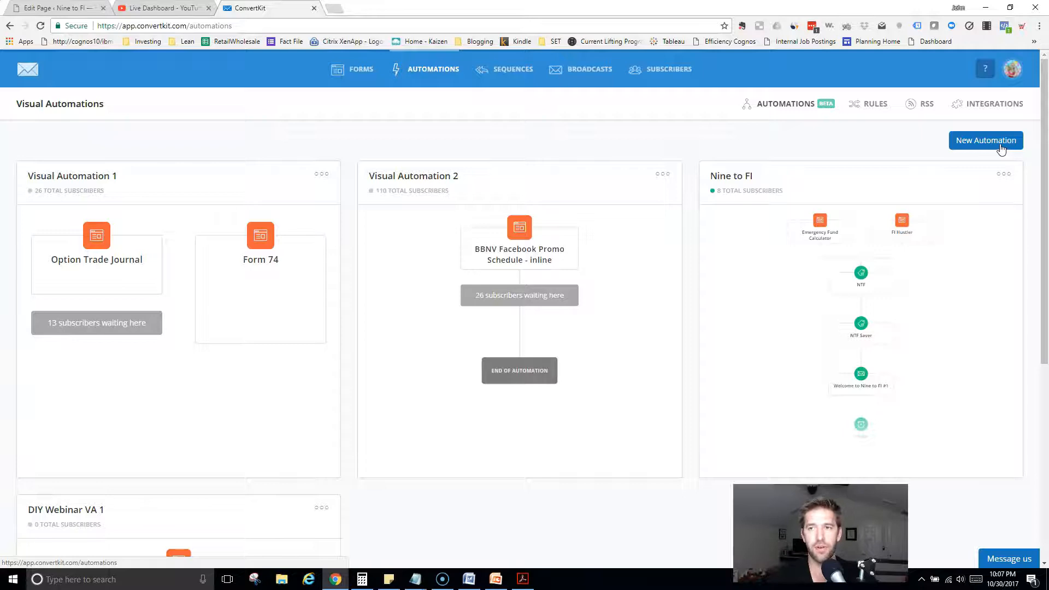
pyautogui.click(970, 143)
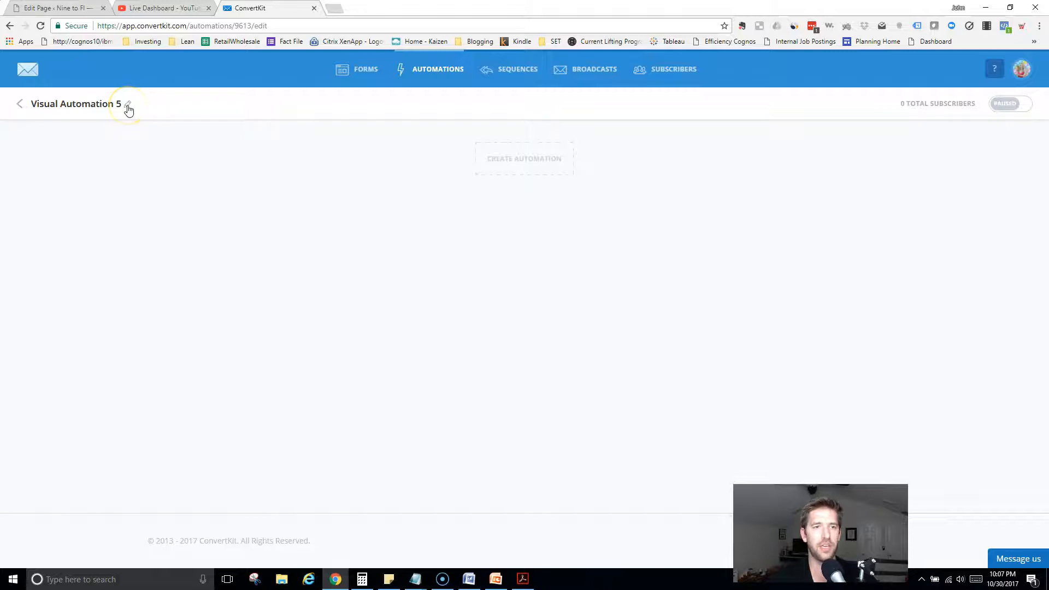
pyautogui.click(80, 104)
pyautogui.write('DIY Webinar Funnel in ONE VID')
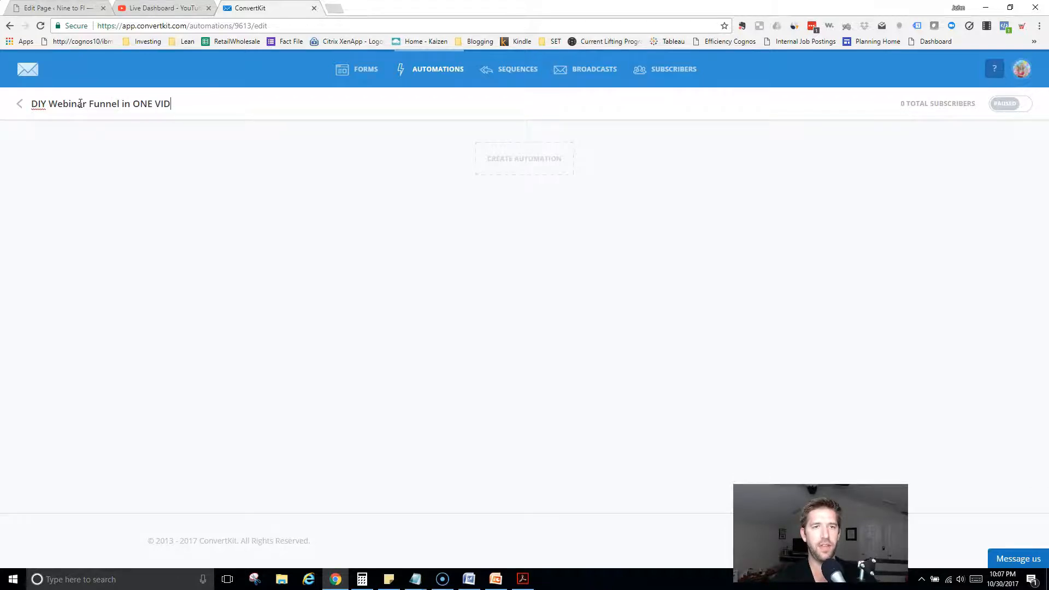
pyautogui.press('Return')
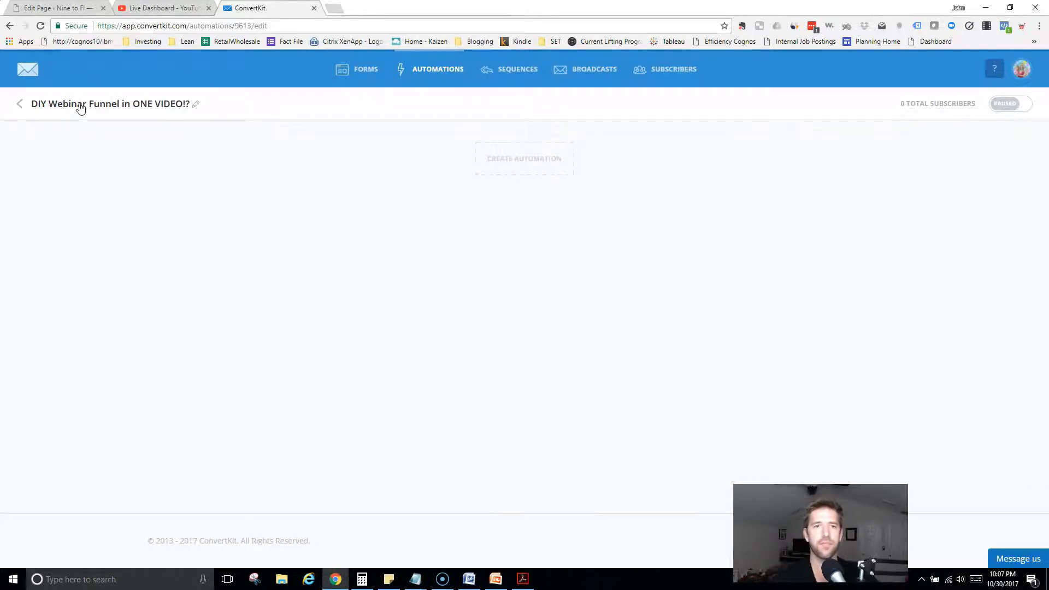
# Start the automation with a subscriber joining a form, and create a new embeddable form in the simple email-only newsletter style.
pyautogui.click(511, 169)
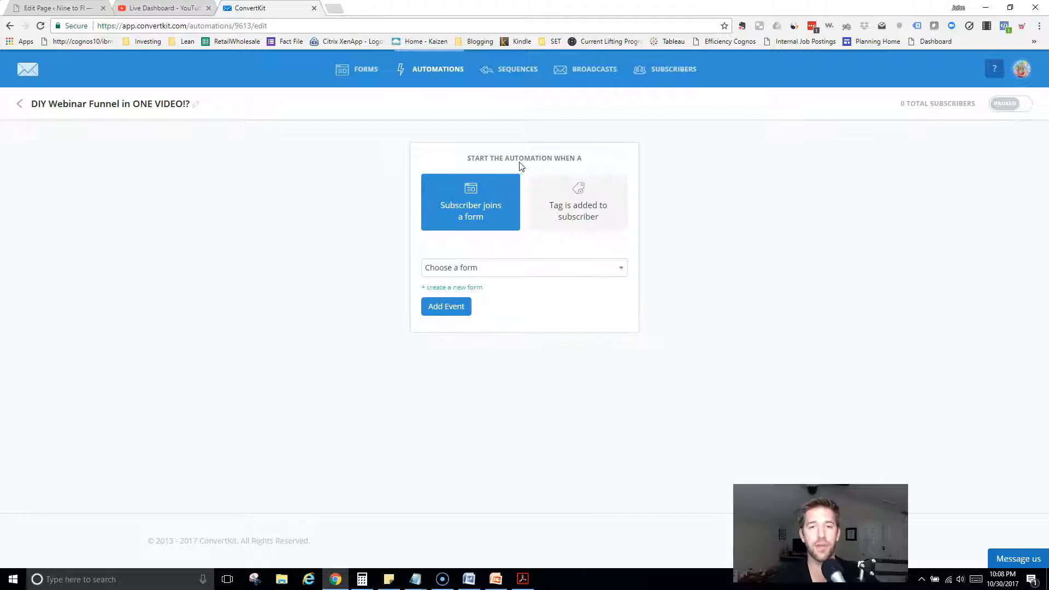
pyautogui.click(474, 289)
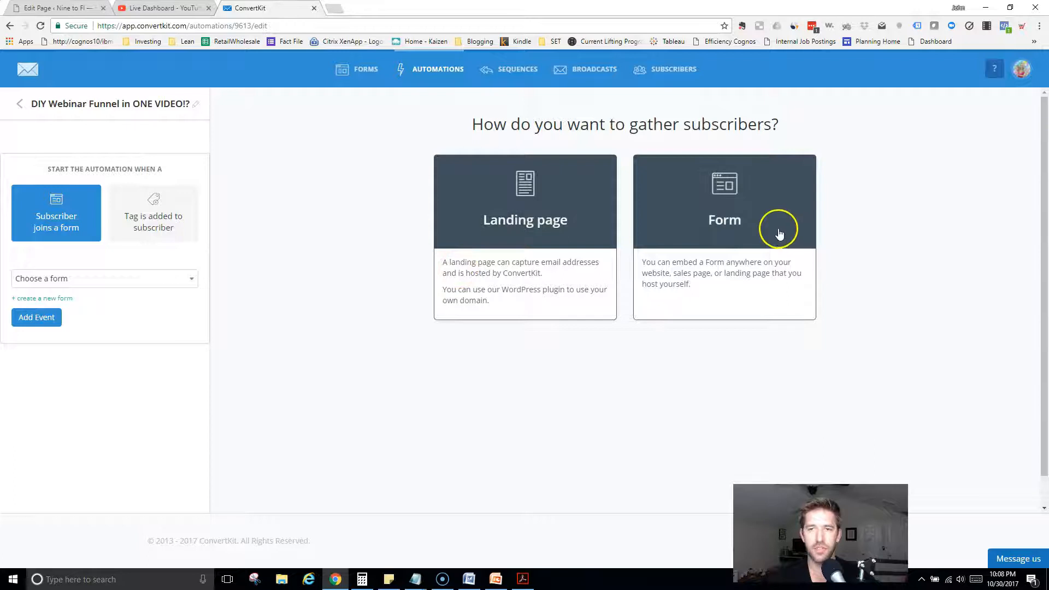
pyautogui.click(726, 218)
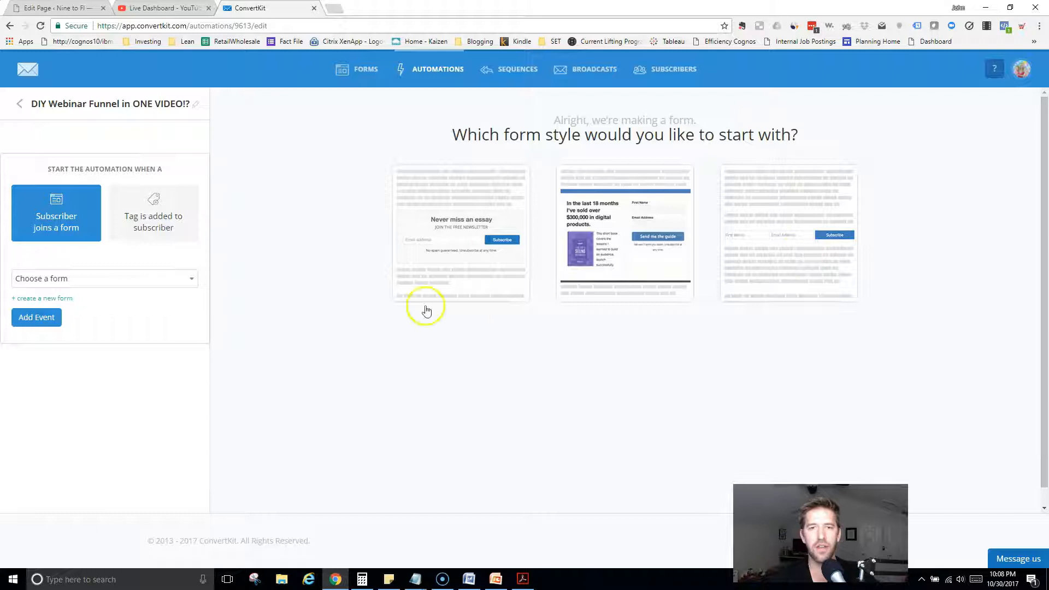
pyautogui.click(444, 236)
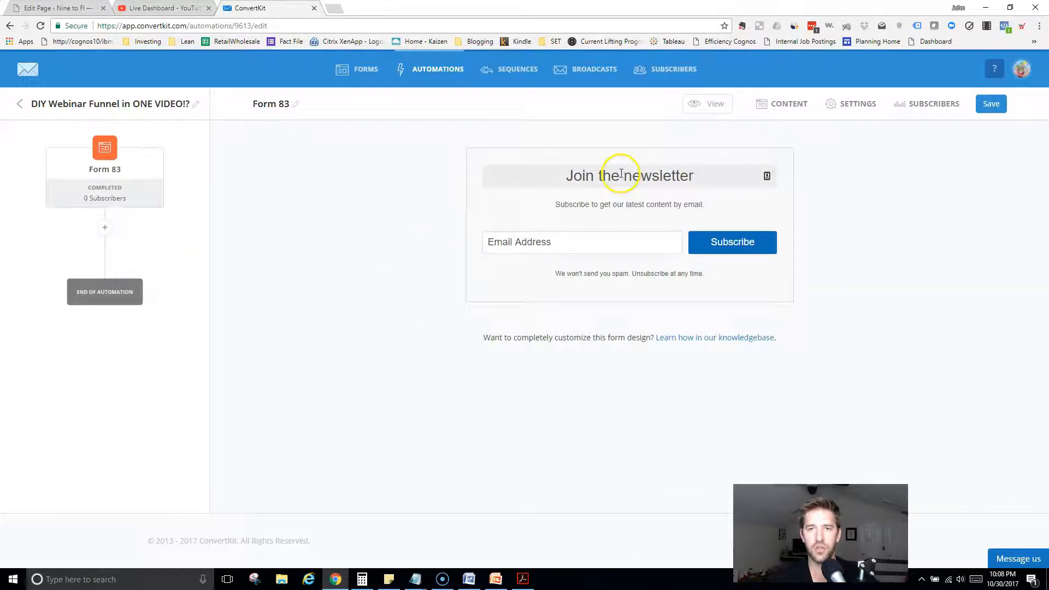
# Change the form's headline to "Sign up for the FREE Webinar!".
pyautogui.moveTo(567, 177); pyautogui.dragTo(701, 170)
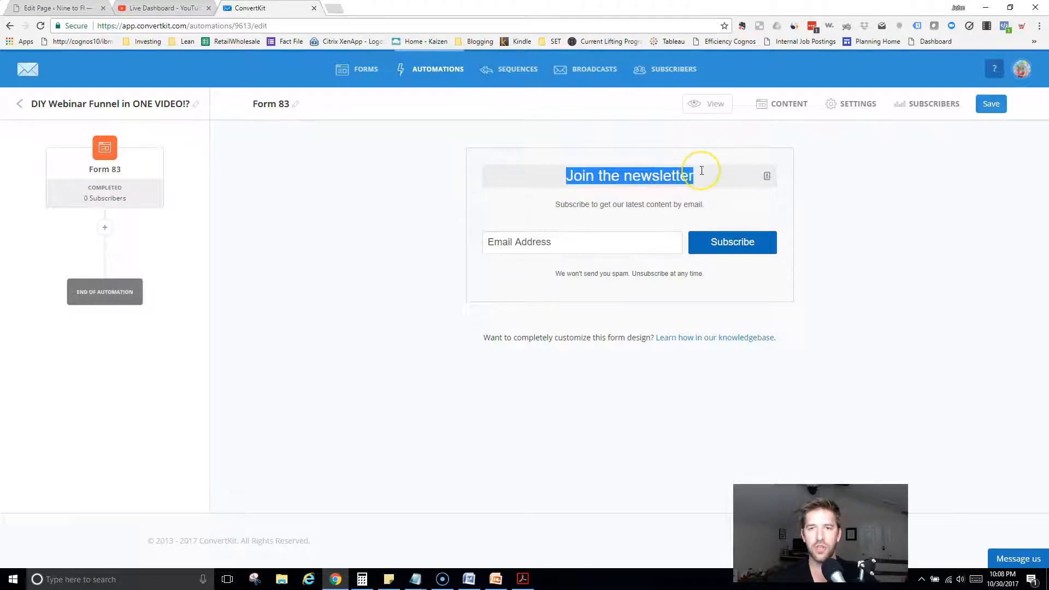
pyautogui.write('Sign up for t')
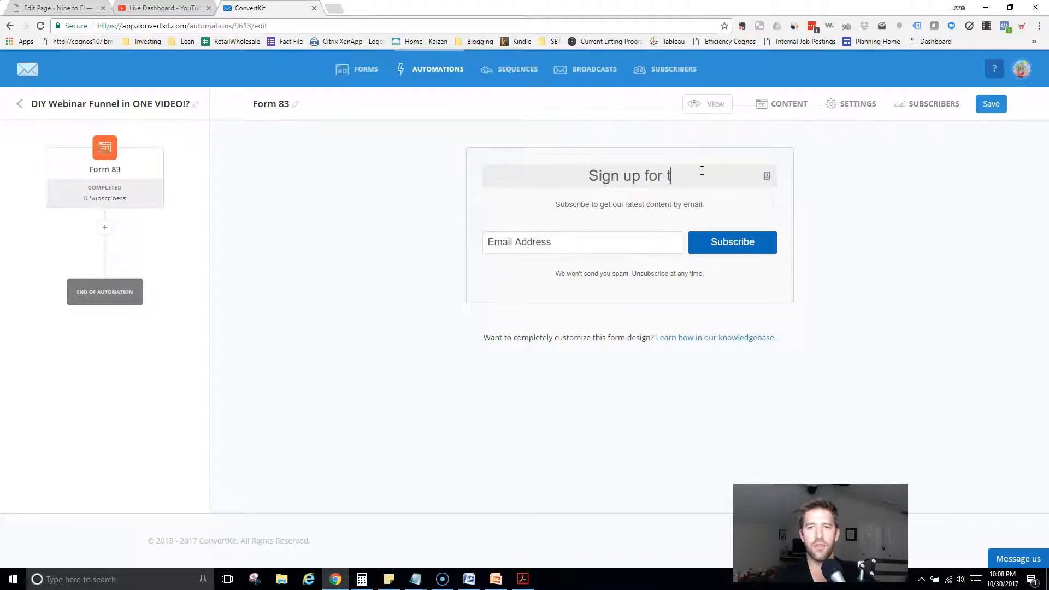
pyautogui.write('he FREE Webinar!')
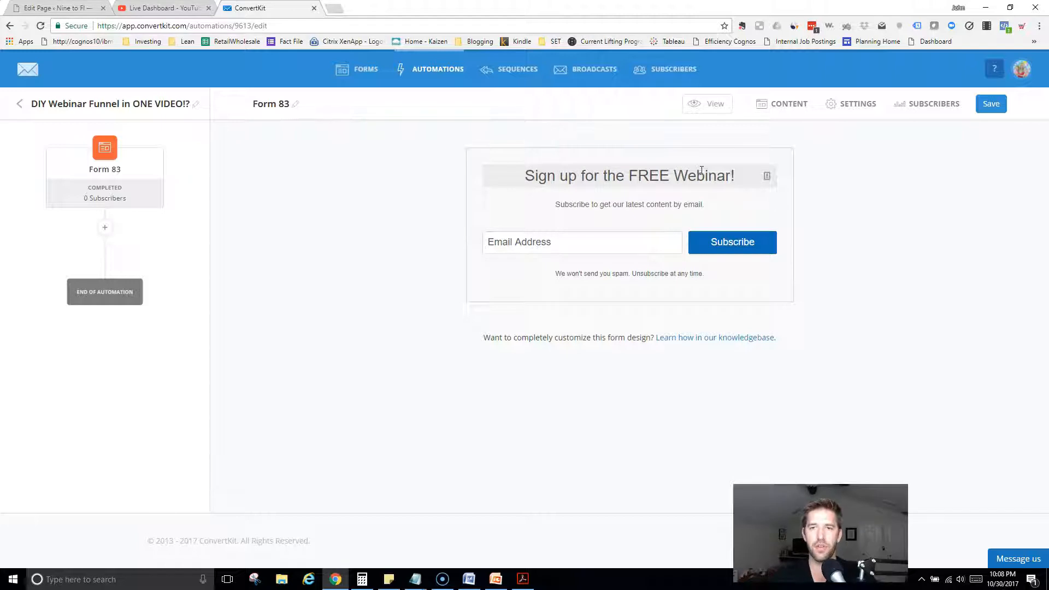
# Replace the form's description under the headline with "Ready to save Thousands with your Webinar Funnels?".
pyautogui.click(596, 212)
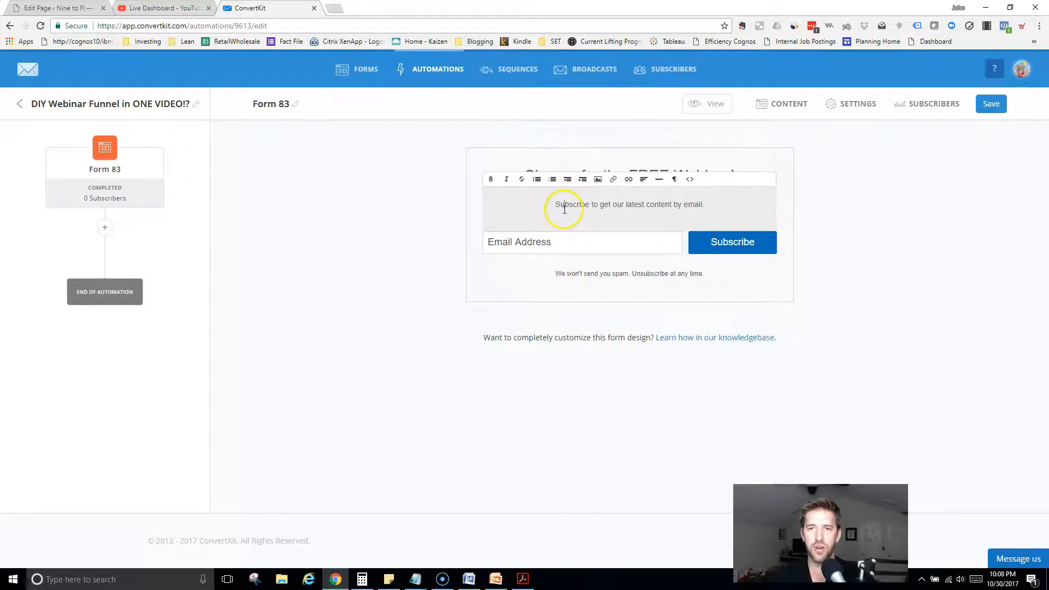
pyautogui.moveTo(547, 211); pyautogui.dragTo(708, 189)
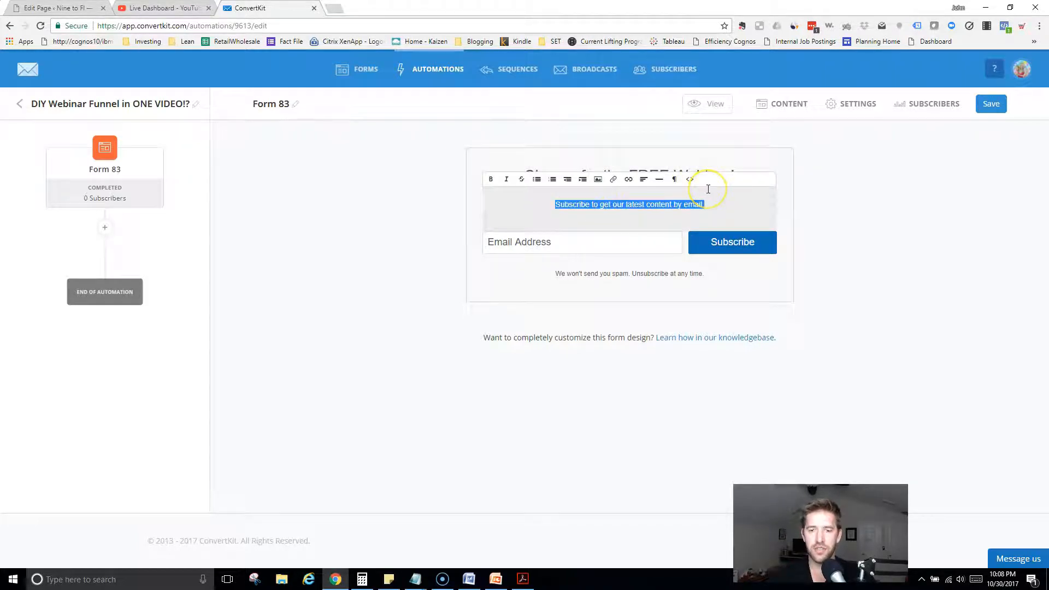
pyautogui.write('Rea')
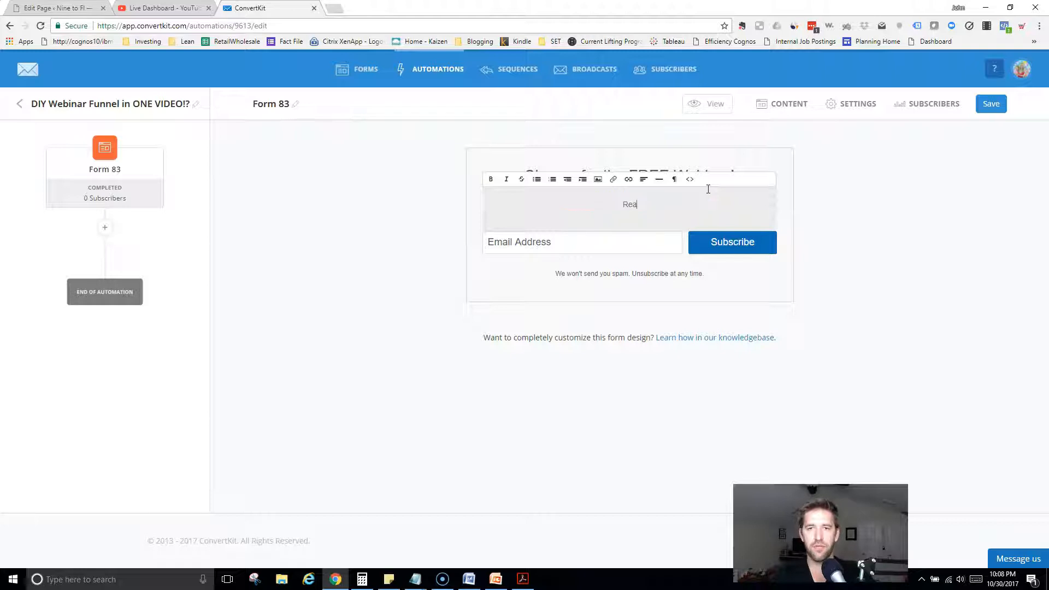
pyautogui.write('dy to save Tho')
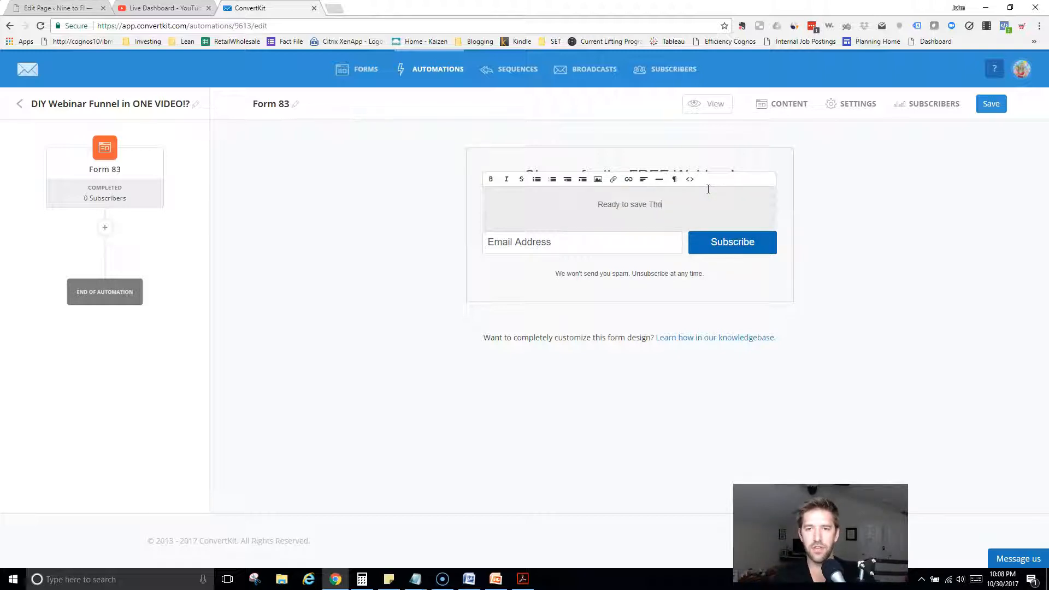
pyautogui.write('usands with your')
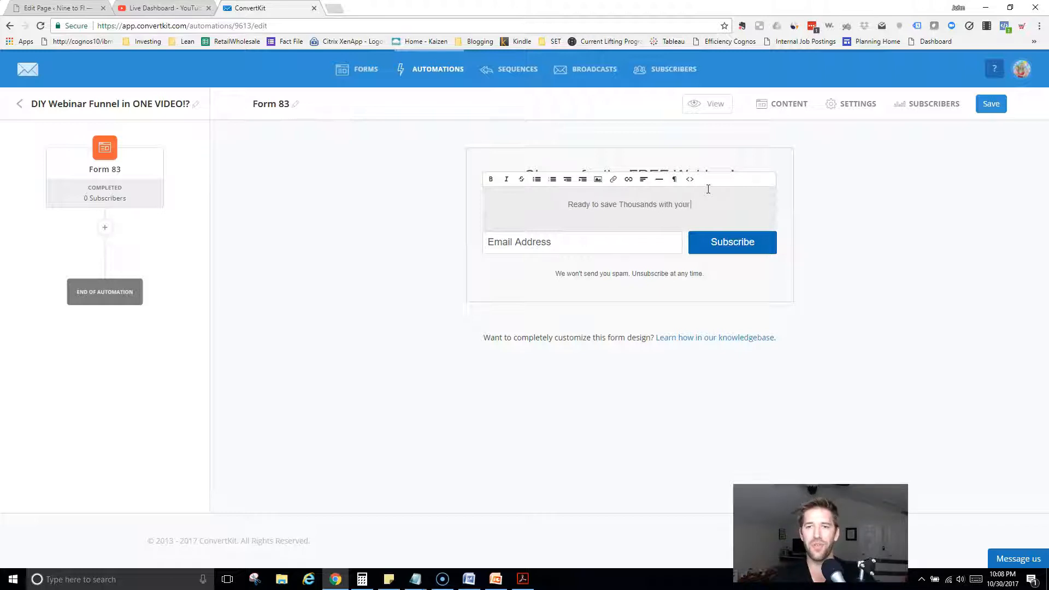
pyautogui.write(' Webinar Funnels?')
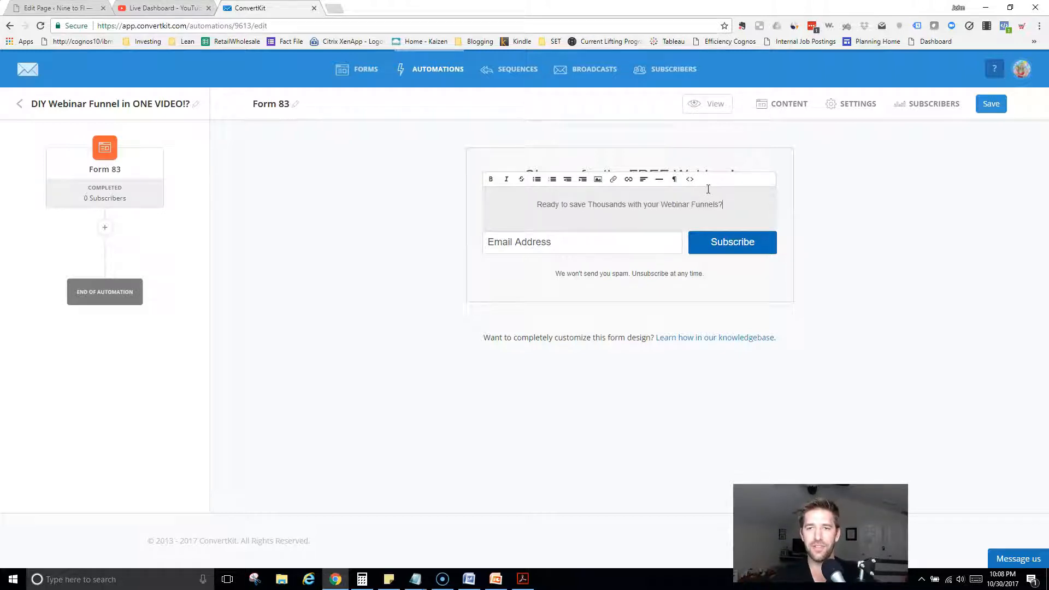
pyautogui.click(571, 251)
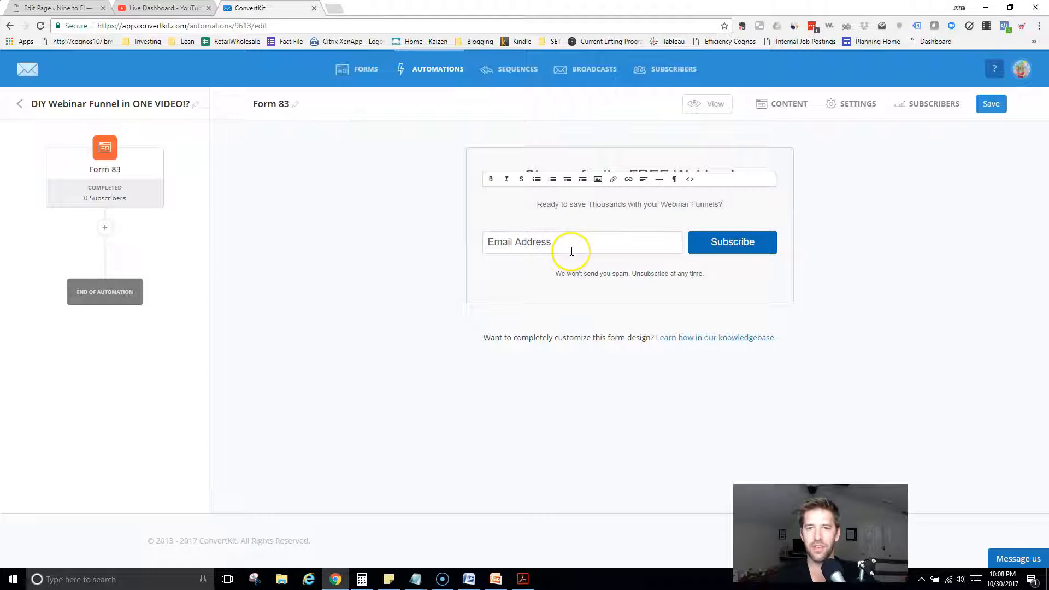
pyautogui.click(544, 242)
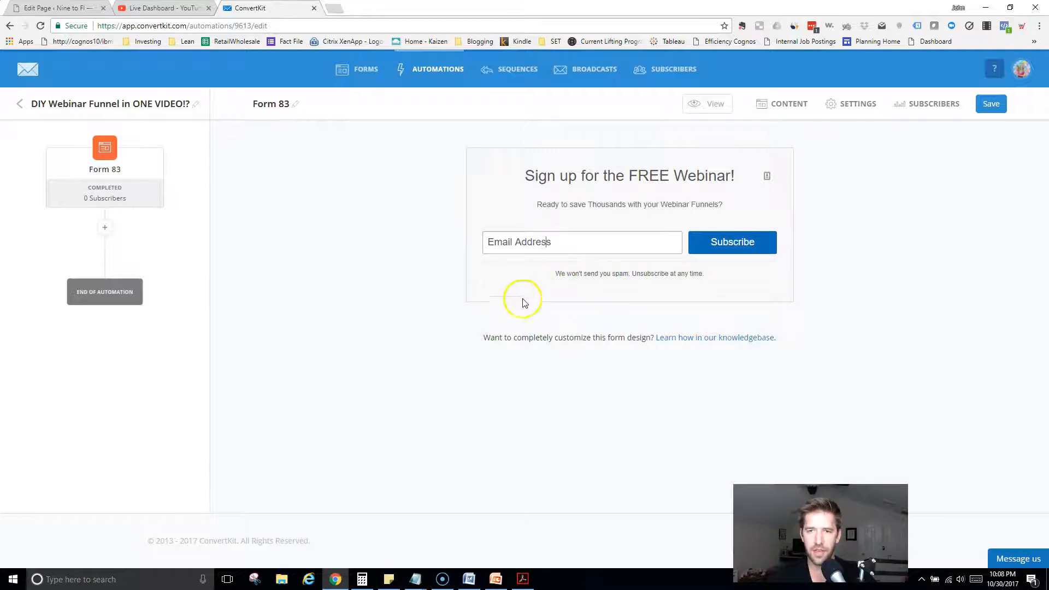
# Open the form's settings and rename the form "DIY Webinar Funnel Opt In Form".
pyautogui.click(847, 108)
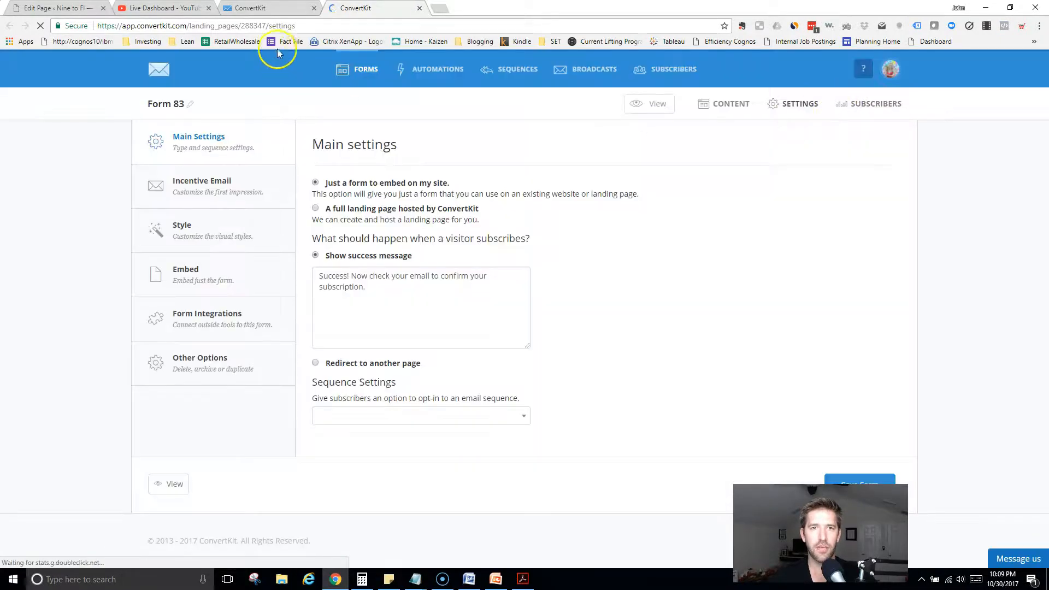
pyautogui.click(168, 105)
pyautogui.hotkey('ctrl', 'a')
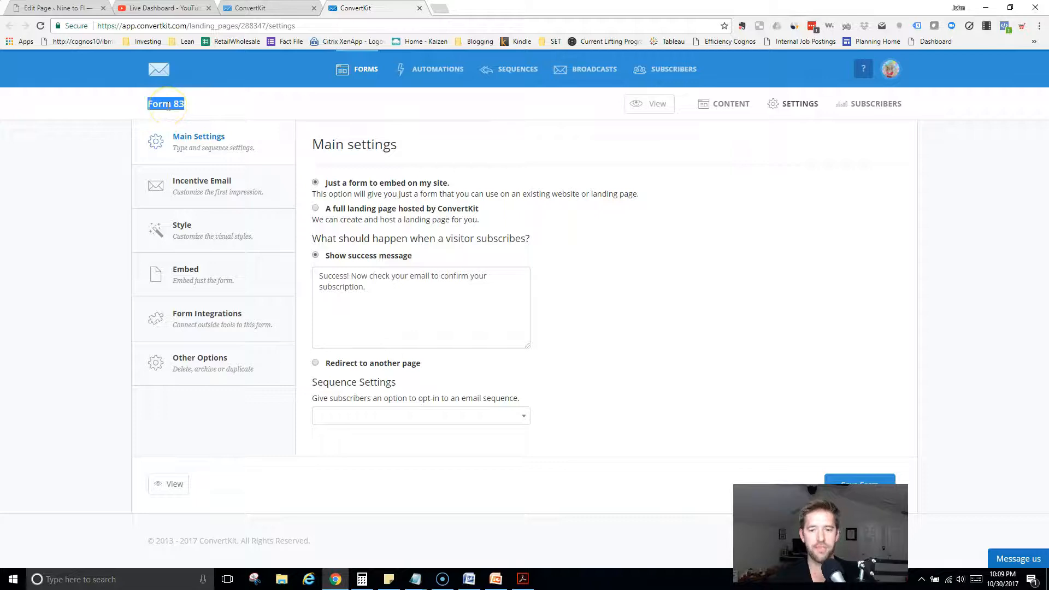
pyautogui.write('DIY Webinar Funnel Opt In')
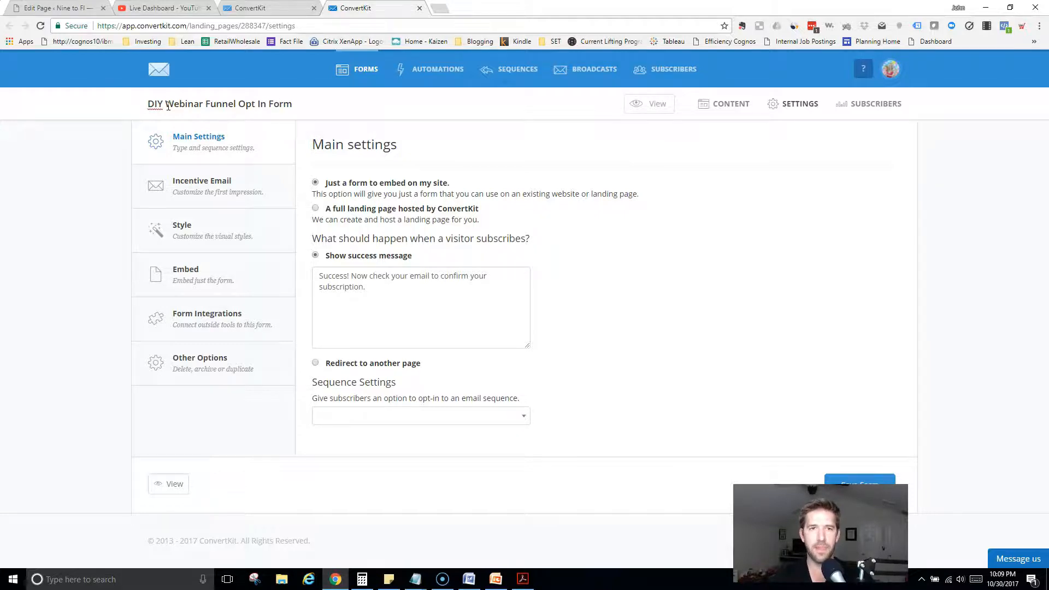
pyautogui.press('Return')
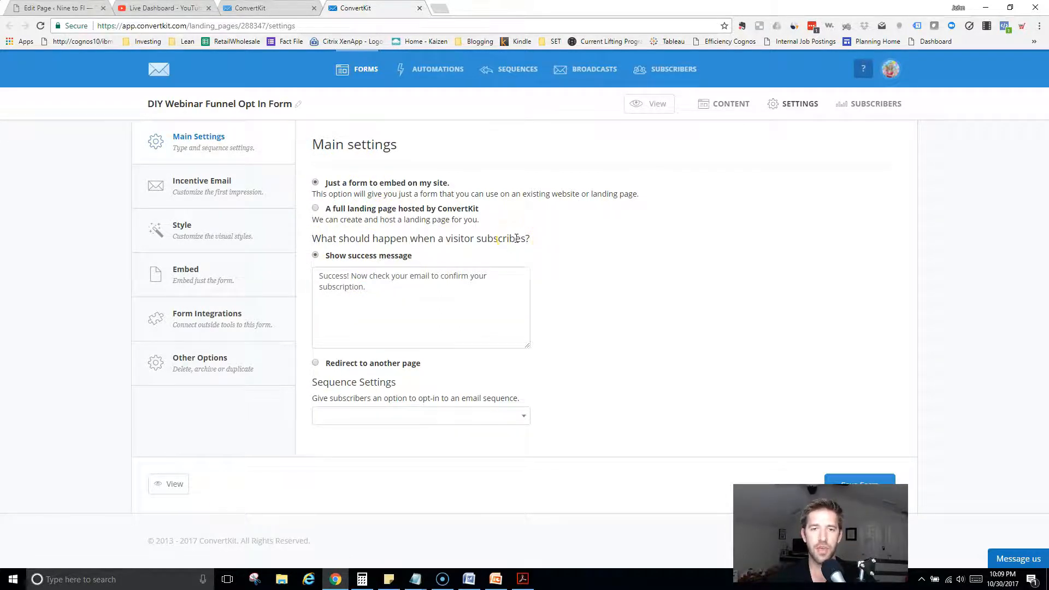
# Redirect new subscribers to the thank-you page URL copied from the Notepad notes and save the form.
pyautogui.click(316, 363)
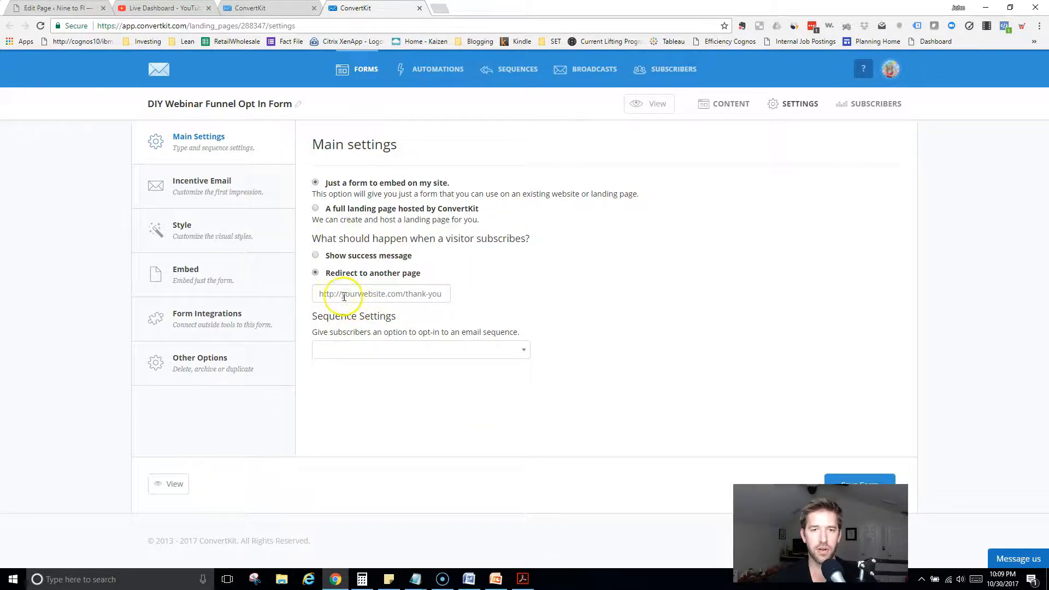
pyautogui.hotkey('alt', 'Tab')
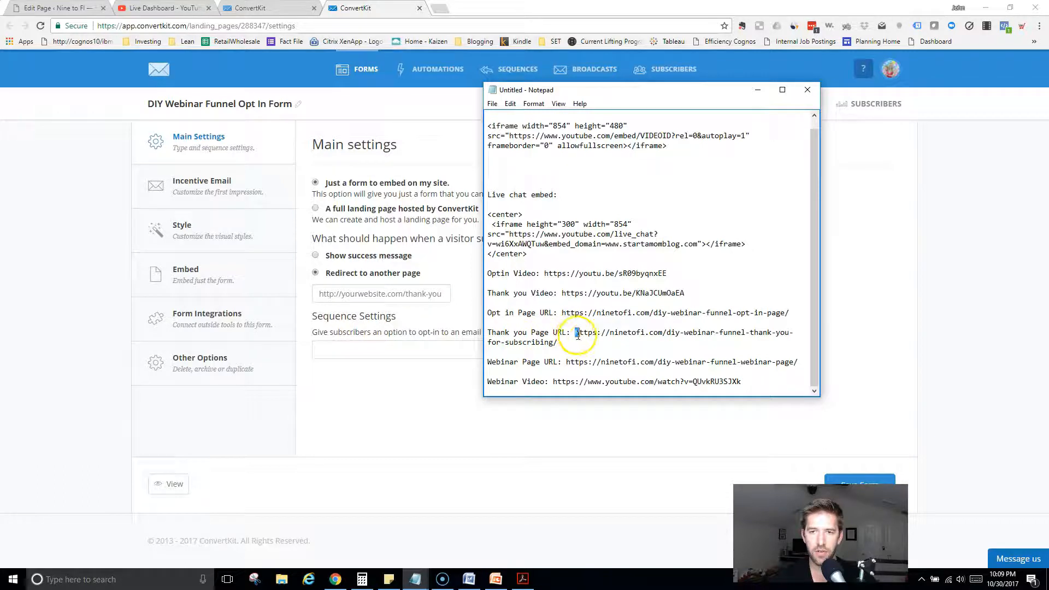
pyautogui.moveTo(577, 334); pyautogui.dragTo(587, 342)
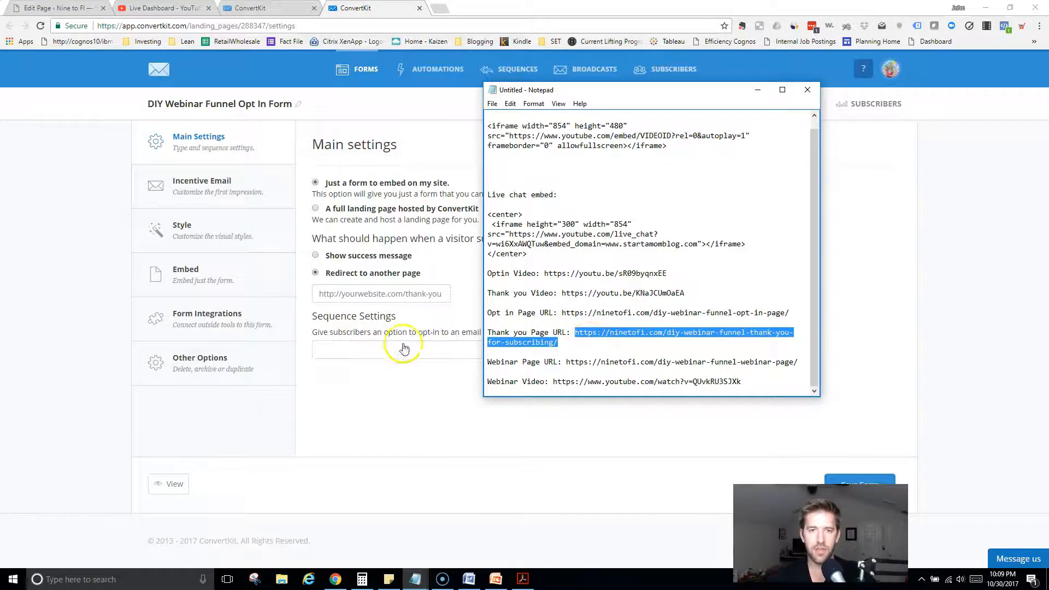
pyautogui.click(376, 294)
pyautogui.hotkey('ctrl', 'v')
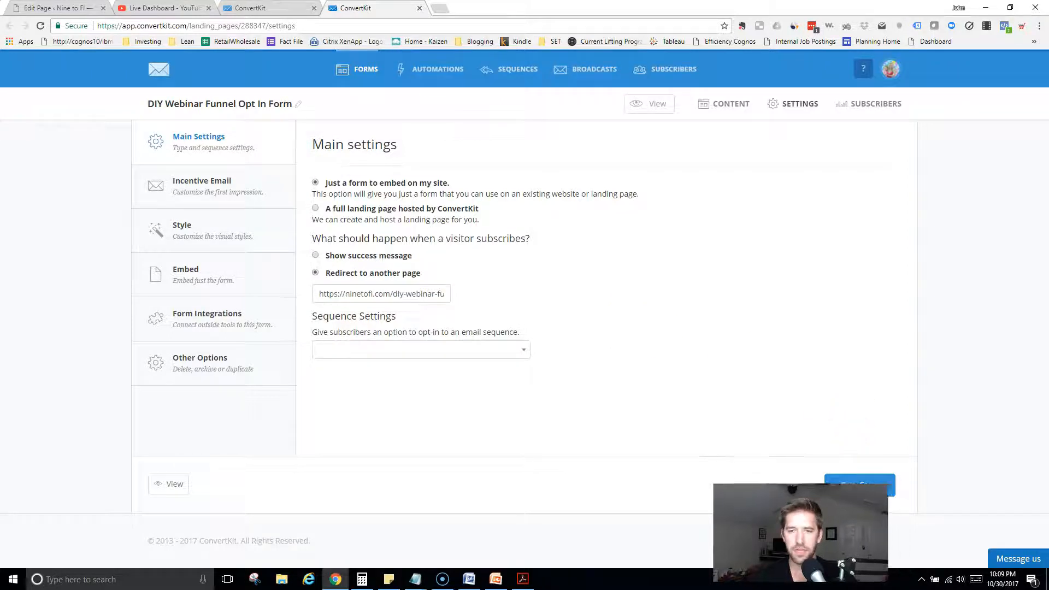
pyautogui.click(867, 485)
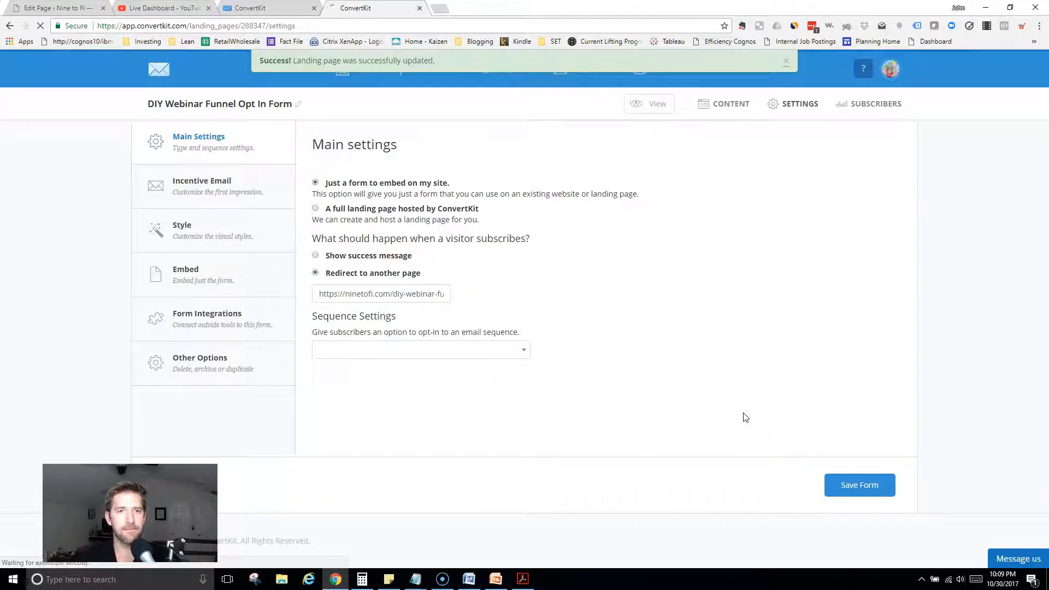
# Copy the form's JavaScript embed code into the Notepad notes on a new line after "Convertkit Embed Code:" and return to the browser.
pyautogui.click(197, 279)
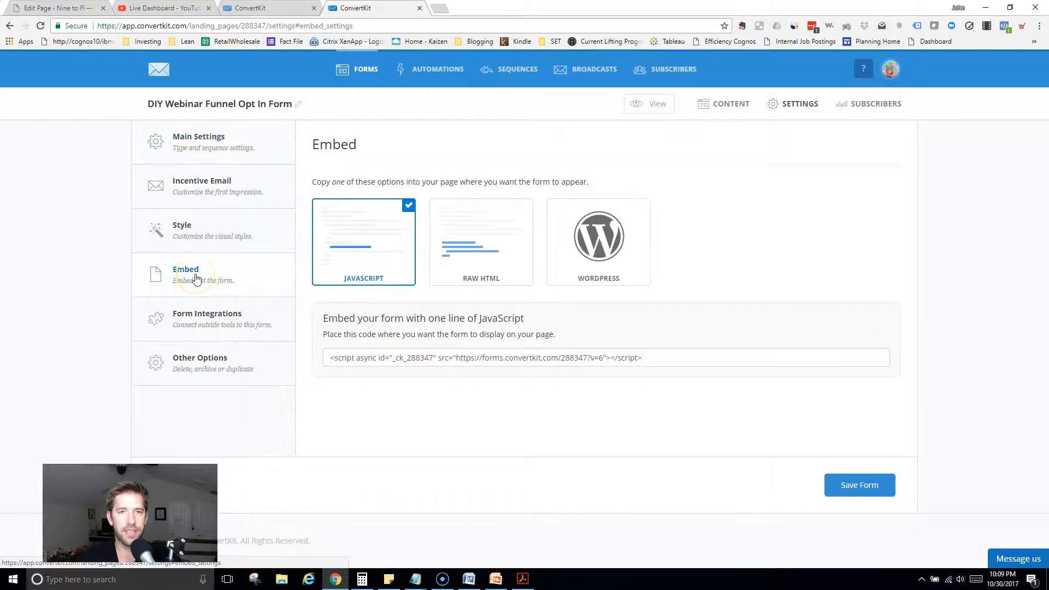
pyautogui.click(387, 361)
pyautogui.hotkey('ctrl', 'c')
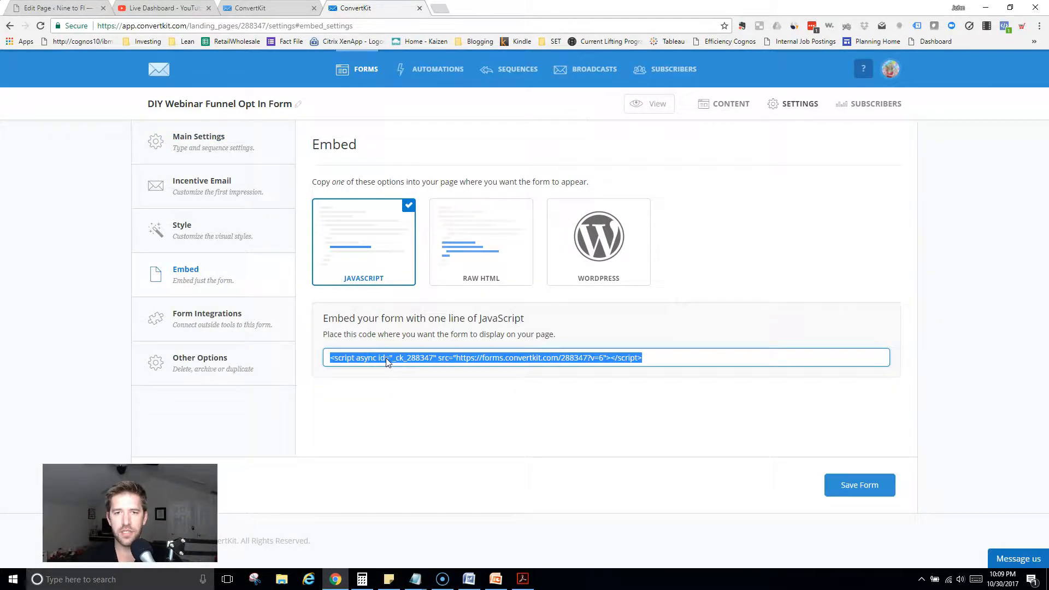
pyautogui.hotkey('alt', 'Tab')
pyautogui.click(789, 387)
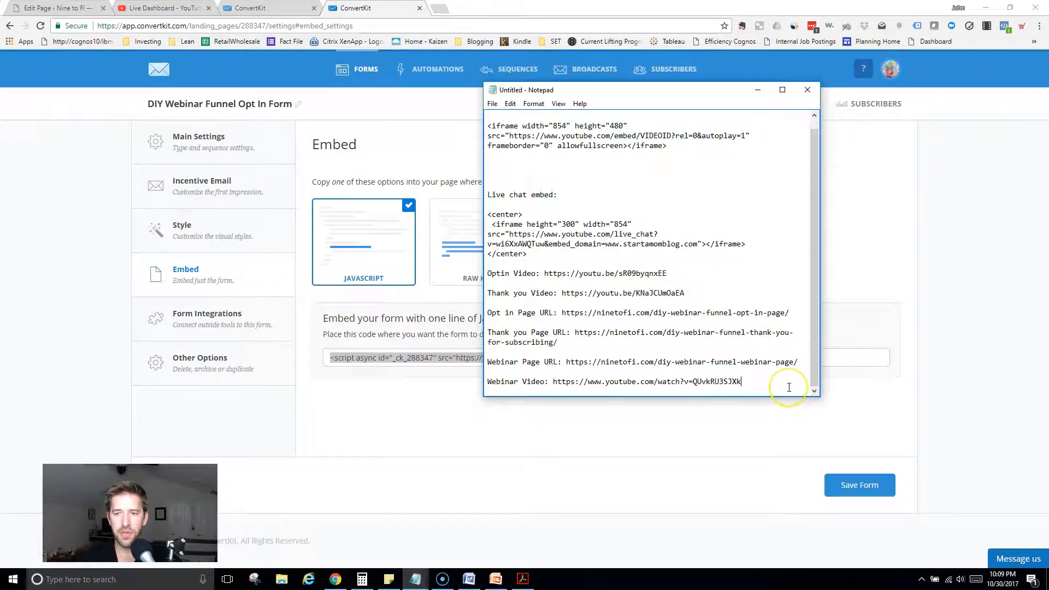
pyautogui.press('Return')
pyautogui.press('Return')
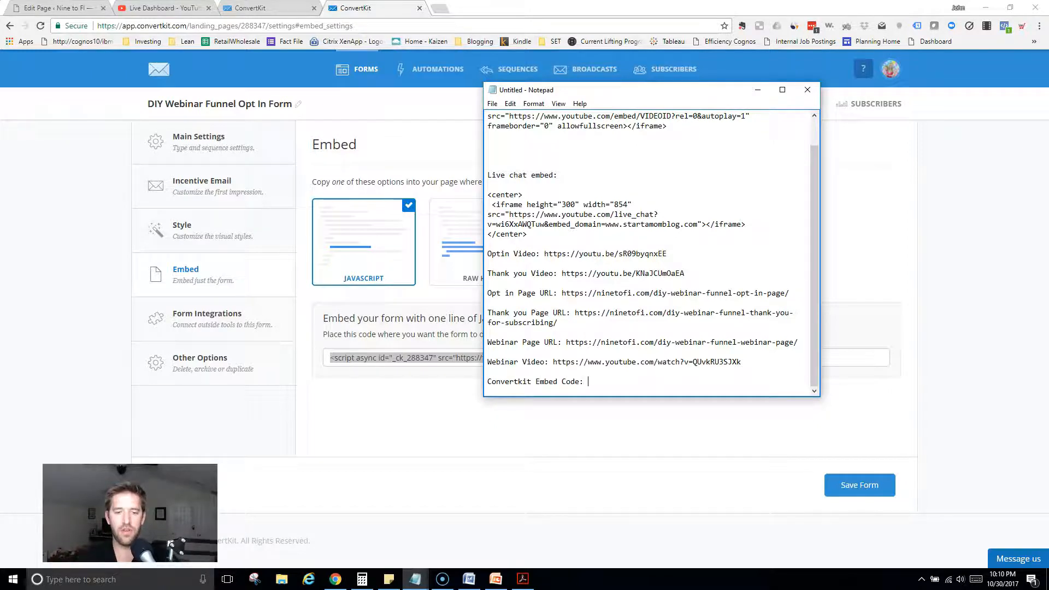
pyautogui.hotkey('ctrl', 'v')
pyautogui.press('Return')
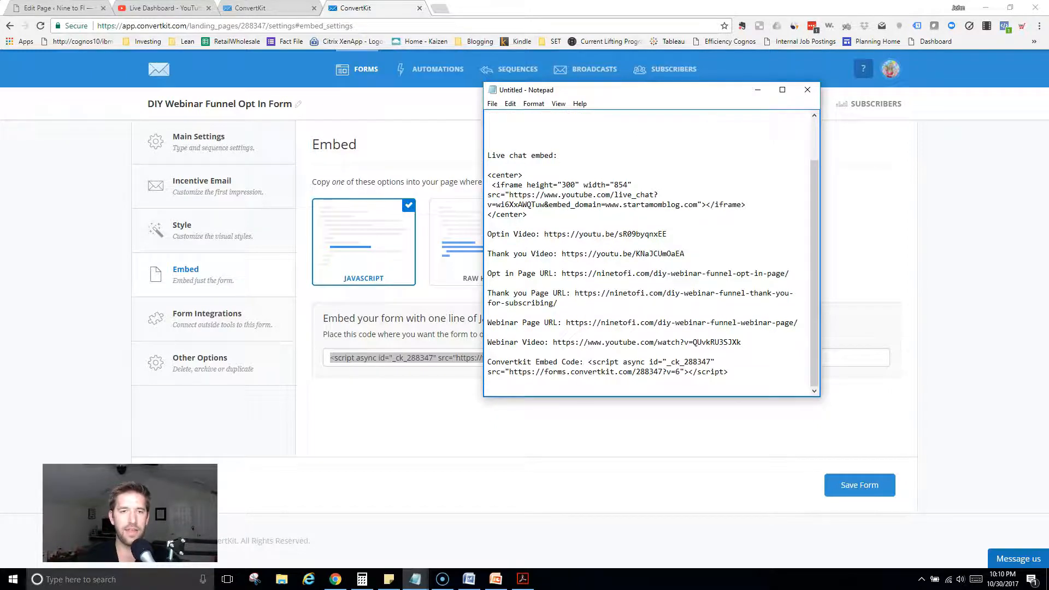
pyautogui.click(632, 441)
# Open the form's incentive email settings and set the sender to the Nine to FI address.
pyautogui.click(241, 197)
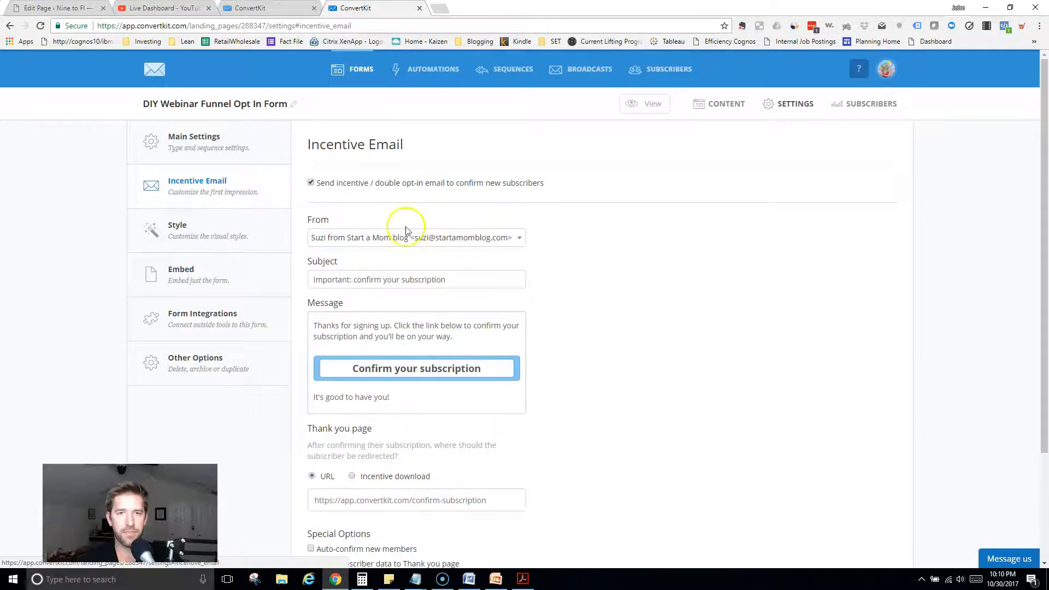
pyautogui.click(421, 241)
pyautogui.click(371, 236)
pyautogui.click(374, 240)
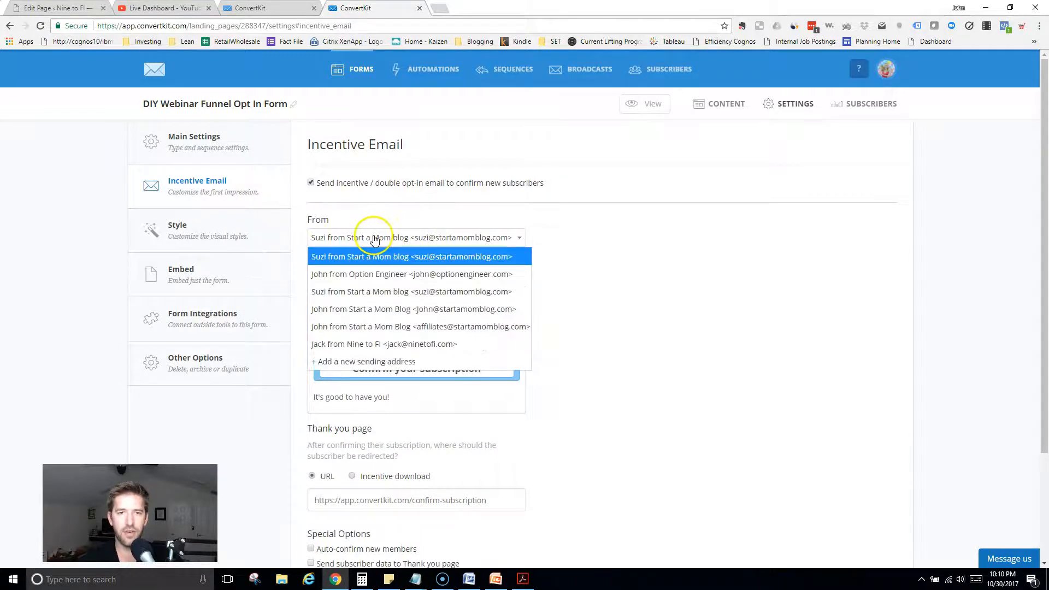
pyautogui.click(363, 344)
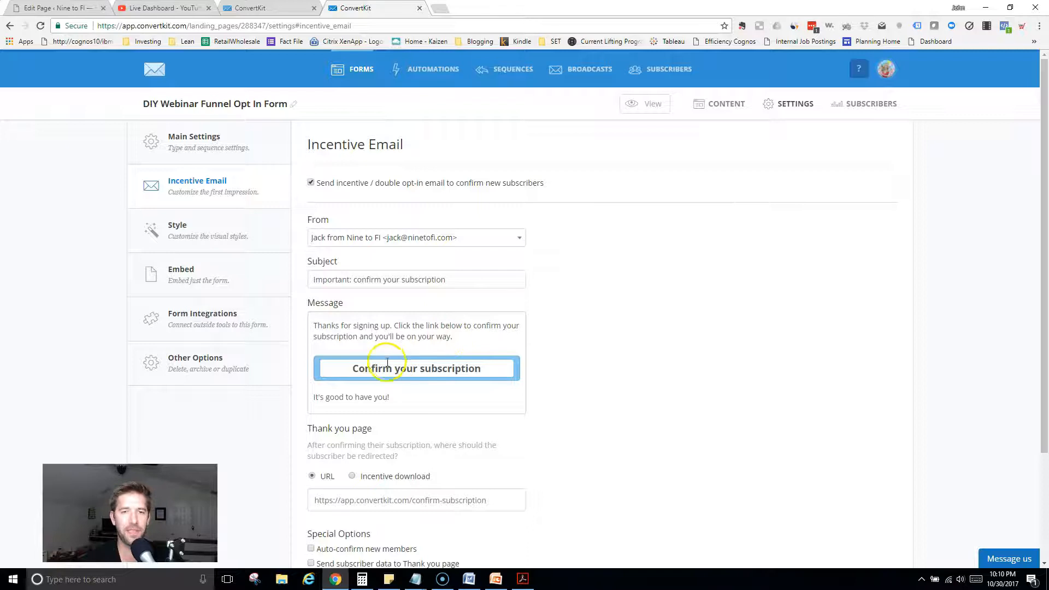
# Set the incentive email's thank-you page to the webinar page URL copied from the Notepad notes and save the form.
pyautogui.scroll(-1, 596, 373)
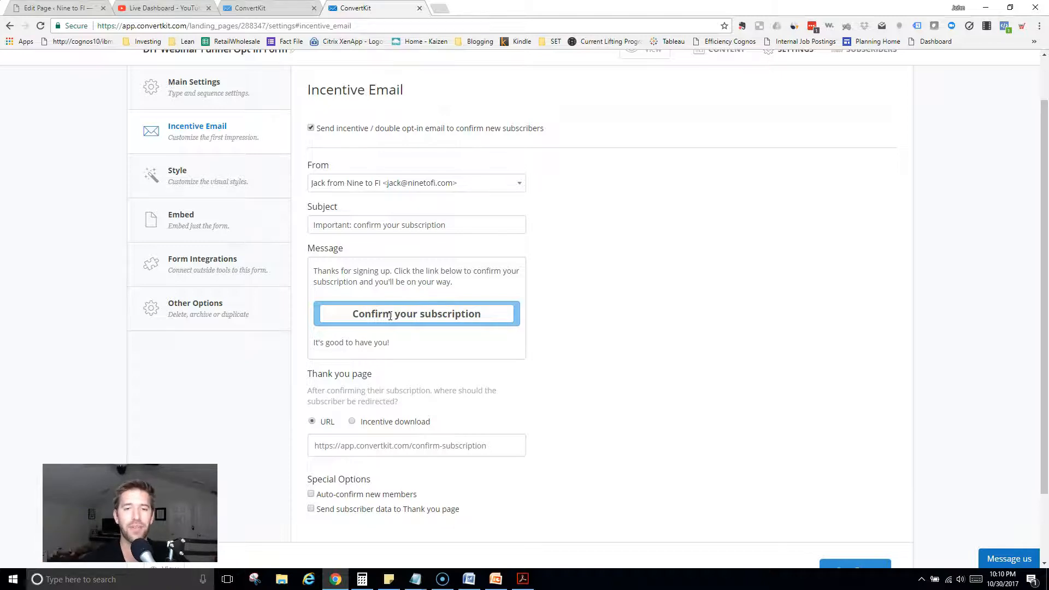
pyautogui.click(649, 228)
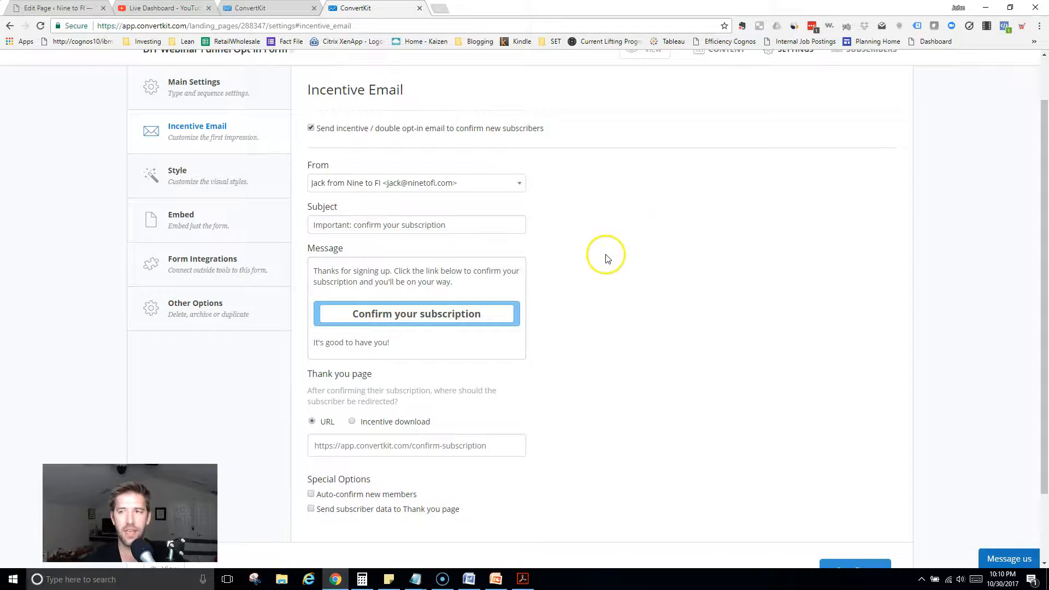
pyautogui.hotkey('alt', 'Tab')
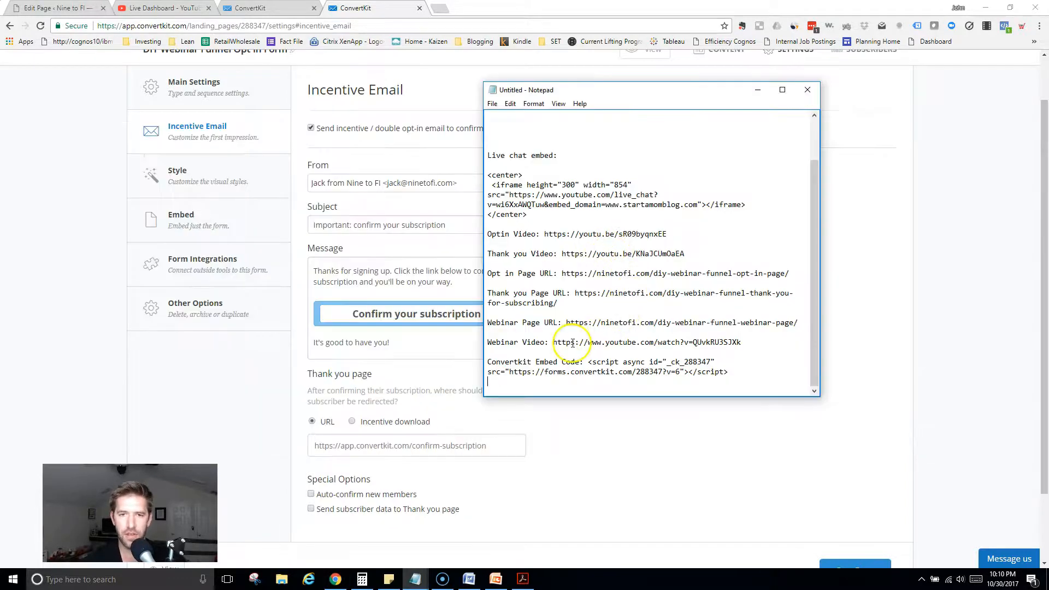
pyautogui.moveTo(568, 325); pyautogui.dragTo(792, 321)
pyautogui.hotkey('ctrl', 'c')
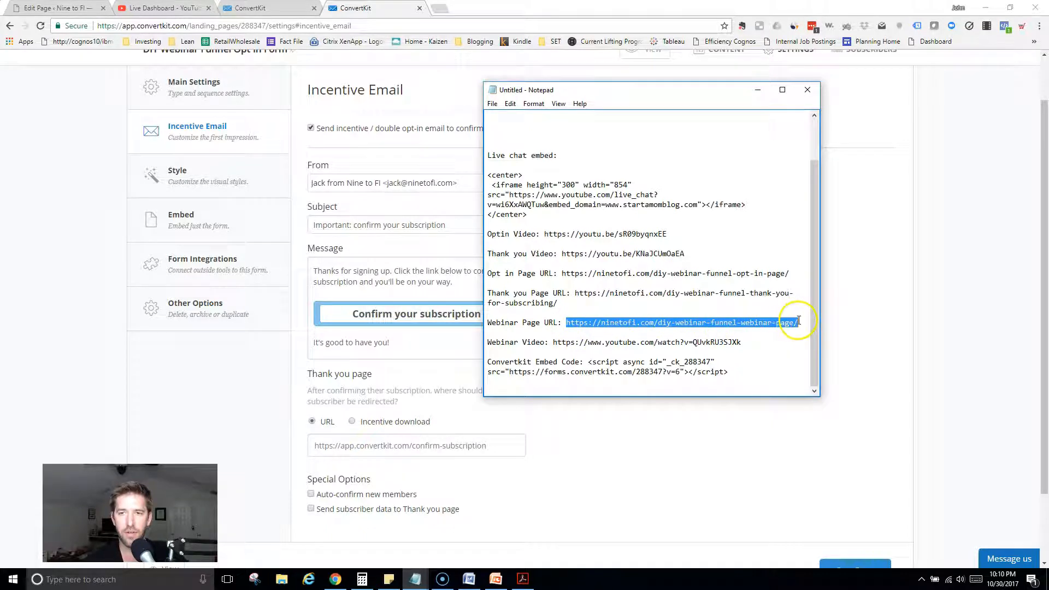
pyautogui.click(749, 487)
pyautogui.click(402, 446)
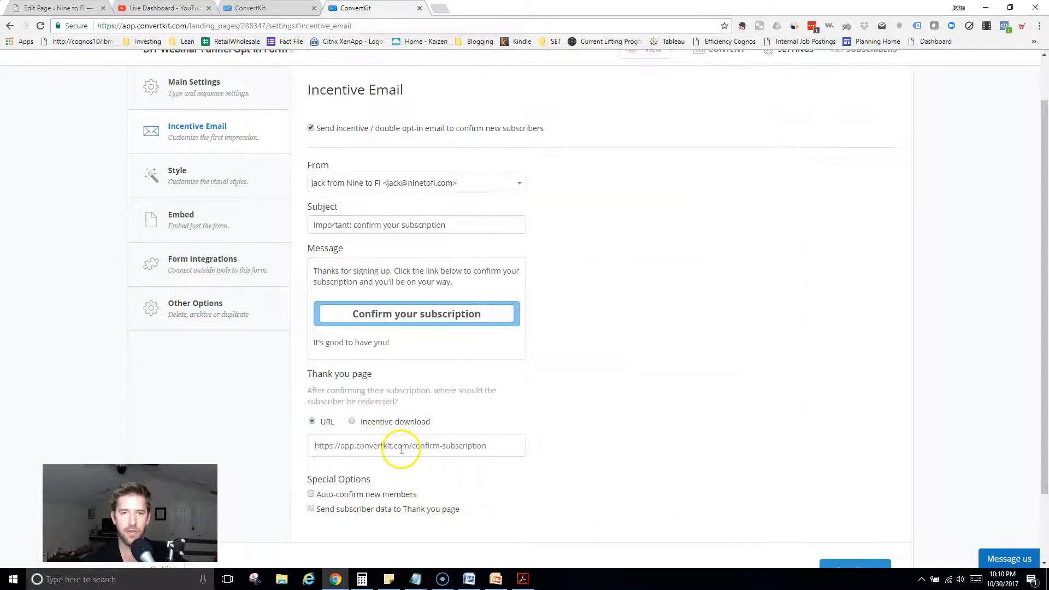
pyautogui.hotkey('ctrl', 'v')
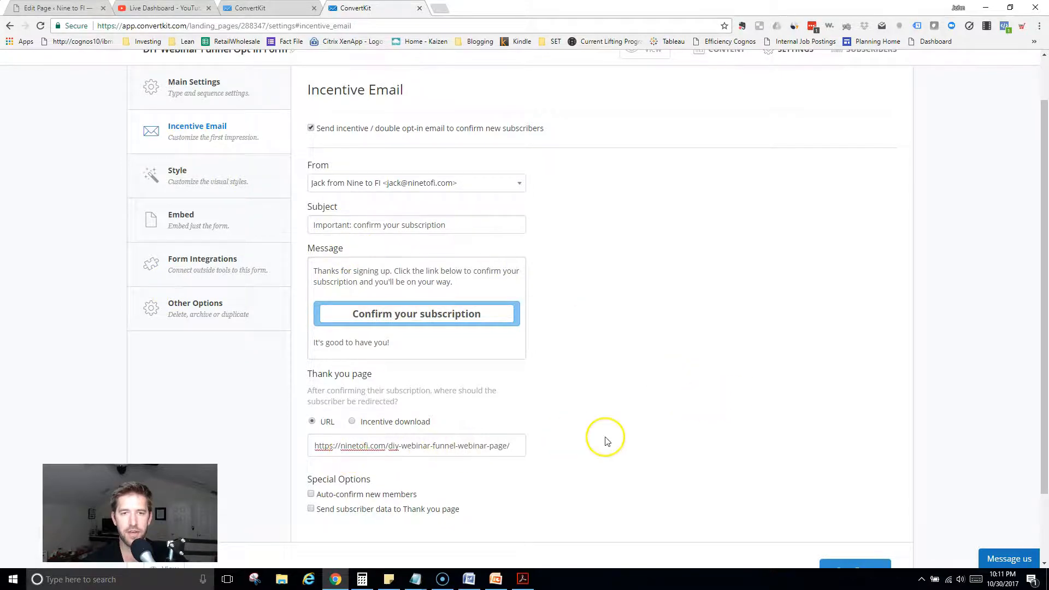
pyautogui.scroll(-2, 608, 437)
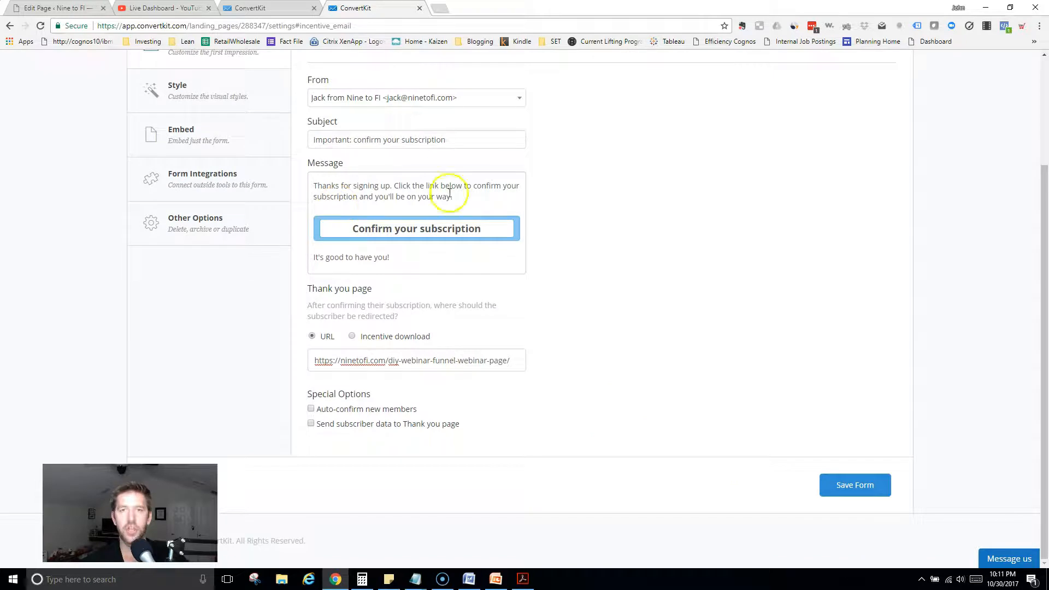
pyautogui.click(845, 494)
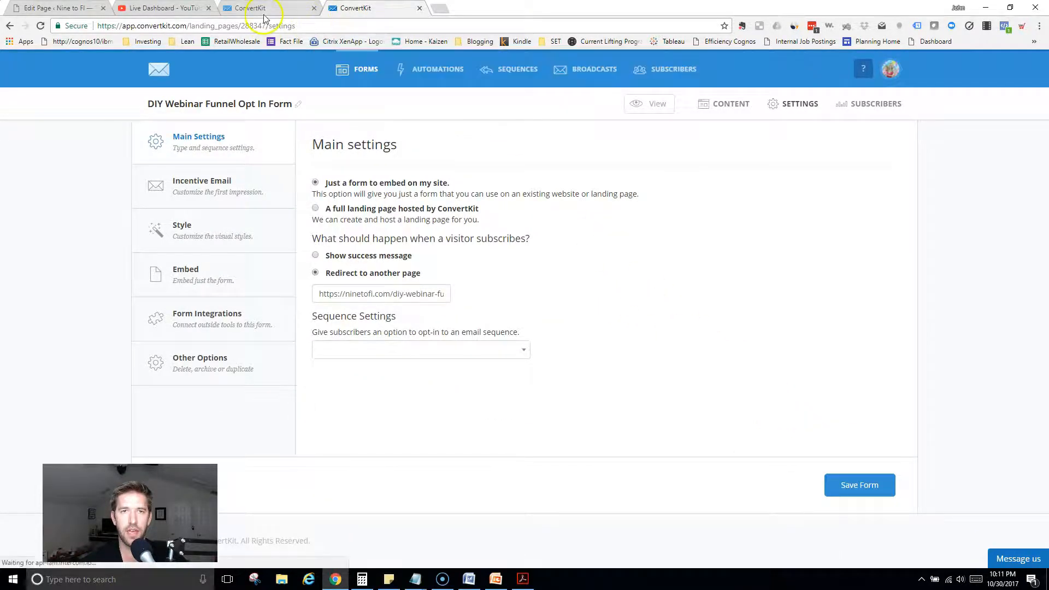
# In the automation, add an action after the opt-in form that applies a new tag named "DIY Webinar Funnel Subscribers".
pyautogui.click(291, 11)
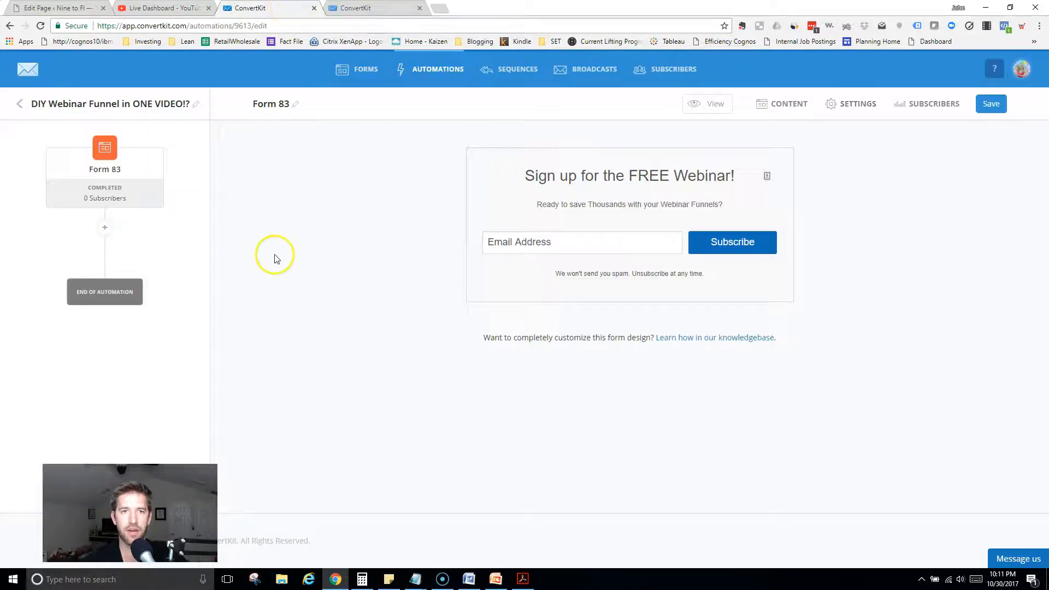
pyautogui.click(106, 171)
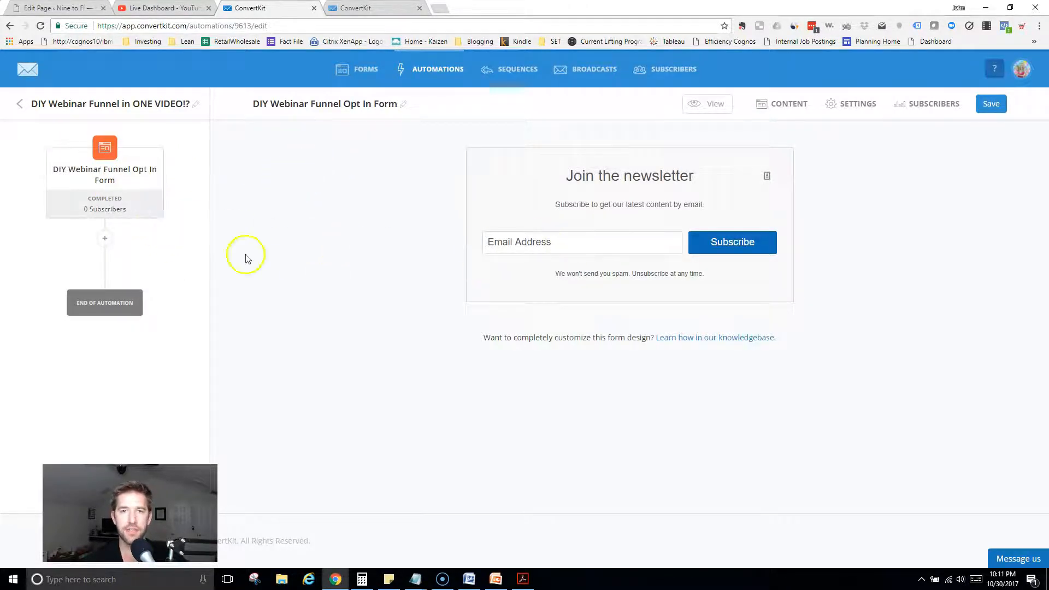
pyautogui.click(105, 239)
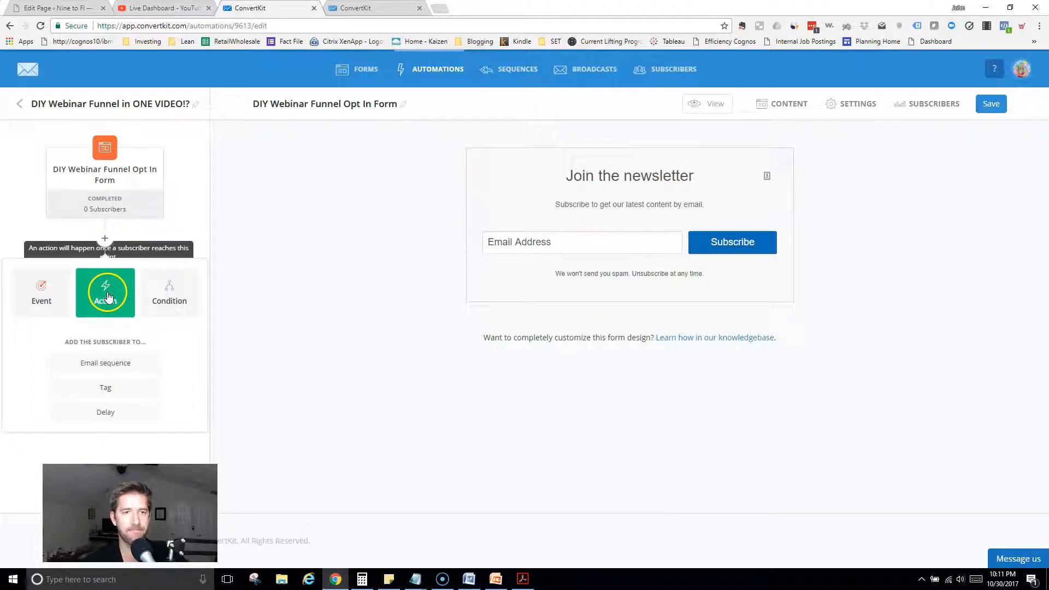
pyautogui.click(116, 393)
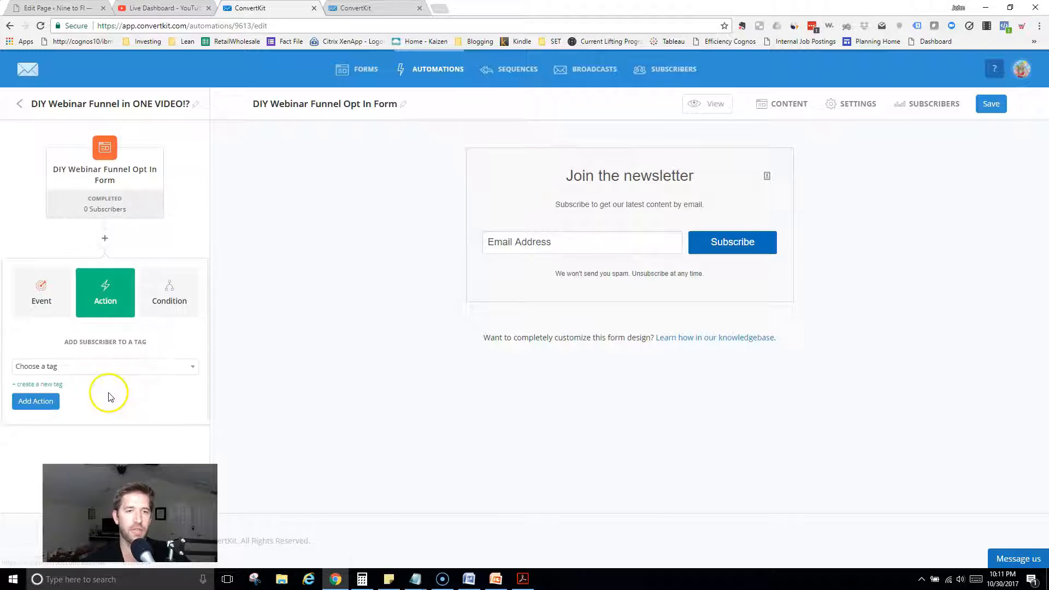
pyautogui.click(41, 383)
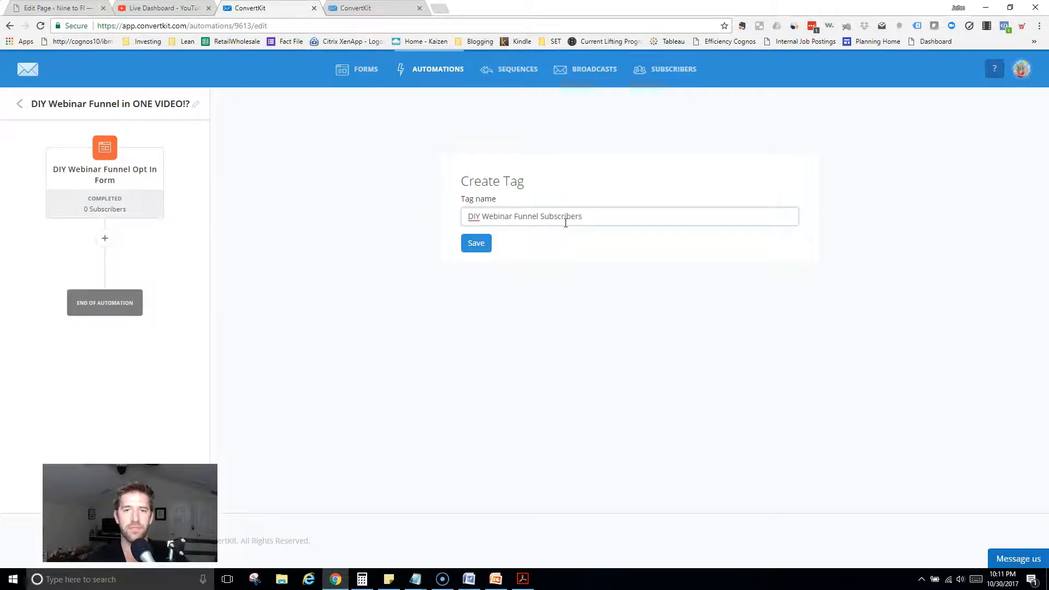
pyautogui.click(475, 243)
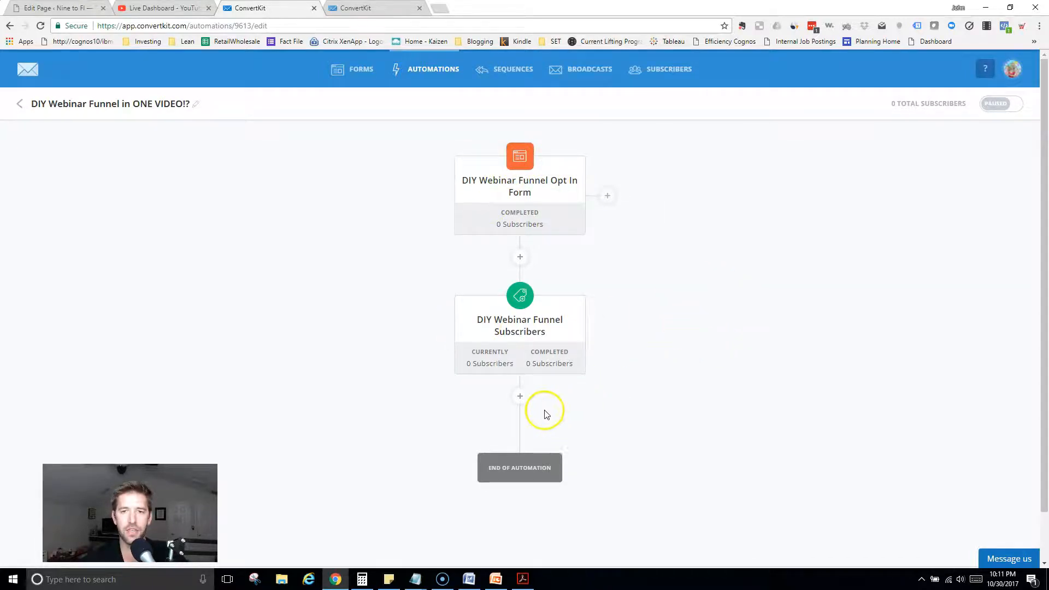
# Start adding an event below the tag step and check the live stream's scheduled date and time on the YouTube dashboard.
pyautogui.click(519, 396)
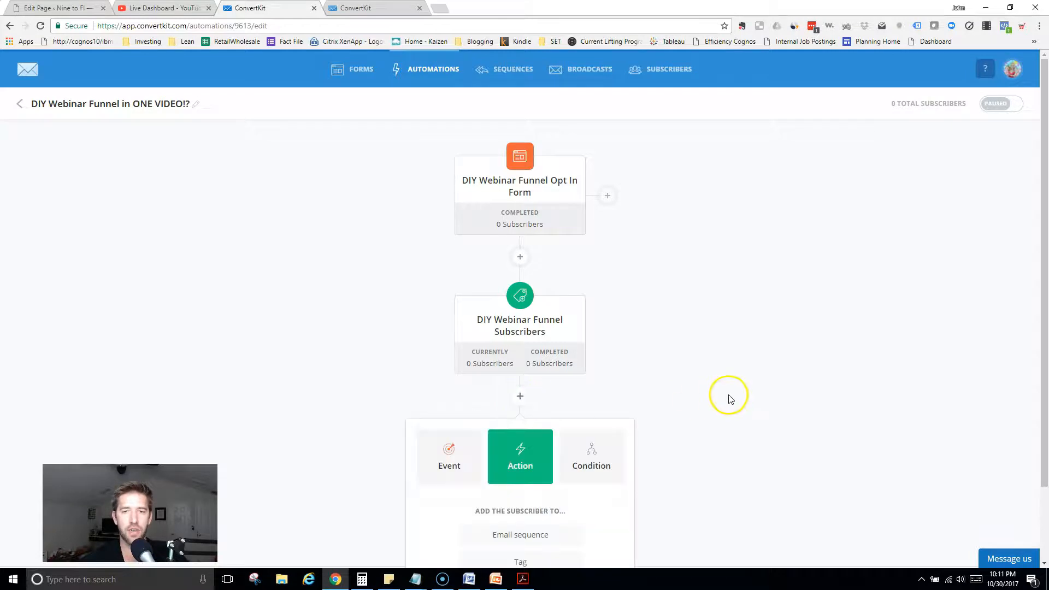
pyautogui.scroll(-2, 731, 399)
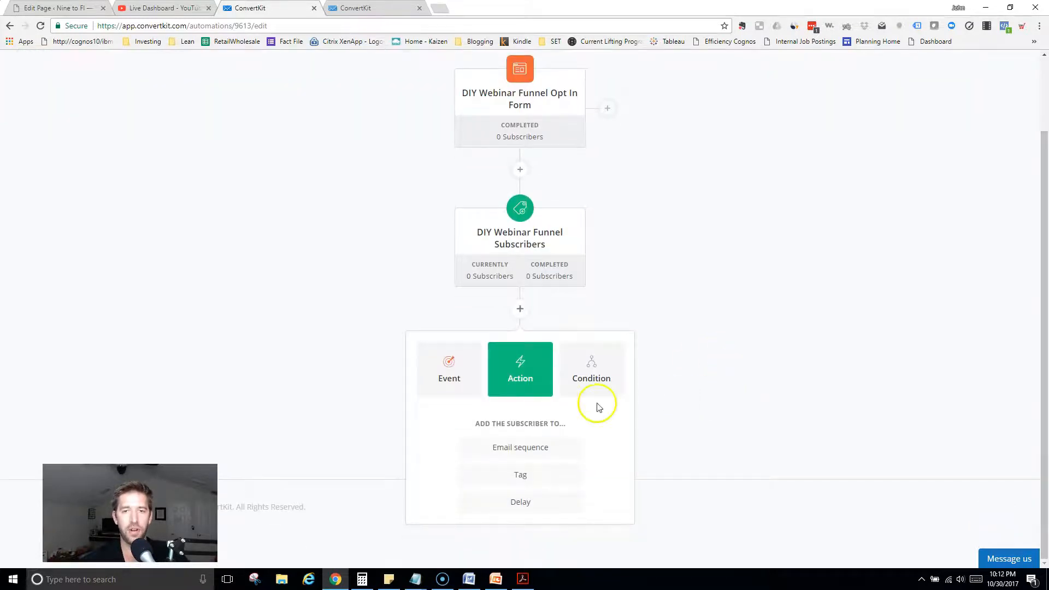
pyautogui.click(457, 385)
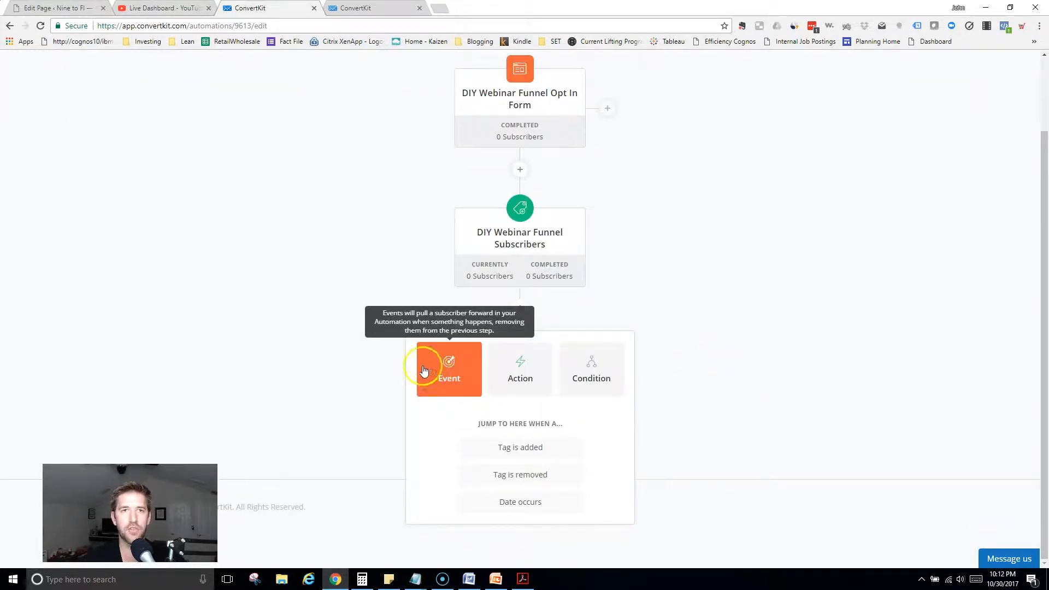
pyautogui.click(164, 7)
pyautogui.scroll(6, 247, 352)
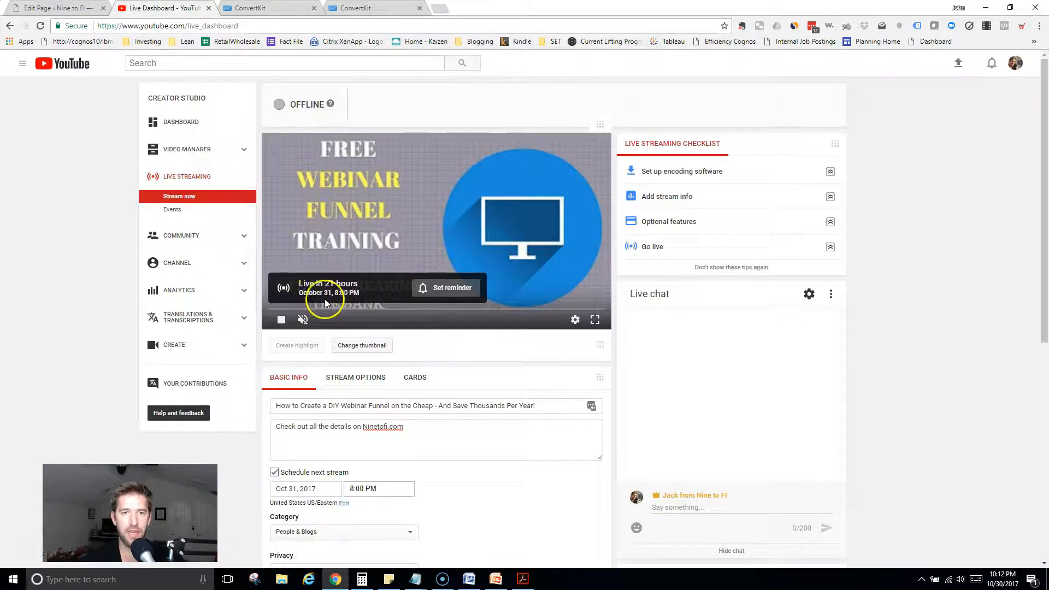
pyautogui.click(271, 9)
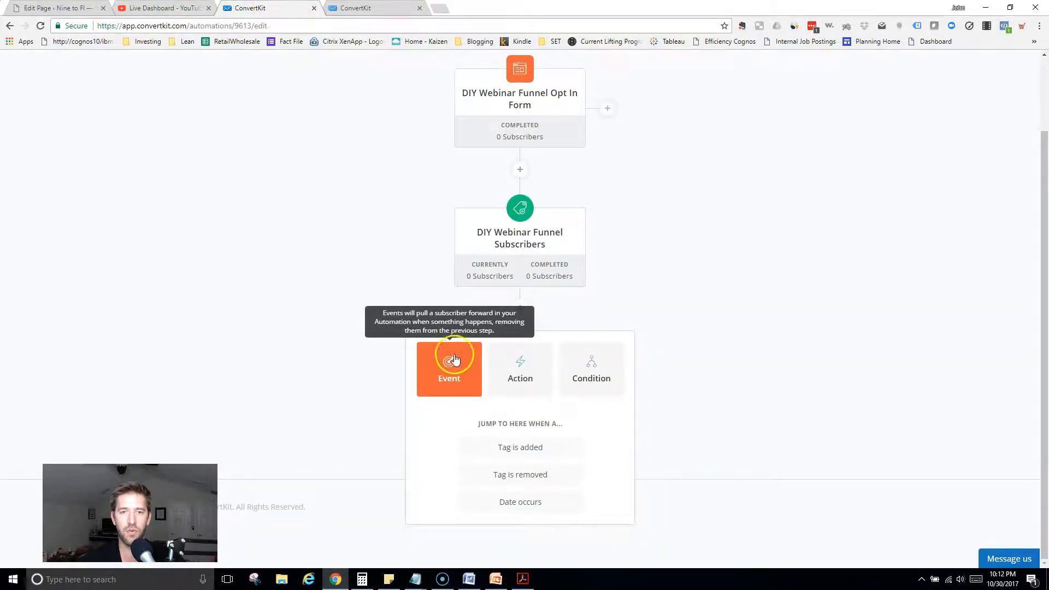
# Make the event a date trigger for October 31st 2017 at 7:00 pm and add it to the automation.
pyautogui.click(497, 502)
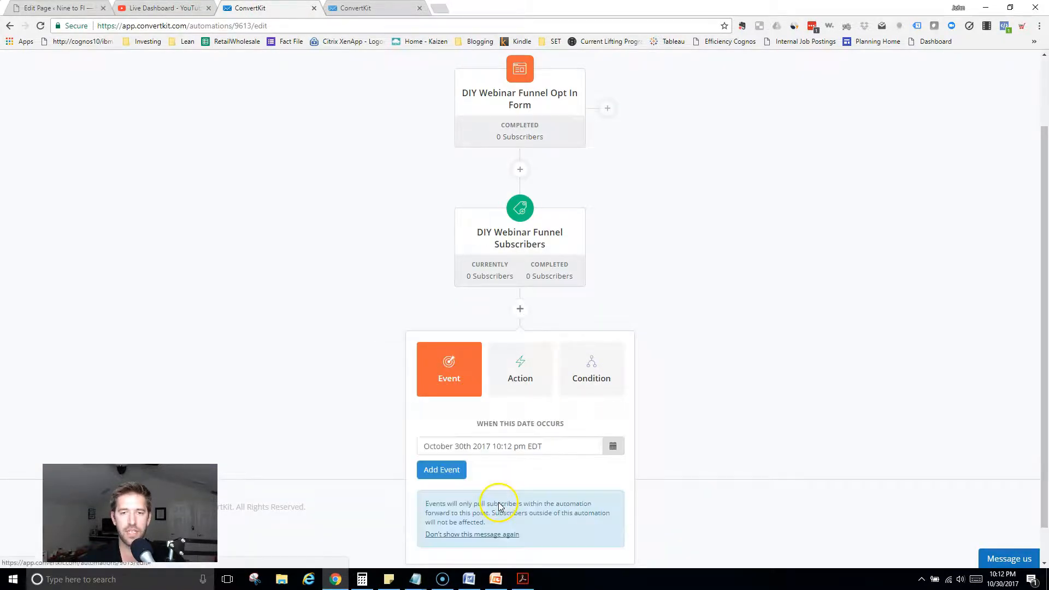
pyautogui.click(612, 446)
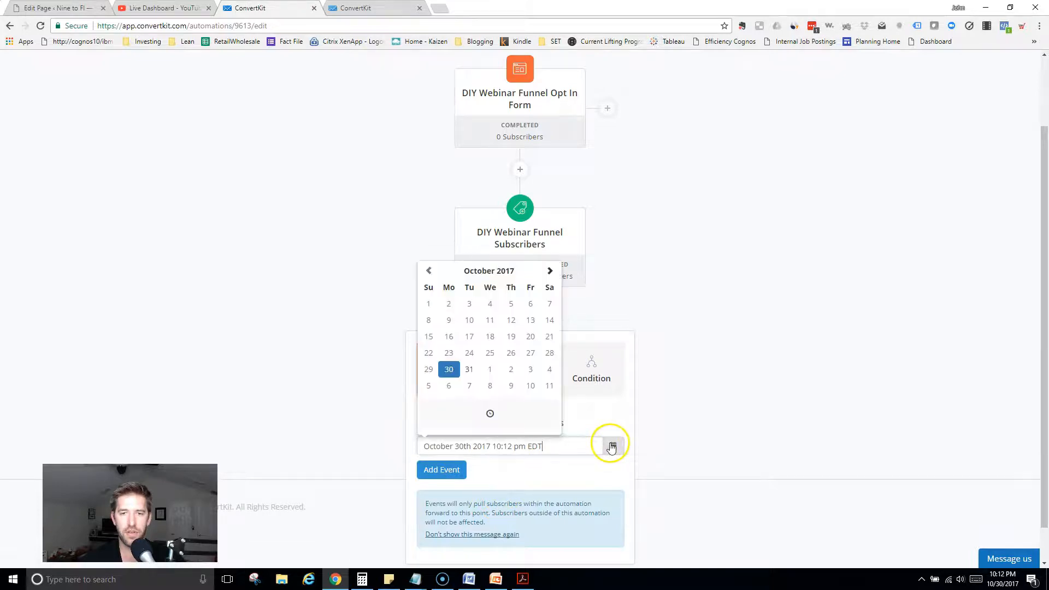
pyautogui.click(469, 371)
pyautogui.click(488, 416)
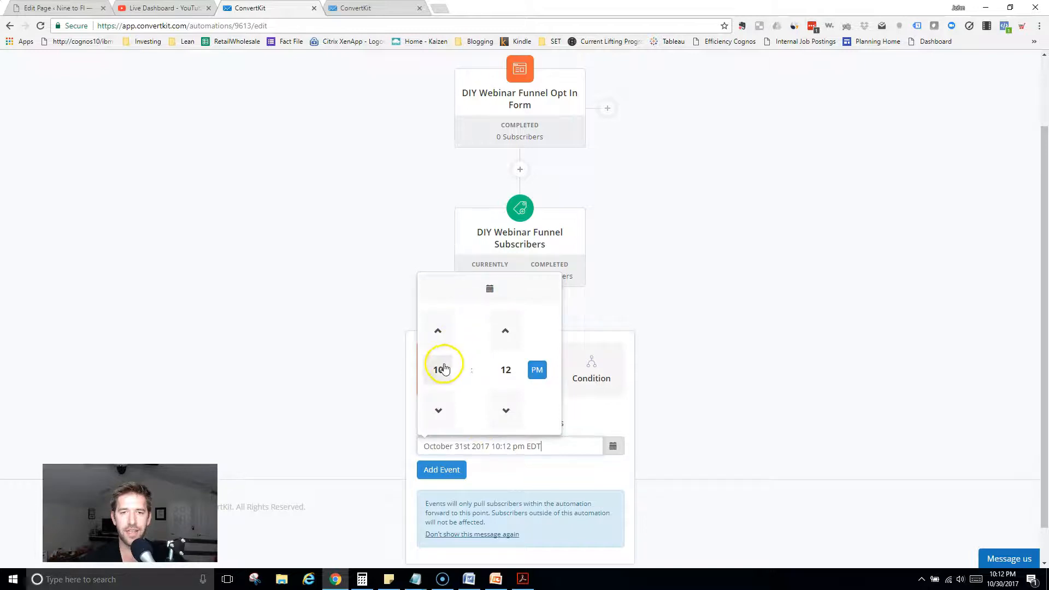
pyautogui.click(443, 369)
pyautogui.click(531, 389)
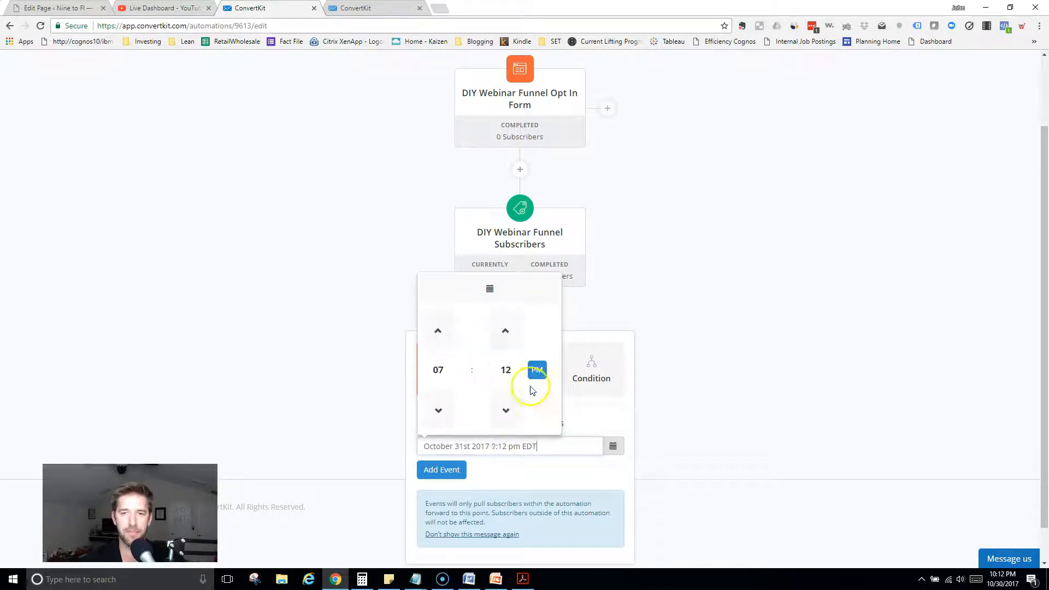
pyautogui.click(505, 370)
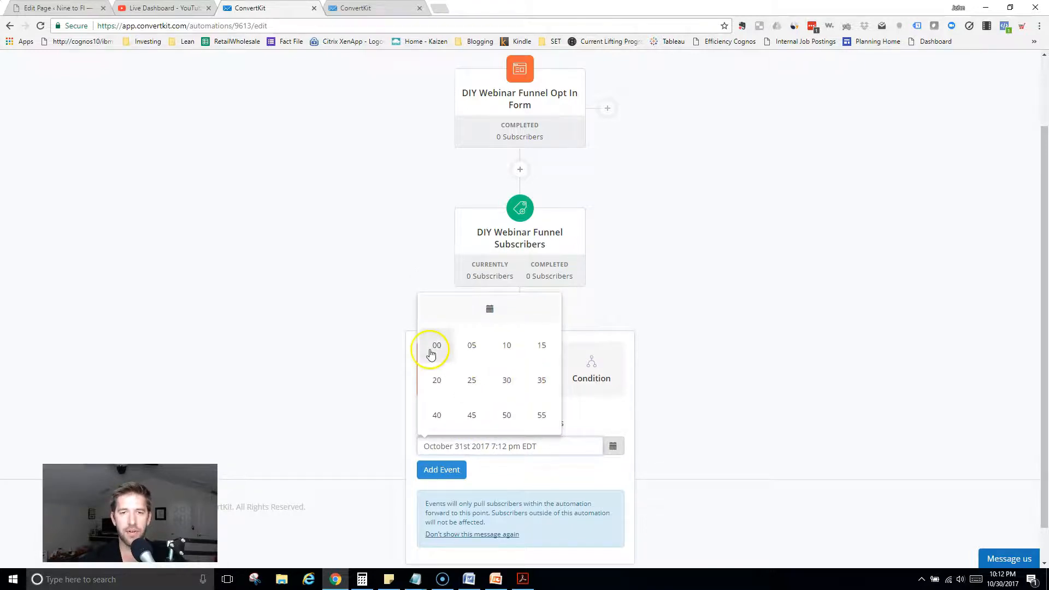
pyautogui.click(433, 350)
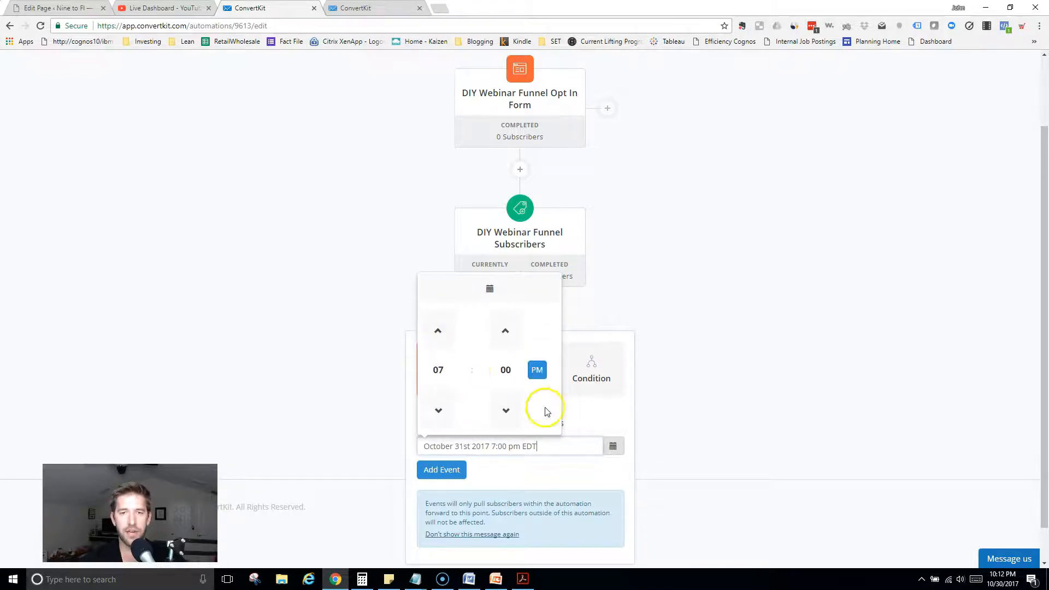
pyautogui.click(454, 470)
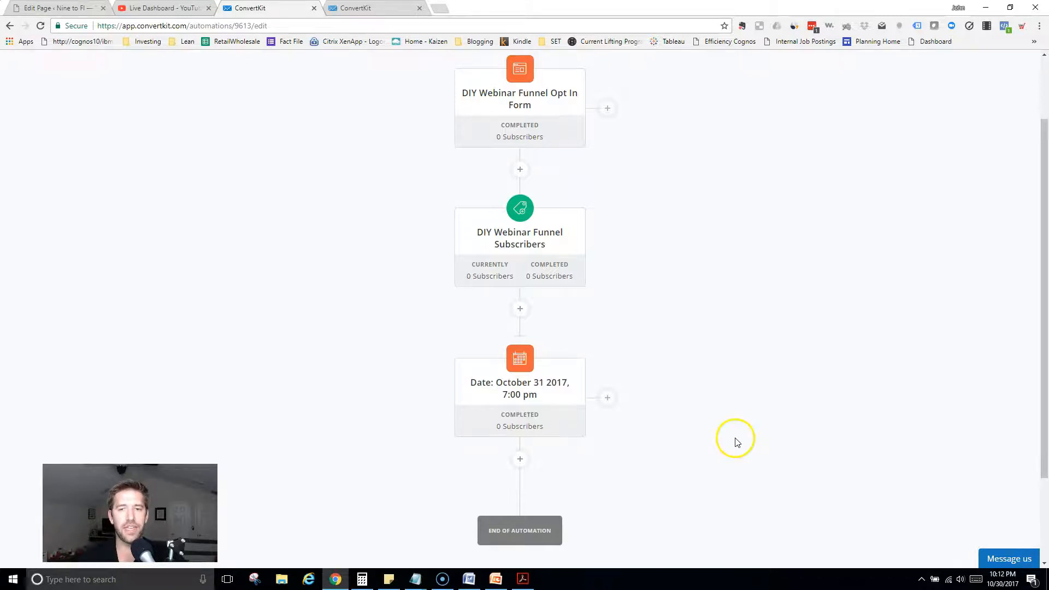
# Add an email sequence action below the date event and create a new sequence for it.
pyautogui.scroll(-2, 729, 394)
pyautogui.moveTo(530, 290)
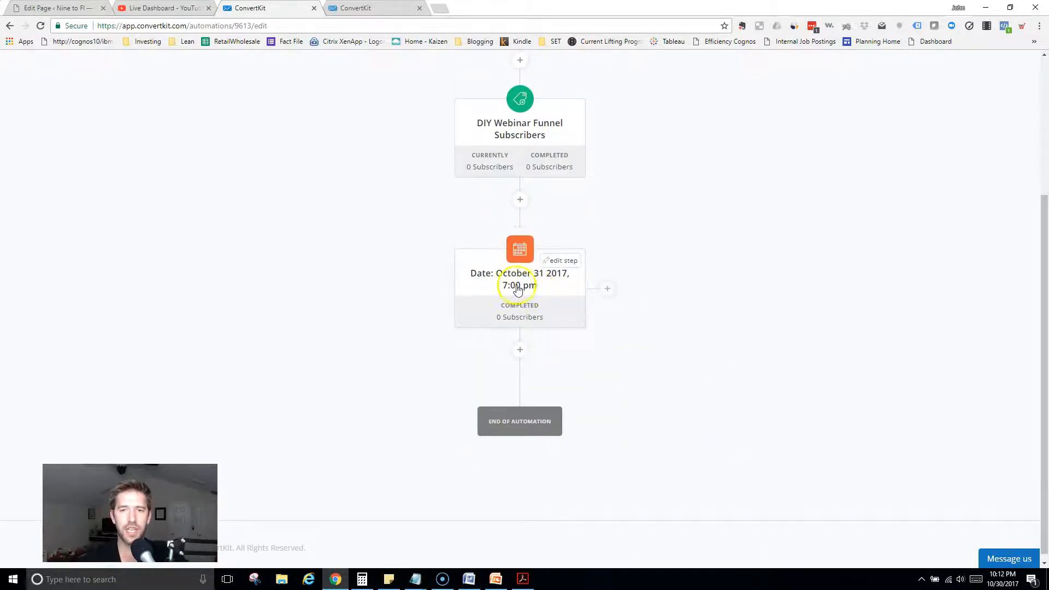
pyautogui.click(519, 350)
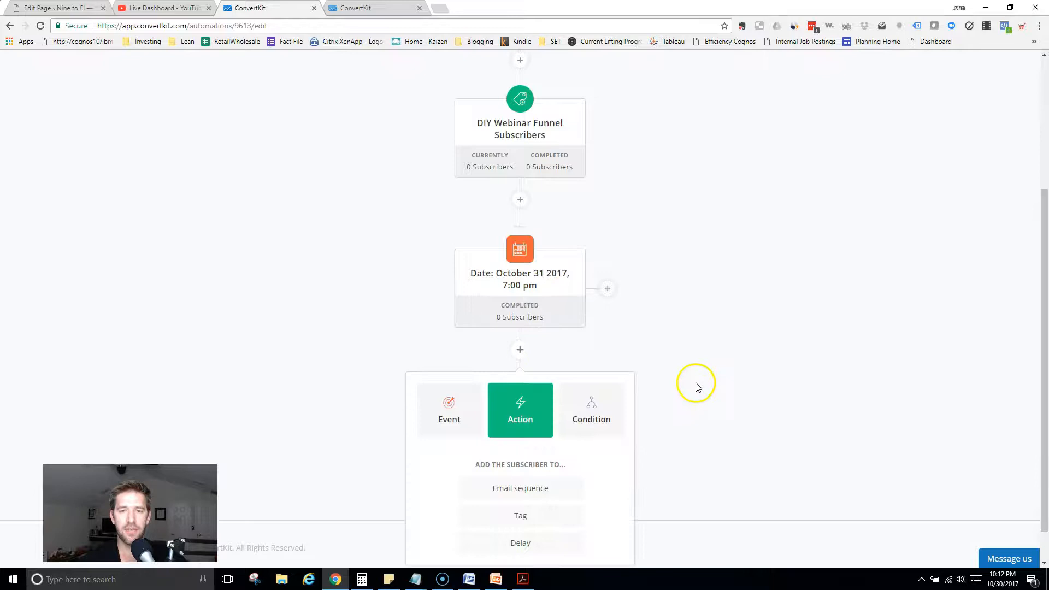
pyautogui.scroll(-1, 696, 387)
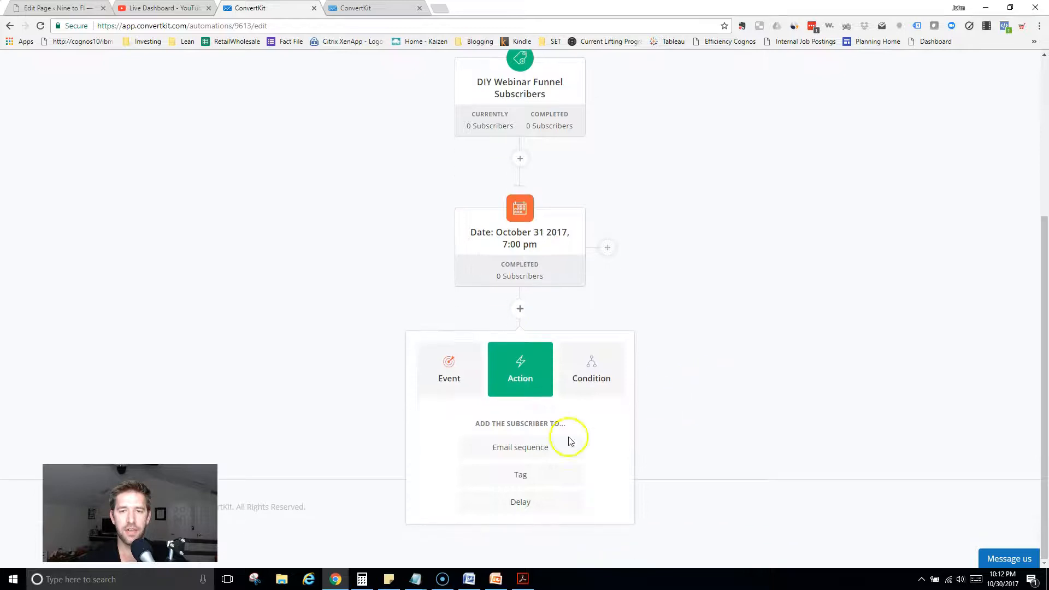
pyautogui.click(514, 445)
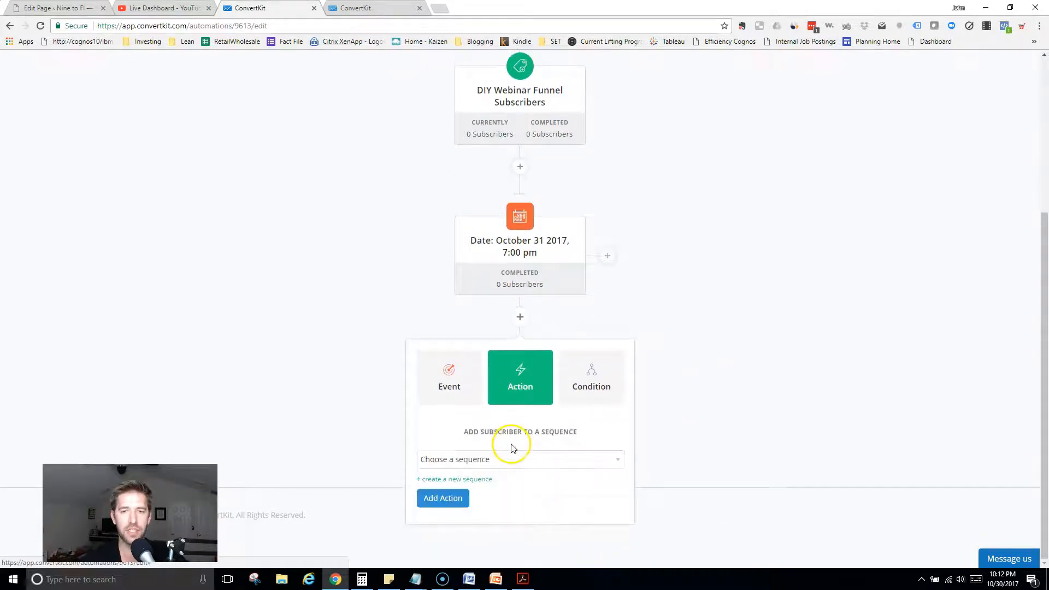
pyautogui.click(468, 479)
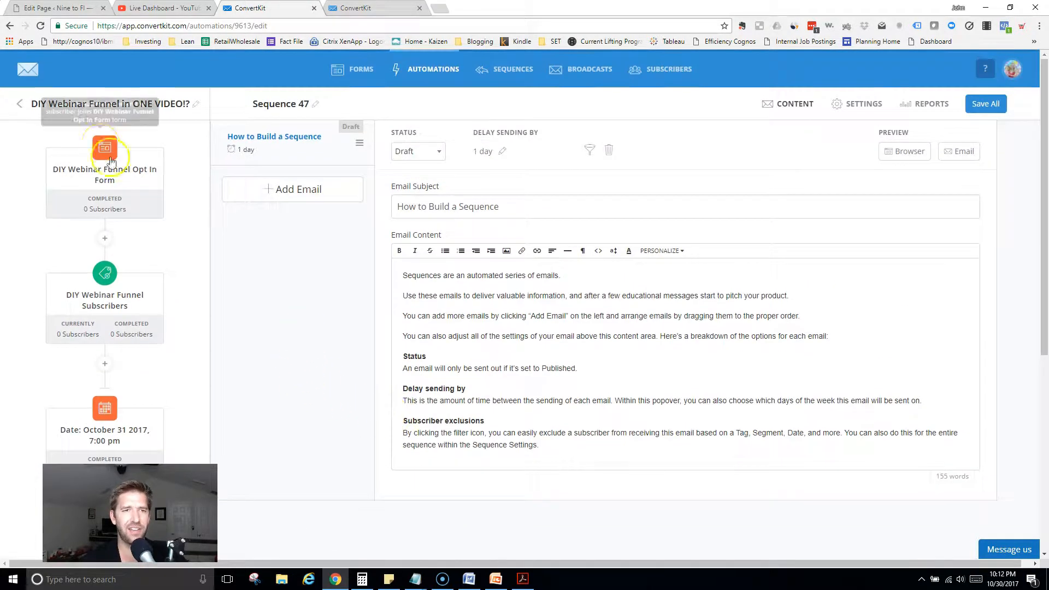
# Set the sequence email to Published with the subject "It's HAPPENING - Your DIY Webinar Funnel Creation is about to begin! Log in now!".
pyautogui.click(431, 156)
pyautogui.click(414, 188)
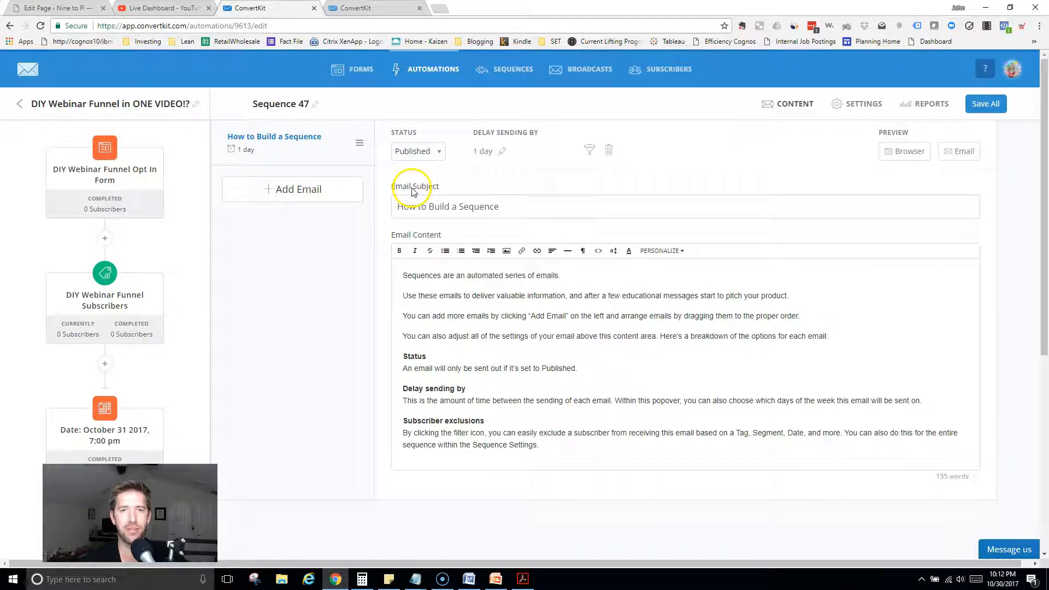
pyautogui.moveTo(519, 203); pyautogui.dragTo(242, 237)
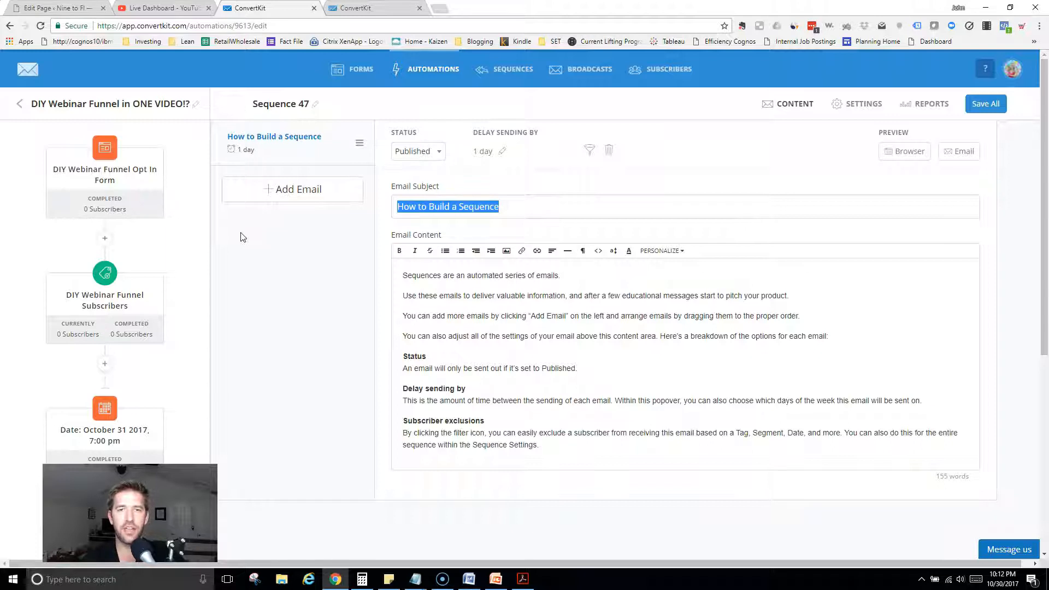
pyautogui.write("It's HAPPENING - Your")
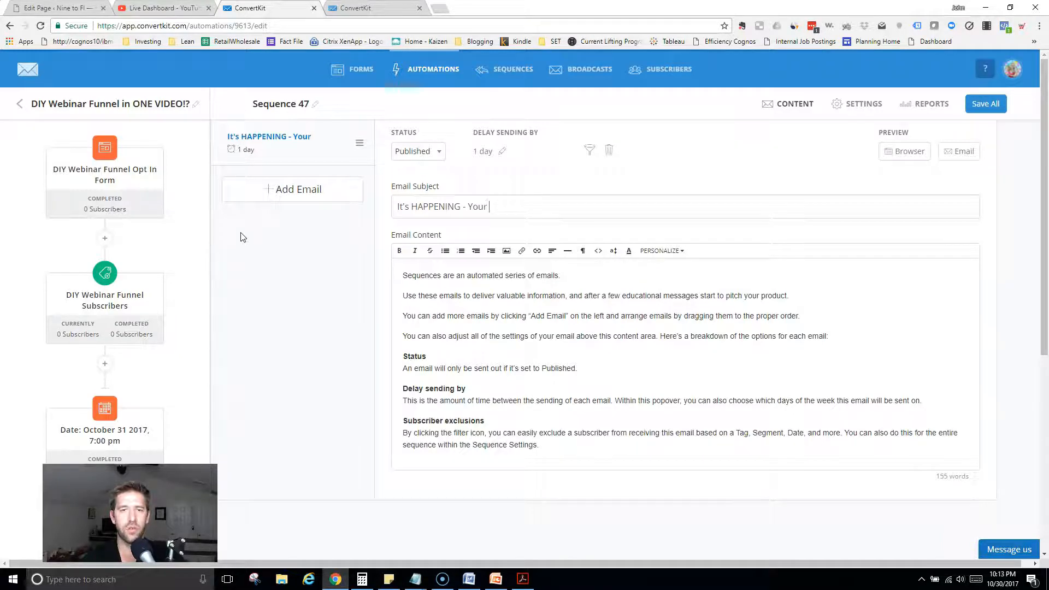
pyautogui.write('DIY Webinar Funnel Creat')
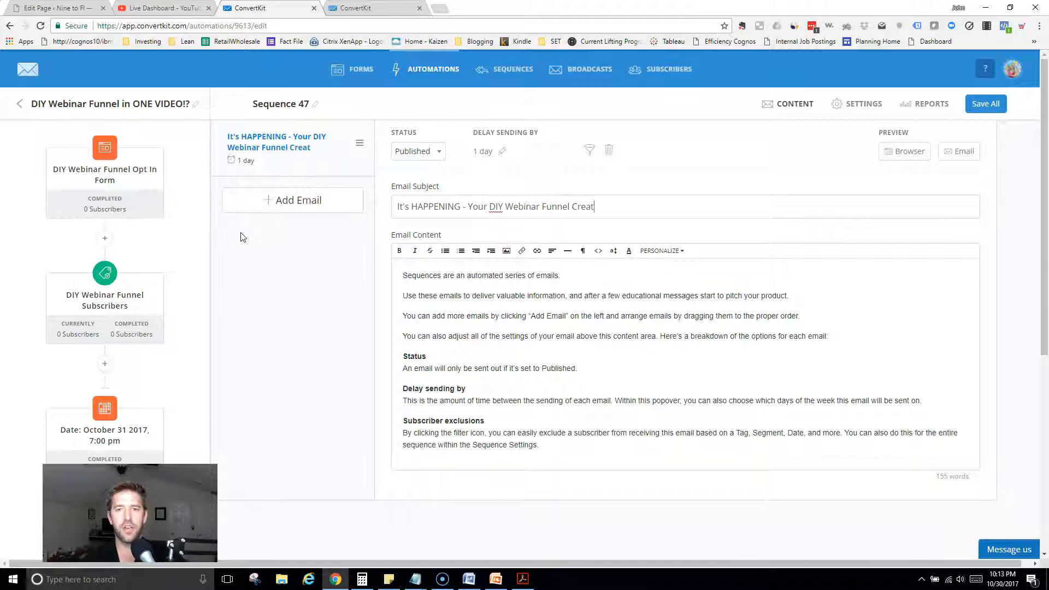
pyautogui.write('ion is about to begin! Log in now!')
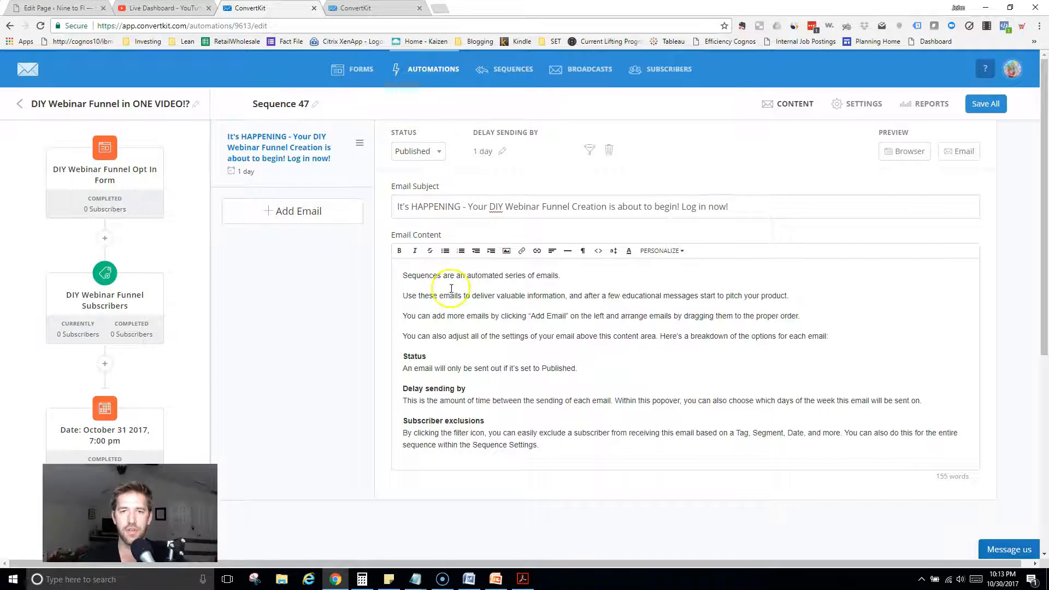
# Replace the placeholder email content with "I'm so excited to share with you." and, on a separate line, "Click here to join the webinar!".
pyautogui.moveTo(540, 445); pyautogui.dragTo(372, 246)
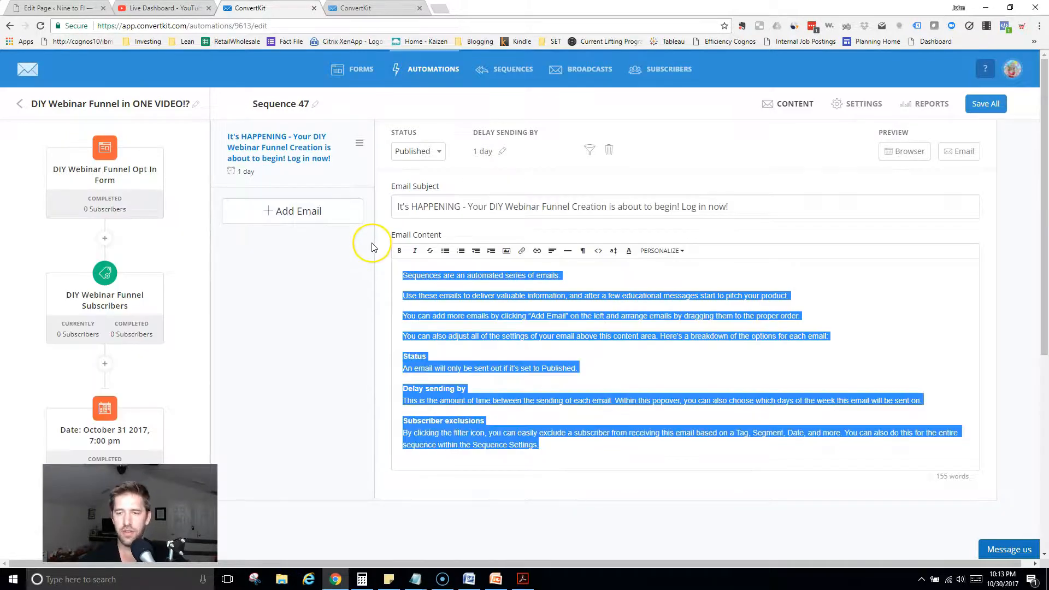
pyautogui.press('BackSpace')
pyautogui.write("I'm so excited to share with you.")
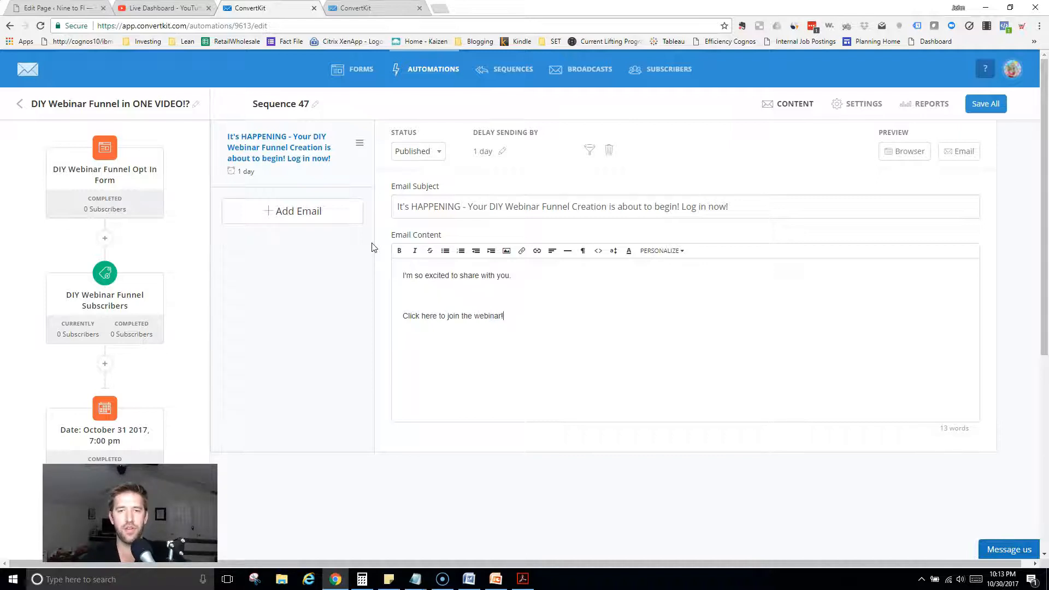
pyautogui.hotkey('shift', 'Home')
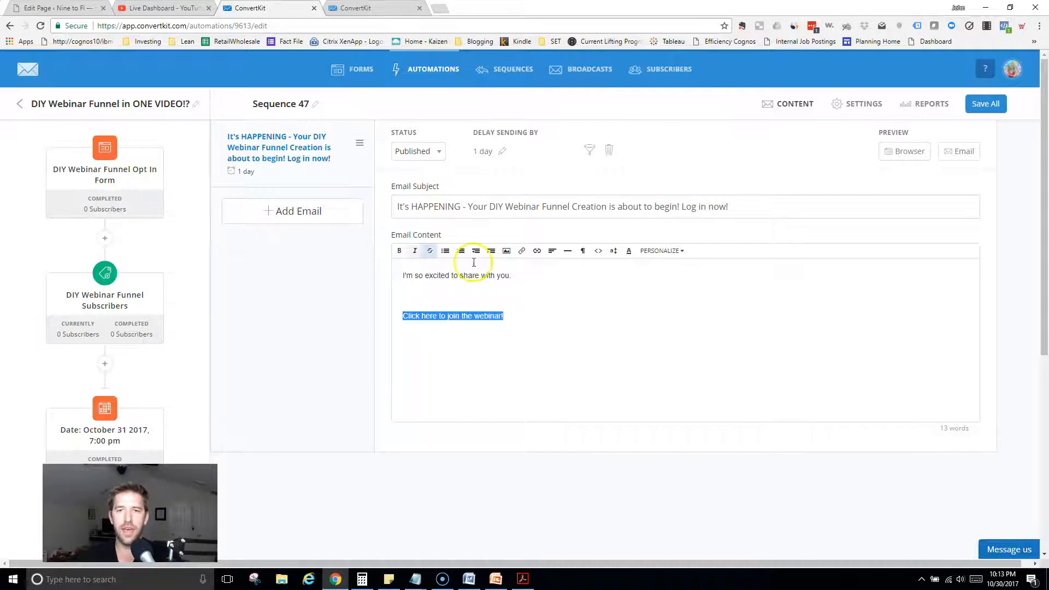
pyautogui.click(535, 252)
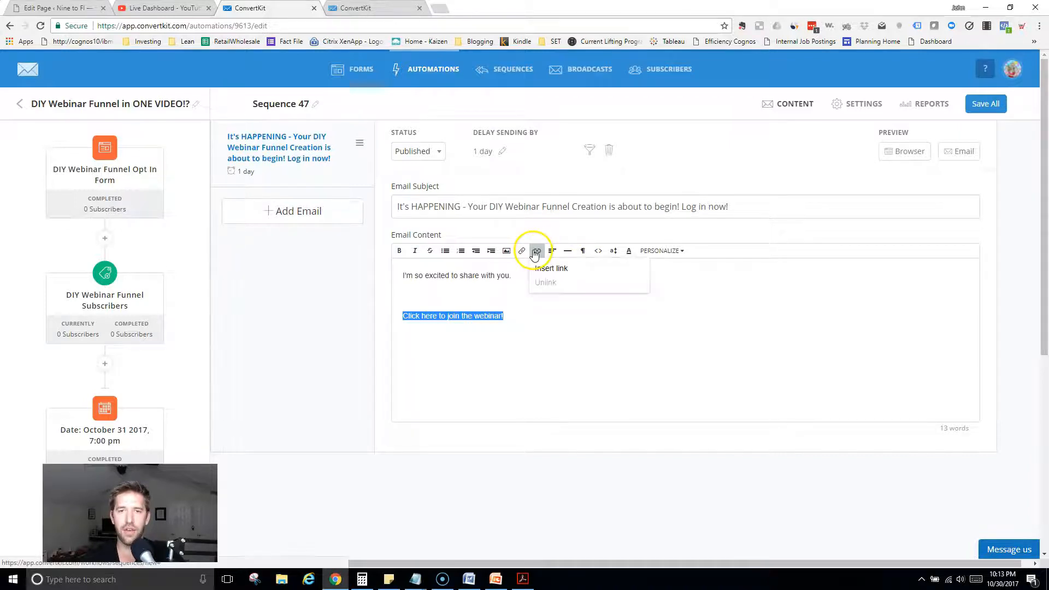
pyautogui.click(539, 269)
pyautogui.hotkey('alt', 'Tab')
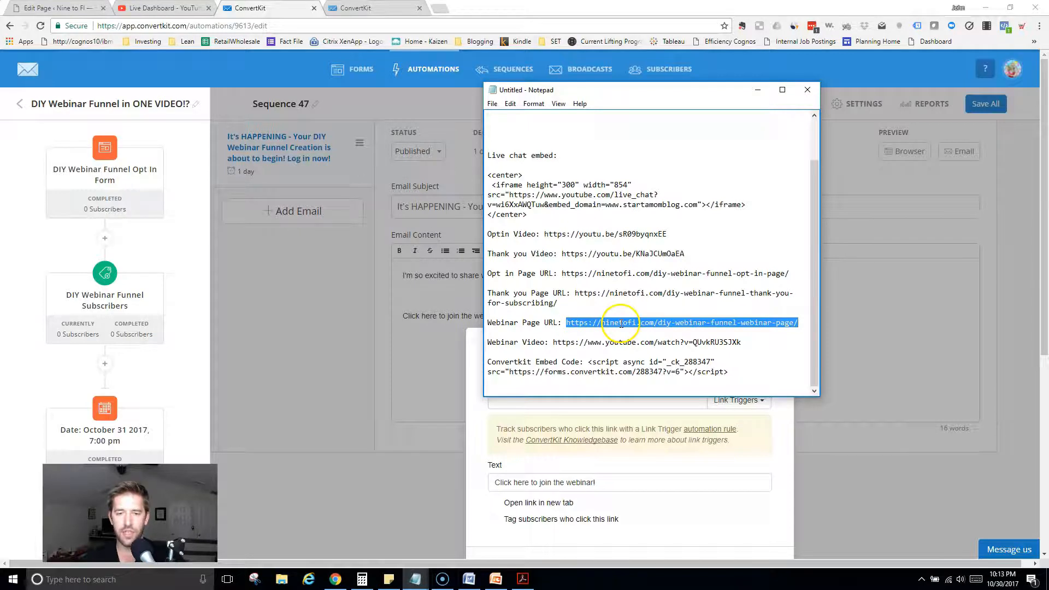
pyautogui.click(683, 513)
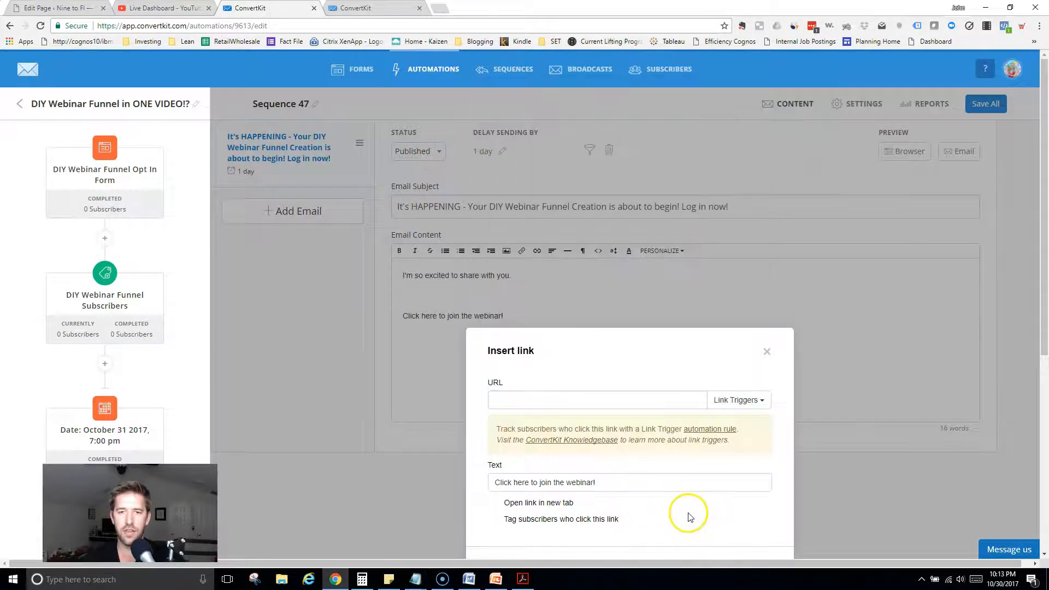
pyautogui.scroll(-2, 683, 513)
pyautogui.click(535, 286)
pyautogui.write('https://ninetofi.com/diy-webinar-funnel-webinar-page/')
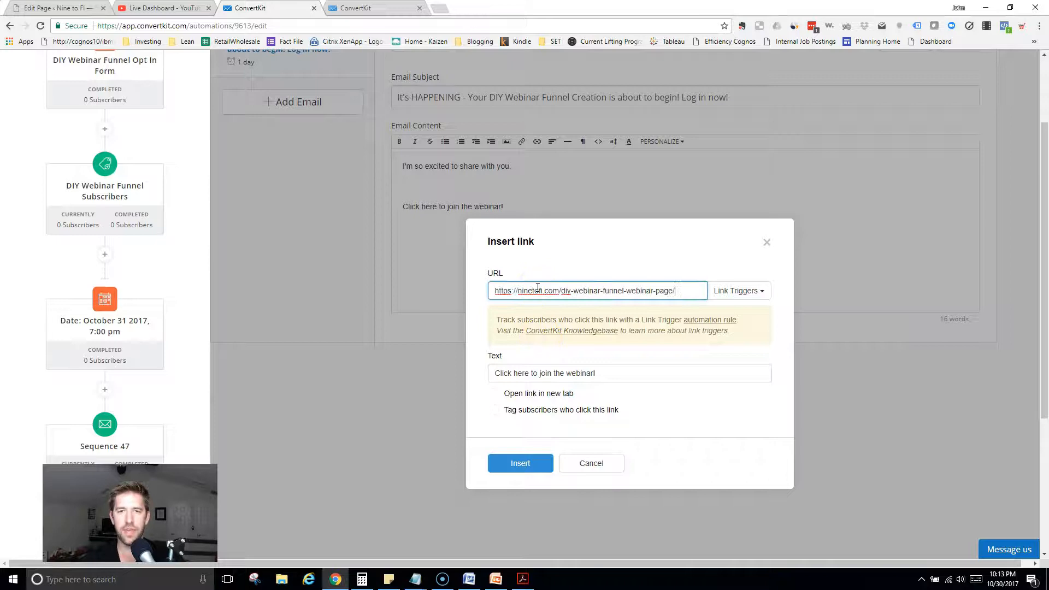
pyautogui.click(502, 419)
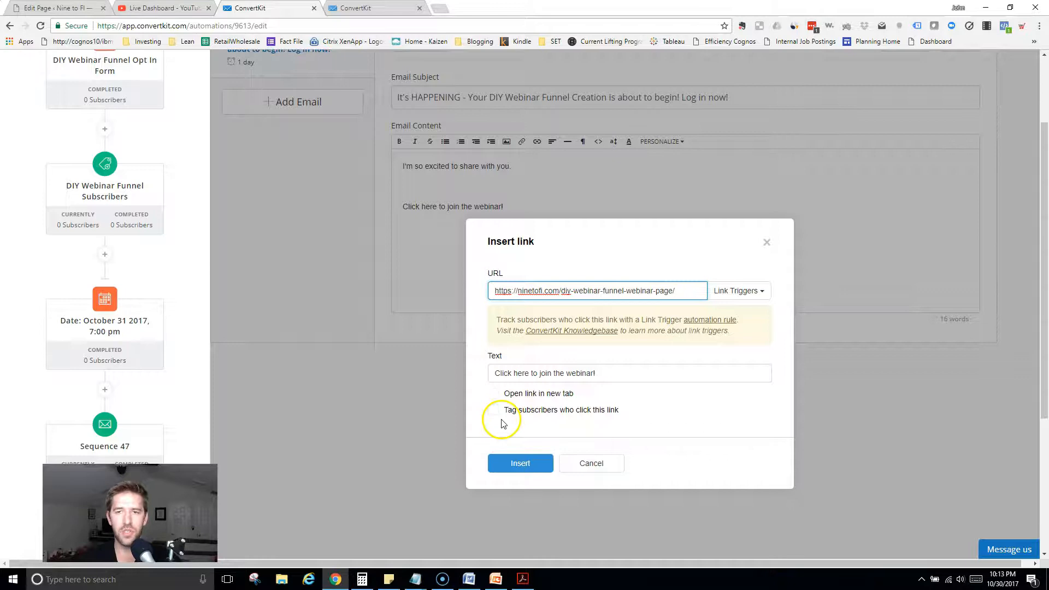
pyautogui.click(522, 463)
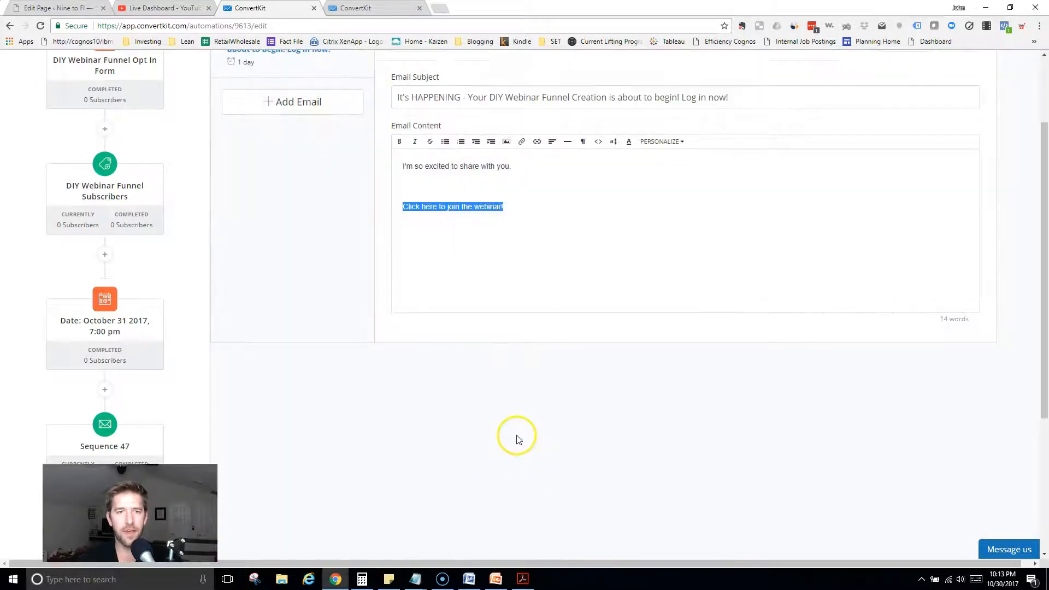
pyautogui.click(517, 439)
pyautogui.scroll(3, 407, 431)
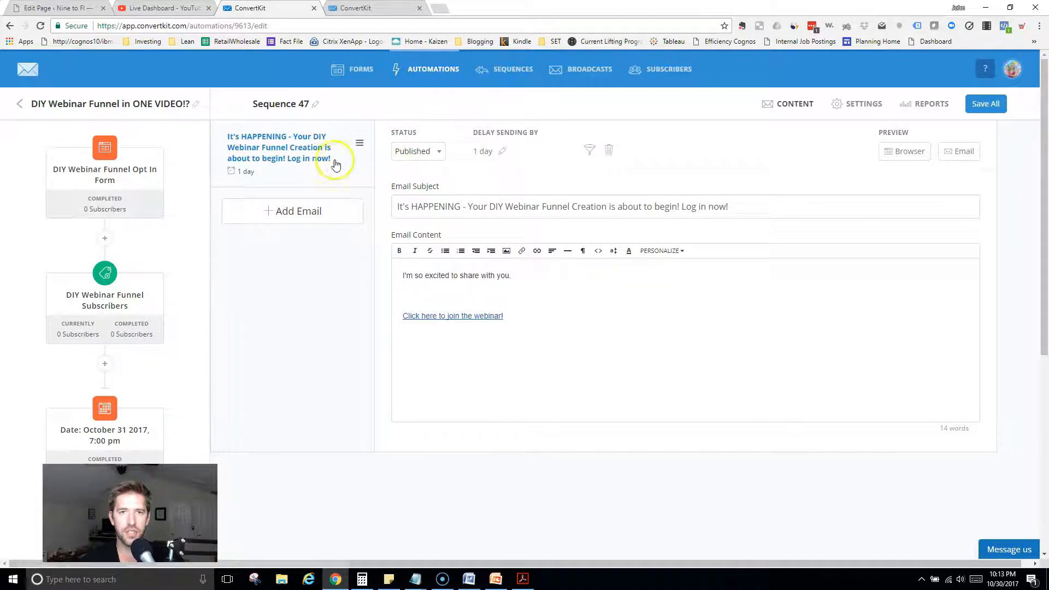
# In the sequence settings, send the emails from the Nine to FI sender address and update the sequence.
pyautogui.click(860, 107)
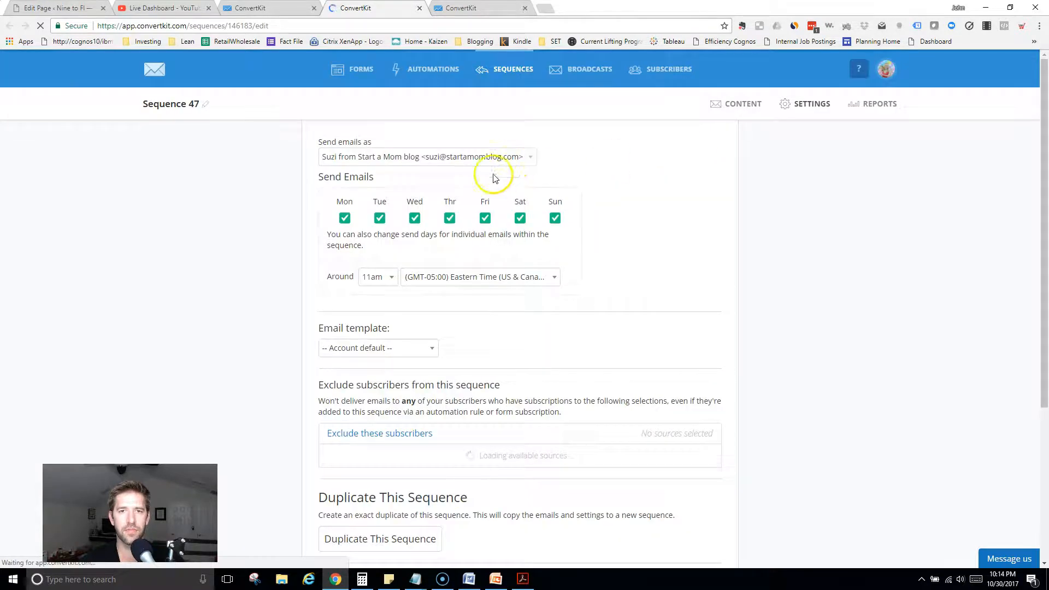
pyautogui.click(372, 158)
pyautogui.click(371, 264)
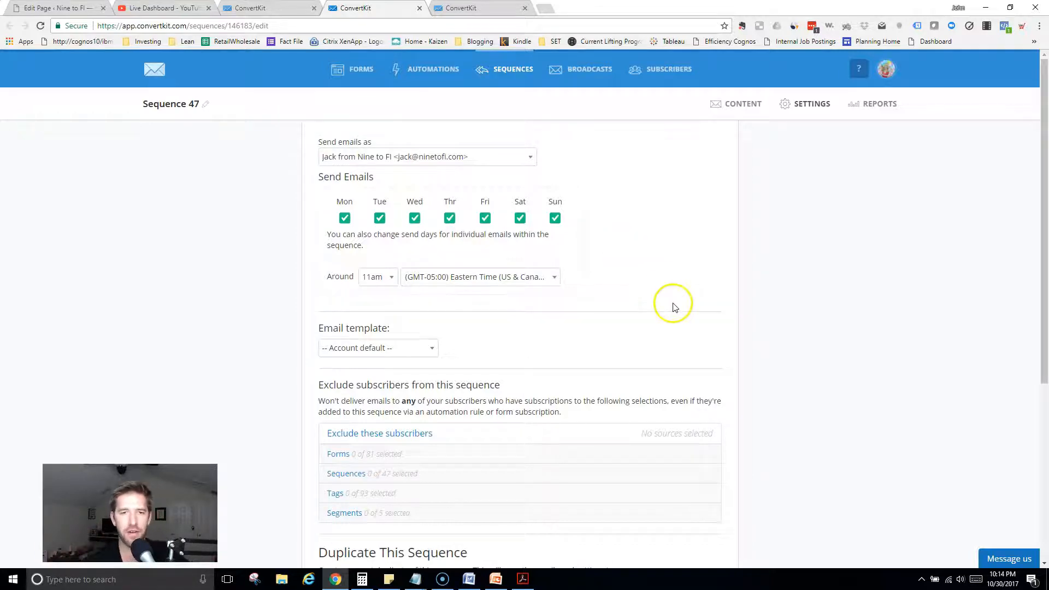
pyautogui.scroll(-2, 677, 292)
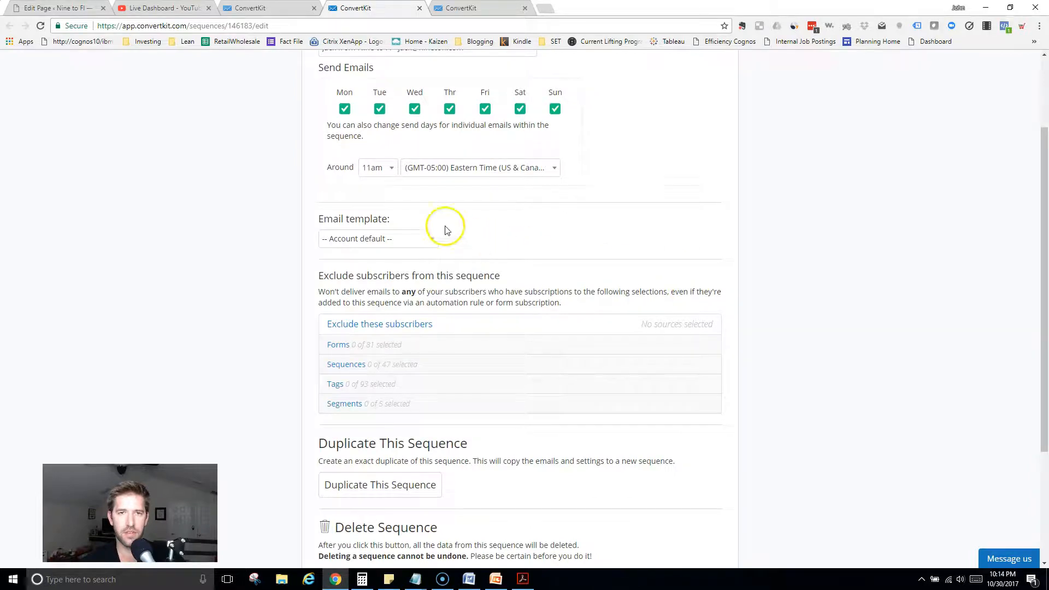
pyautogui.click(382, 173)
pyautogui.click(384, 173)
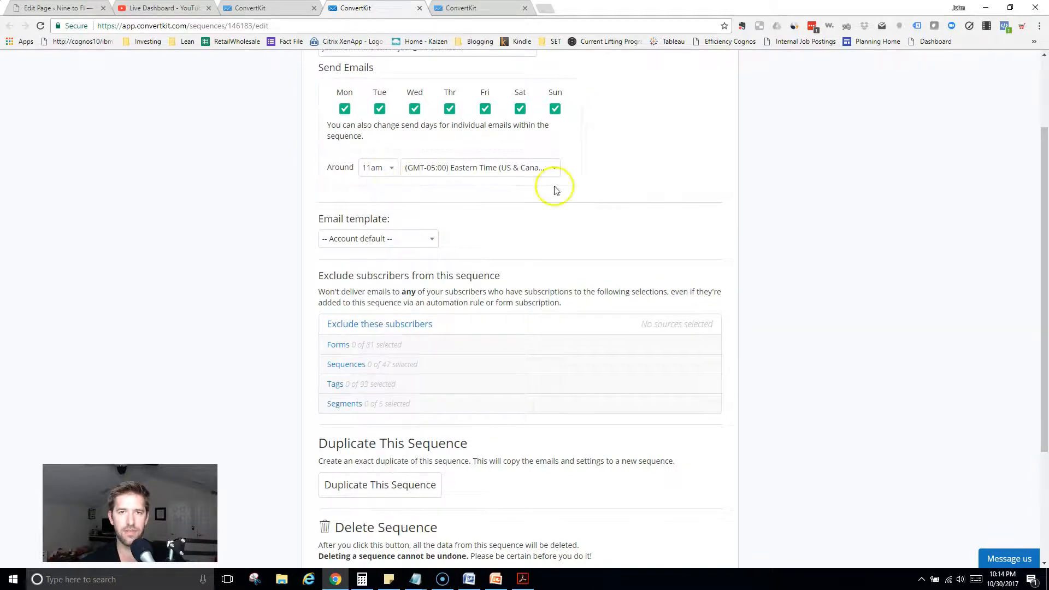
pyautogui.scroll(-1, 653, 189)
pyautogui.scroll(-2, 801, 194)
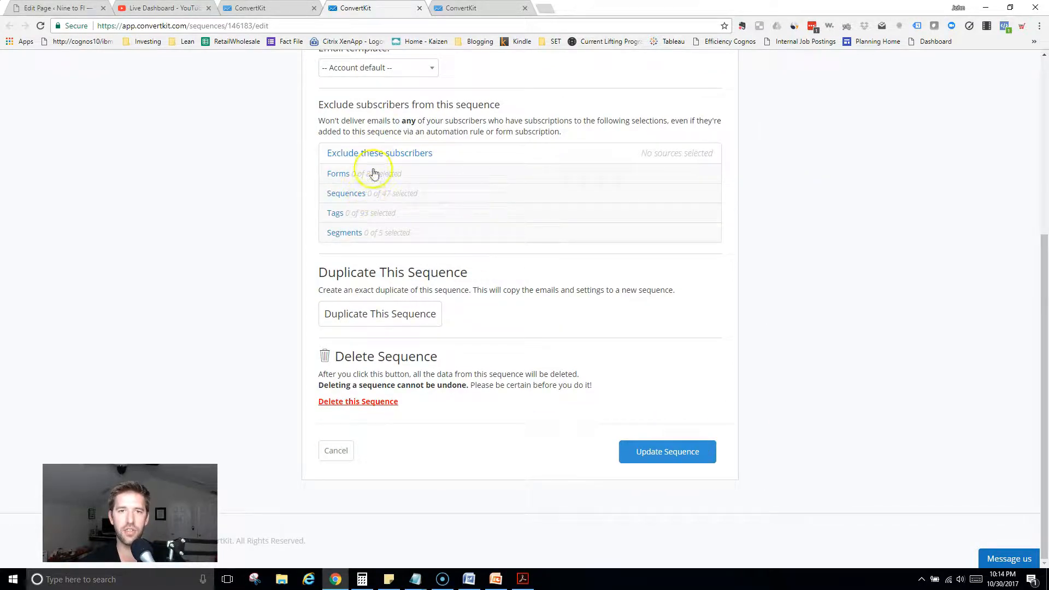
pyautogui.click(642, 451)
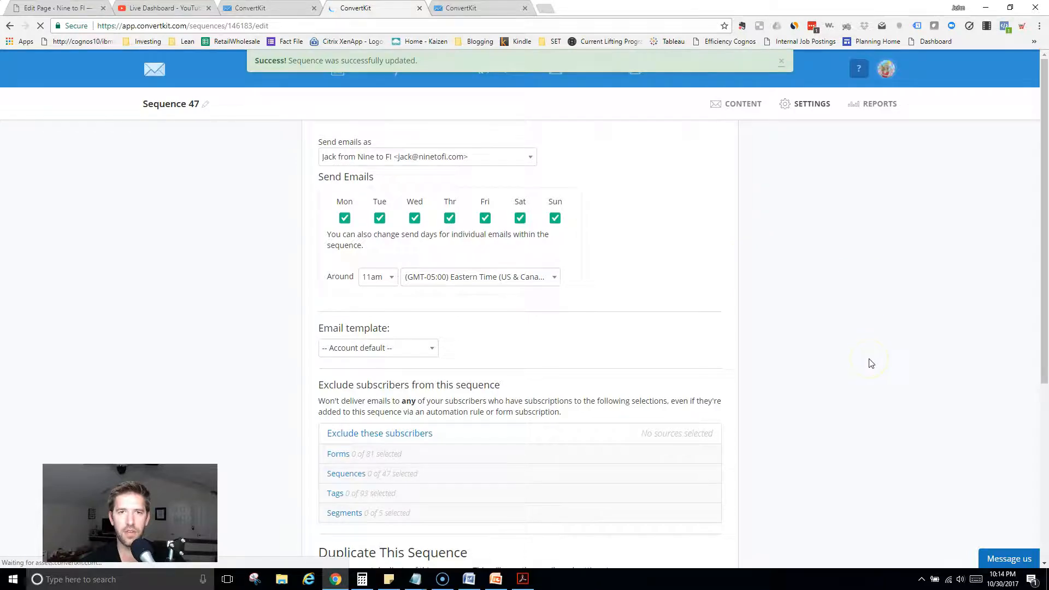
# Rename the sequence "It's Time for the Webinar Sequence".
pyautogui.scroll(-5, 870, 363)
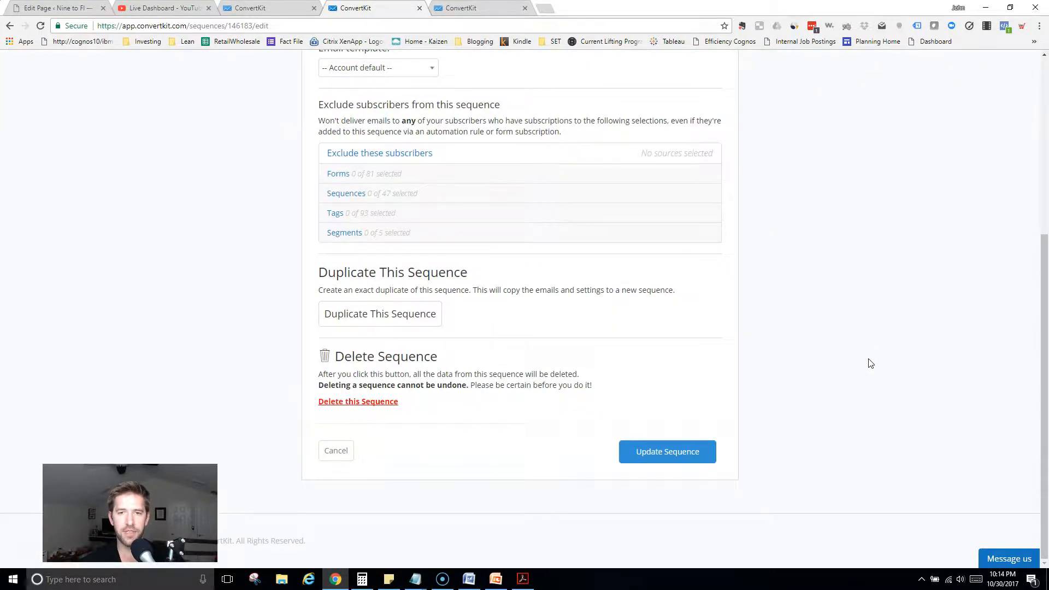
pyautogui.scroll(5, 871, 363)
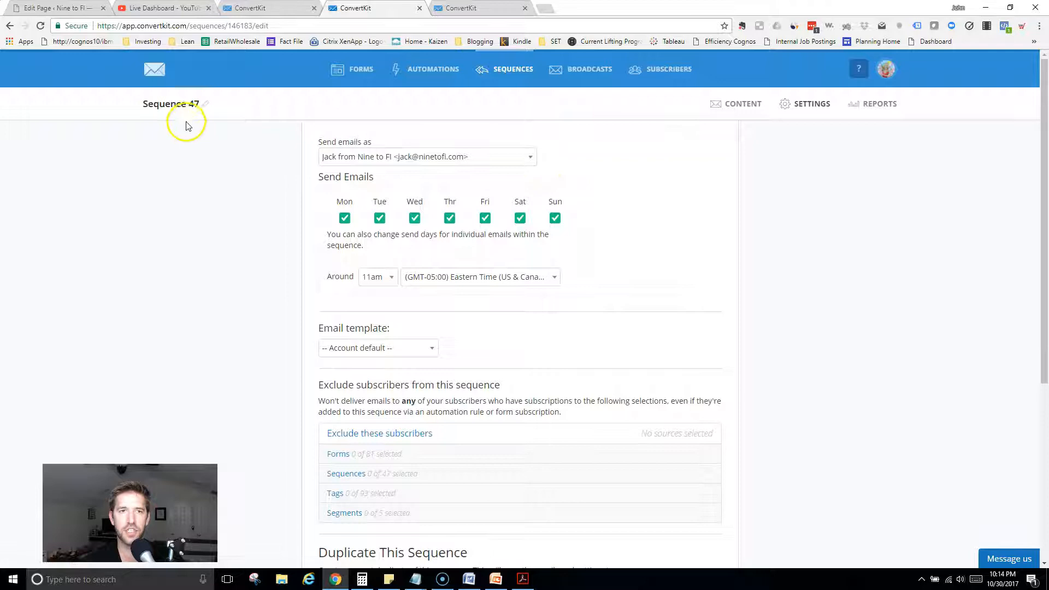
pyautogui.click(185, 108)
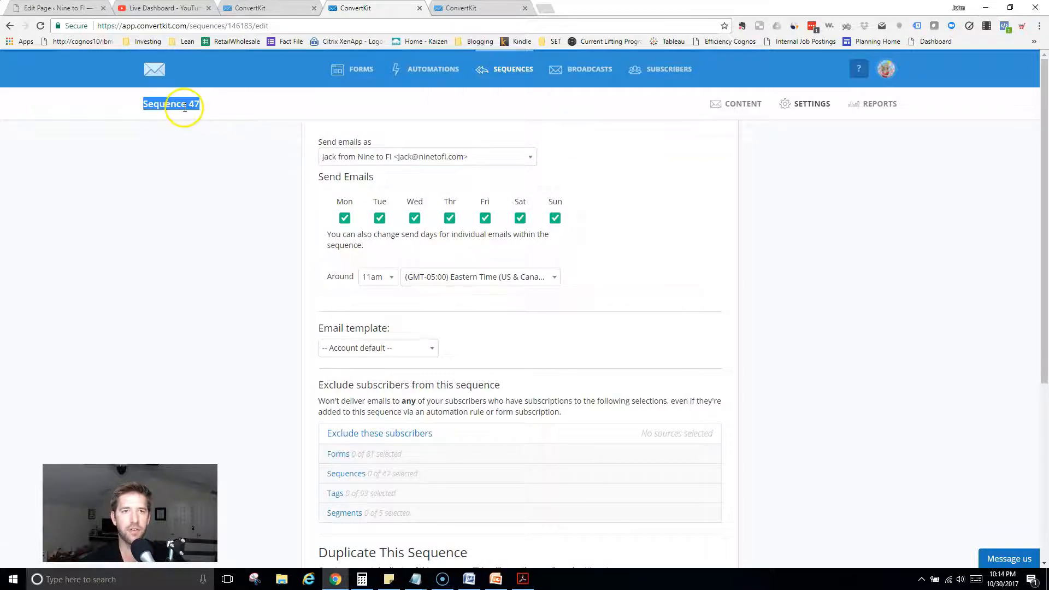
pyautogui.write("It's Time for the Webinar")
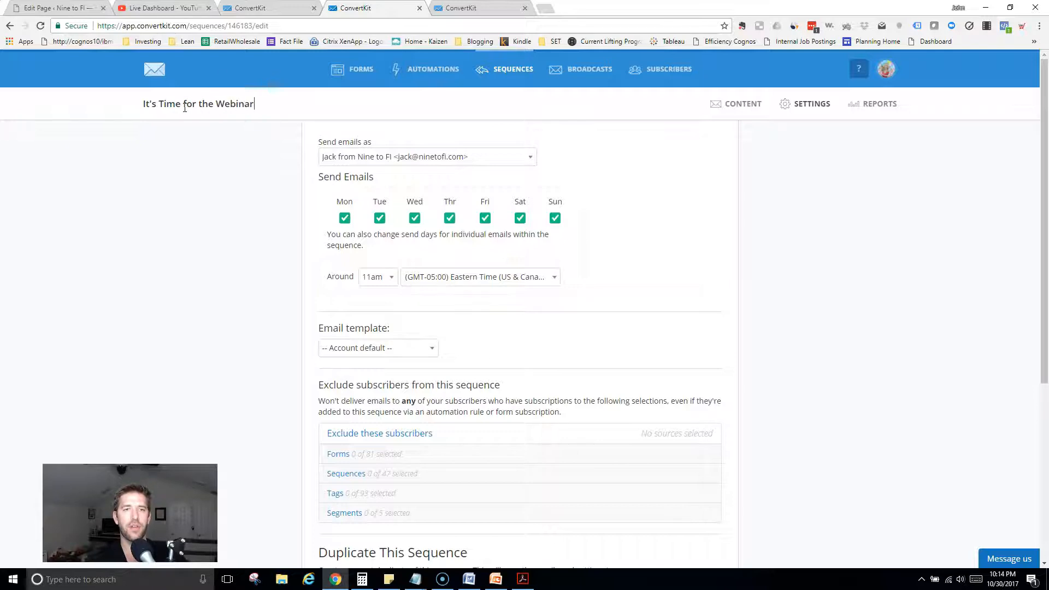
pyautogui.write(' Sequence')
pyautogui.press('Return')
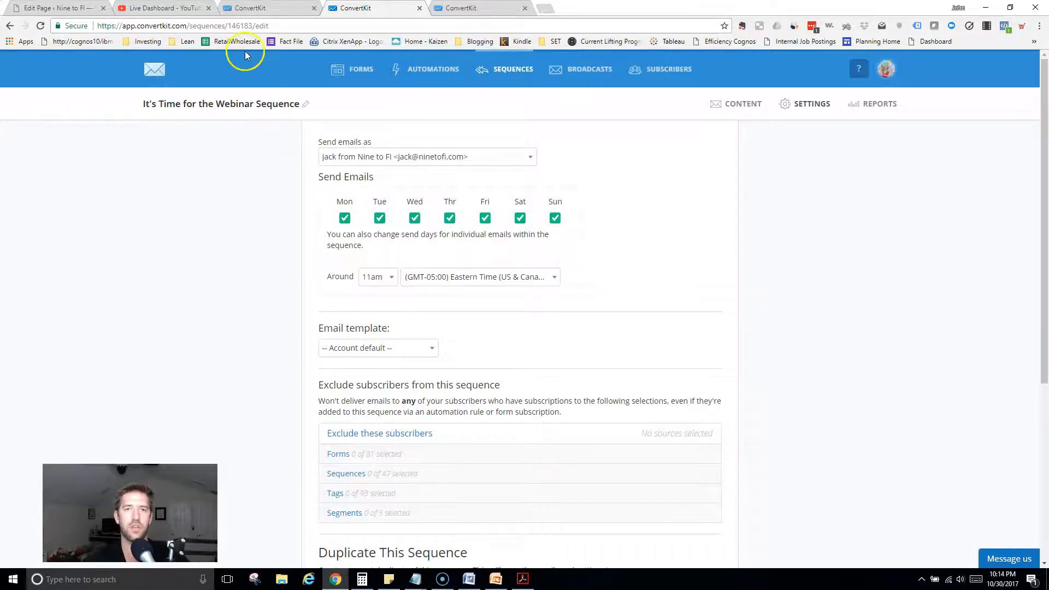
# Return to the automation, save the sequence email and leave its editor to check the full workflow.
pyautogui.click(270, 10)
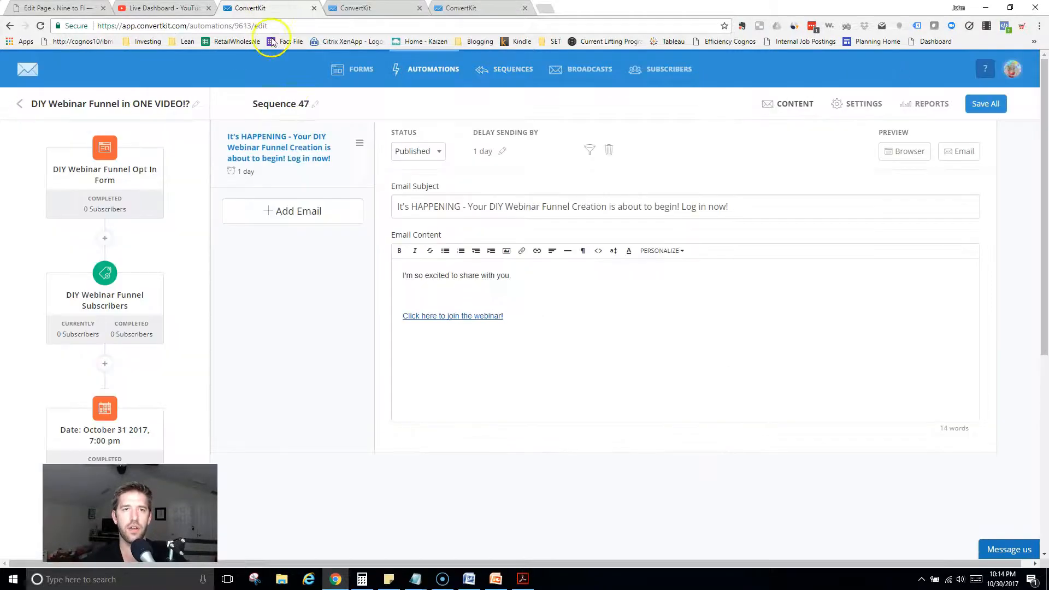
pyautogui.click(106, 274)
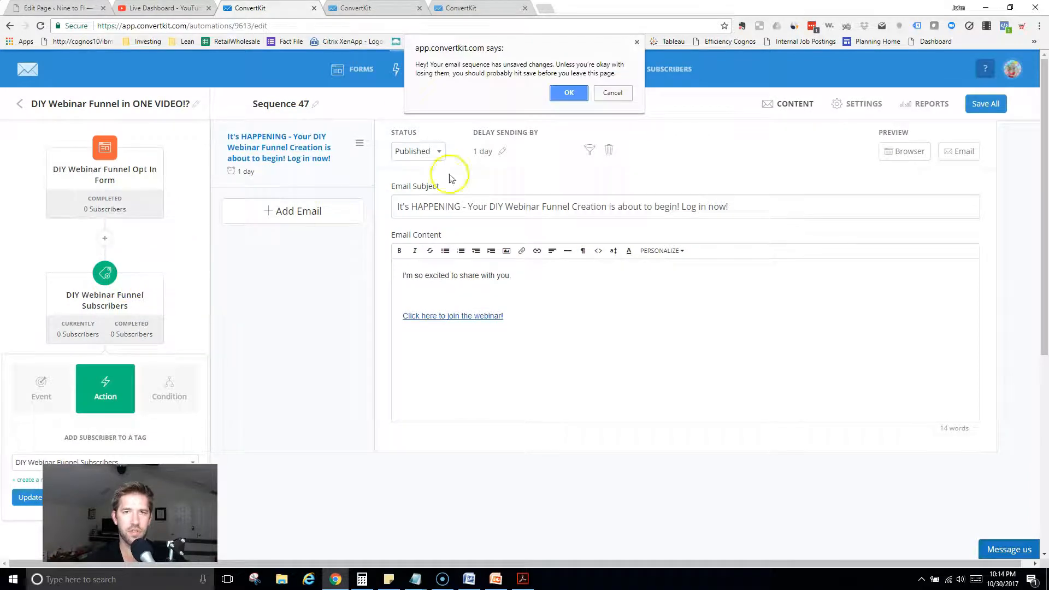
pyautogui.click(569, 93)
pyautogui.click(976, 106)
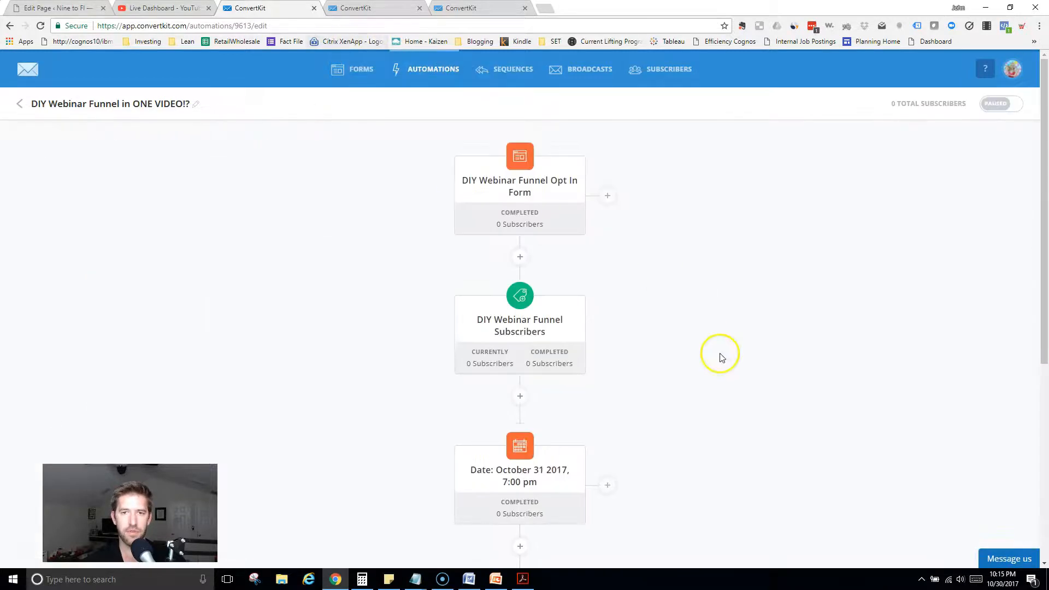
pyautogui.scroll(-5, 720, 358)
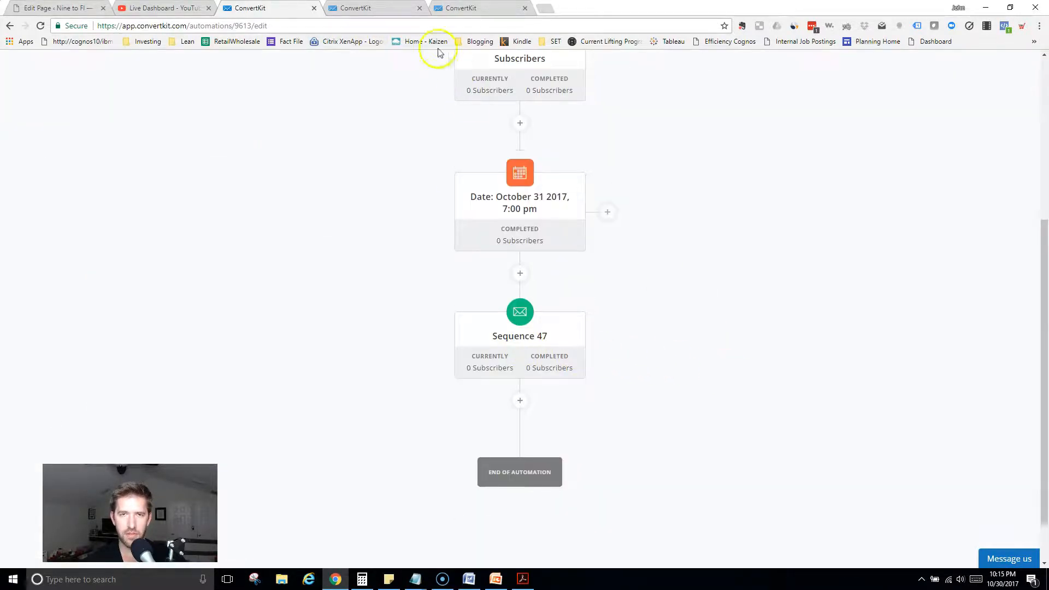
# Close the opt-in form page, update the renamed webinar sequence's settings and open its email content.
pyautogui.click(460, 8)
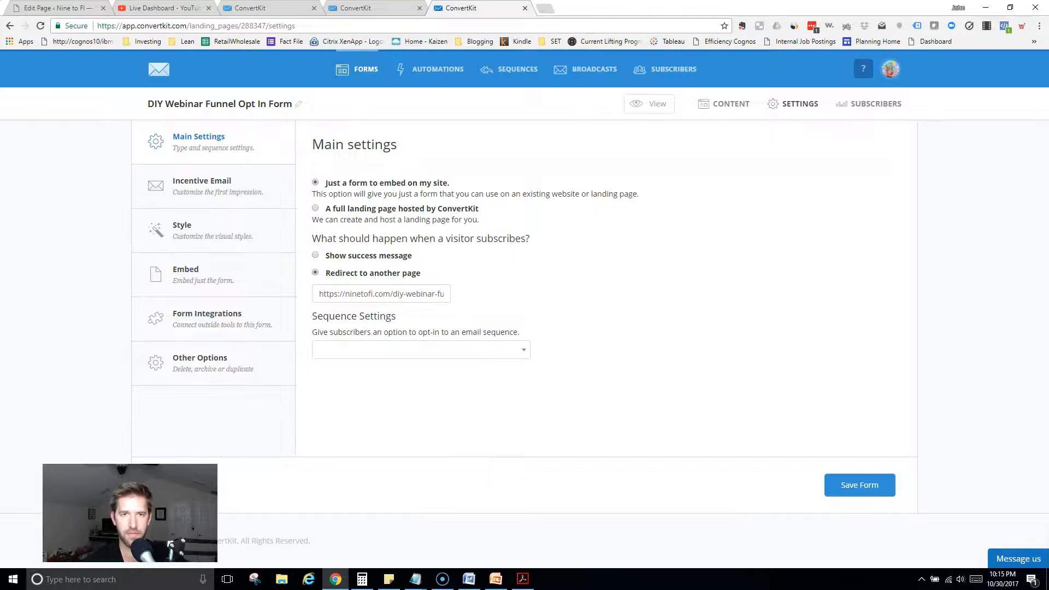
pyautogui.click(377, 9)
pyautogui.click(524, 8)
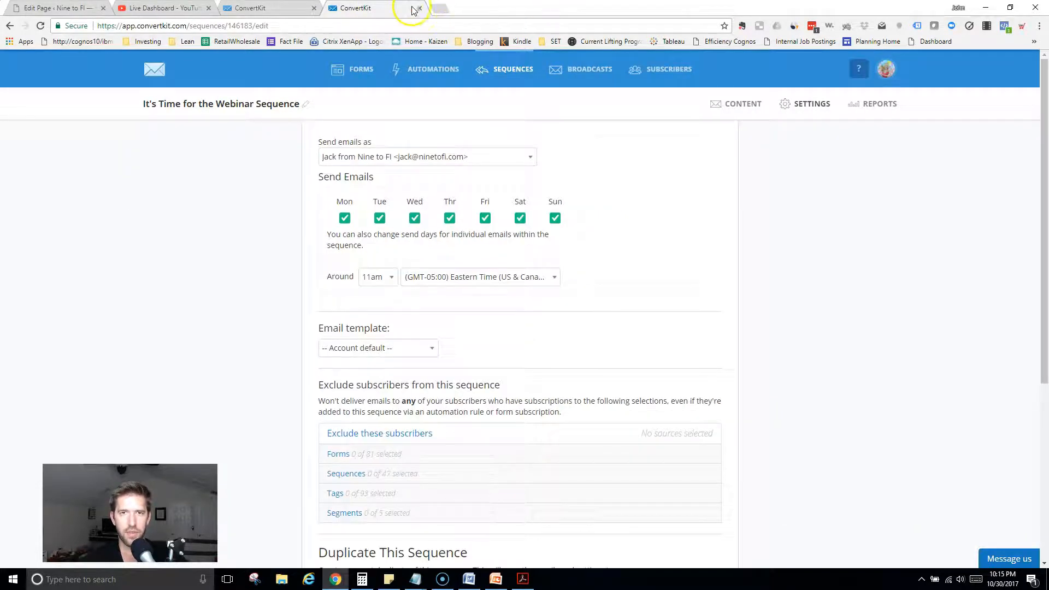
pyautogui.scroll(-4, 706, 211)
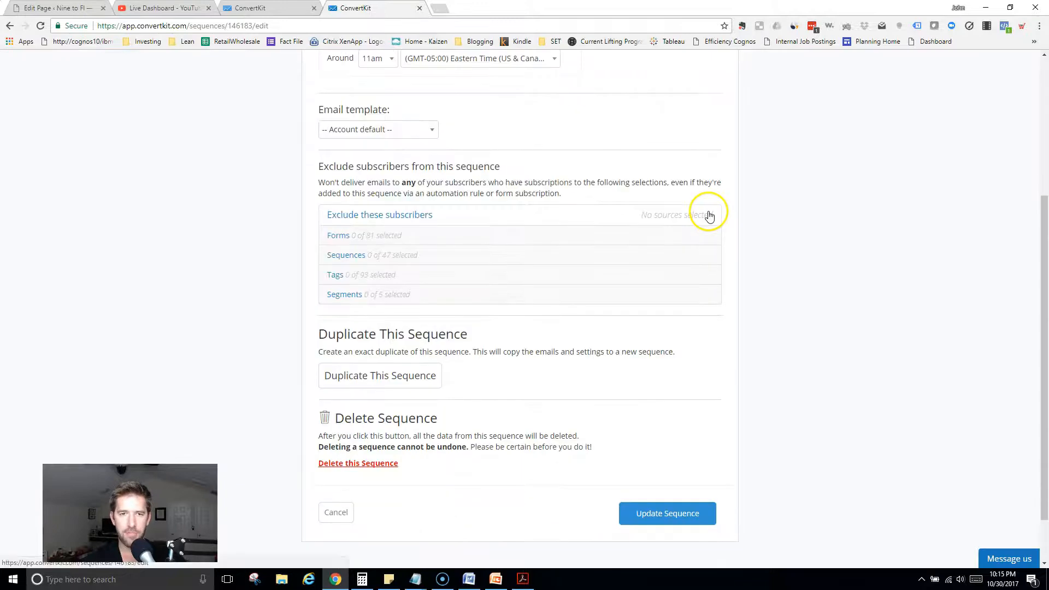
pyautogui.click(671, 508)
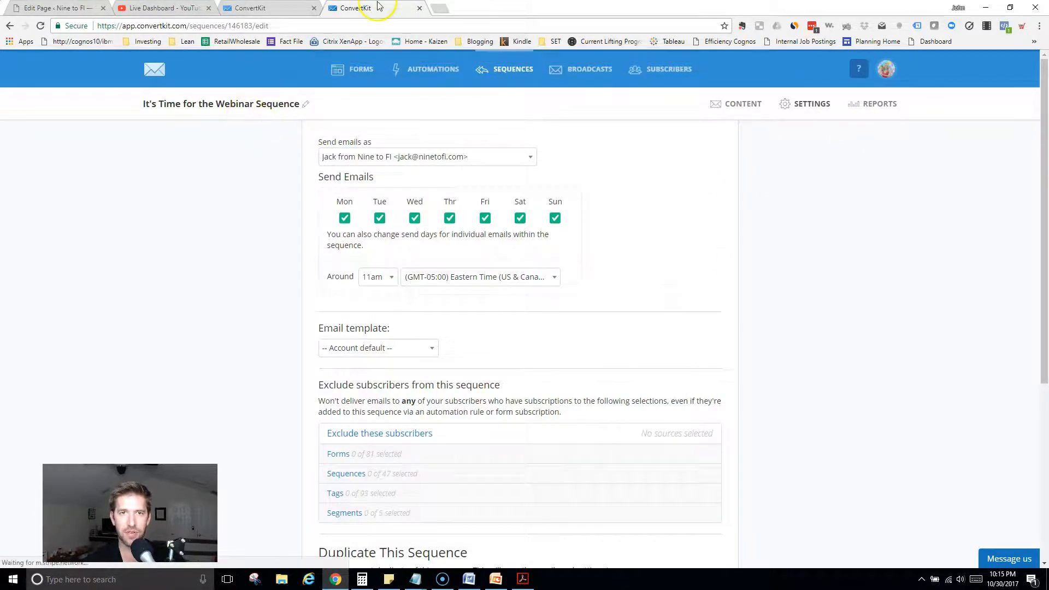
pyautogui.click(727, 106)
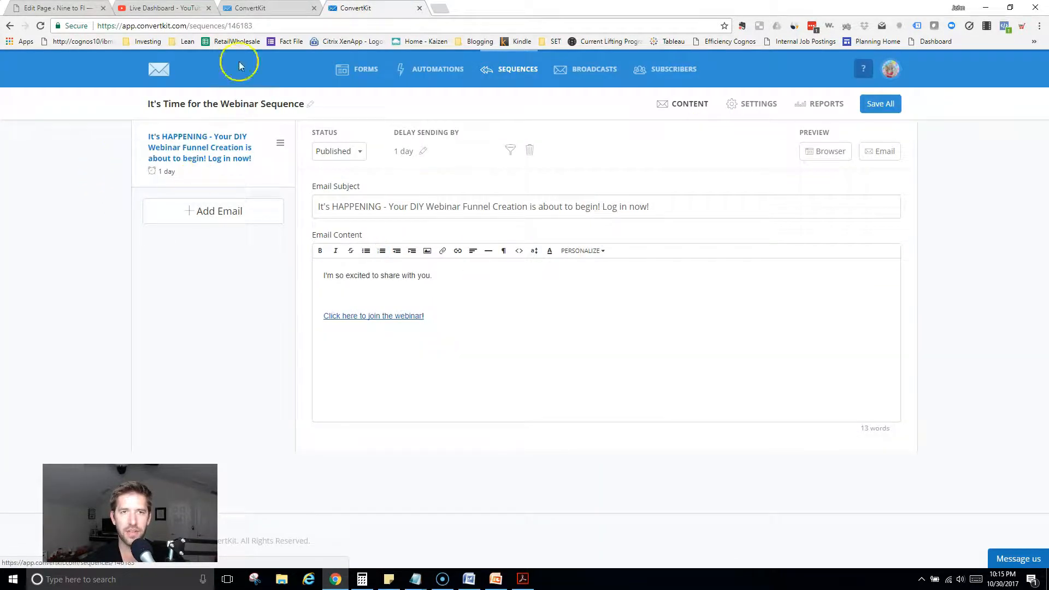
# Reload the DIY Webinar Funnel automation and review its workflow from the opt-in form through to the webinar sequence.
pyautogui.click(255, 7)
pyautogui.click(40, 27)
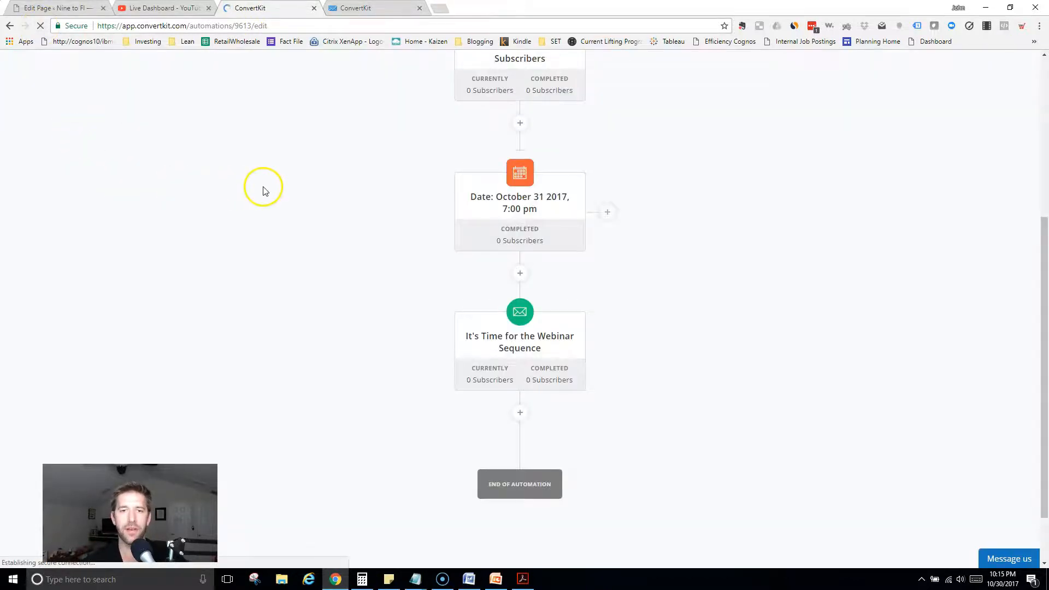
pyautogui.scroll(5, 405, 265)
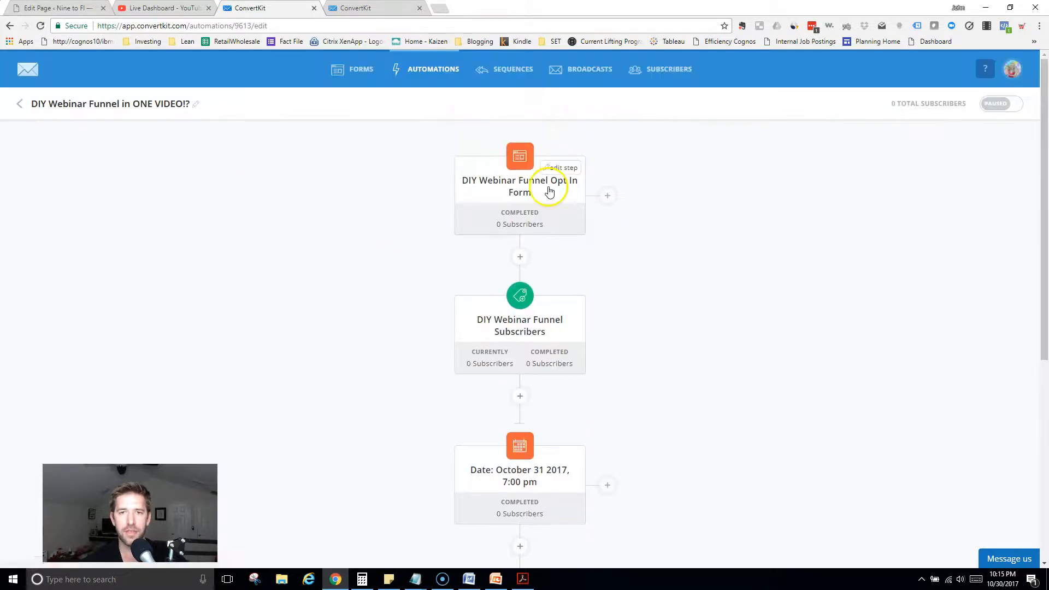
pyautogui.scroll(-2, 458, 350)
pyautogui.moveTo(486, 358)
pyautogui.scroll(-2, 497, 362)
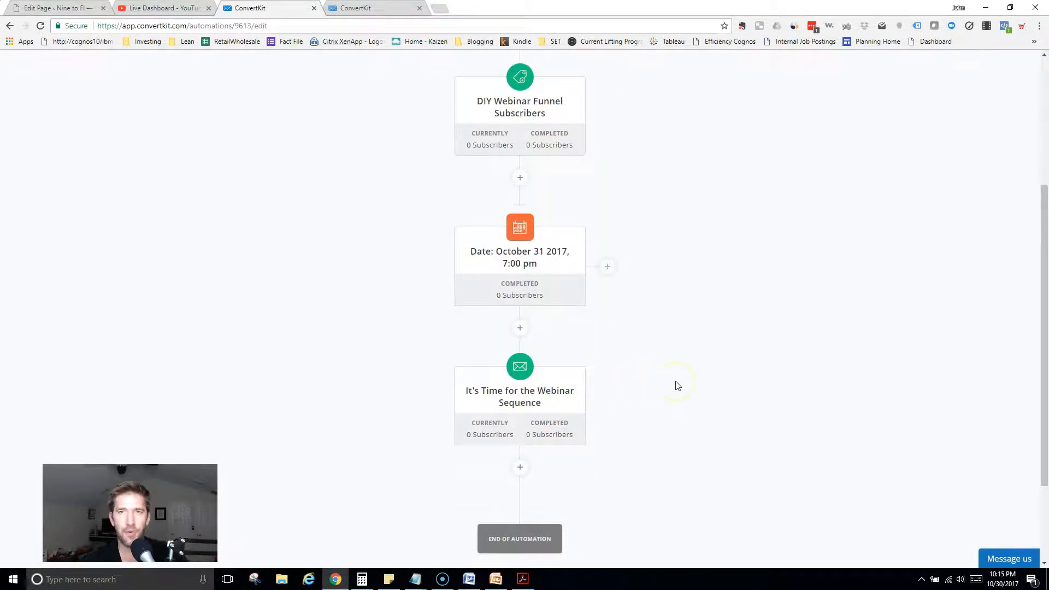
pyautogui.scroll(4, 676, 384)
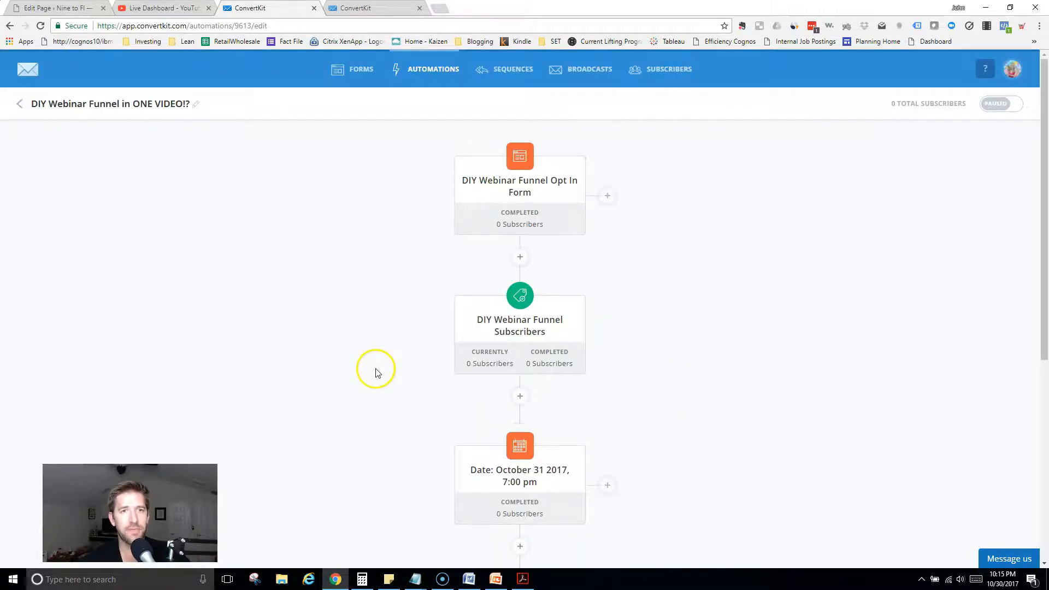
# Check the Overview of the Funnel diagram in the DIY Webinar Instructions PDF in Acrobat Reader, and return to the WordPress page editor in Chrome.
pyautogui.click(62, 9)
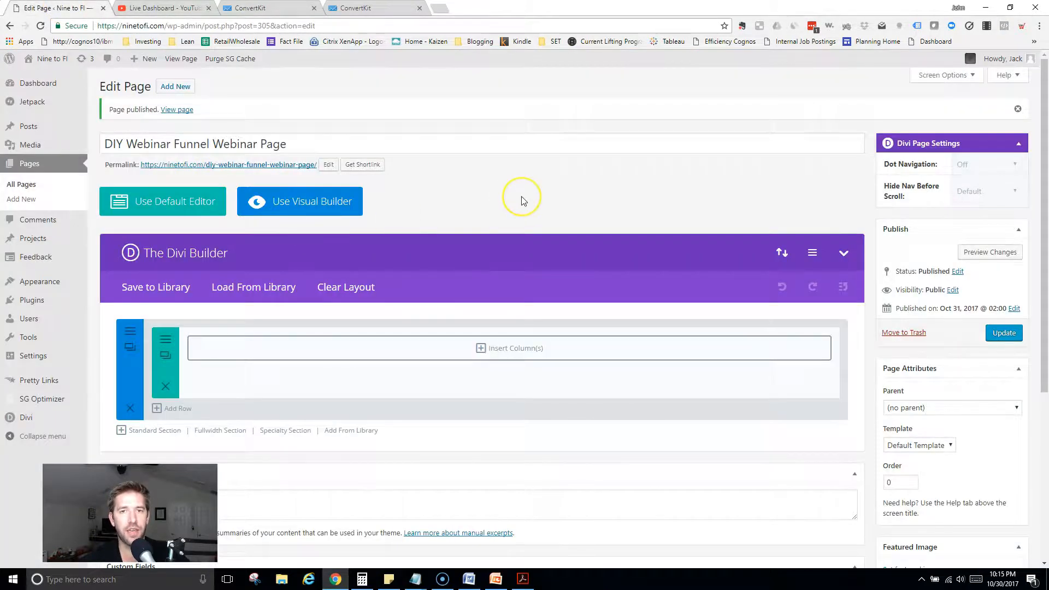
pyautogui.hotkey('alt', 'Tab')
pyautogui.click(585, 210)
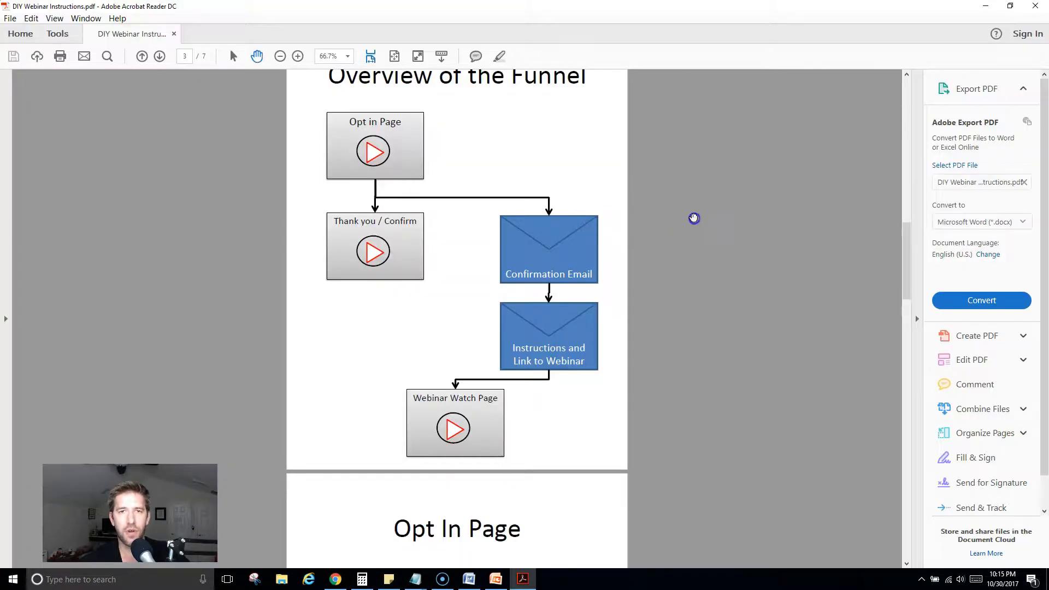
pyautogui.scroll(1, 693, 218)
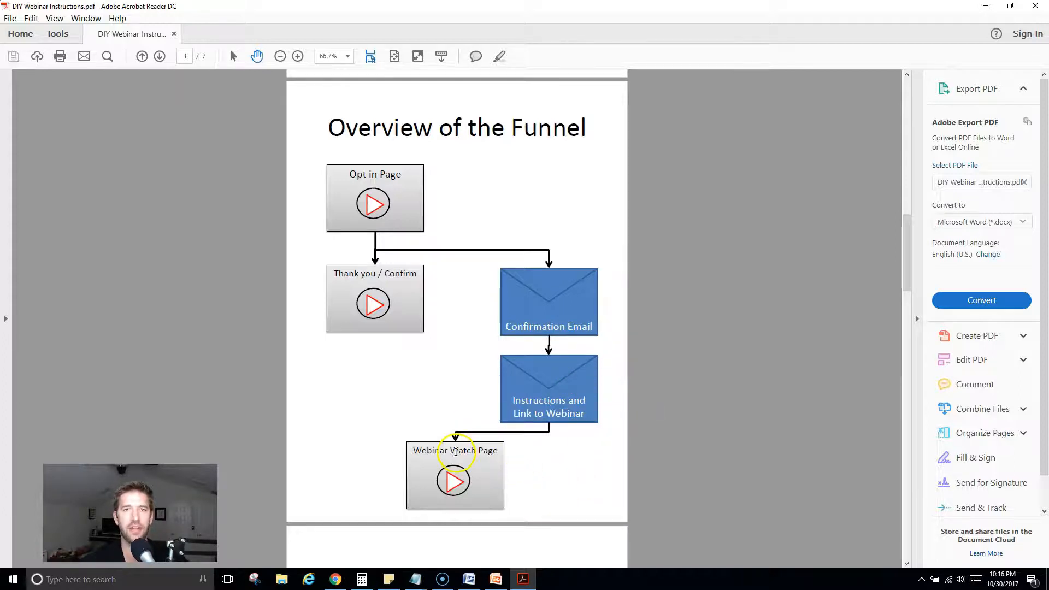
pyautogui.hotkey('alt', 'Tab')
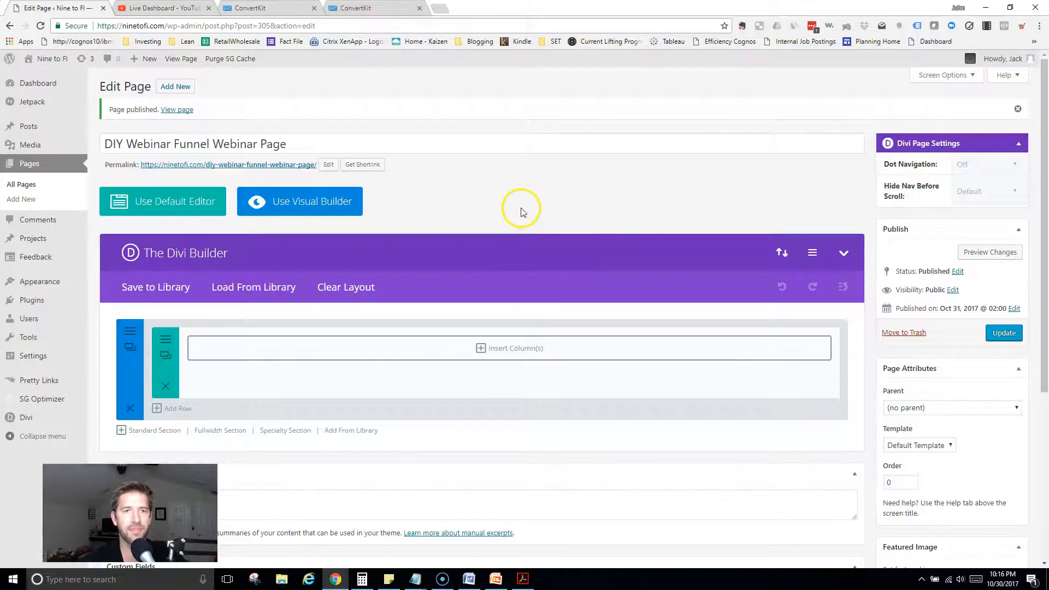
# Update the webinar page and open the DIY Webinar Funnel Opt in Page in the Divi Visual Builder.
pyautogui.click(1000, 331)
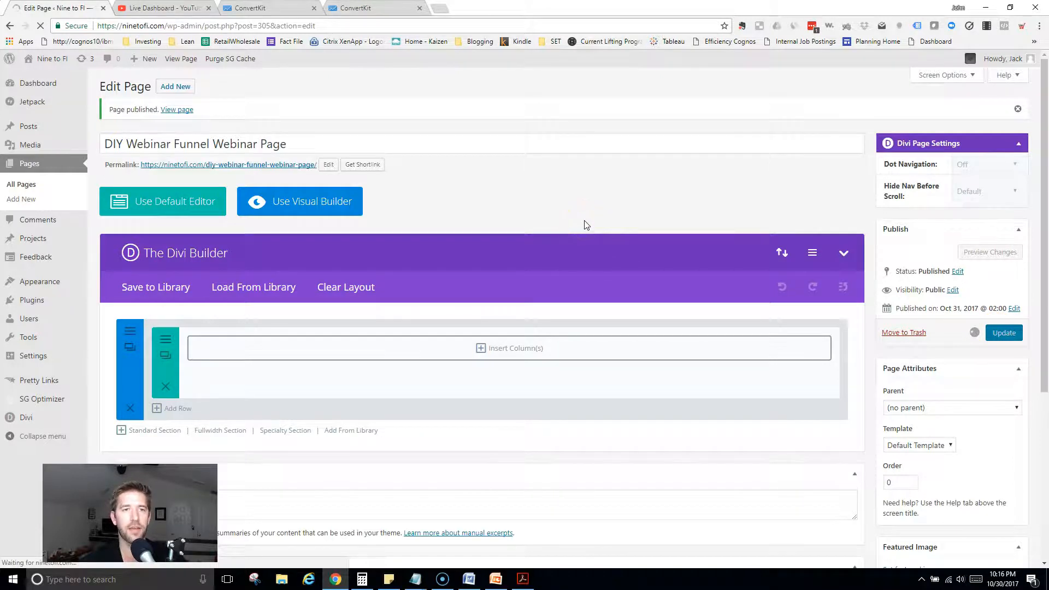
pyautogui.click(30, 186)
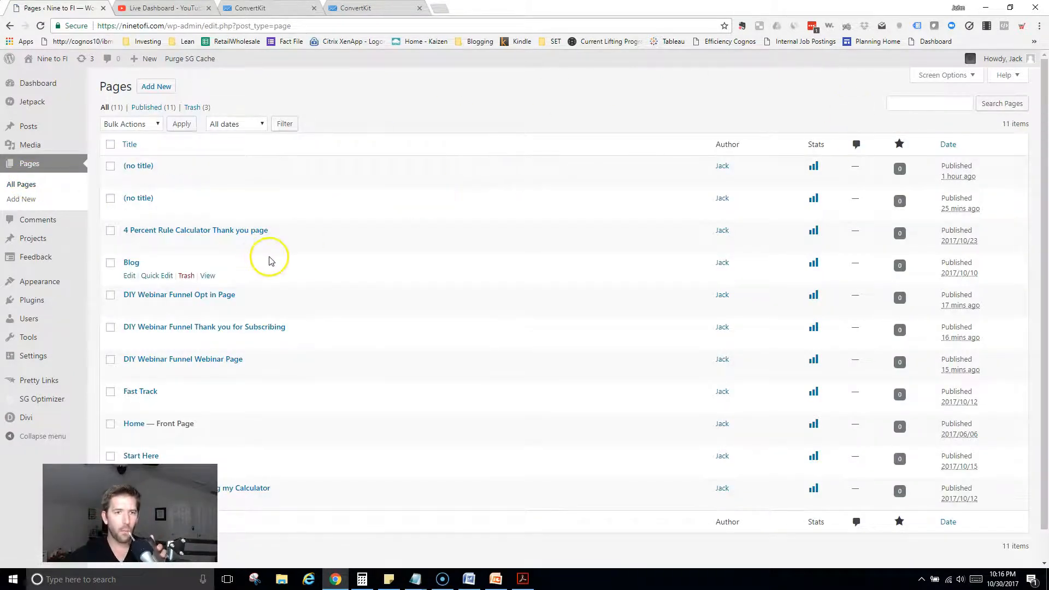
pyautogui.scroll(-1, 327, 262)
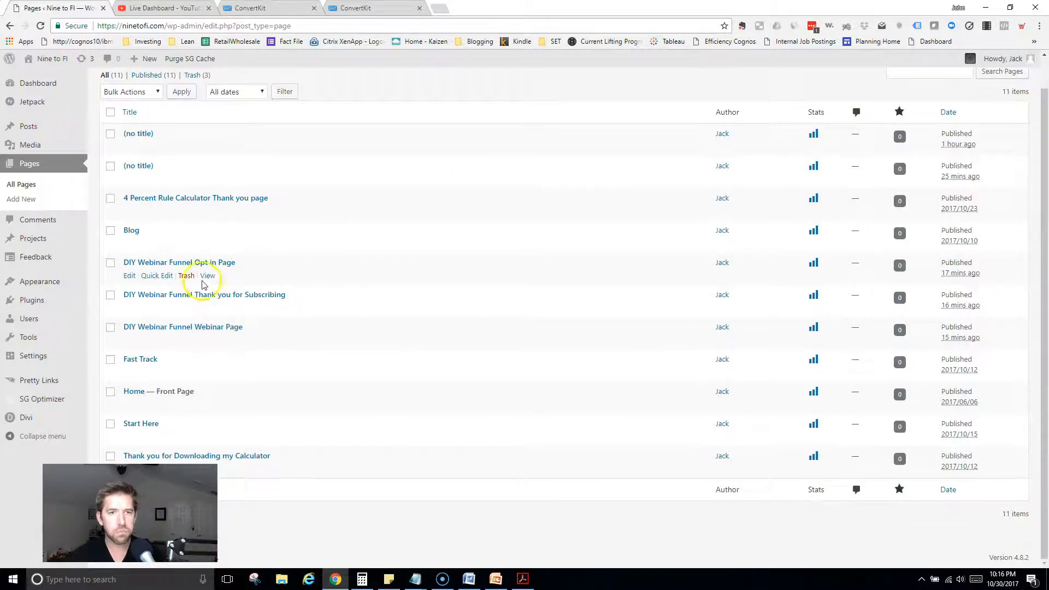
pyautogui.click(130, 276)
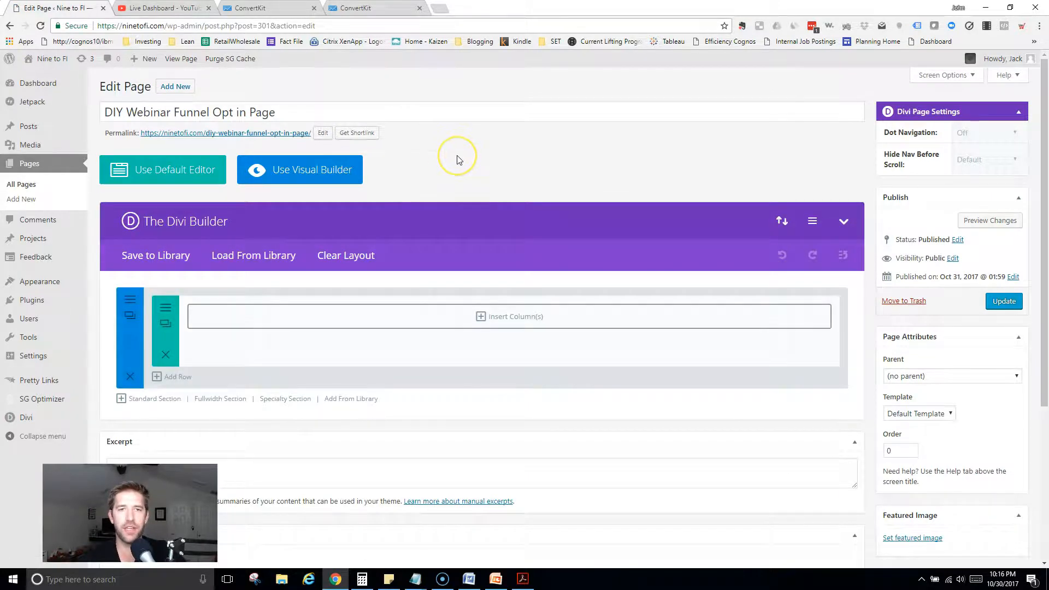
pyautogui.click(309, 176)
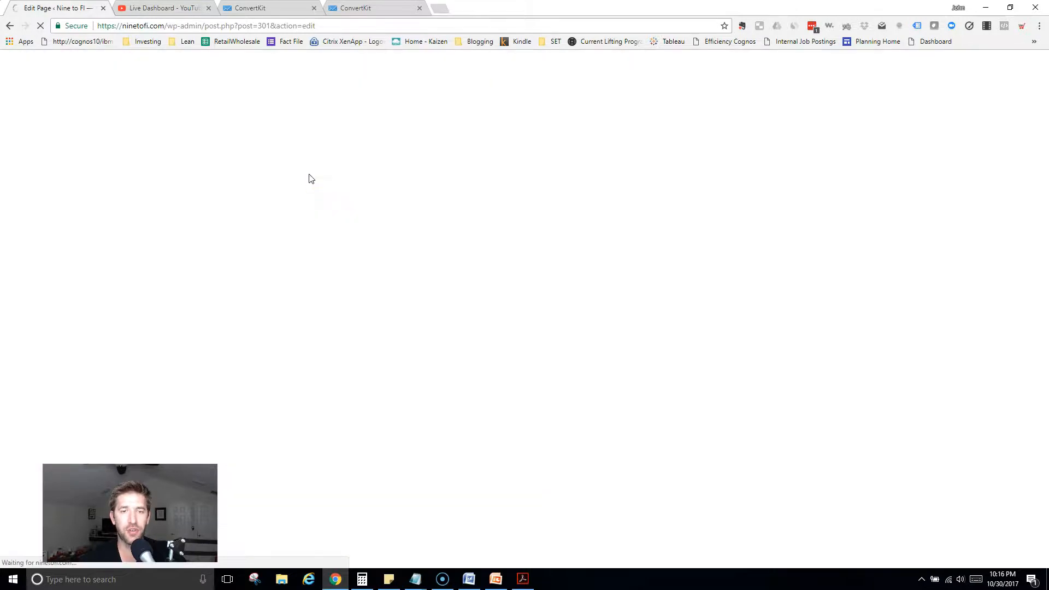
pyautogui.click(314, 176)
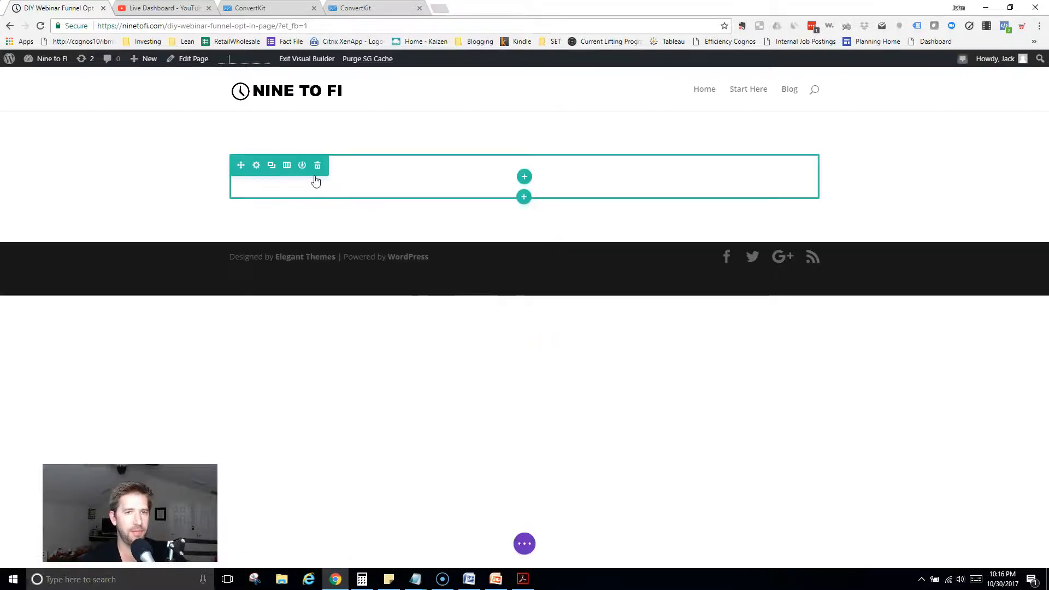
# Give the opt-in page's empty row a single full-width column and insert a Text module in it.
pyautogui.click(525, 177)
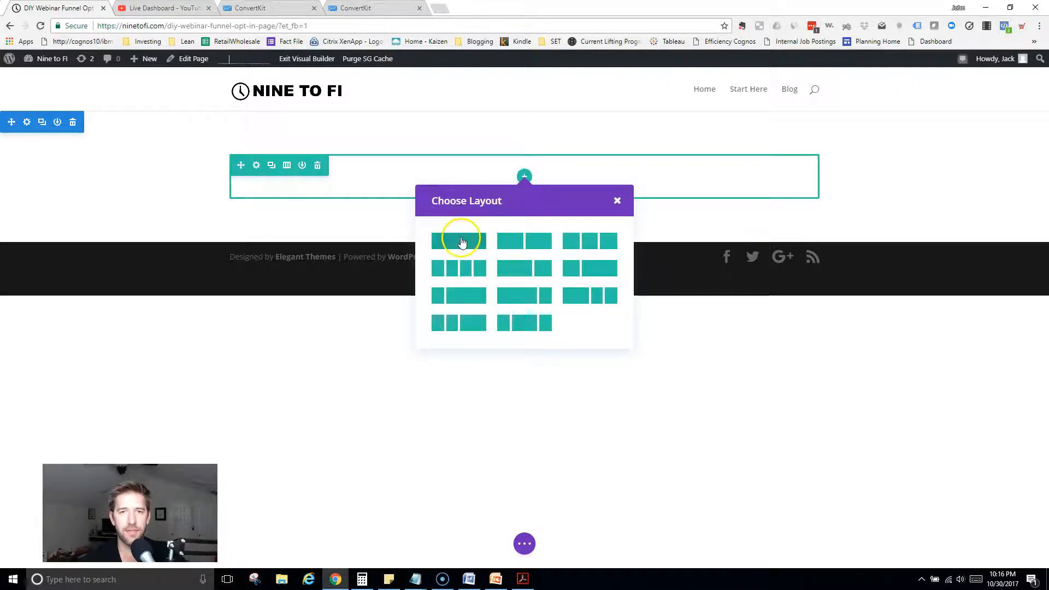
pyautogui.click(461, 242)
pyautogui.click(524, 182)
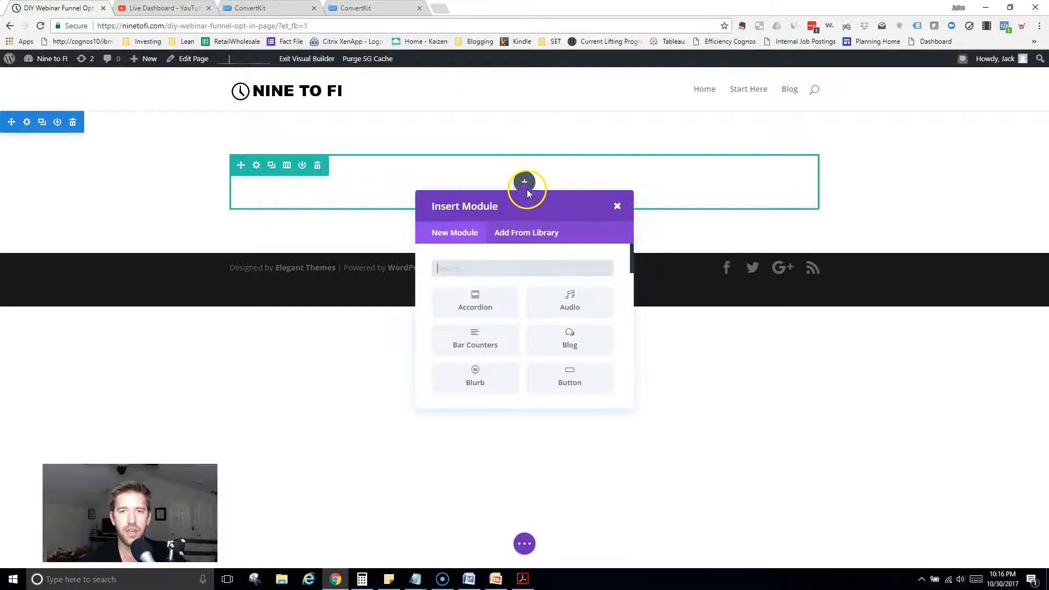
pyautogui.write('text')
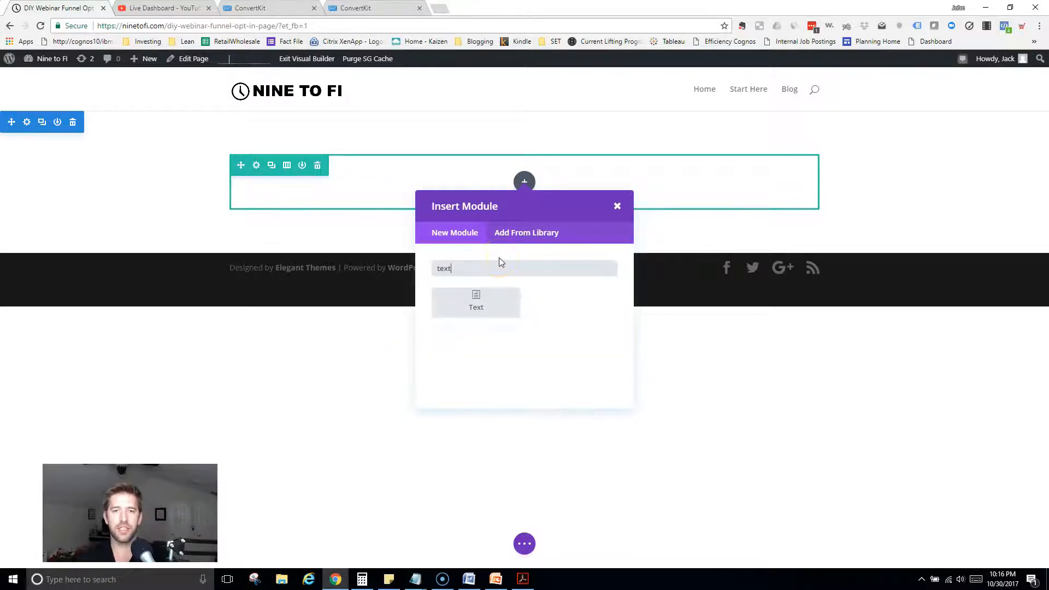
pyautogui.click(490, 311)
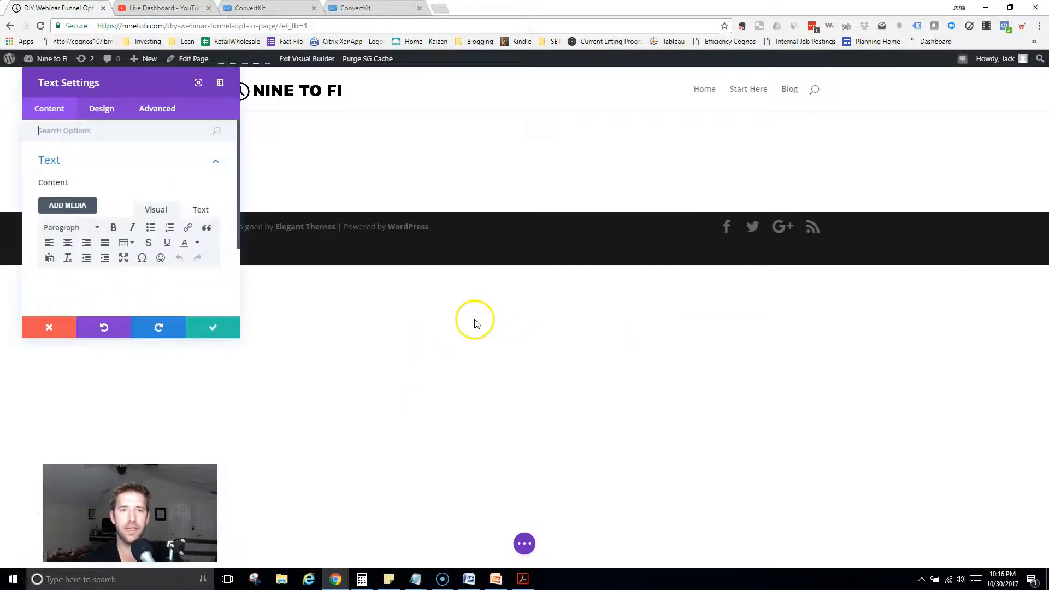
# Write the Heading 1 "Are you tired of spending Thousands on your Webinar Funnels?" in the text module and start a new line below it.
pyautogui.click(101, 291)
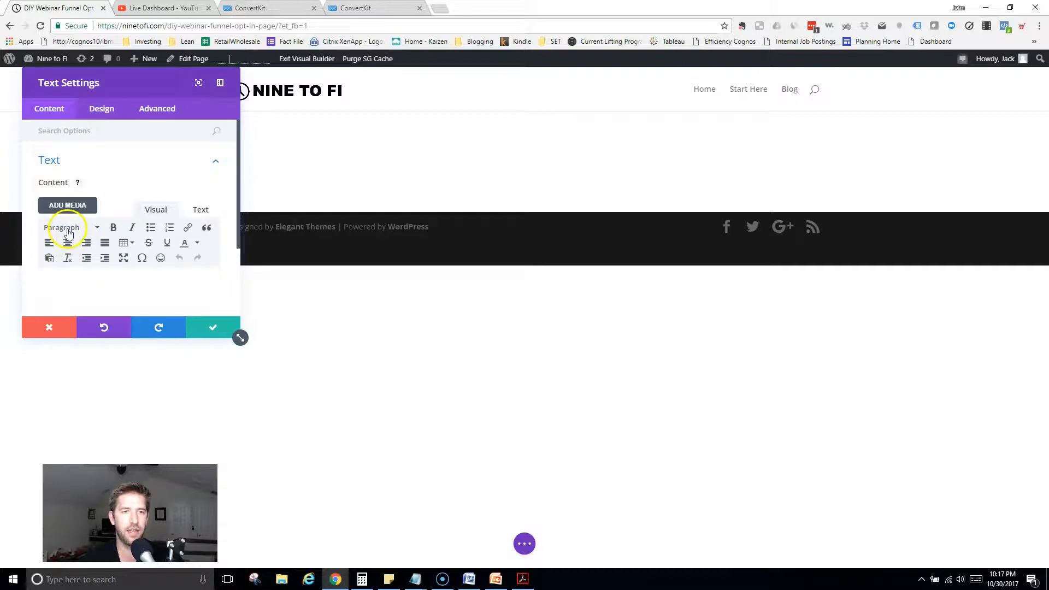
pyautogui.click(68, 229)
pyautogui.click(66, 273)
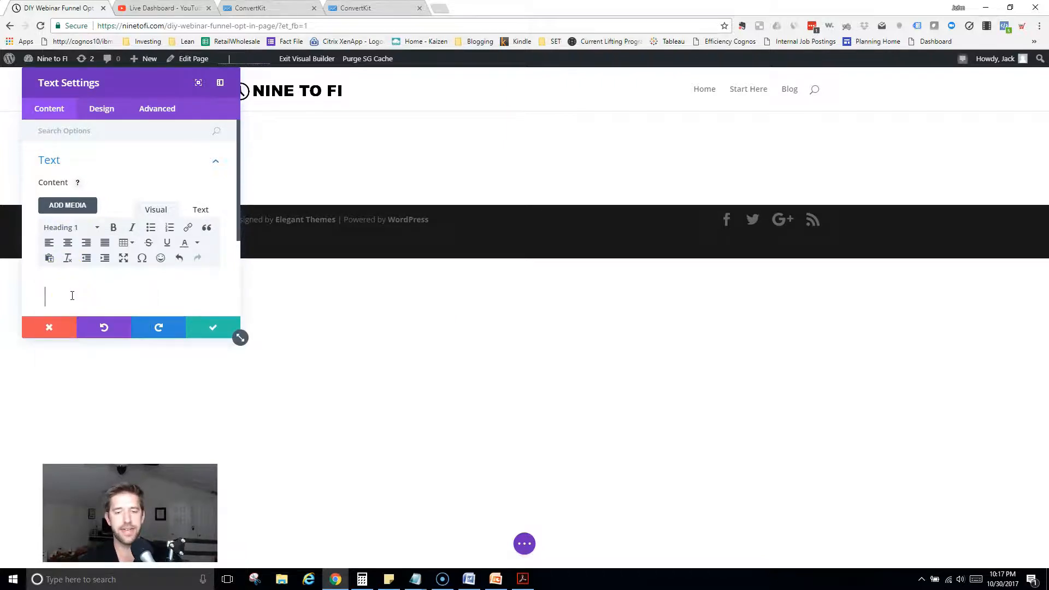
pyautogui.write('Are you tir')
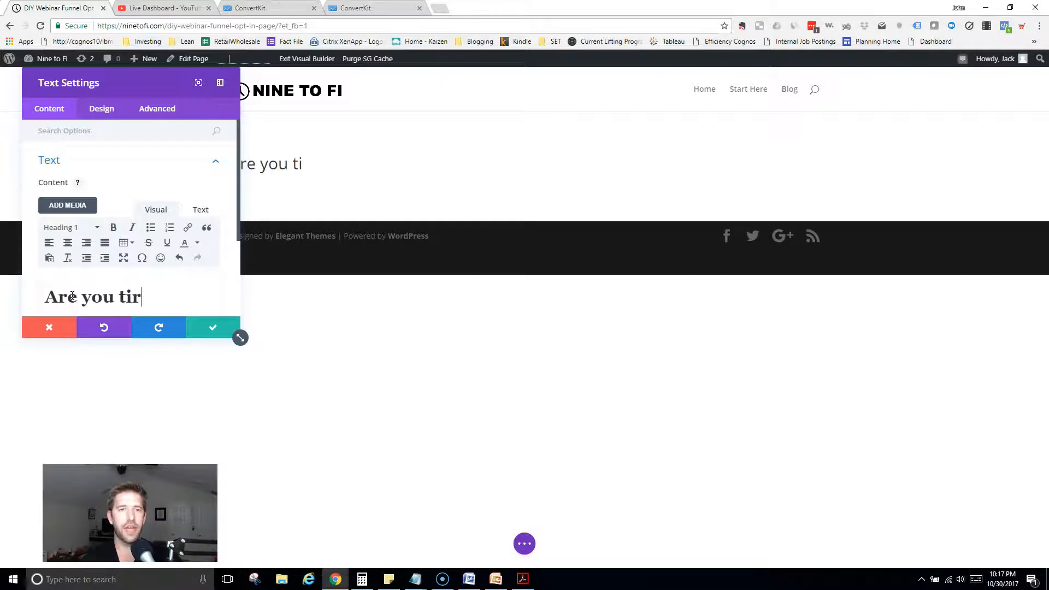
pyautogui.write('ed of spen')
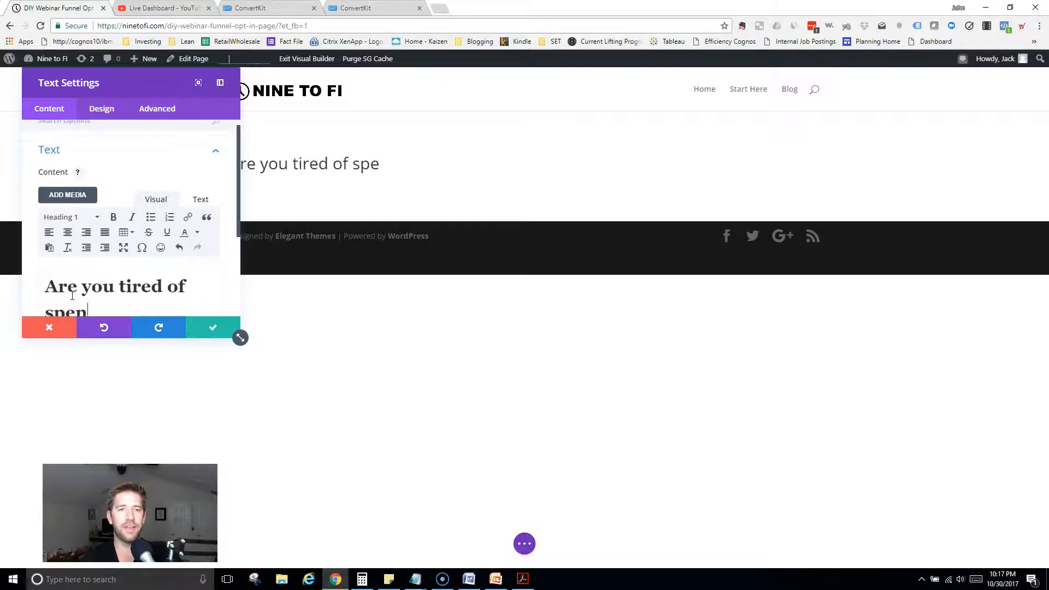
pyautogui.write('ding Thousands on your W')
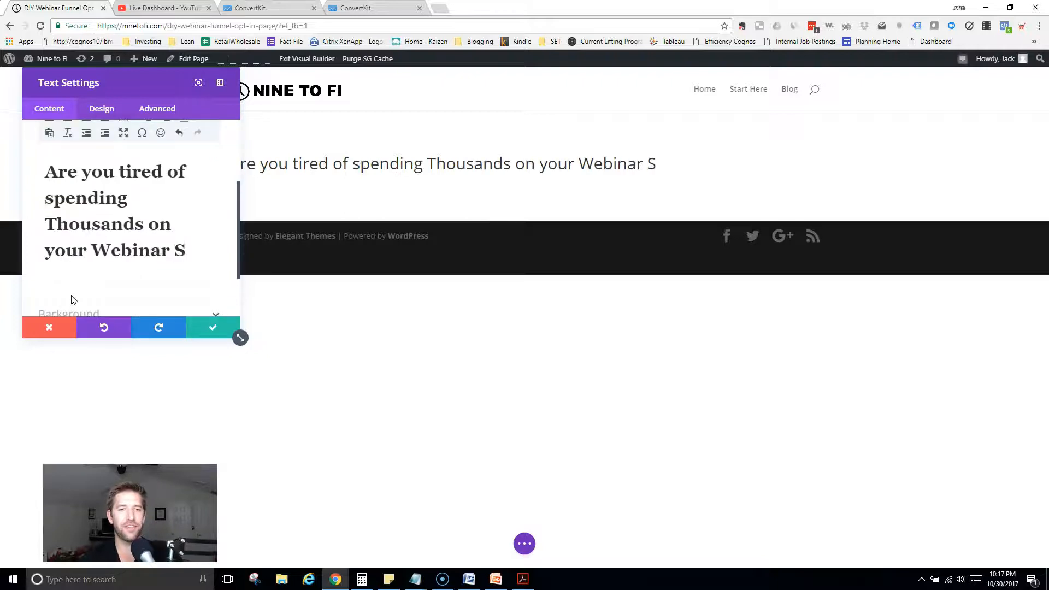
pyautogui.write('ebinar Funnels?')
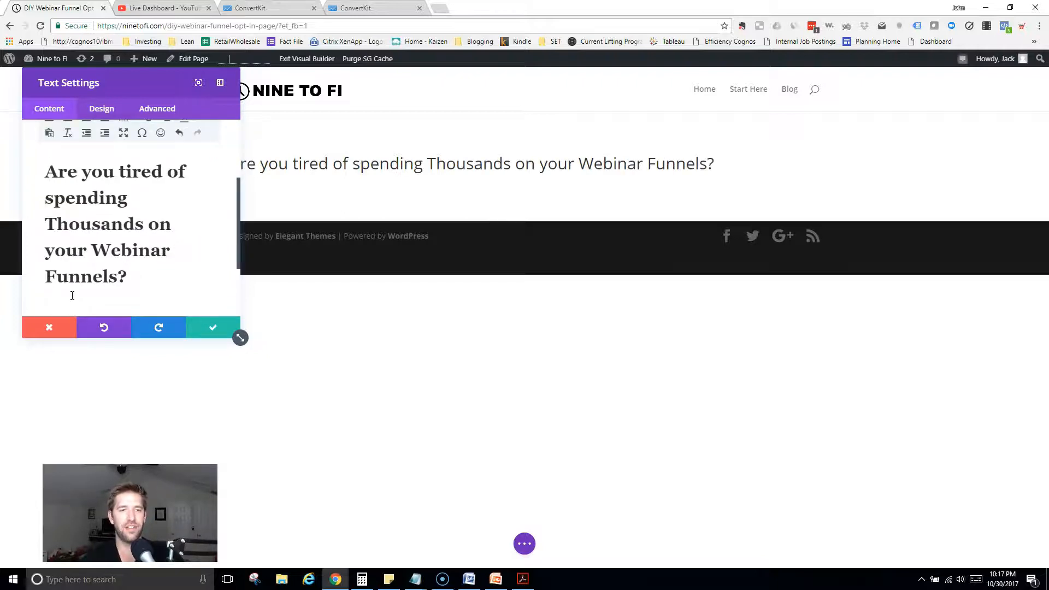
pyautogui.press('Return')
pyautogui.write('Si')
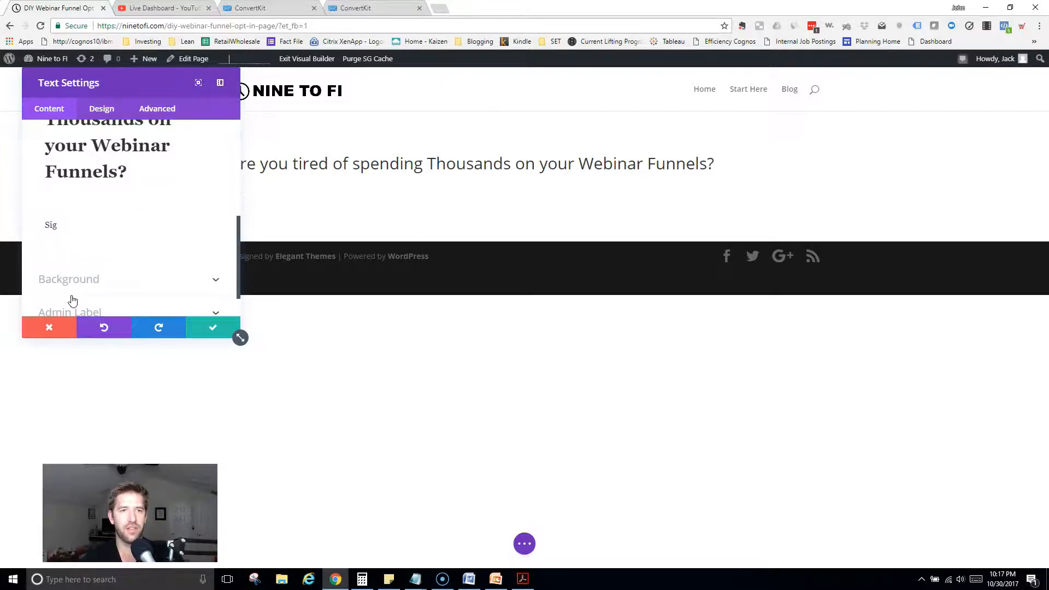
pyautogui.write('g')
pyautogui.press('BackSpace')
pyautogui.press('BackSpace')
pyautogui.press('BackSpace')
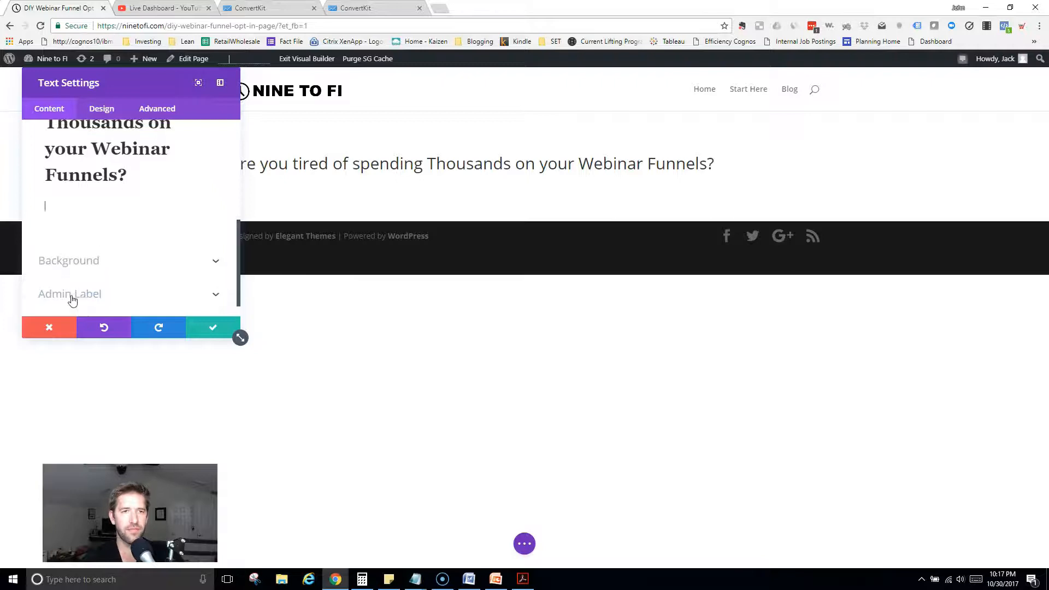
# Dock the text settings beside the page and add the Heading 2 "Sign up for a free training on how to implement your funnels for free using Youtube!".
pyautogui.click(220, 82)
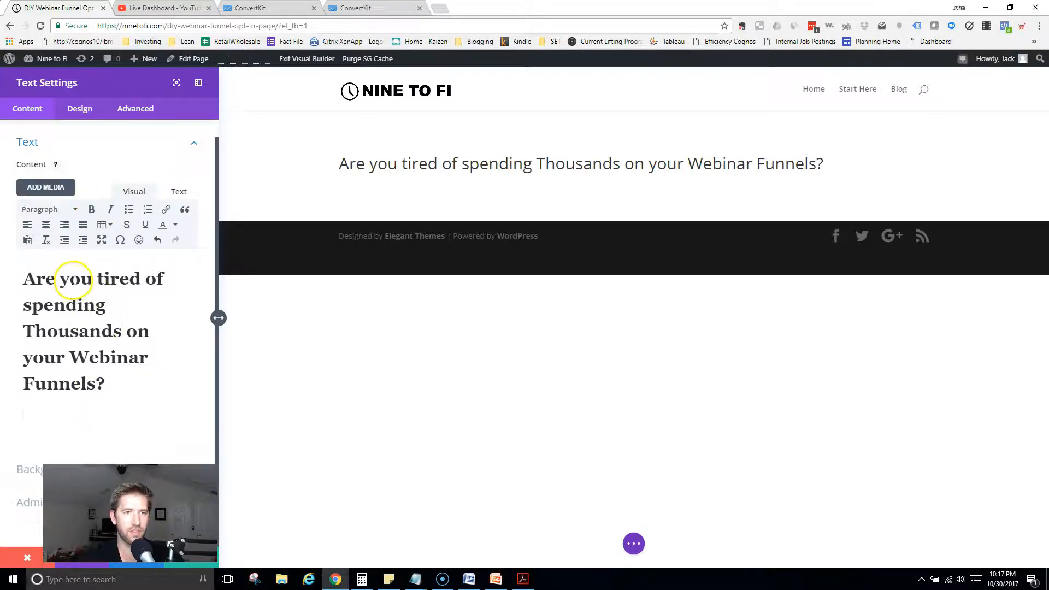
pyautogui.press('Return')
pyautogui.click(60, 209)
pyautogui.click(56, 278)
pyautogui.write('Sign up for a')
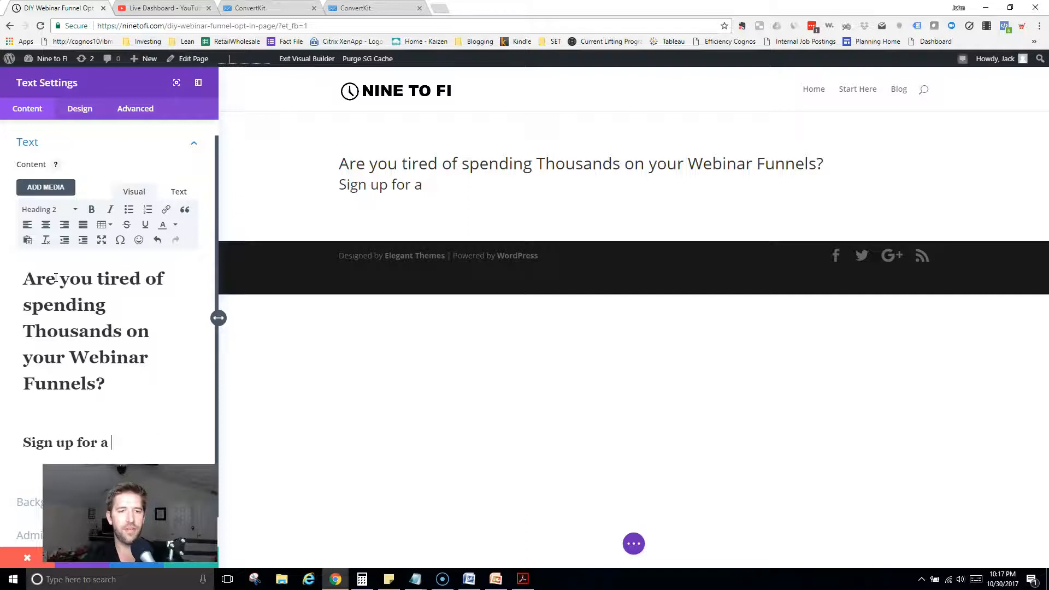
pyautogui.write('ng')
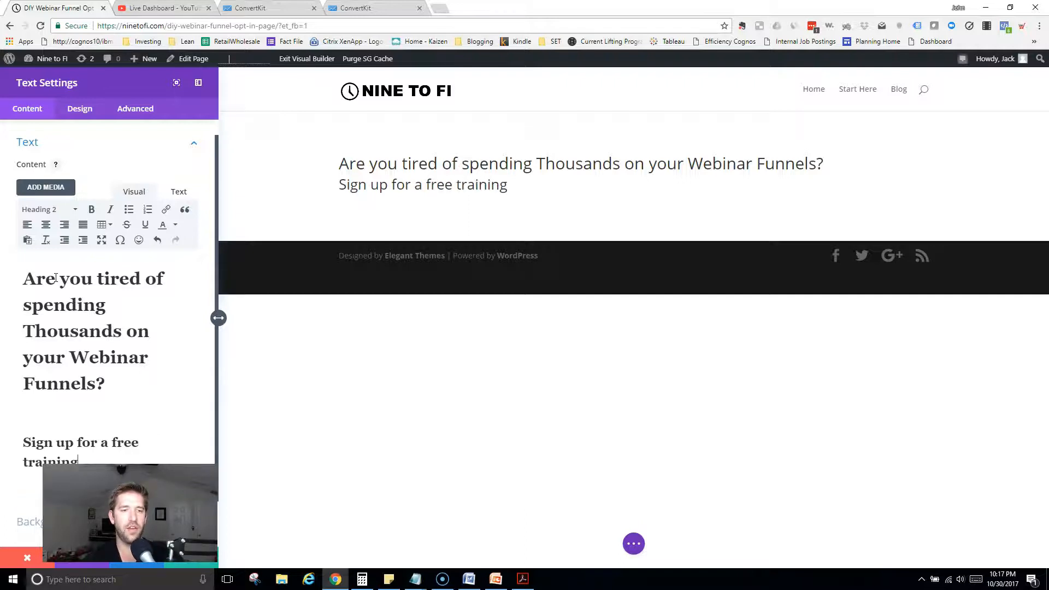
pyautogui.write(' on how to implement your funnels for free using Youtube!')
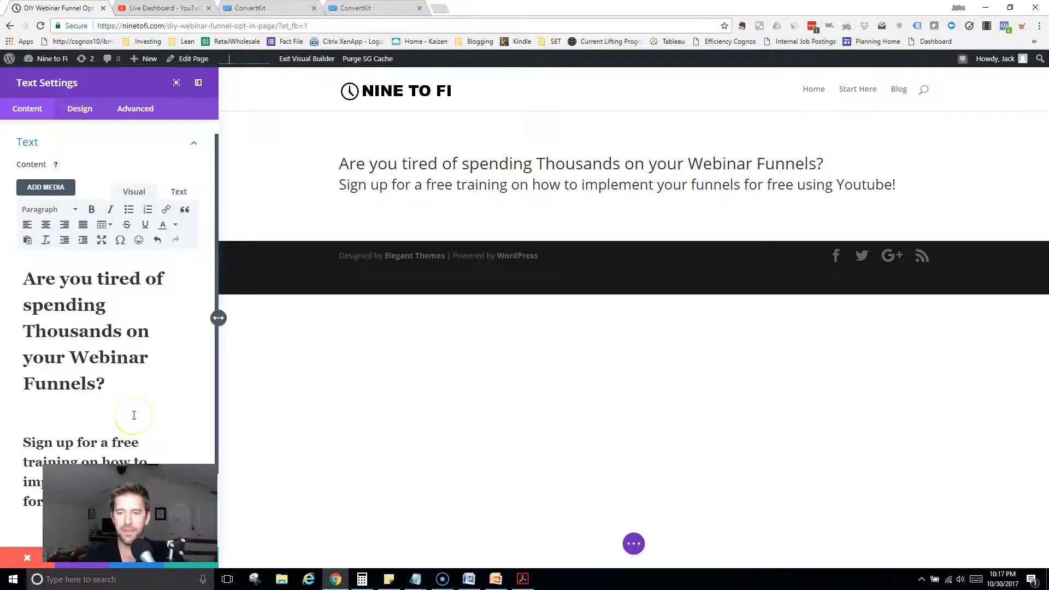
# Insert blank lines between the main heading and the sign-up subheading to space them apart.
pyautogui.press('Return')
pyautogui.press('Return')
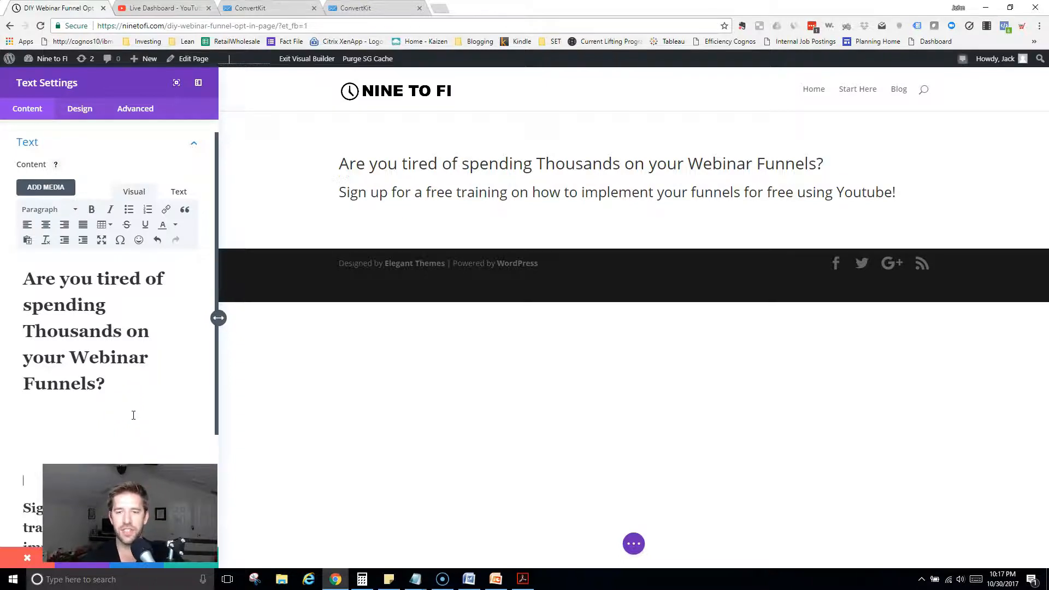
pyautogui.click(457, 182)
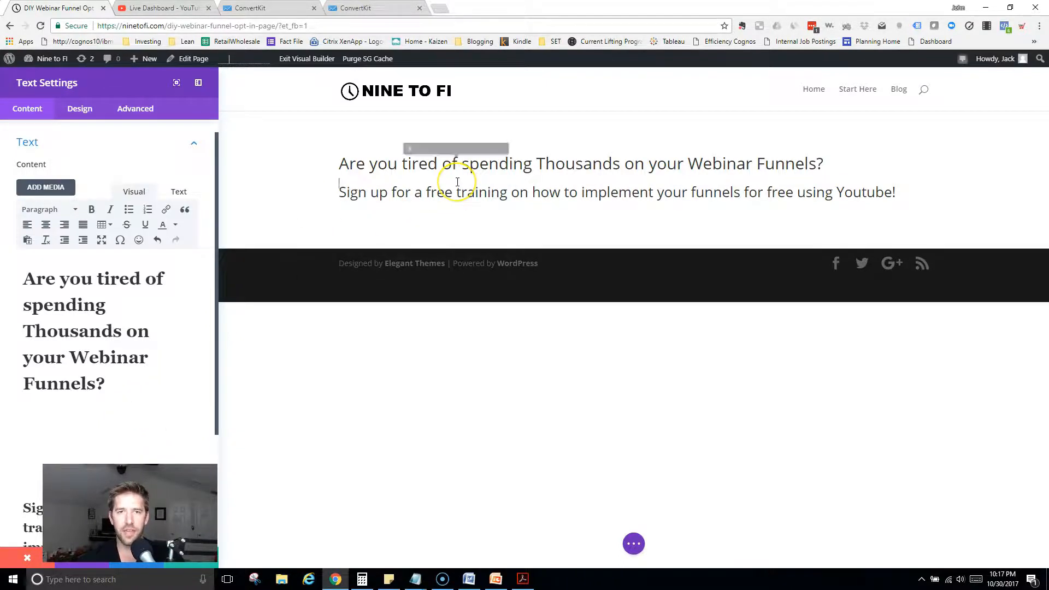
pyautogui.press('Return')
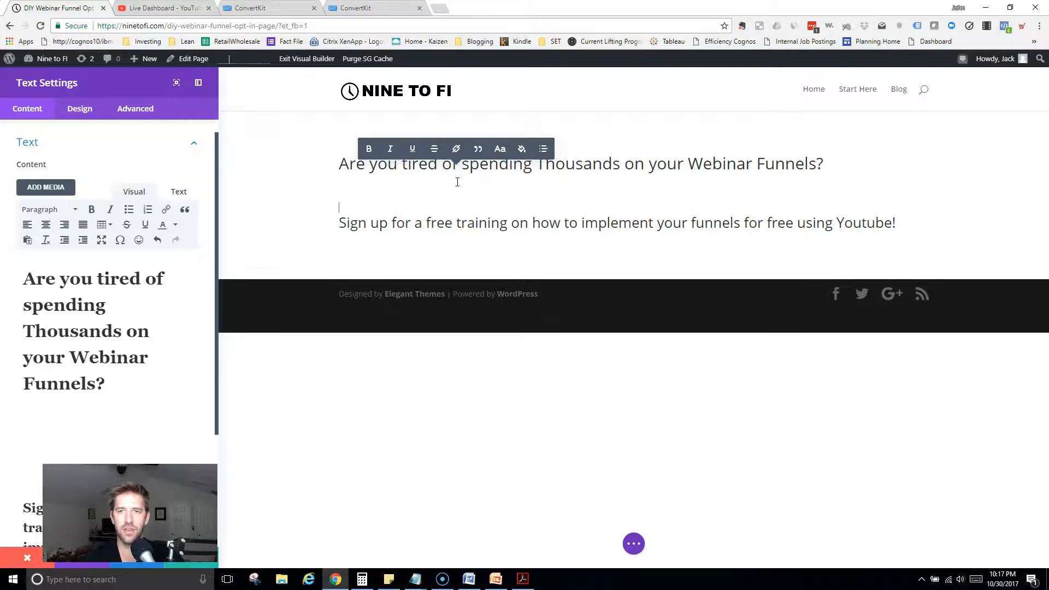
# Center-align both the main heading and the sign-up subheading on the opt-in page.
pyautogui.moveTo(339, 163); pyautogui.dragTo(929, 237)
pyautogui.click(434, 151)
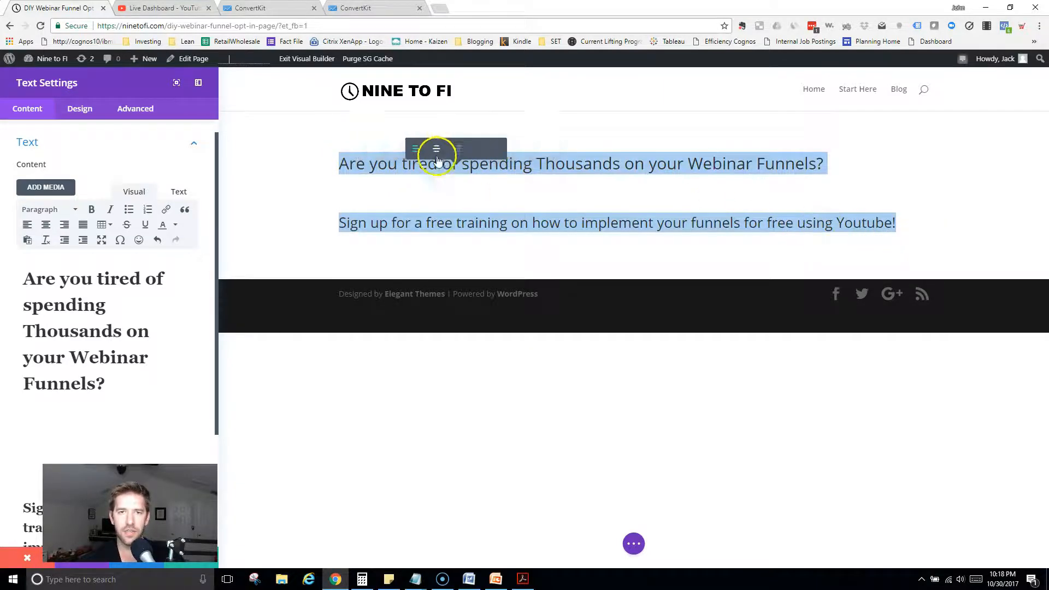
pyautogui.click(434, 149)
pyautogui.click(671, 193)
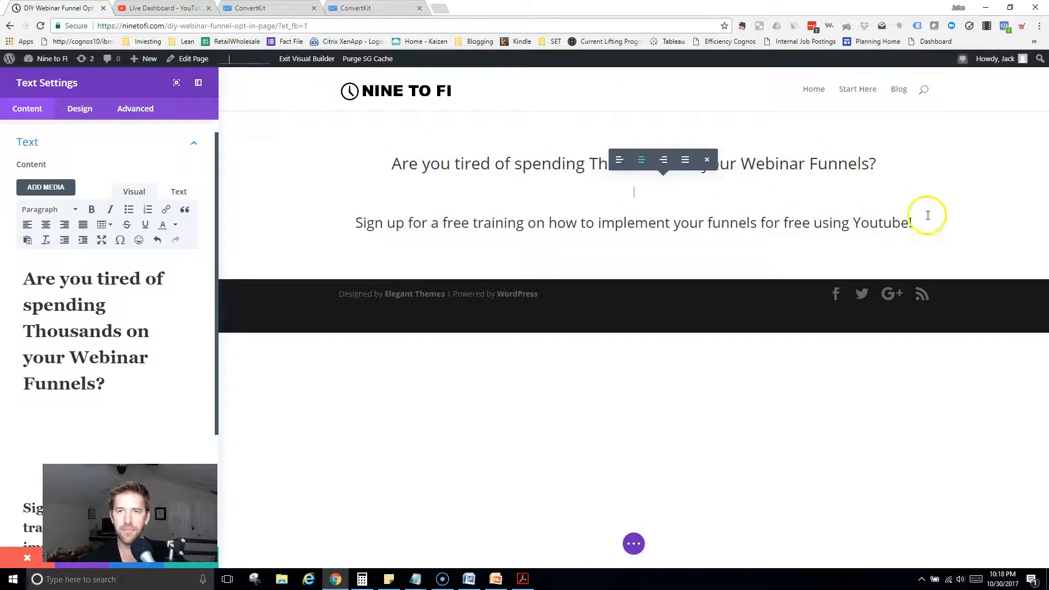
# Save the heading text module and insert a Video module in a new single-column row beneath it.
pyautogui.click(920, 226)
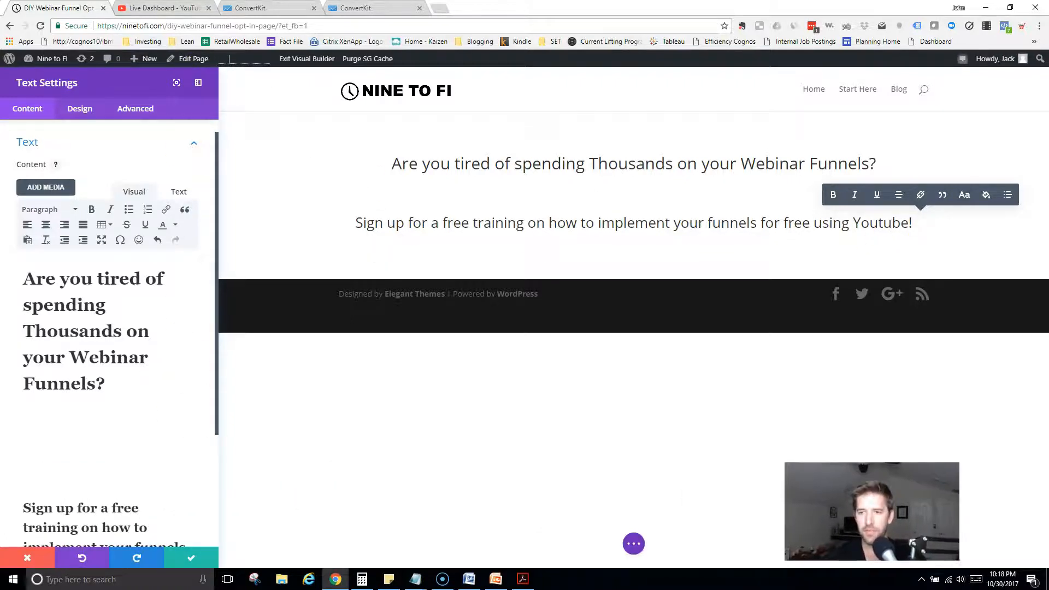
pyautogui.click(192, 558)
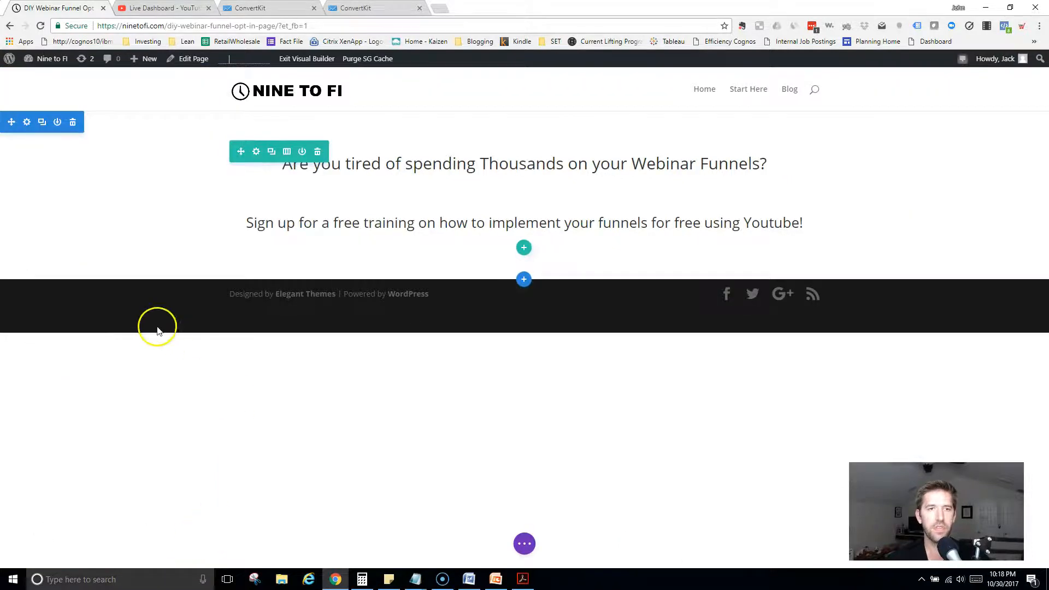
pyautogui.click(523, 247)
pyautogui.click(470, 122)
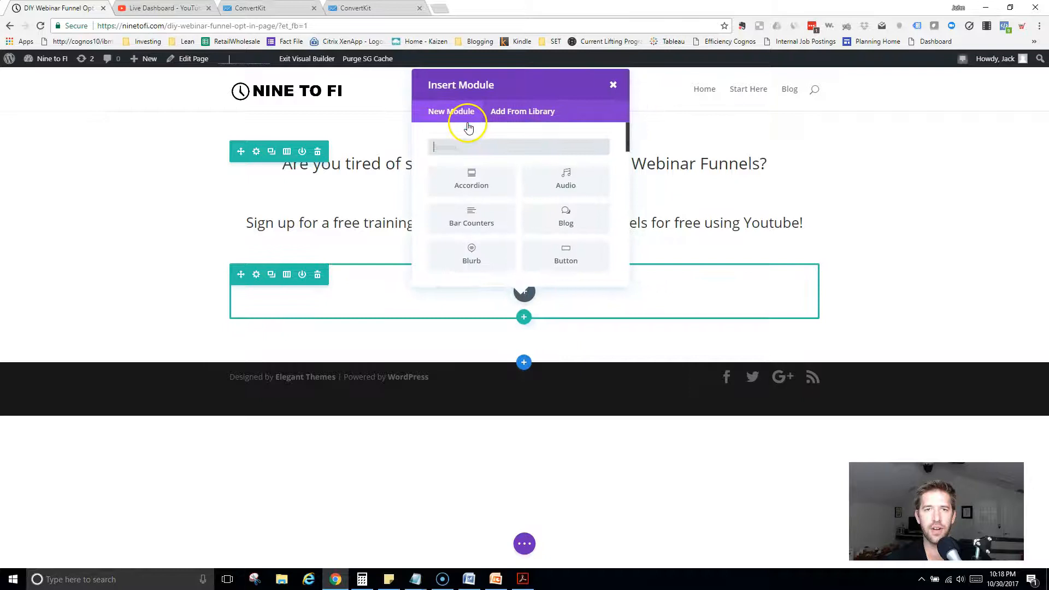
pyautogui.write('vid')
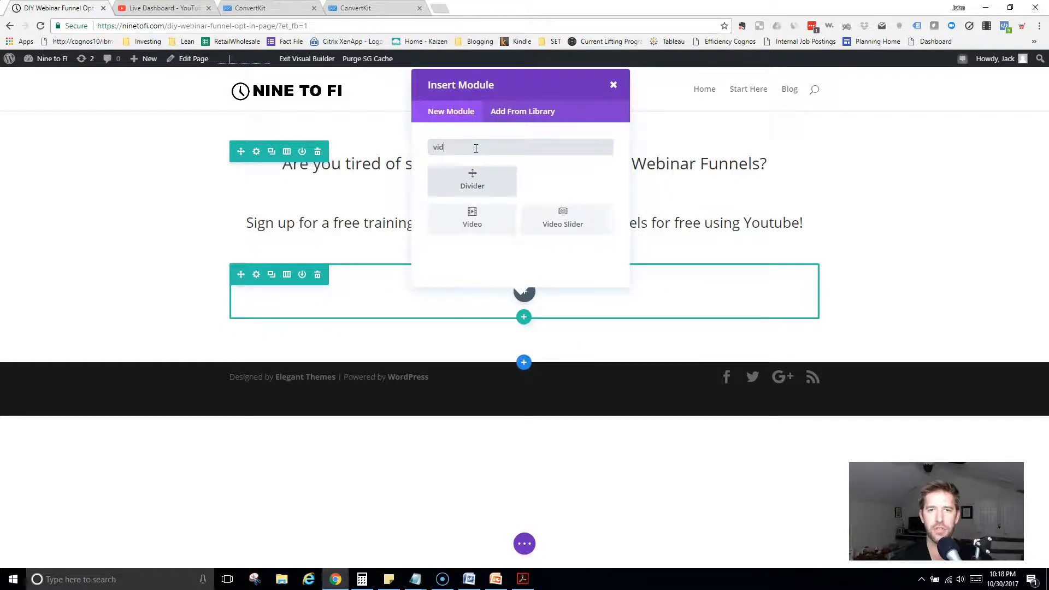
pyautogui.click(569, 182)
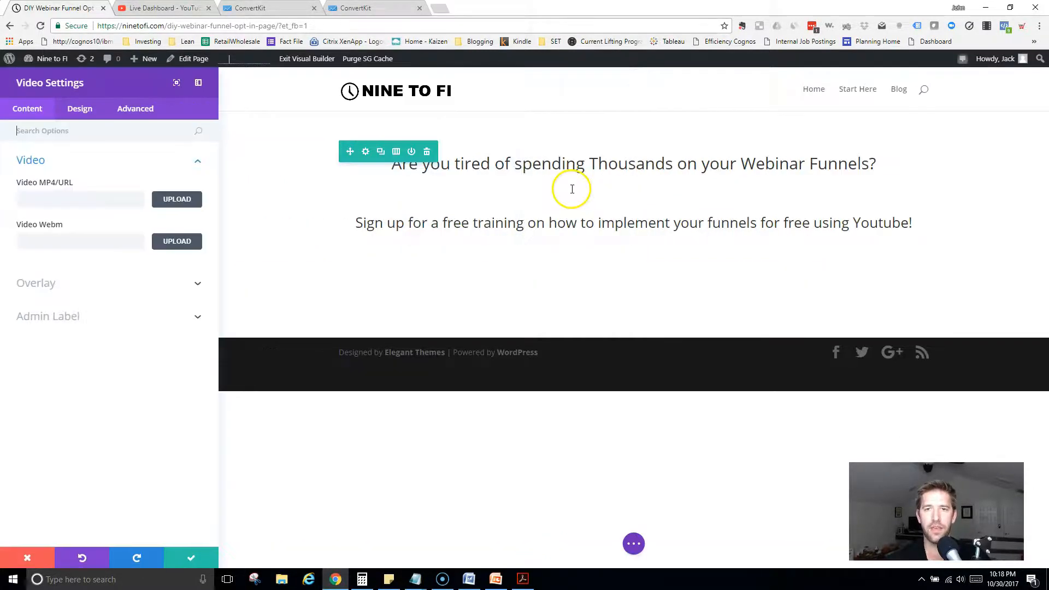
pyautogui.hotkey('alt', 'Tab')
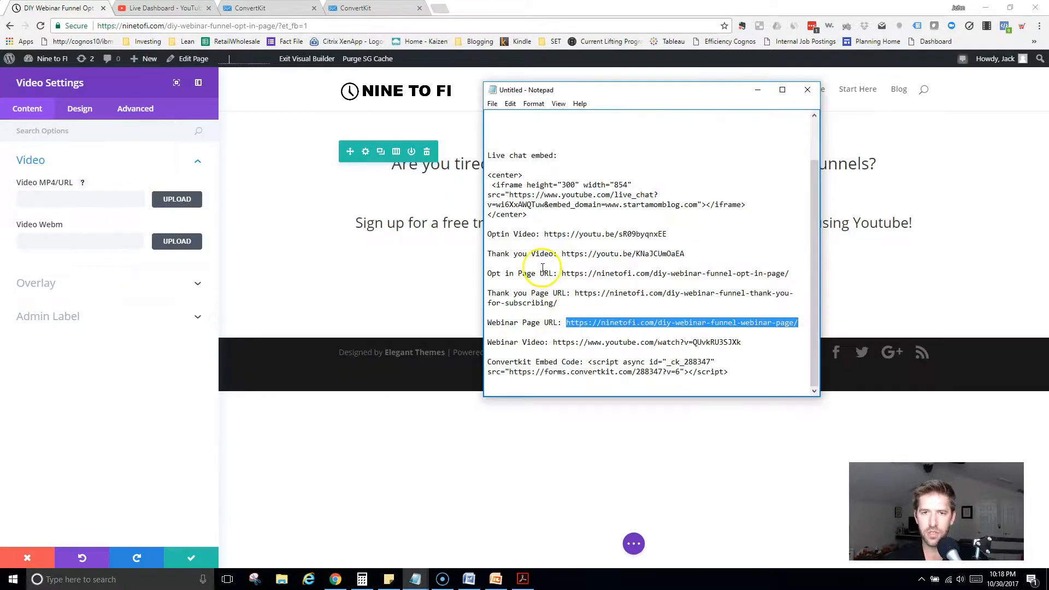
pyautogui.moveTo(545, 234); pyautogui.dragTo(667, 232)
pyautogui.hotkey('ctrl', 'c')
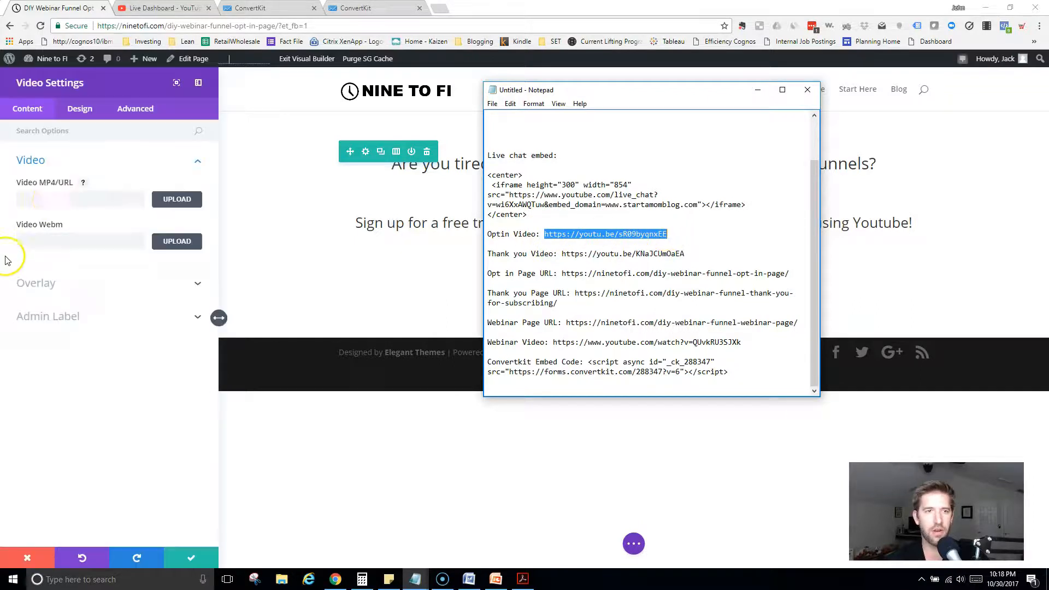
pyautogui.click(49, 199)
pyautogui.hotkey('ctrl', 'v')
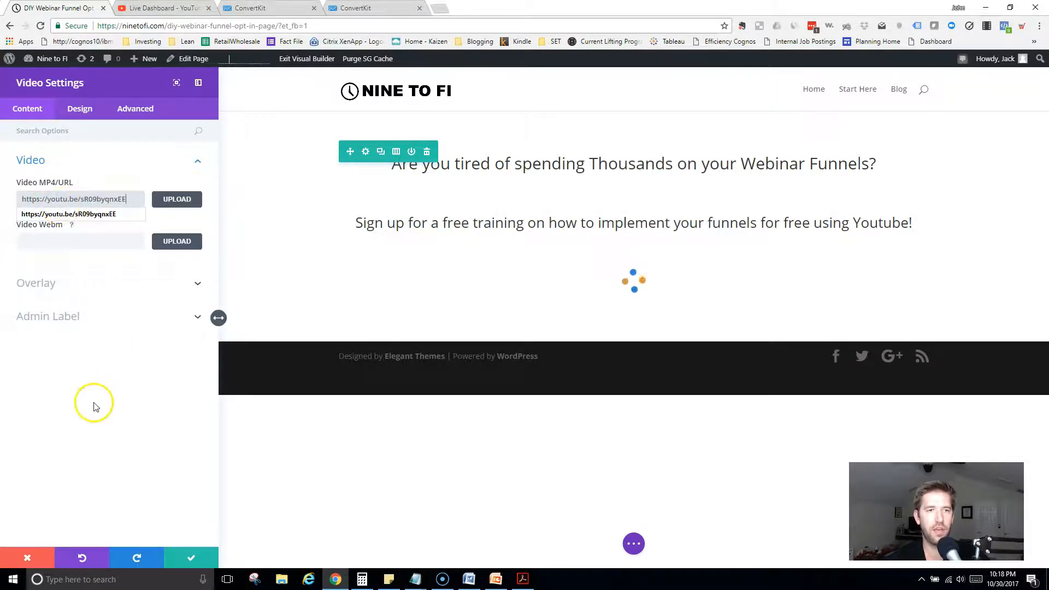
pyautogui.scroll(-3, 989, 288)
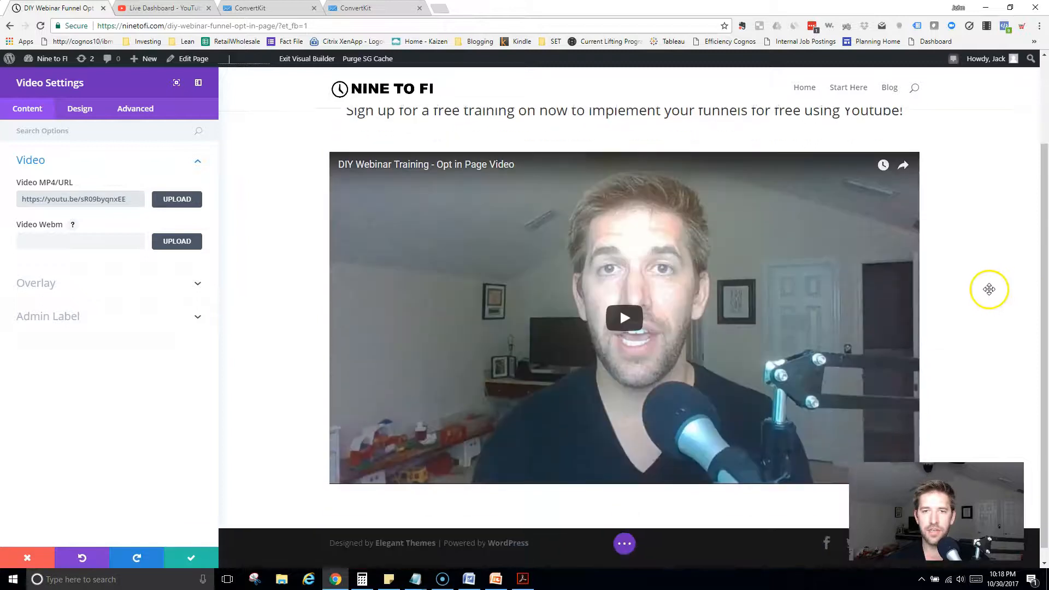
pyautogui.scroll(1, 983, 286)
pyautogui.scroll(-1, 988, 292)
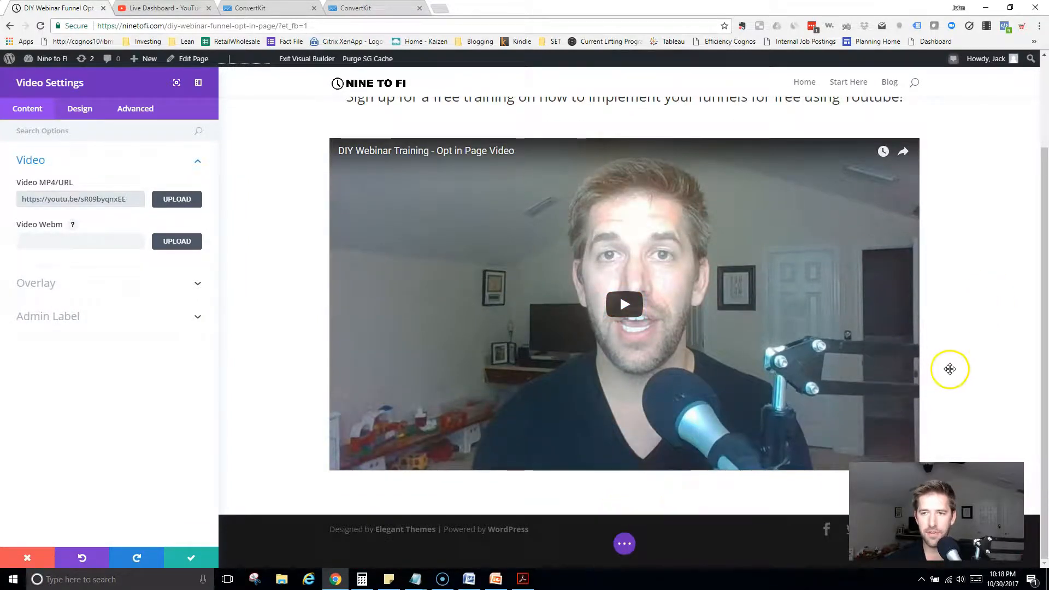
pyautogui.scroll(3, 391, 234)
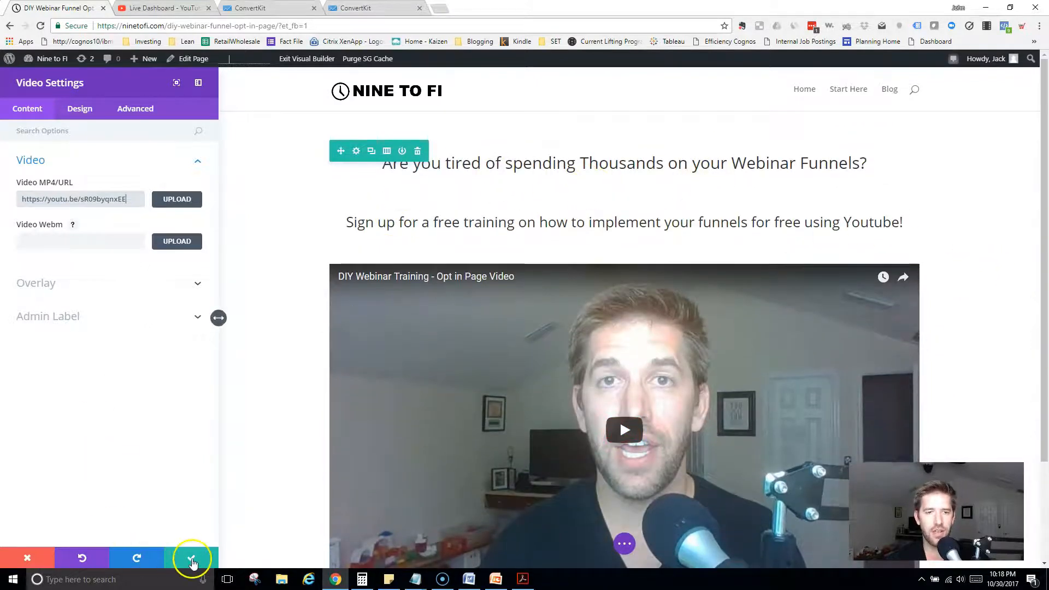
pyautogui.click(191, 557)
# Play the embedded opt-in video briefly and pause it to check the playback.
pyautogui.scroll(-2, 502, 381)
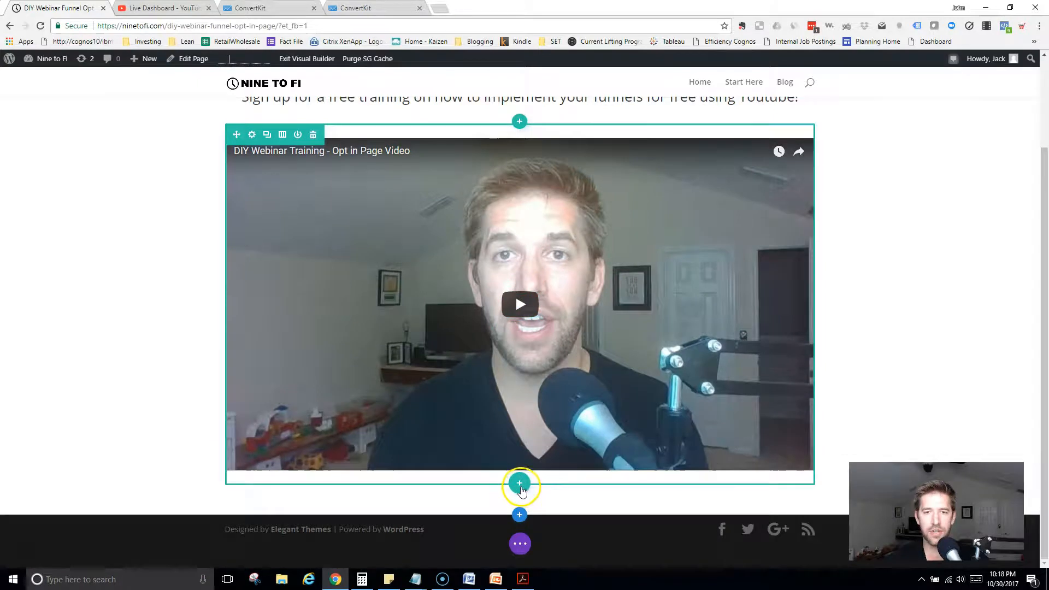
pyautogui.click(523, 305)
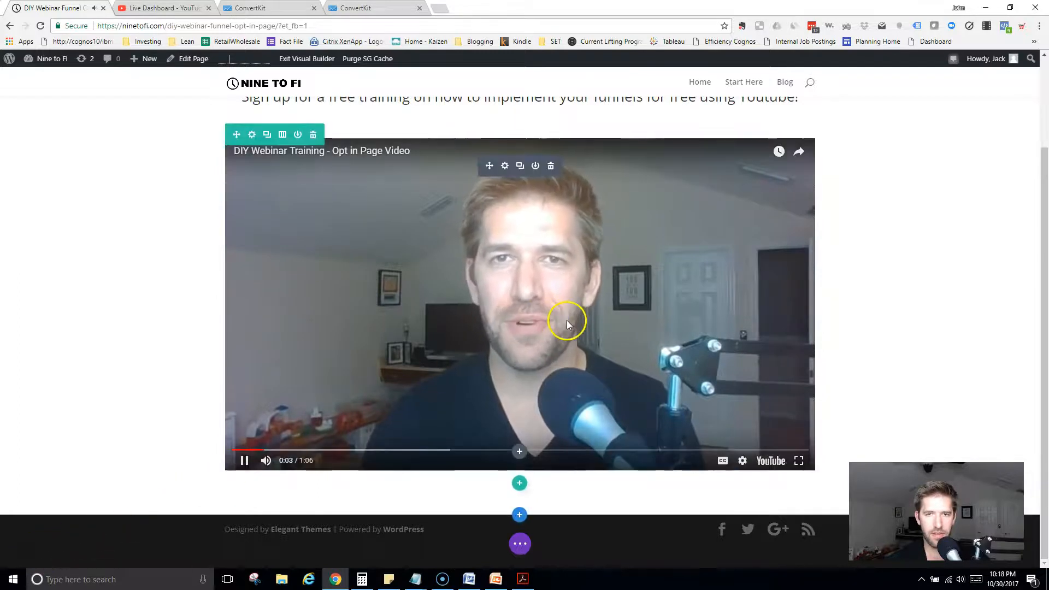
pyautogui.click(569, 318)
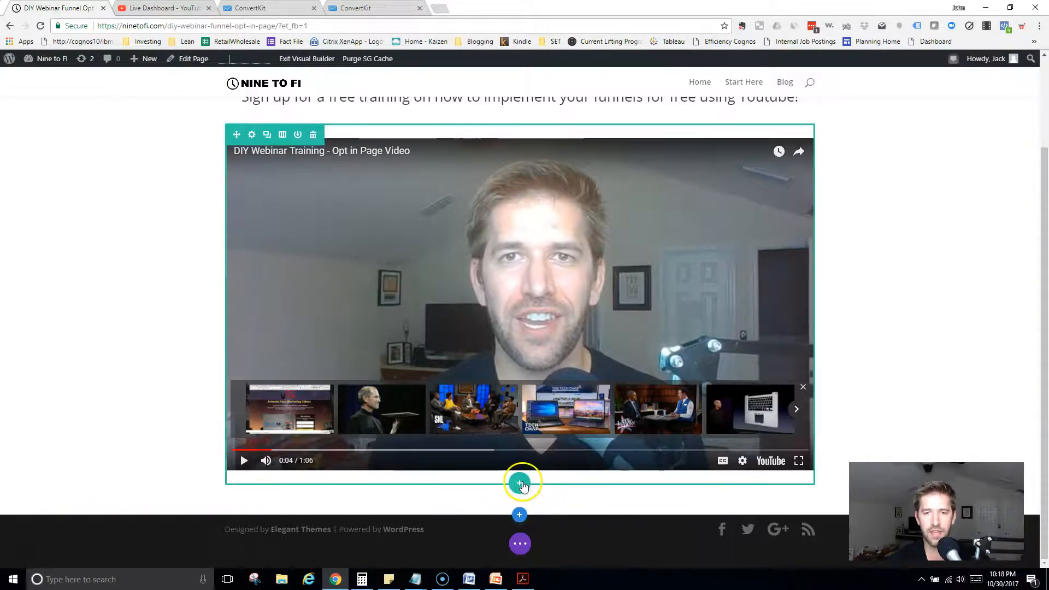
# Add a single-column row below the video and insert a Code module in it.
pyautogui.click(519, 484)
pyautogui.click(446, 357)
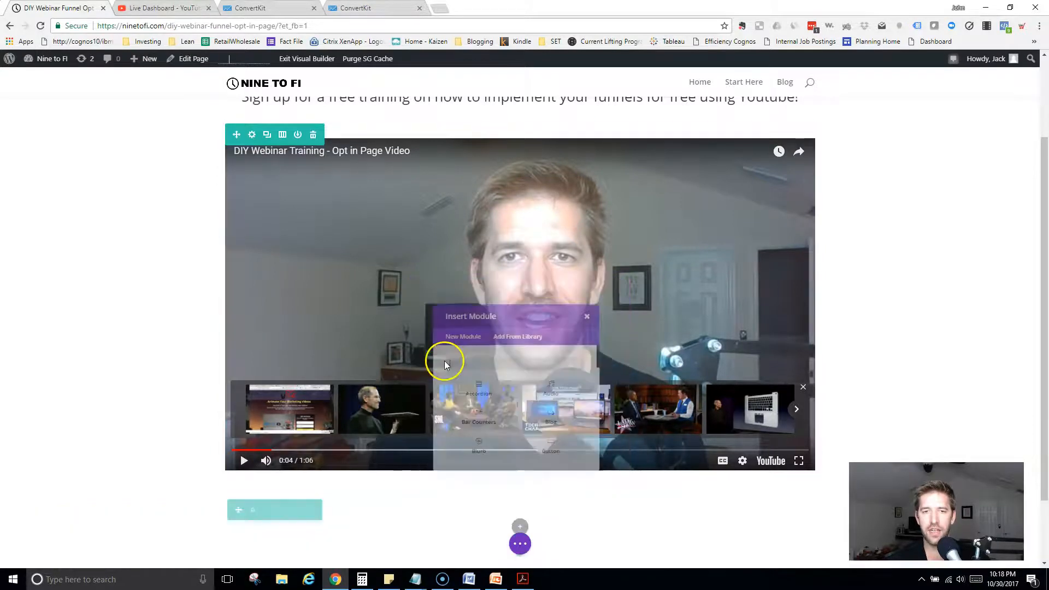
pyautogui.click(470, 379)
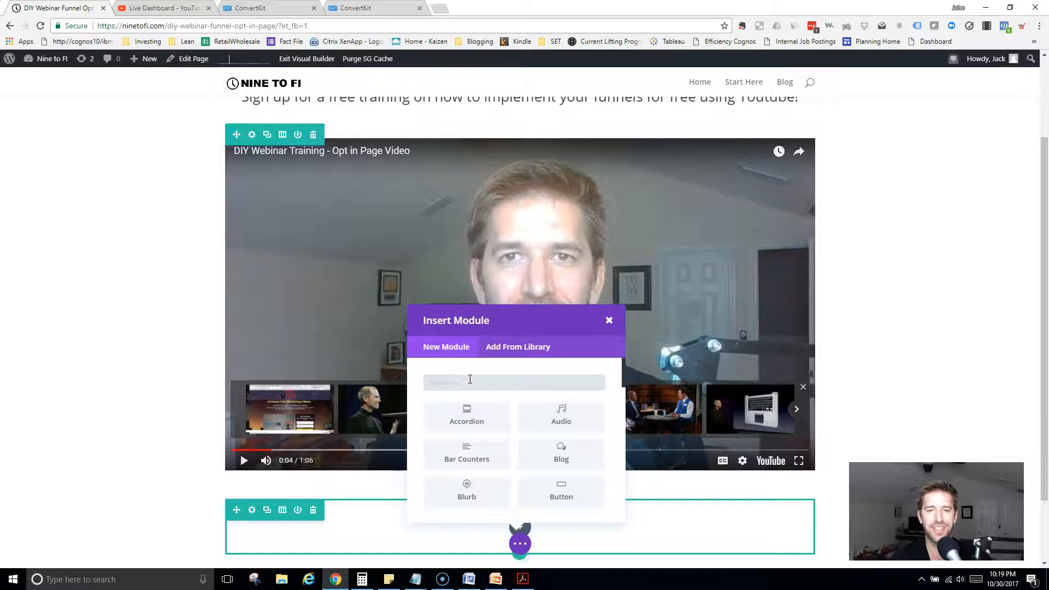
pyautogui.write('code')
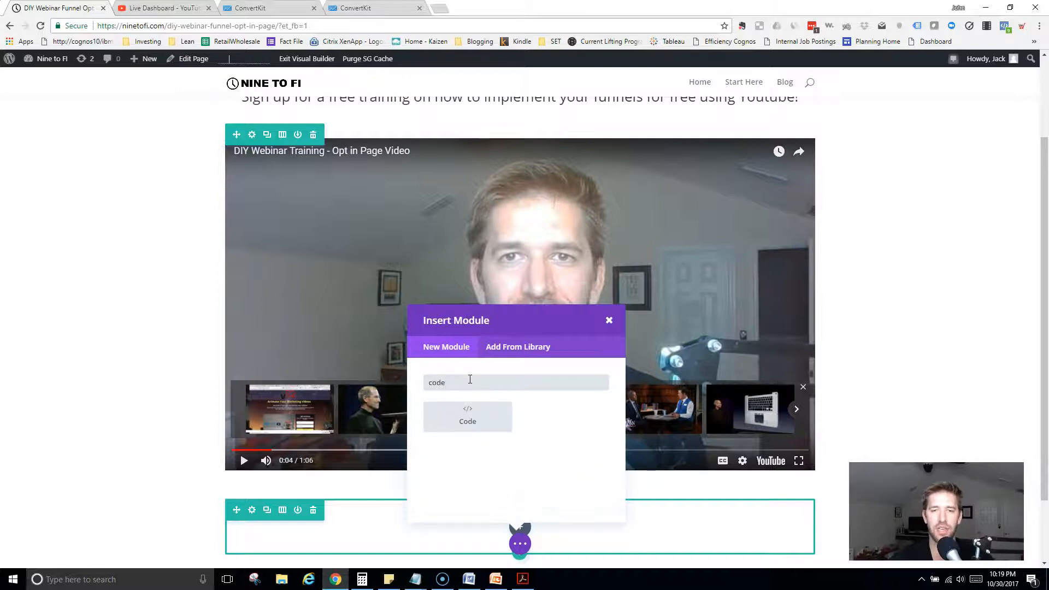
pyautogui.click(468, 421)
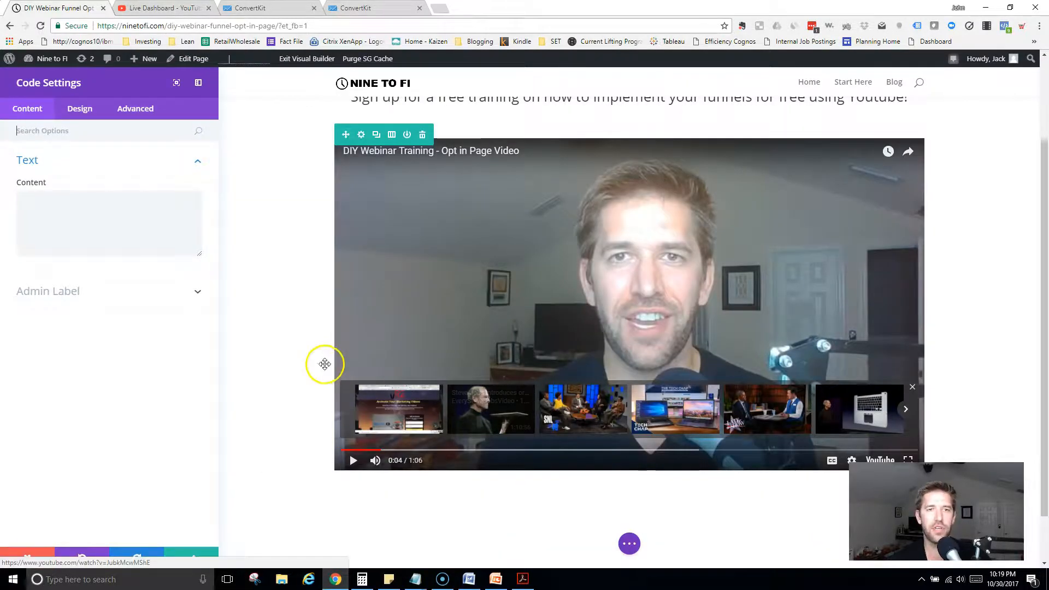
# Copy the ConvertKit embed script from the Notepad notes into the Code module's content and save the module.
pyautogui.hotkey('alt', 'Tab')
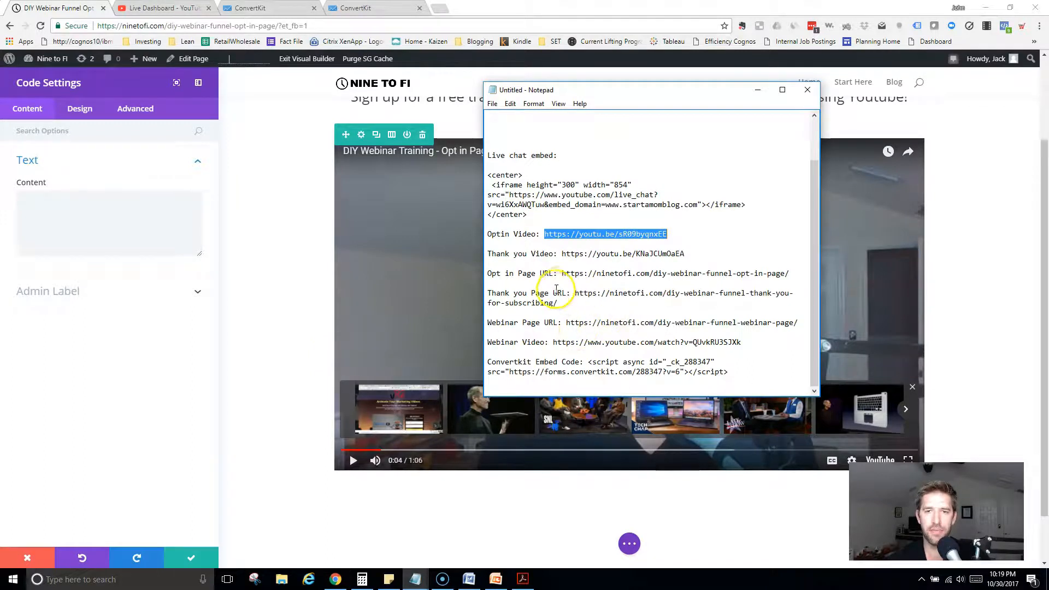
pyautogui.moveTo(587, 363); pyautogui.dragTo(743, 370)
pyautogui.hotkey('ctrl', 'c')
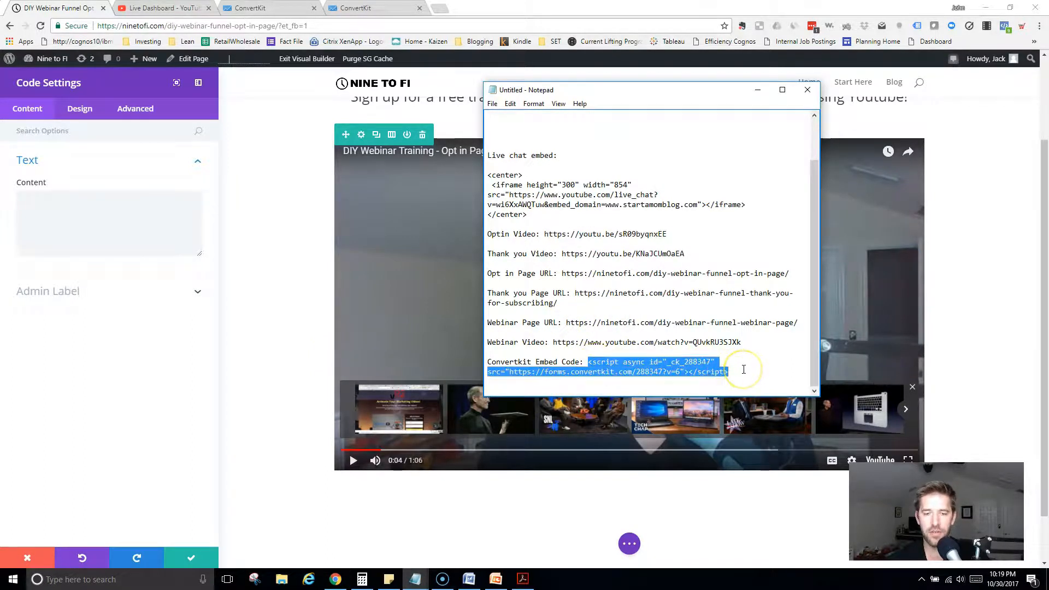
pyautogui.click(124, 230)
pyautogui.hotkey('ctrl', 'v')
pyautogui.click(188, 553)
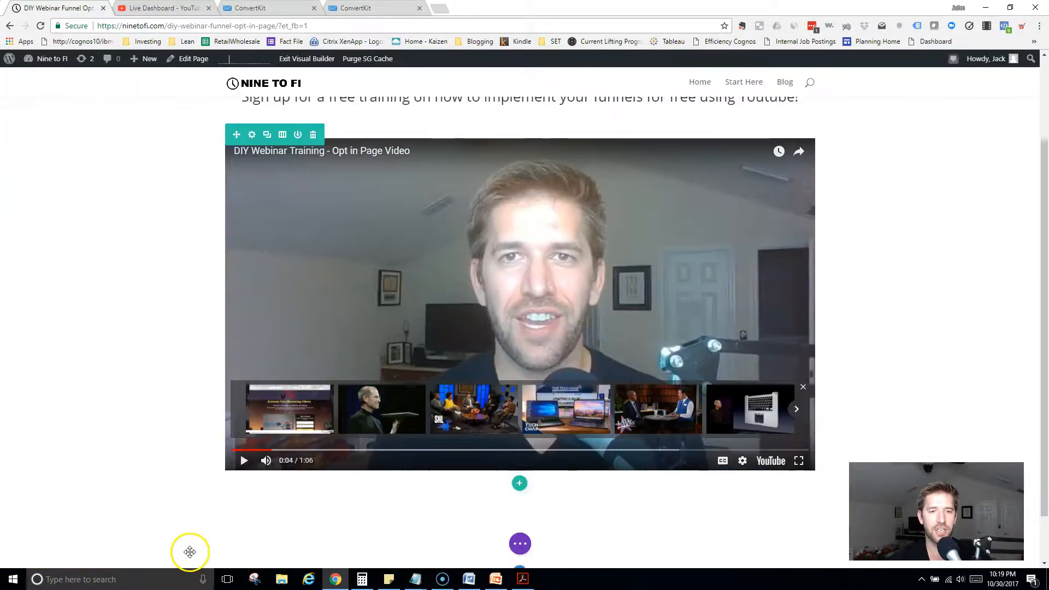
# Save the opt-in page and exit the visual builder to review the live page down to the subscribe form.
pyautogui.scroll(-1, 320, 514)
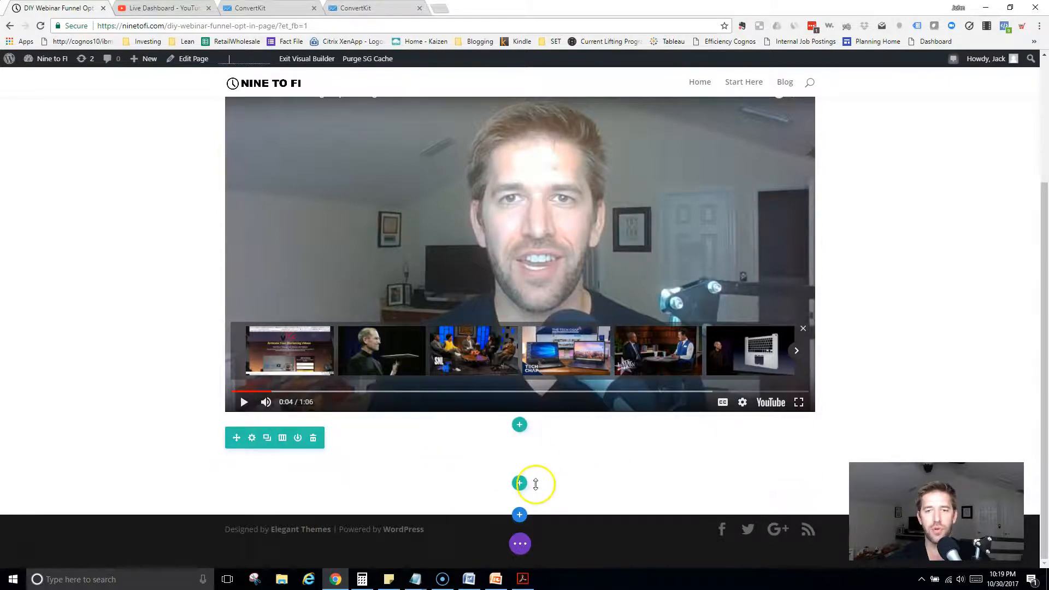
pyautogui.scroll(3, 534, 468)
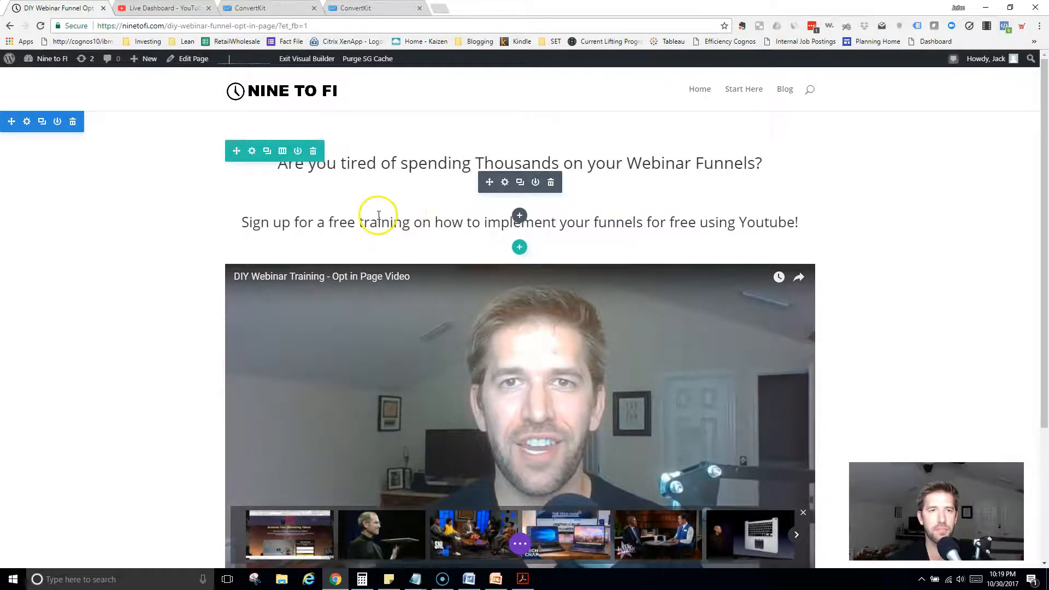
pyautogui.click(517, 546)
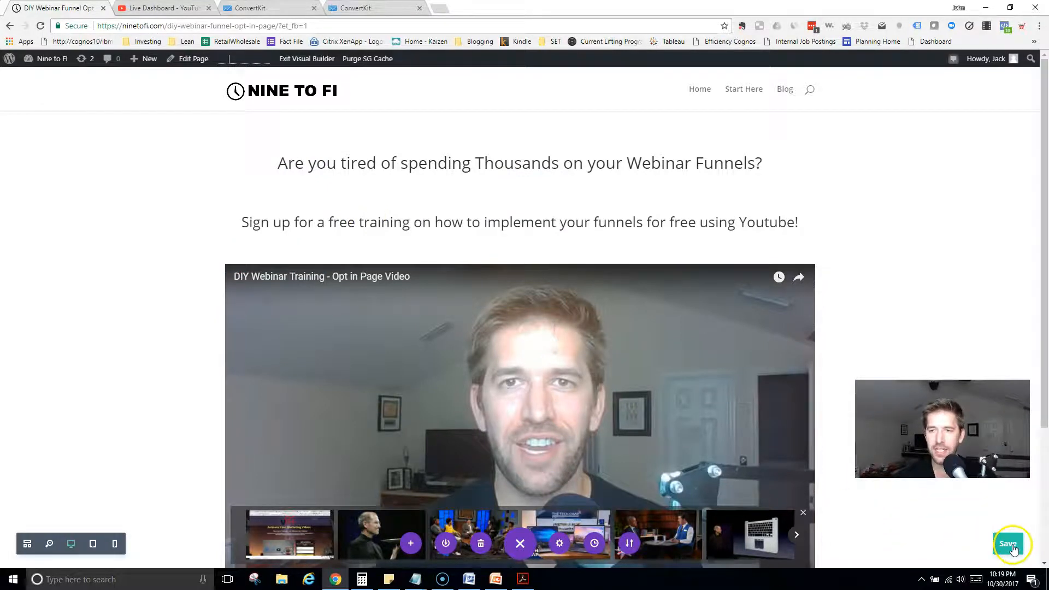
pyautogui.click(1010, 543)
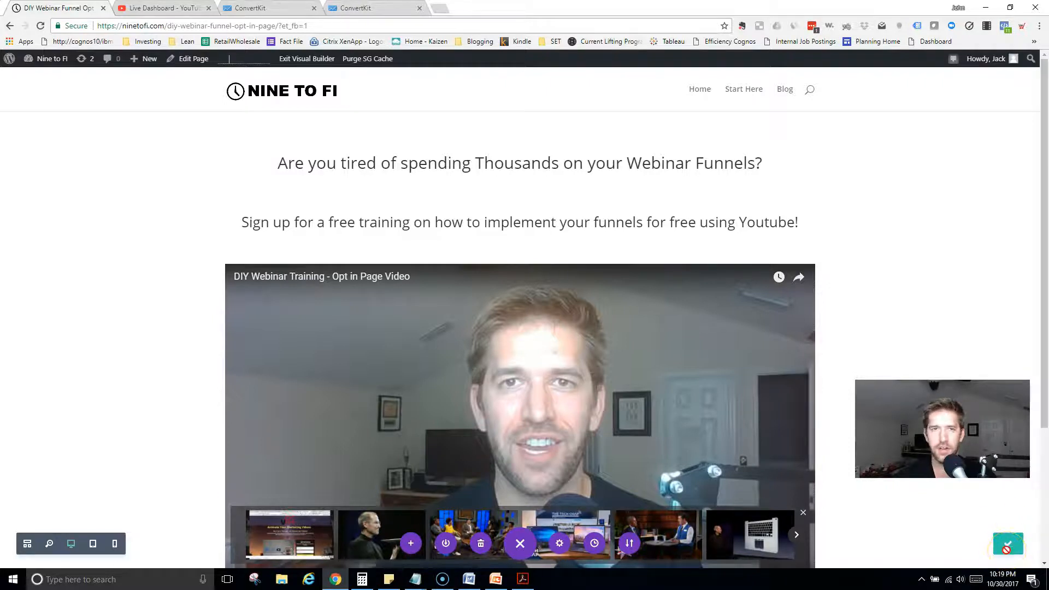
pyautogui.click(303, 61)
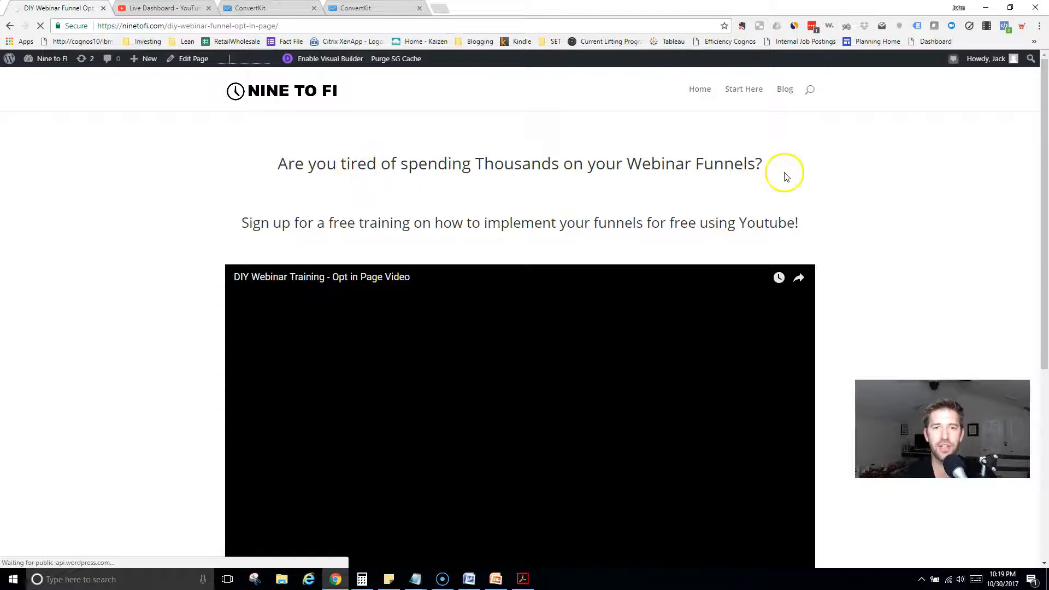
pyautogui.scroll(-3, 905, 180)
pyautogui.scroll(-2, 905, 180)
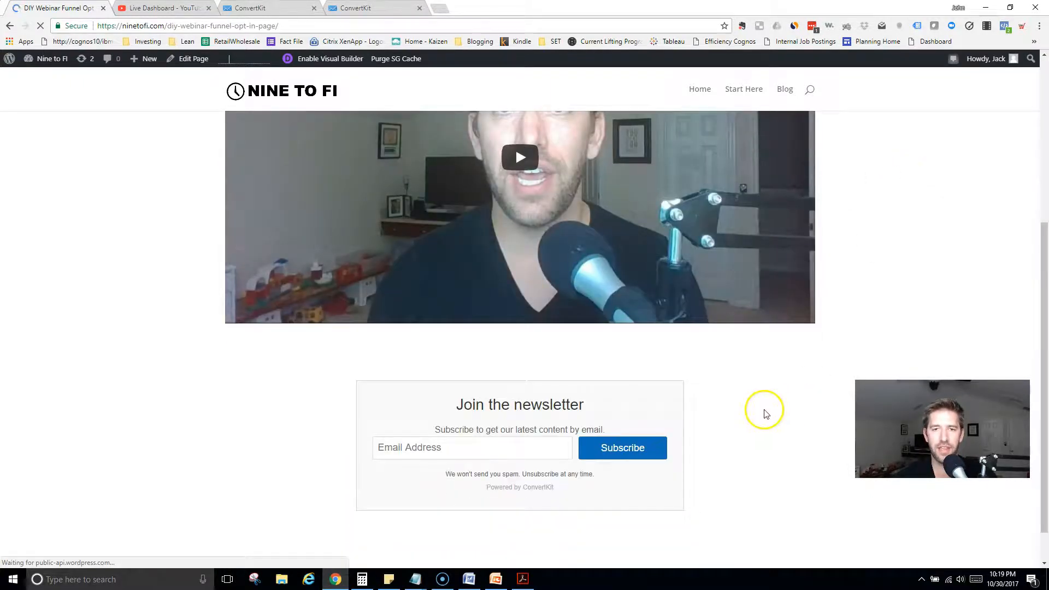
pyautogui.scroll(-1, 510, 410)
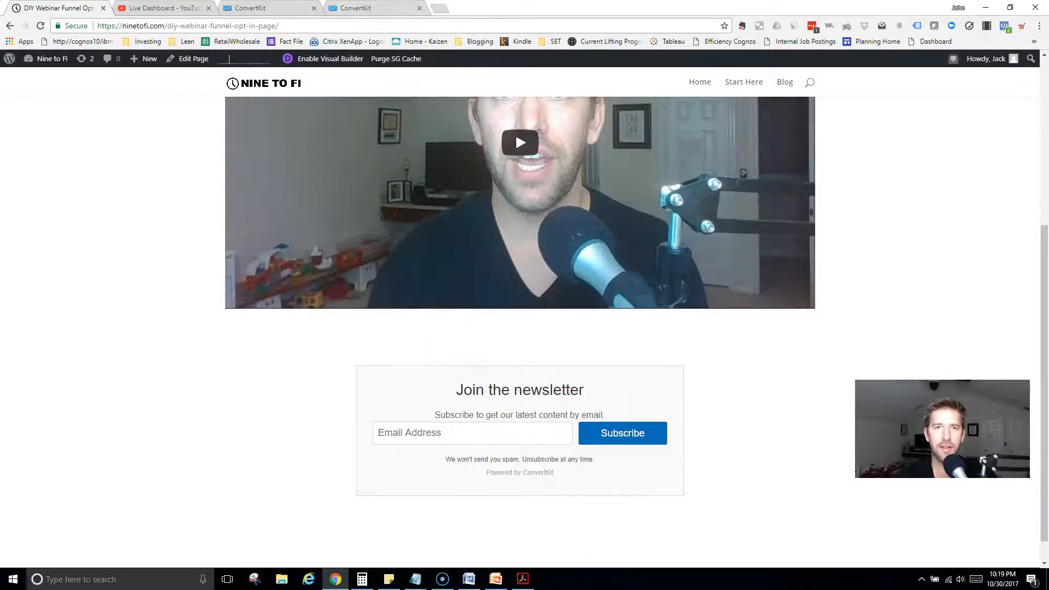
# Switch to the opt-in form in the ConvertKit automation and replace its heading with "Sign up for your Free Webinar Training!".
pyautogui.click(375, 10)
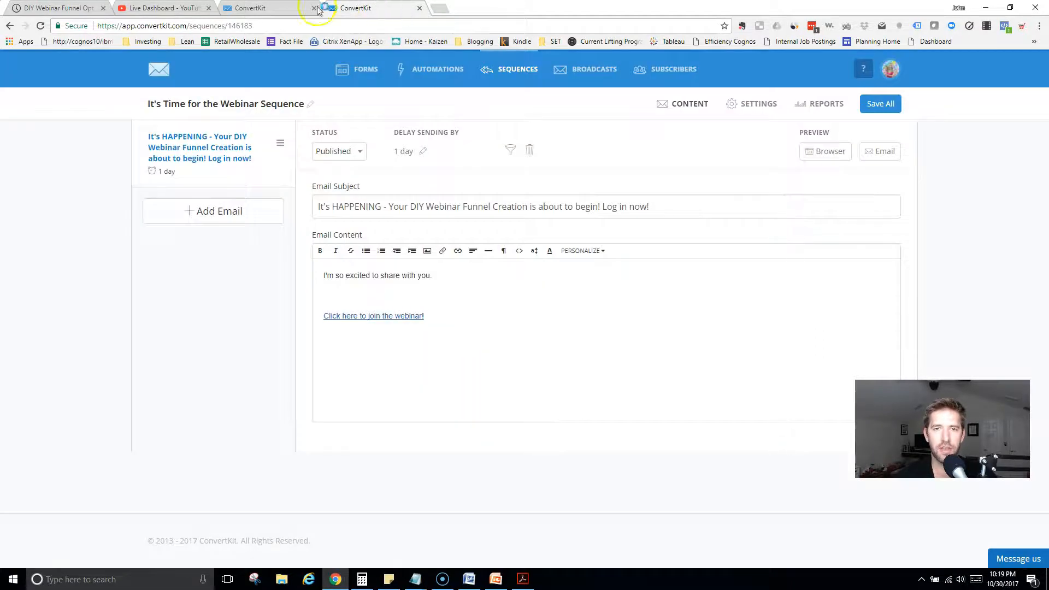
pyautogui.click(257, 7)
pyautogui.click(520, 188)
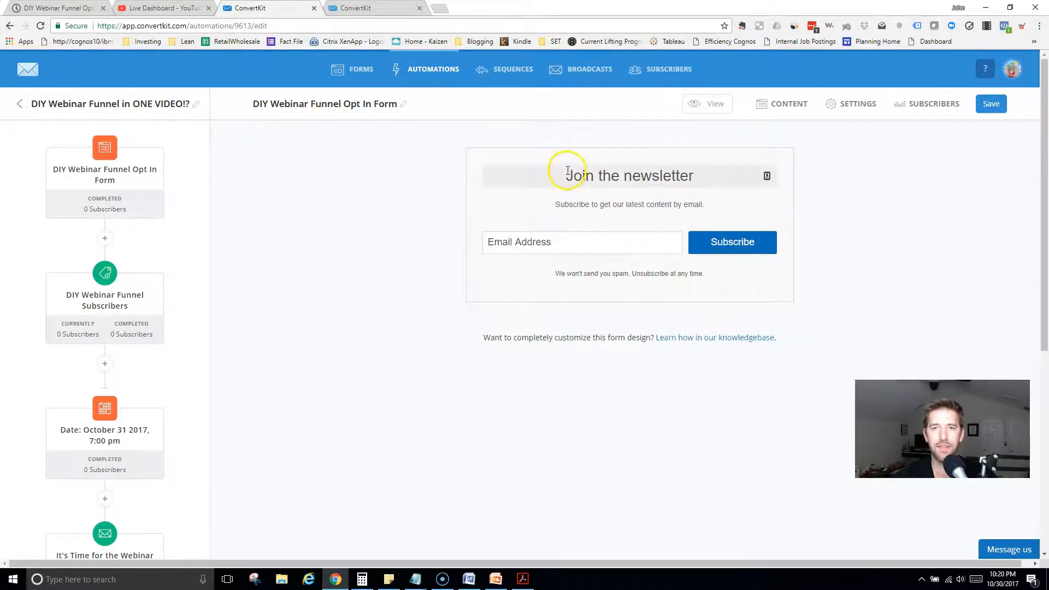
pyautogui.moveTo(568, 172); pyautogui.dragTo(720, 177)
pyautogui.press('BackSpace')
pyautogui.write('Sign up for your ')
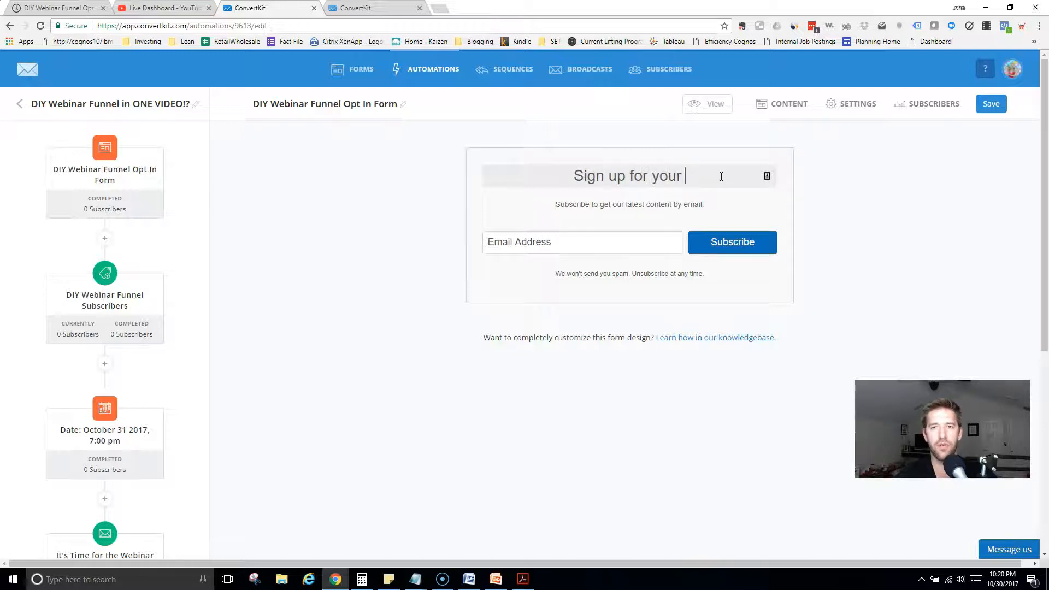
pyautogui.write('Free Webinar ')
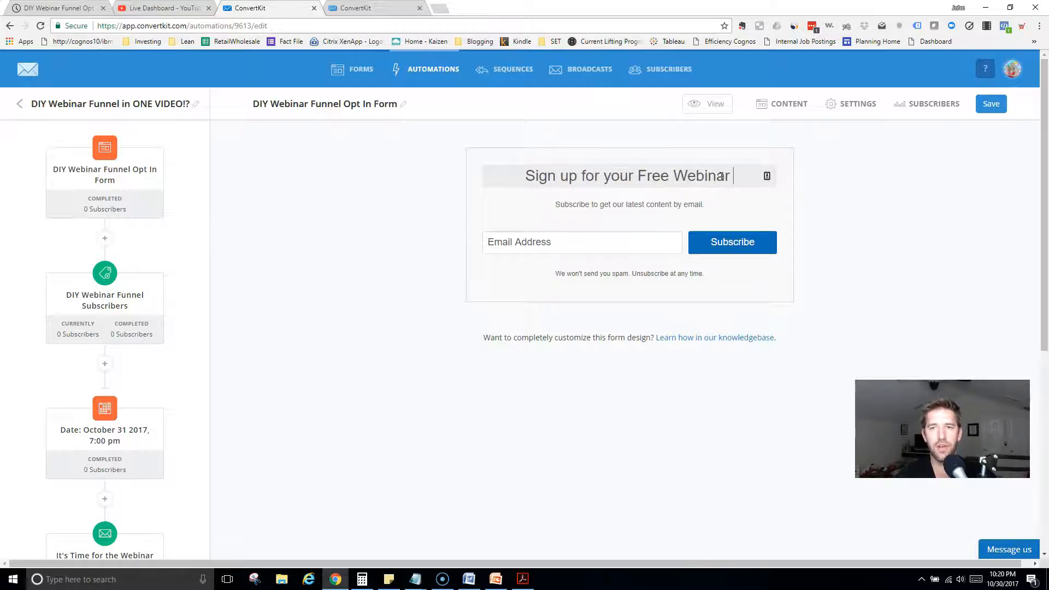
pyautogui.write('Training!')
# Replace the form's description with "Stop spending thousands on Webinar and Funnel Software!!!".
pyautogui.click(692, 207)
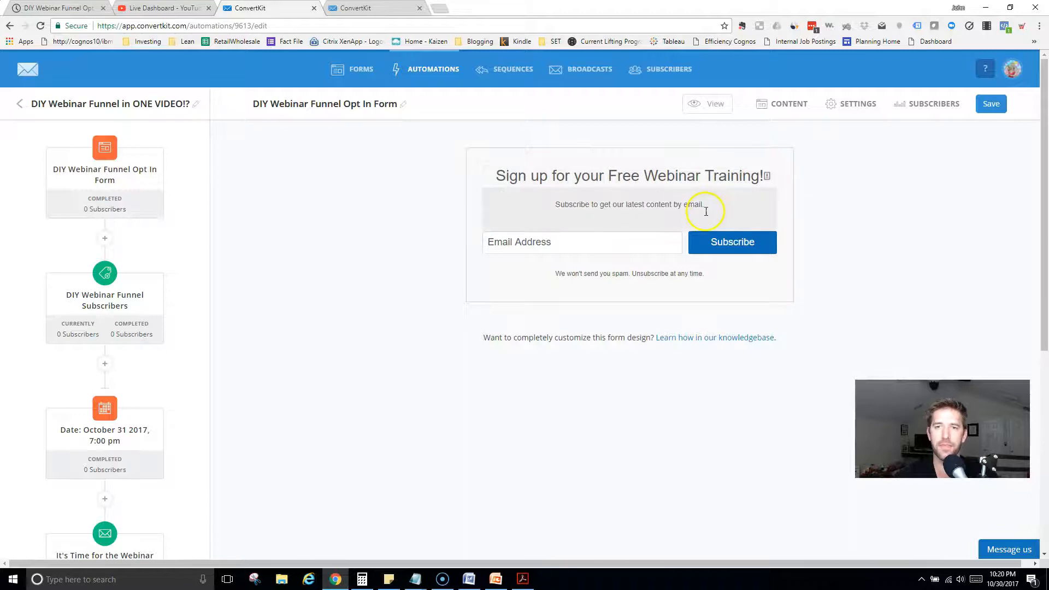
pyautogui.hotkey('ctrl', 'a')
pyautogui.write('Stop spe')
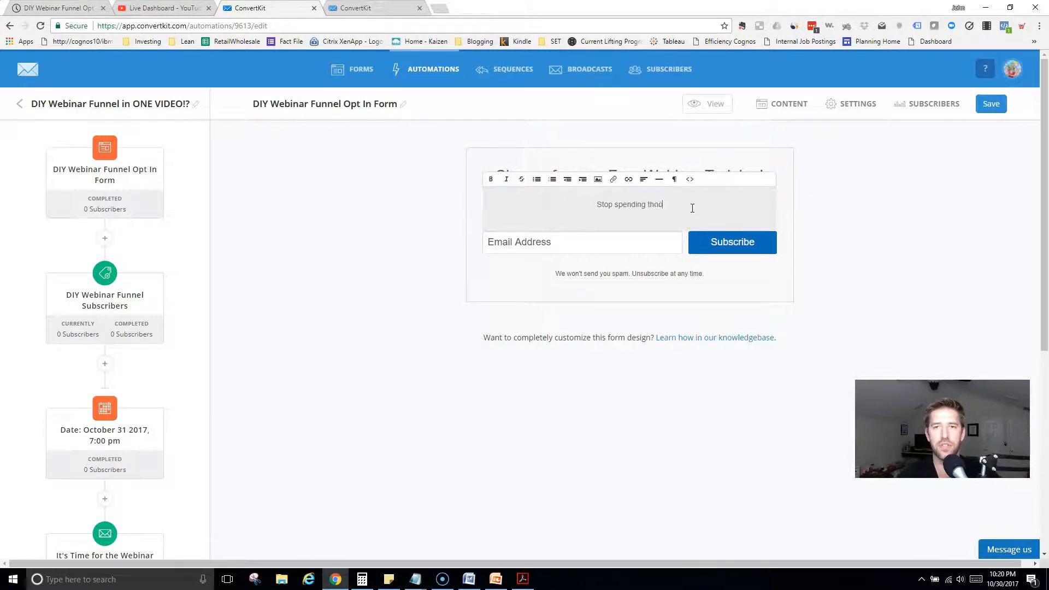
pyautogui.write('nding thousands on Webinar and Funnel Software!!!')
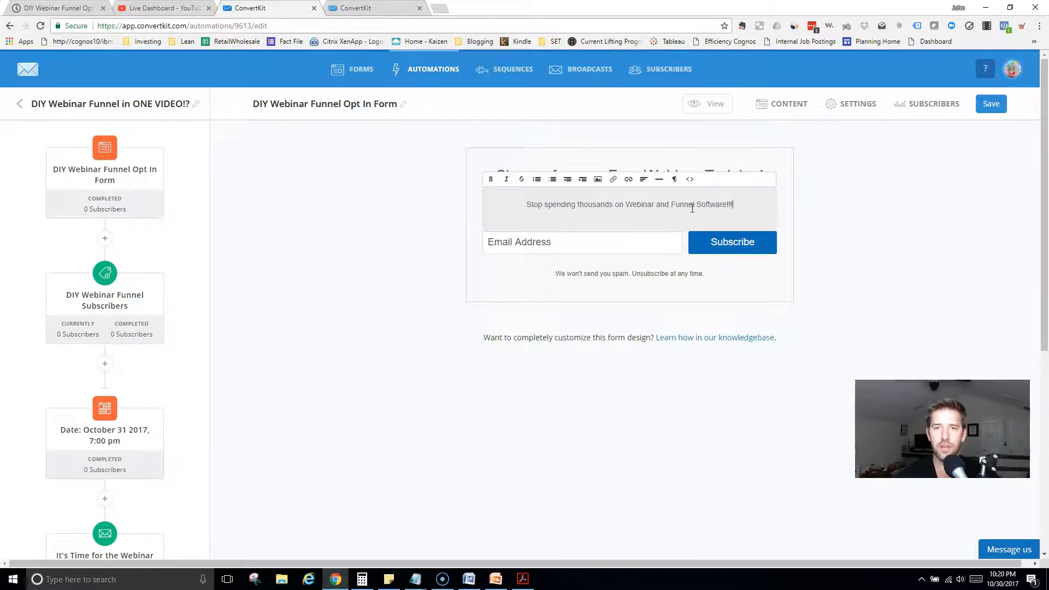
# Set the opt-in form's button text to "Get Access!" and save the form.
pyautogui.doubleClick(732, 240)
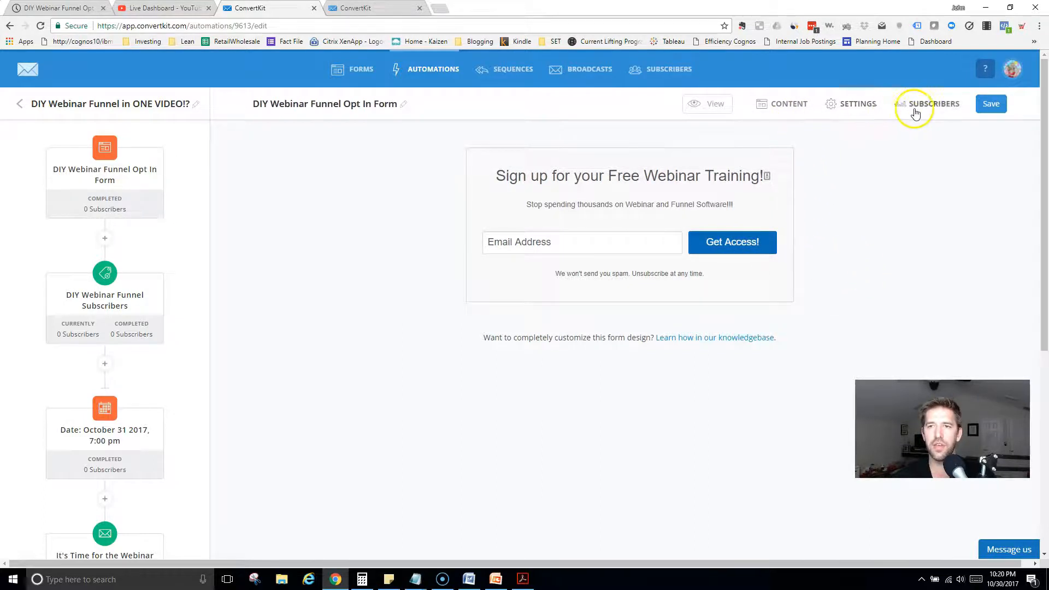
pyautogui.click(986, 108)
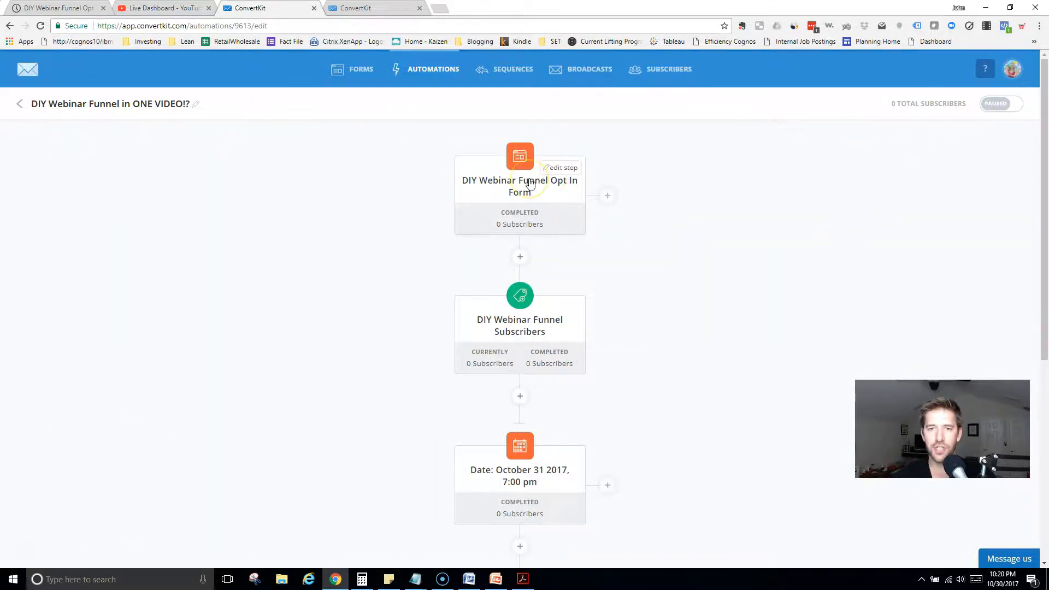
# Reload the live opt-in page and review the updated subscribe form beneath the video.
pyautogui.click(54, 8)
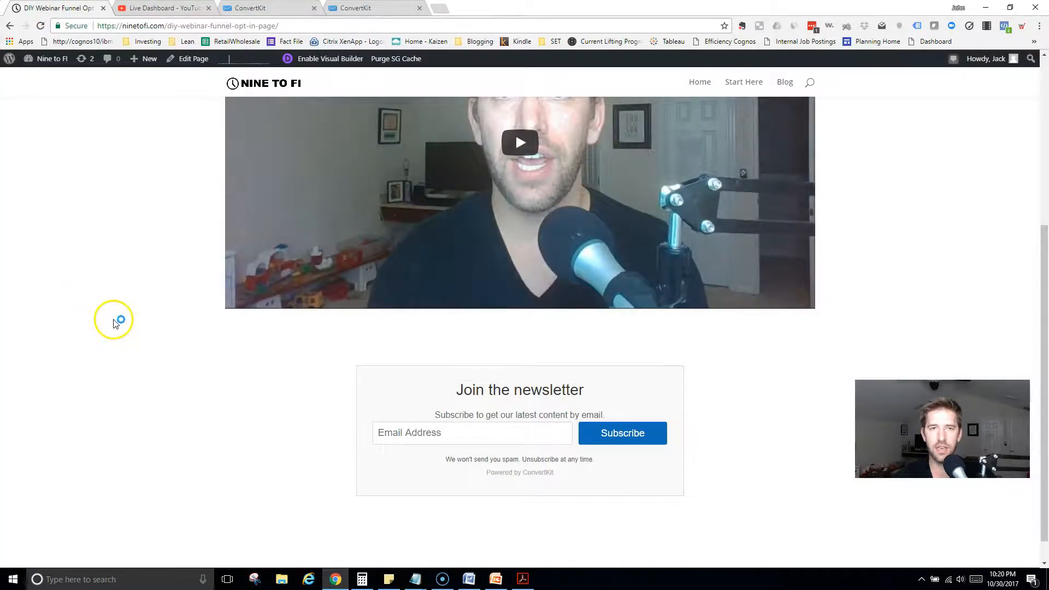
pyautogui.click(41, 26)
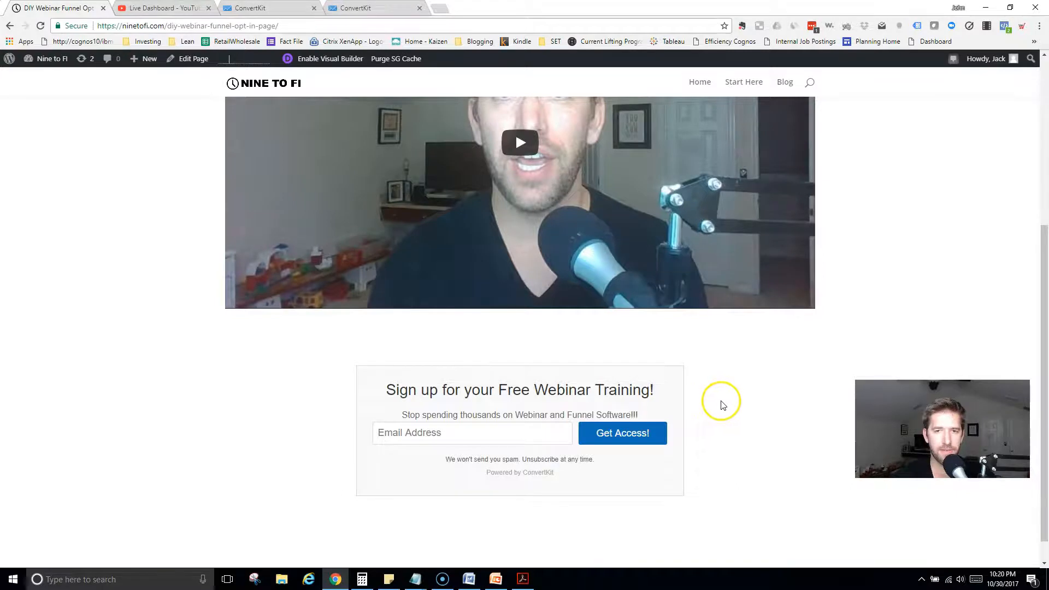
pyautogui.scroll(4, 444, 417)
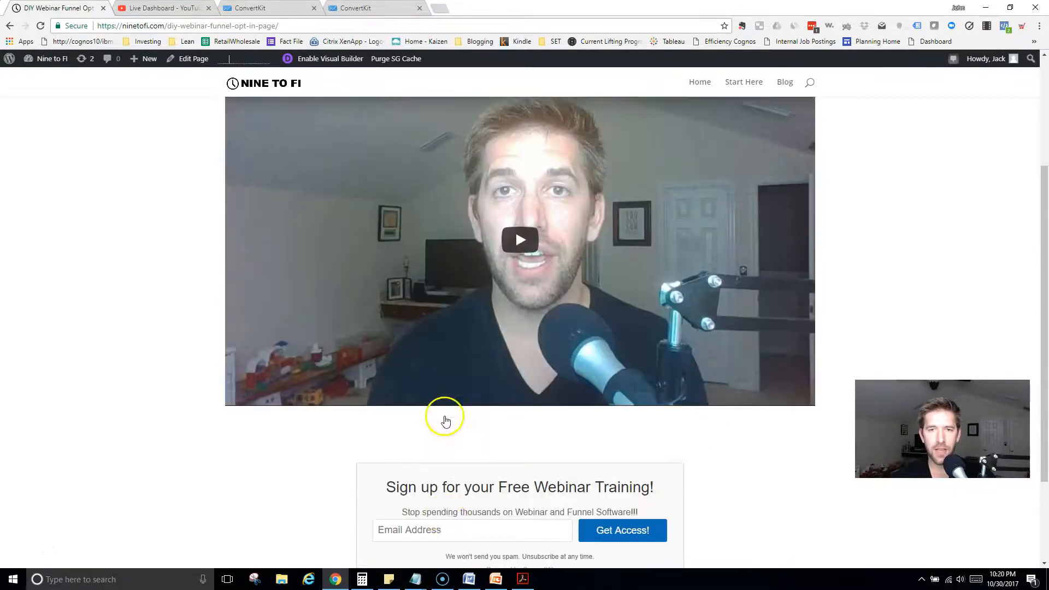
pyautogui.scroll(-4, 468, 328)
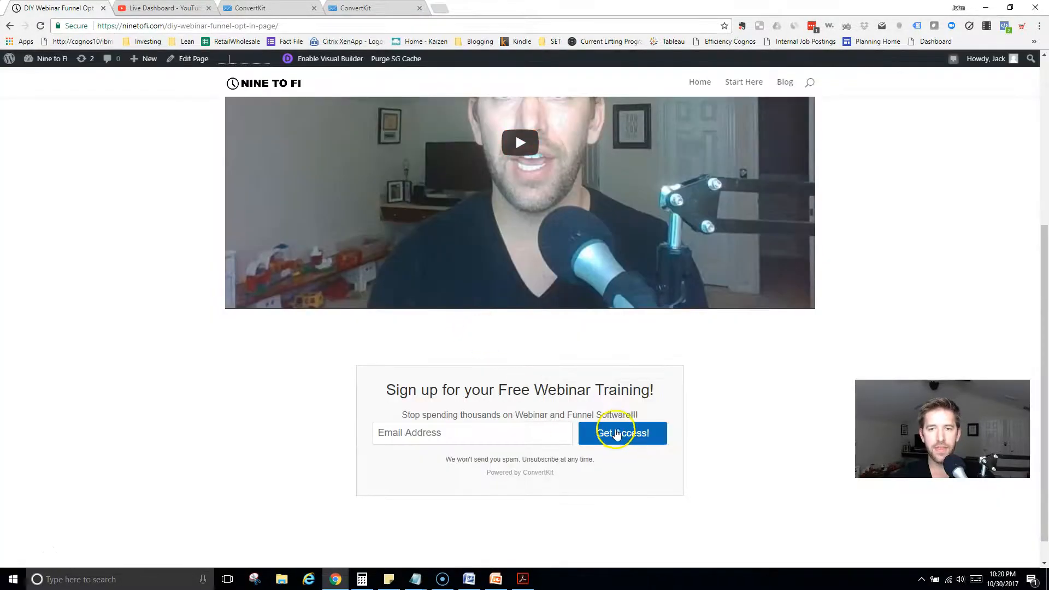
# Open the ConvertKit opt-in form's main settings and check the redirect address for new subscribers.
pyautogui.click(289, 8)
pyautogui.click(508, 188)
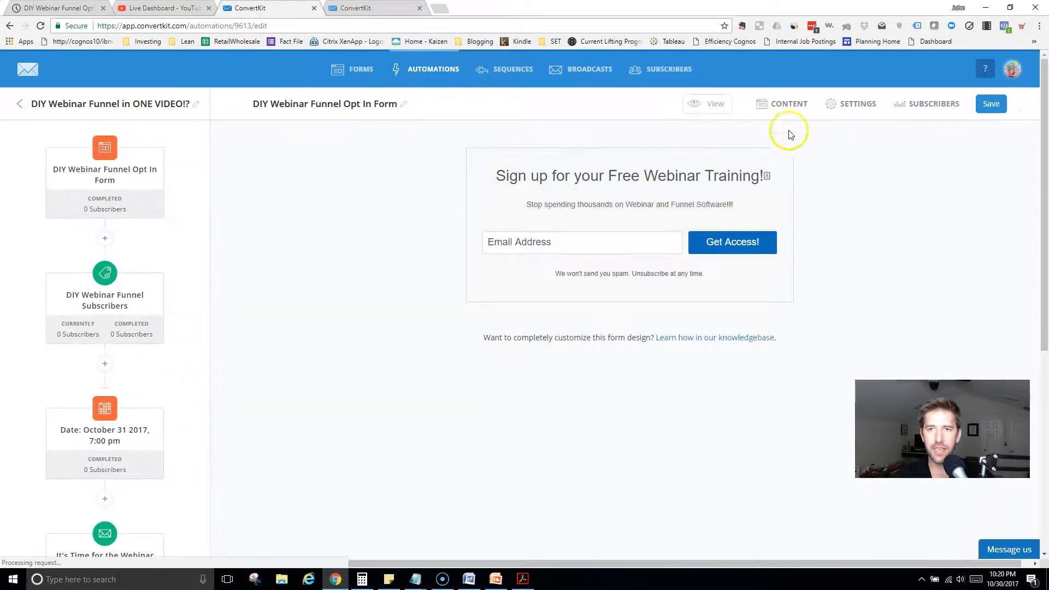
pyautogui.click(857, 104)
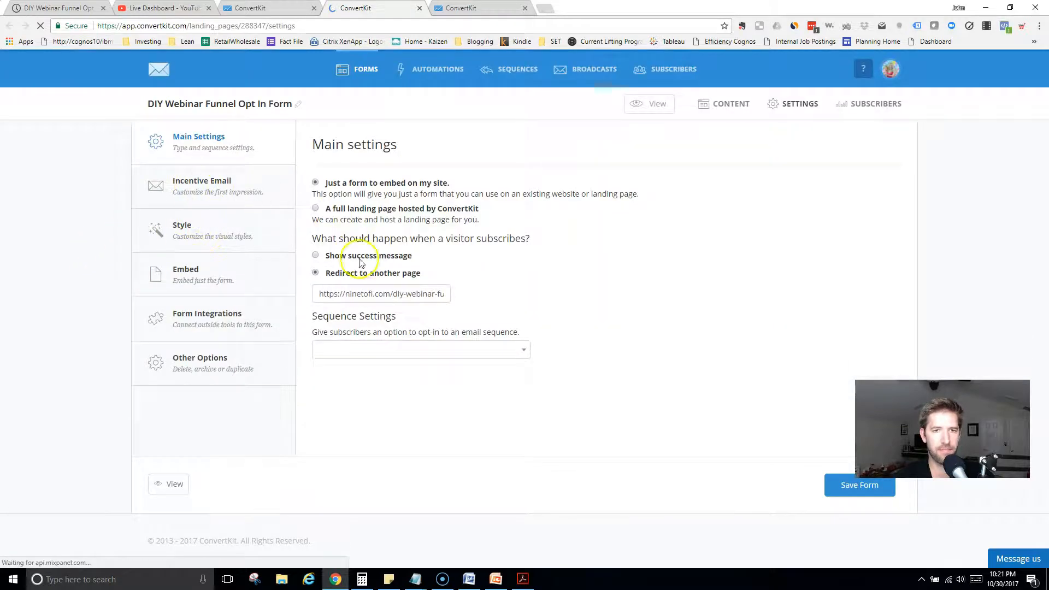
pyautogui.moveTo(430, 290); pyautogui.dragTo(499, 289)
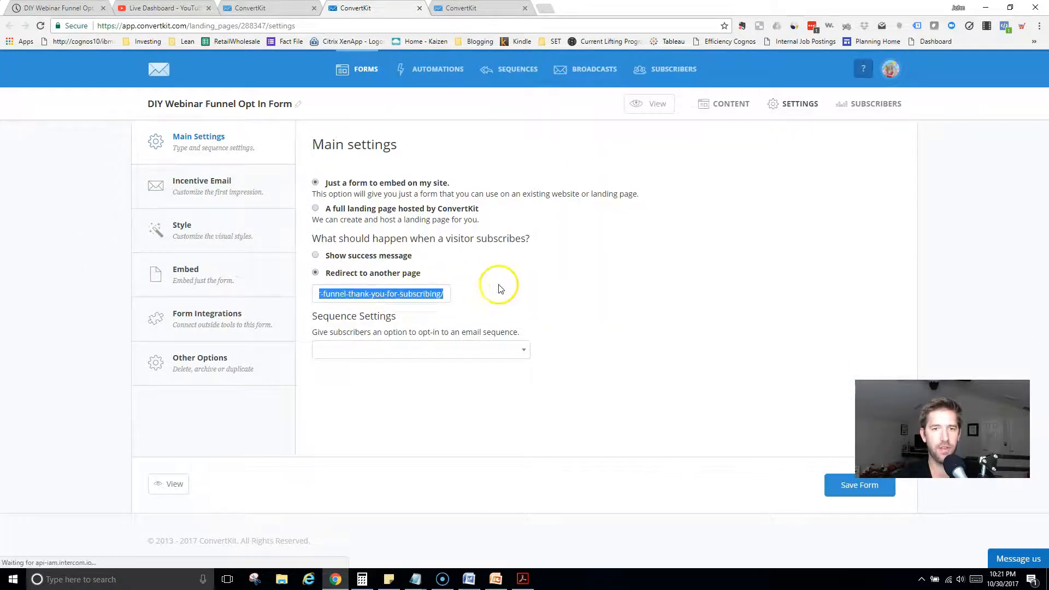
pyautogui.click(512, 295)
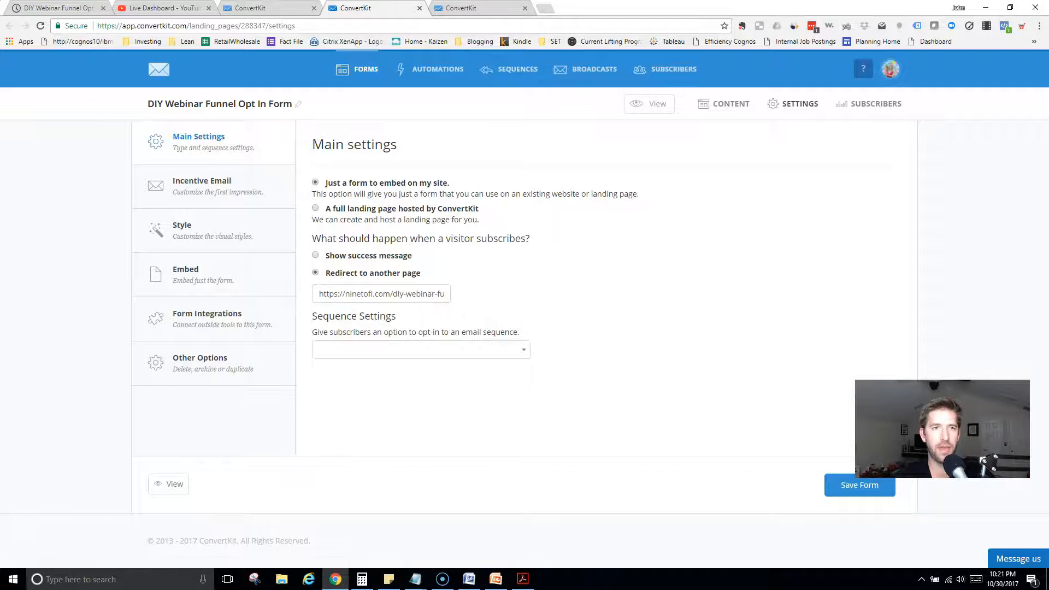
# Open the "DIY Webinar Funnel Thank you for Subscribing" page from the WordPress pages list in the Divi visual builder.
pyautogui.click(58, 8)
pyautogui.scroll(5, 156, 385)
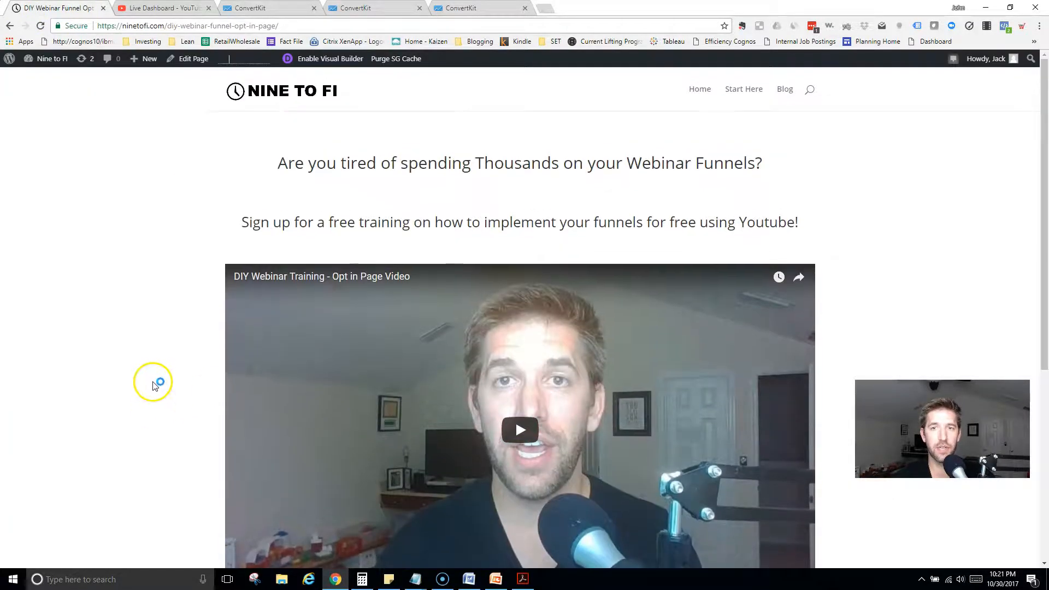
pyautogui.moveTo(51, 66)
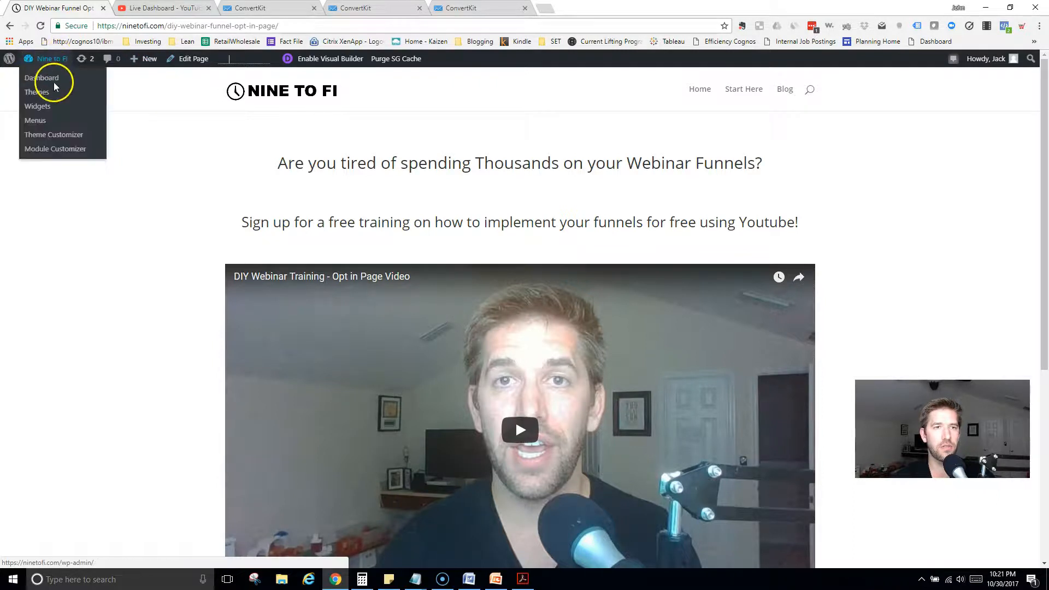
pyautogui.click(53, 81)
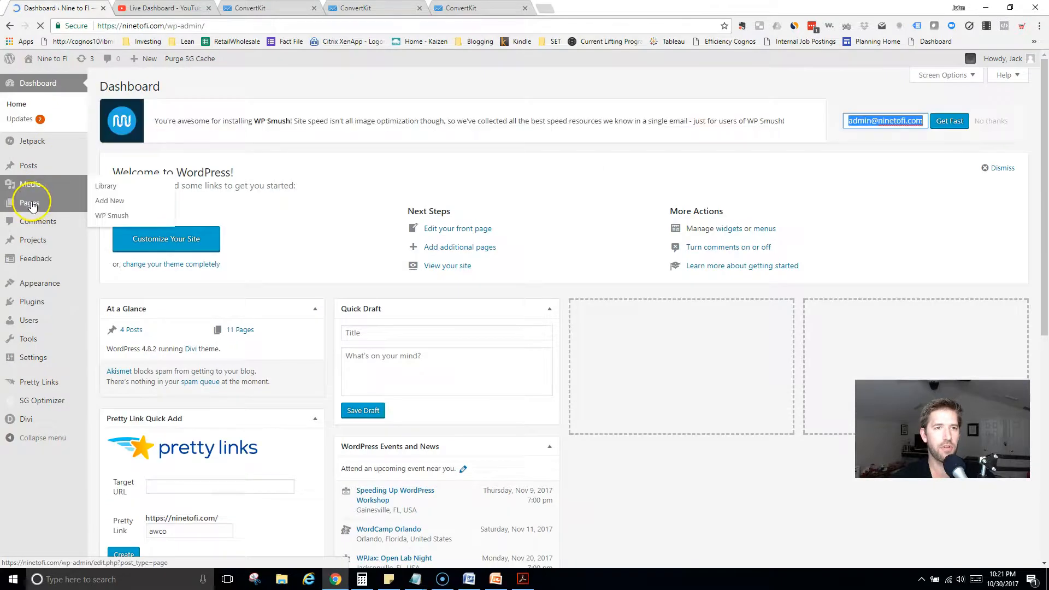
pyautogui.click(104, 203)
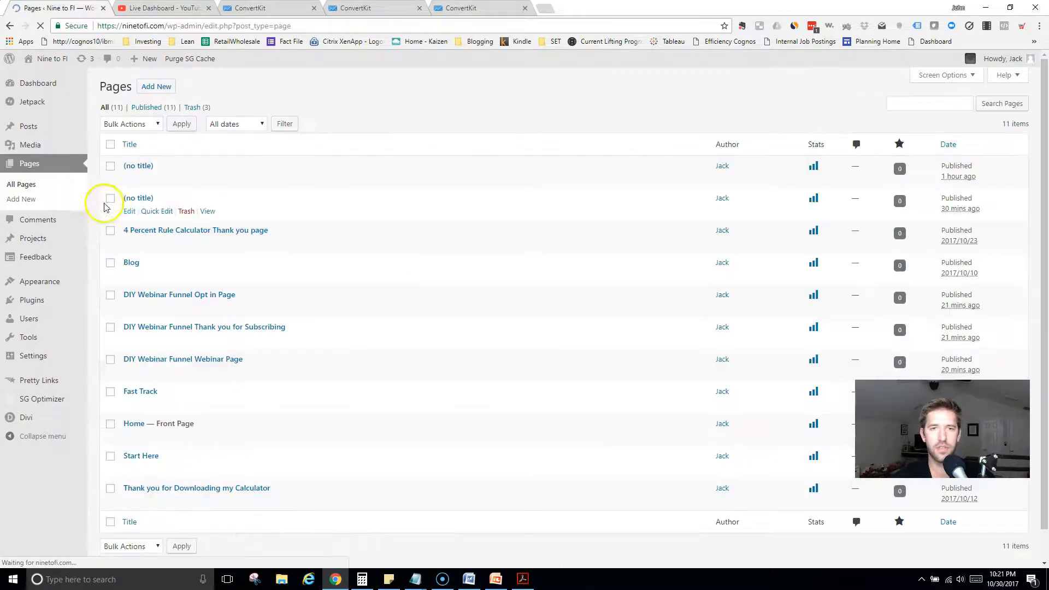
pyautogui.scroll(-1, 496, 247)
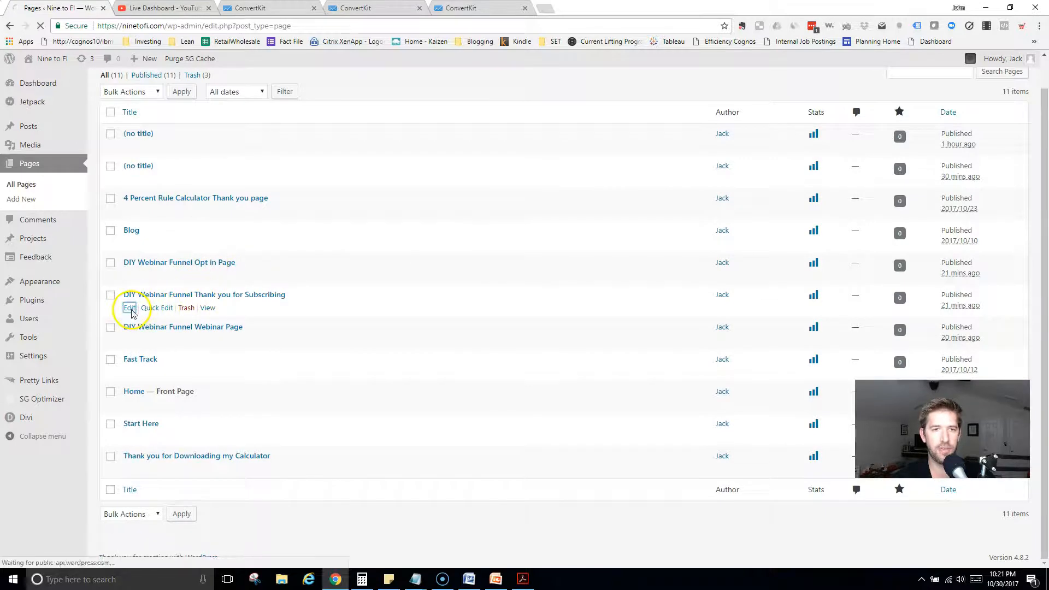
pyautogui.click(132, 306)
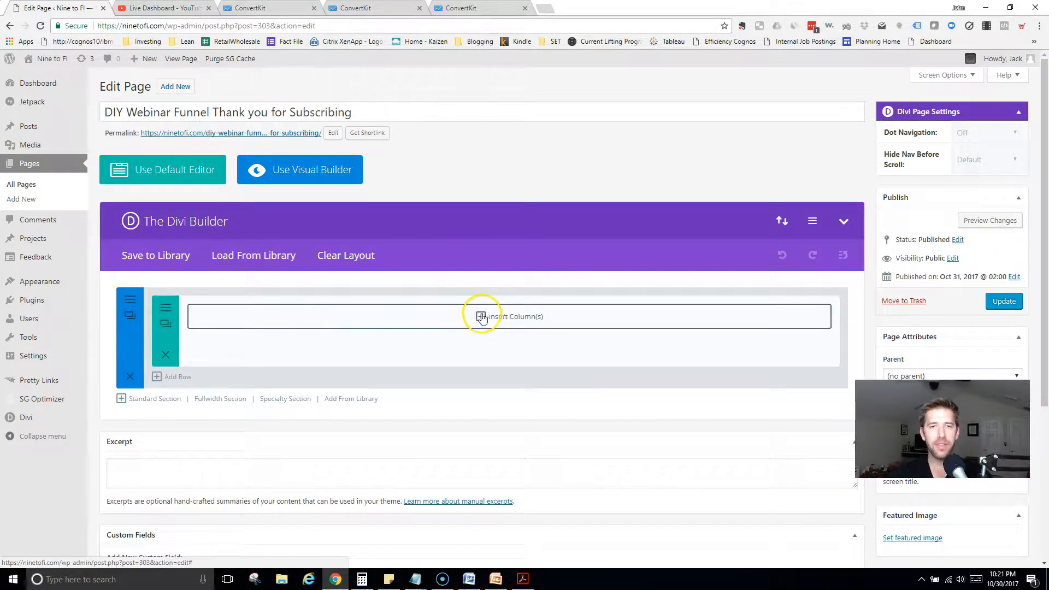
pyautogui.click(301, 170)
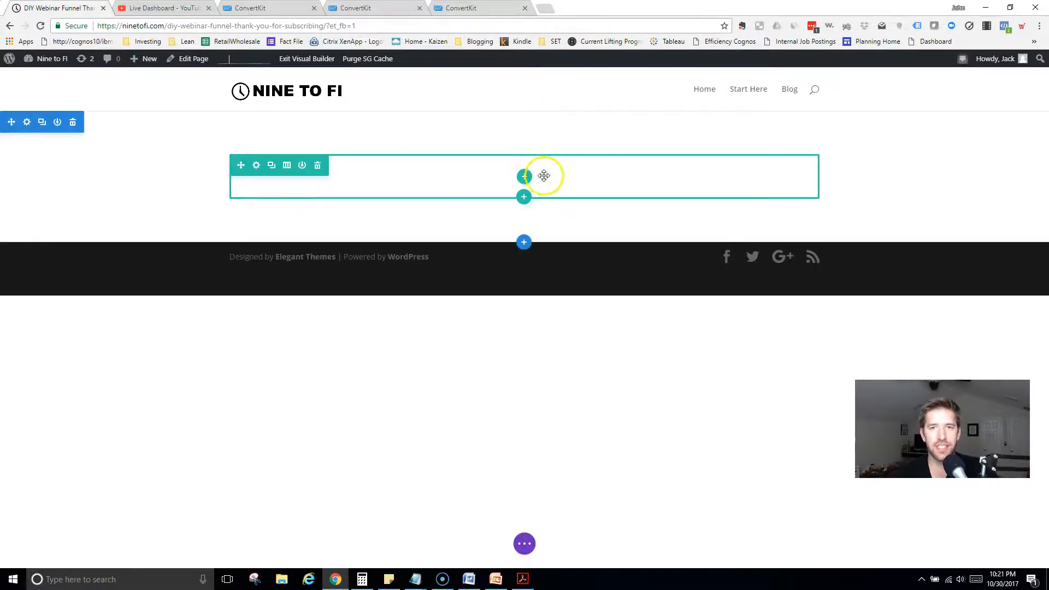
# Insert a single-column row on the thank-you page and add a Text module to it.
pyautogui.click(525, 176)
pyautogui.click(468, 239)
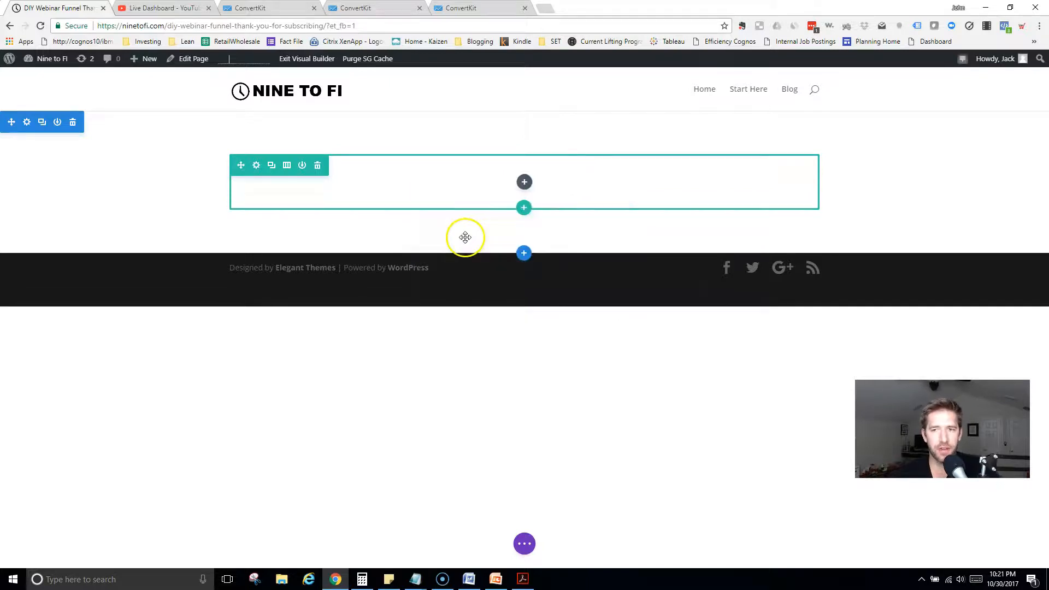
pyautogui.click(524, 182)
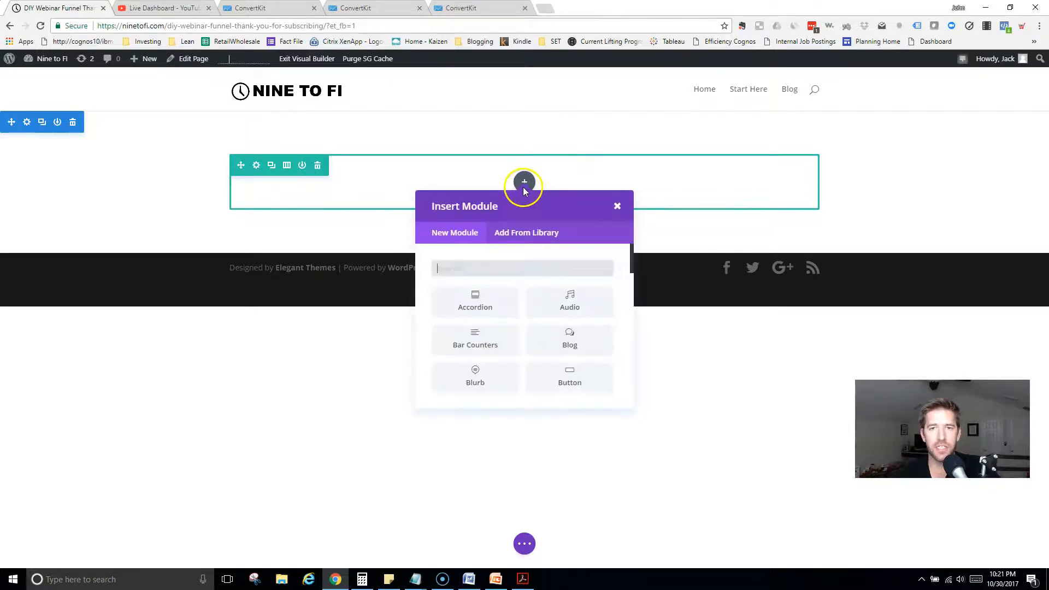
pyautogui.write('vi')
pyautogui.press('BackSpace')
pyautogui.press('BackSpace')
pyautogui.write('tex')
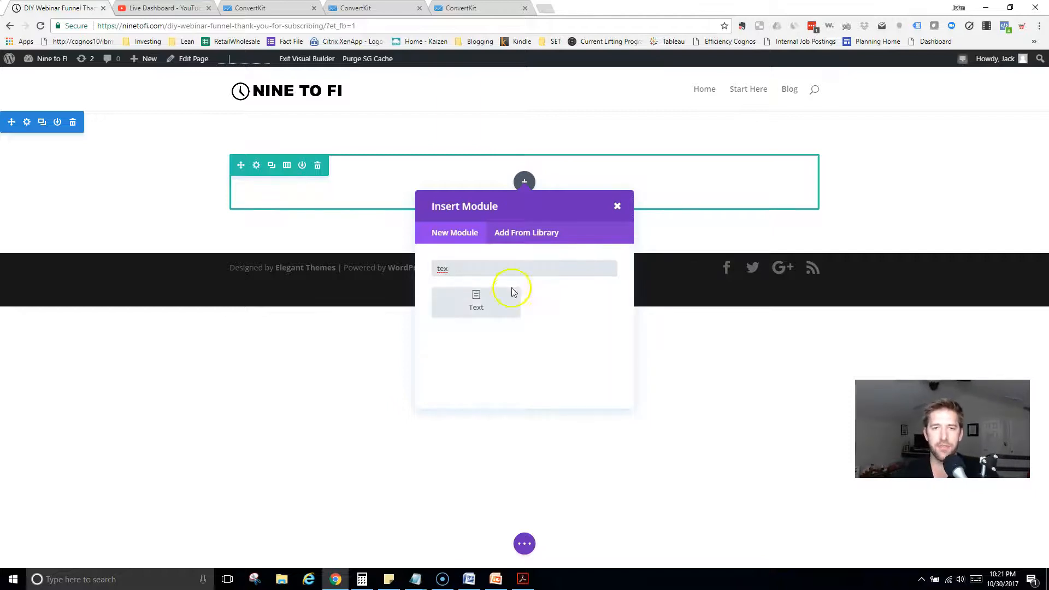
pyautogui.click(489, 305)
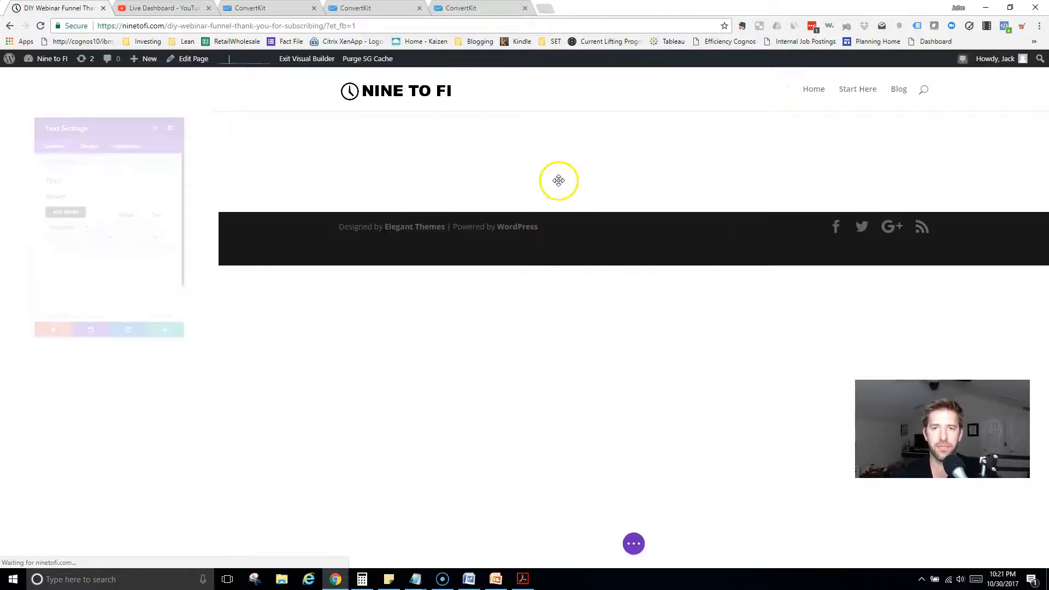
# Enter "THANKS FOR SIGNING UP FOR THE FREE TRAINING!" as a Heading 1 in the Text module.
pyautogui.click(77, 293)
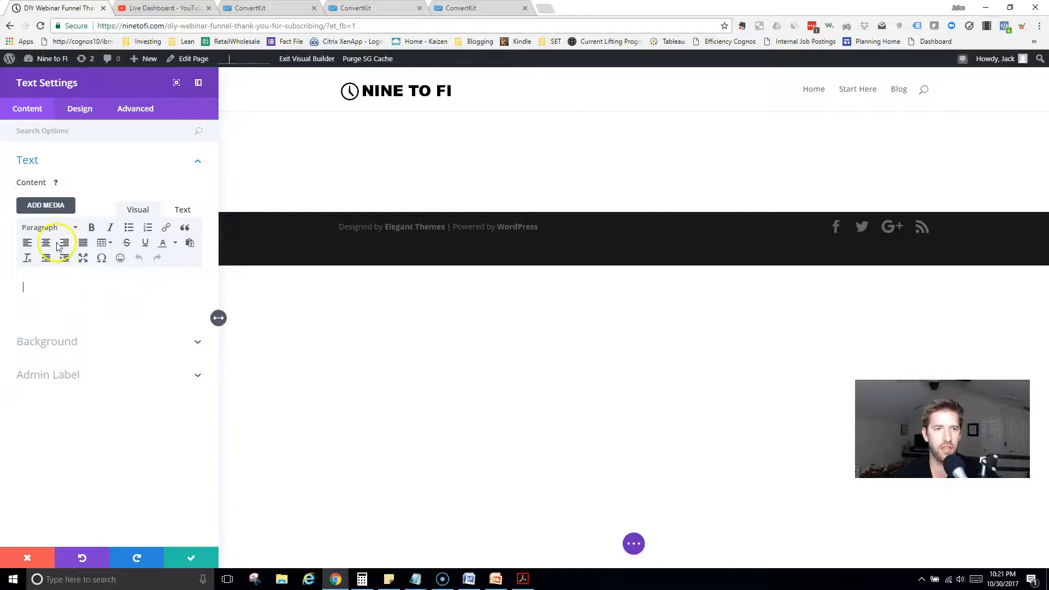
pyautogui.click(49, 227)
pyautogui.click(56, 273)
pyautogui.write('THANKS')
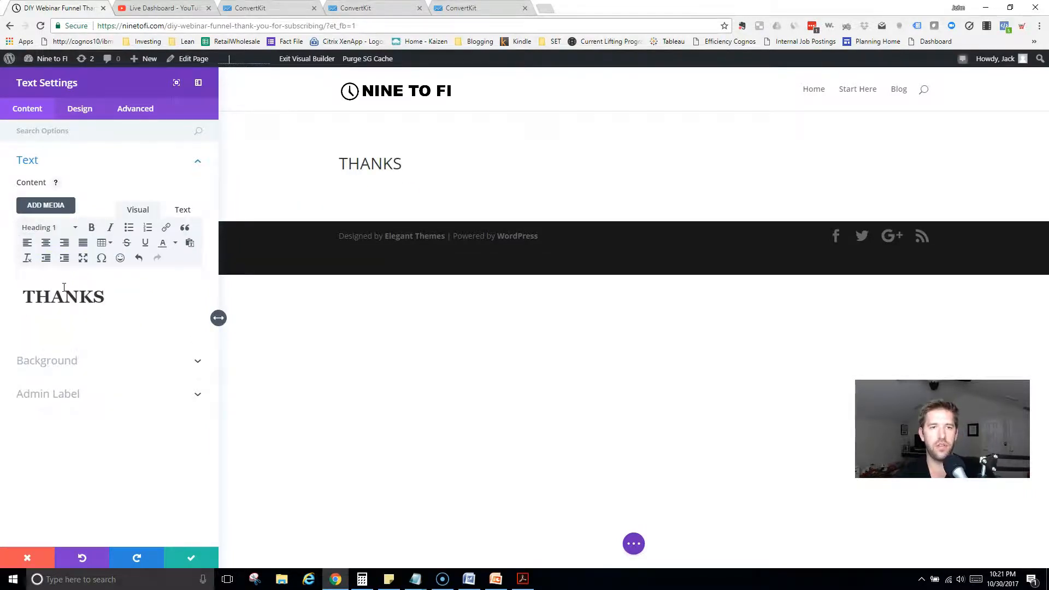
pyautogui.write(' FOR S')
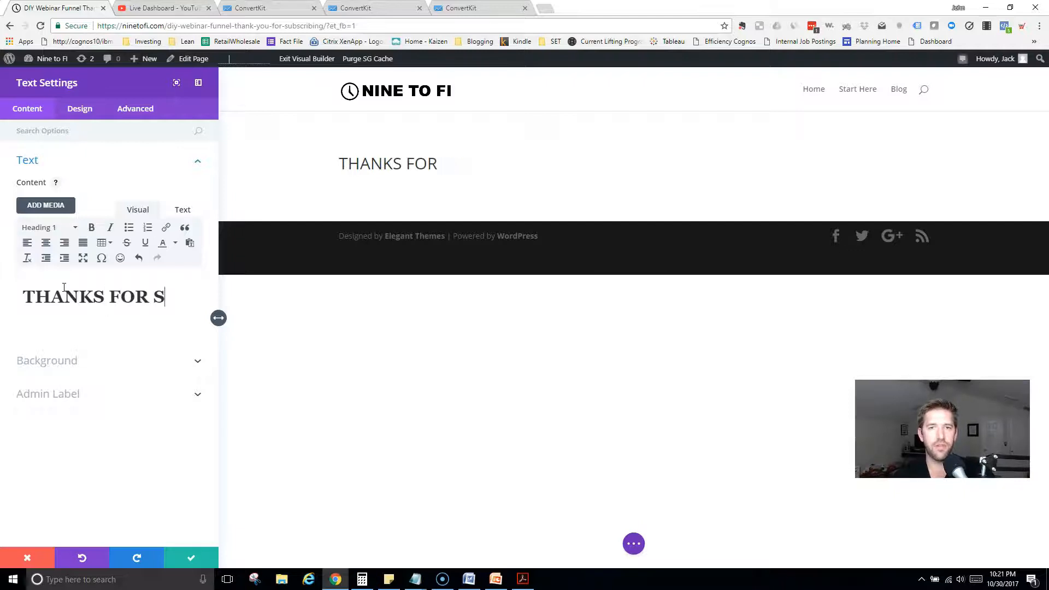
pyautogui.write('IGNING UP FOR THE FREE TRAINING!')
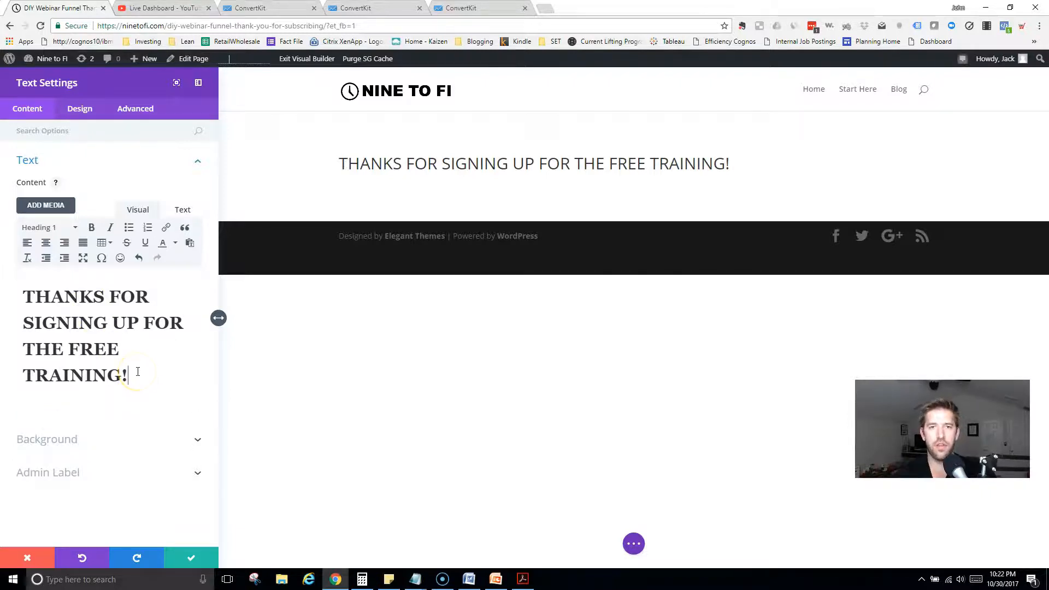
# Add the paragraph "Make sure to confirm your subscription in your email inbox now! (it may be in your spam folder)" below the heading.
pyautogui.press('Return')
pyautogui.press('Return')
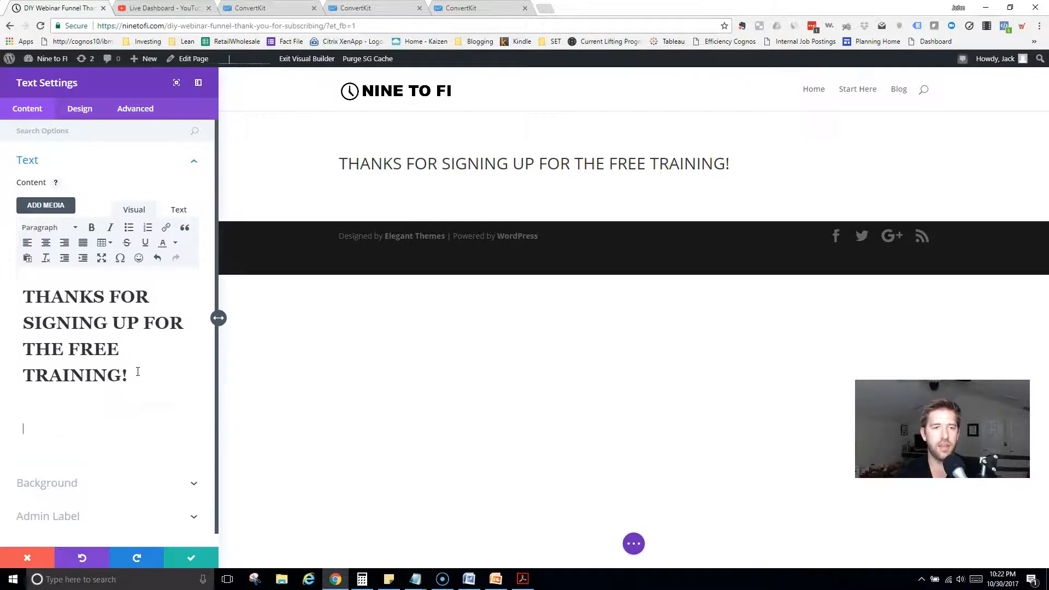
pyautogui.write('m')
pyautogui.write('Make sure to confirm your subscri')
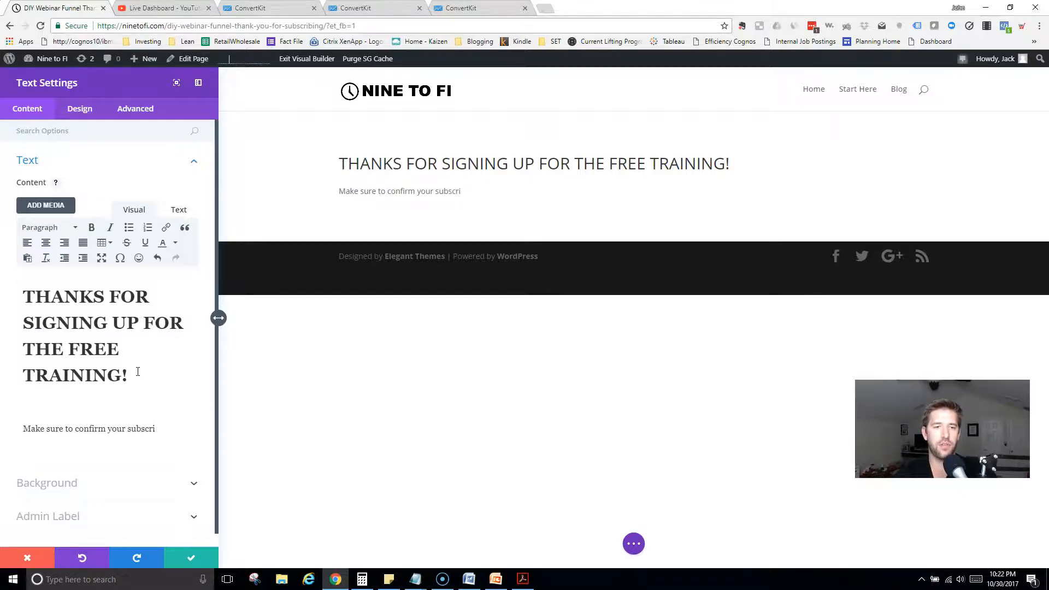
pyautogui.write('ption in your email inbox now! (it may be in your p')
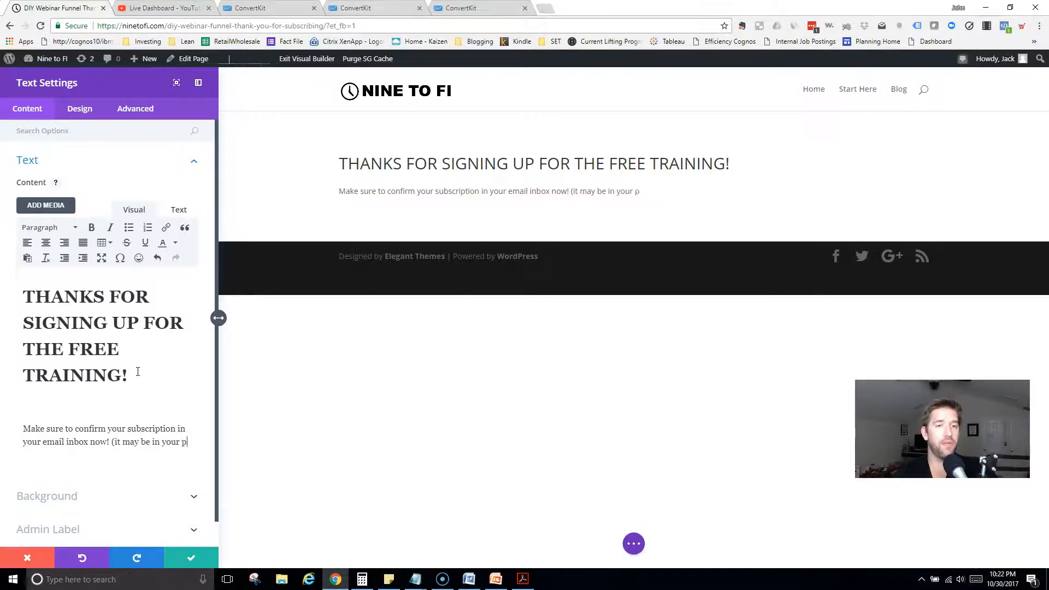
pyautogui.press('BackSpace')
pyautogui.write('spam folder')
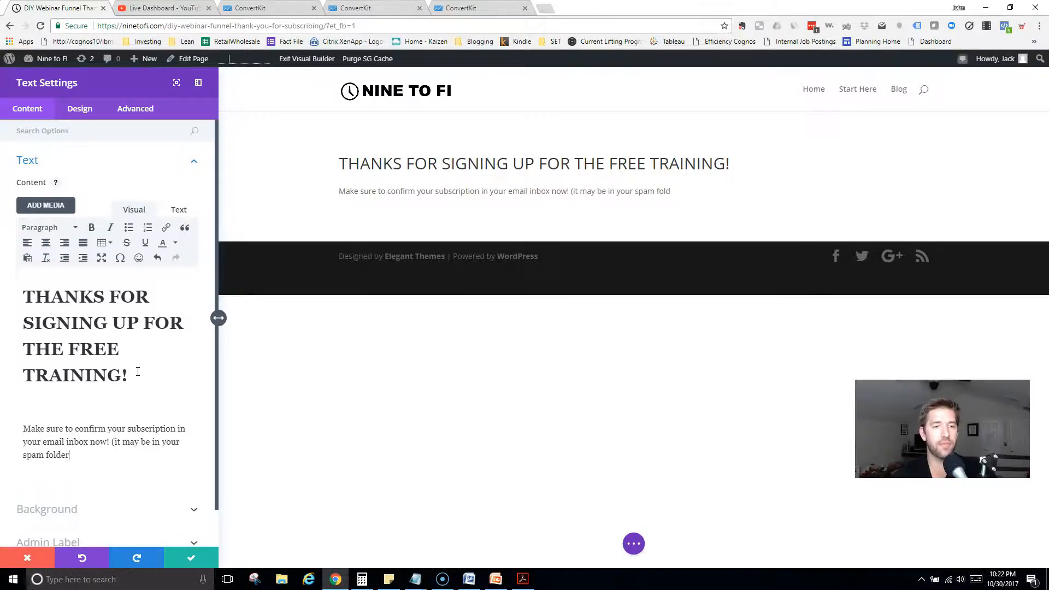
# Center the heading and paragraph of the Text module and save the module.
pyautogui.hotkey('ctrl', 'a')
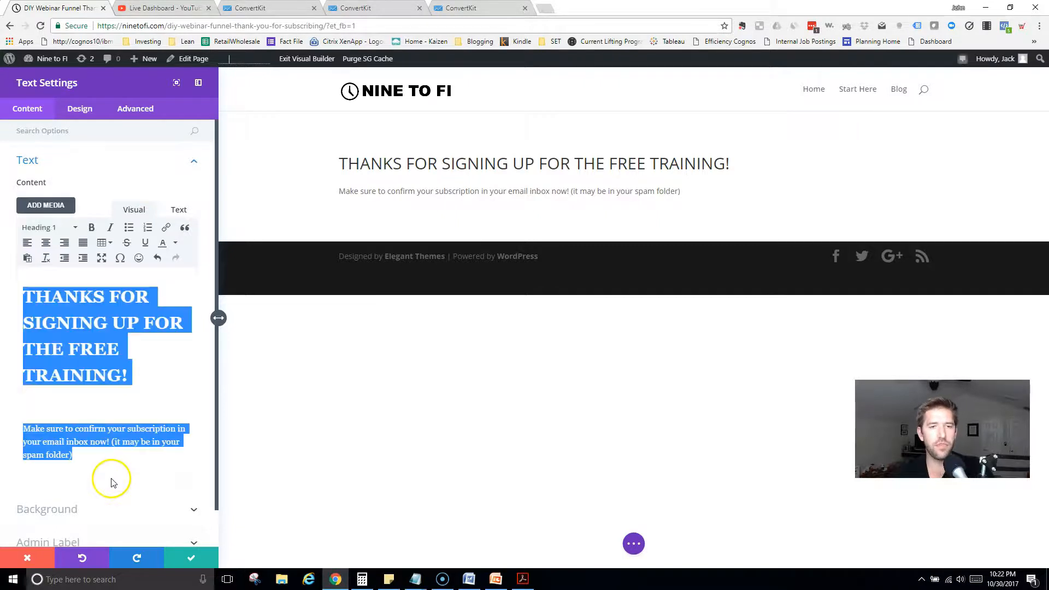
pyautogui.click(46, 242)
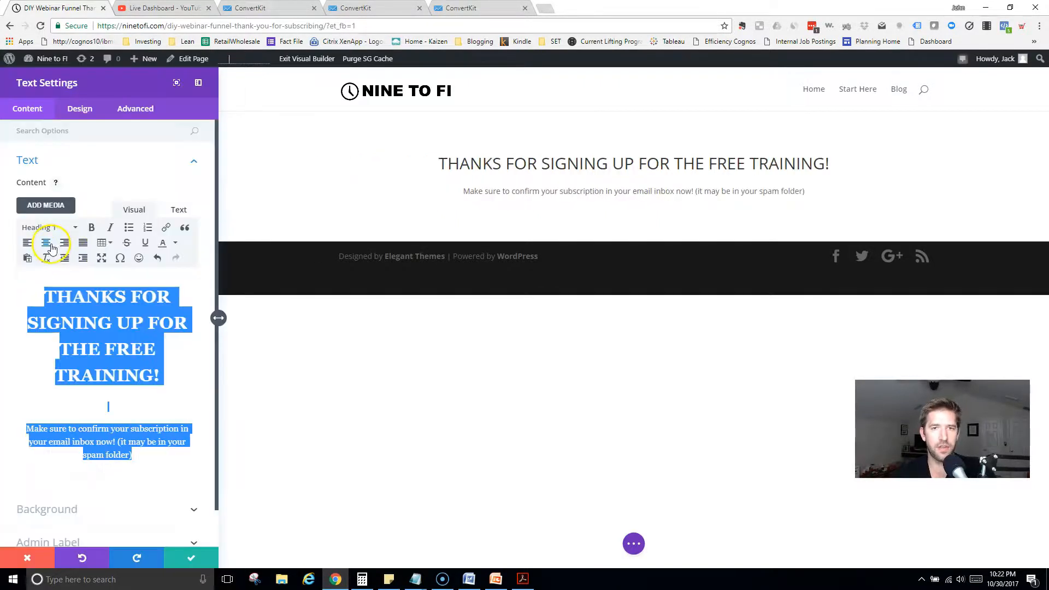
pyautogui.click(819, 189)
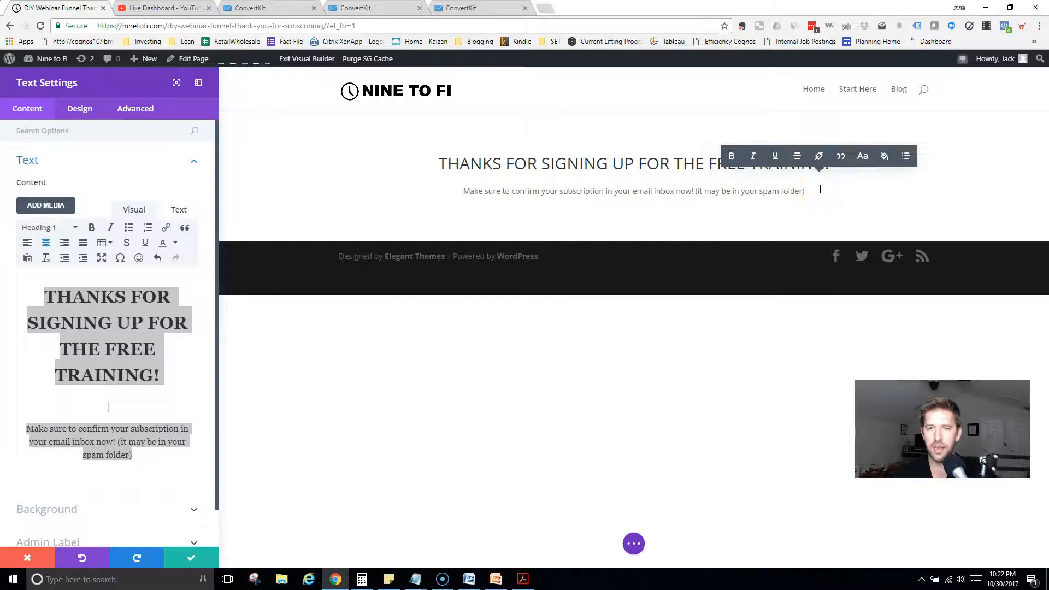
pyautogui.click(627, 228)
pyautogui.click(189, 558)
# Insert a single-column row below the heading text on the thank-you page and add a Video module to it.
pyautogui.click(524, 210)
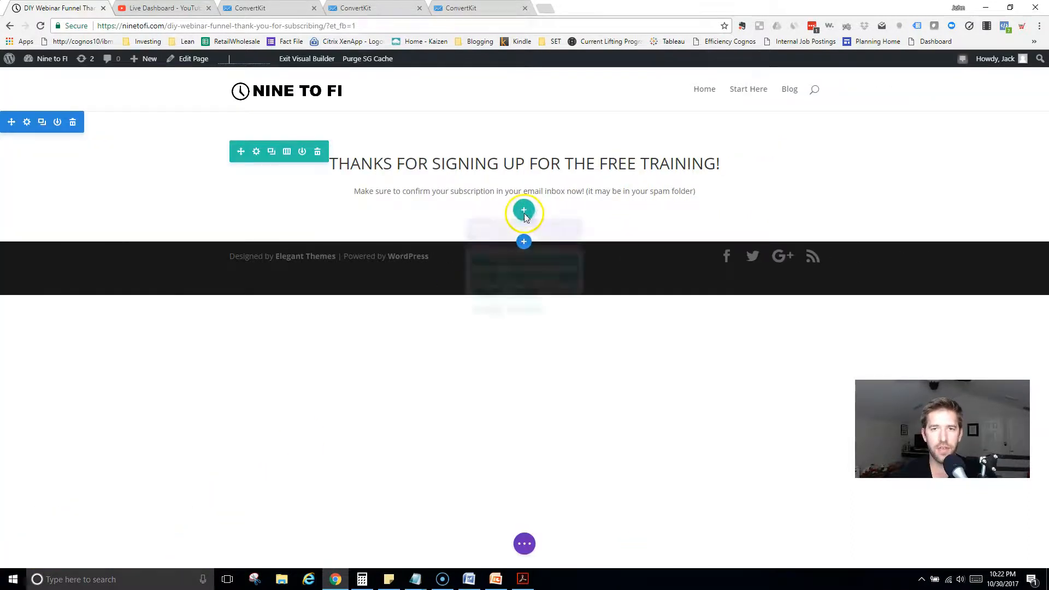
pyautogui.click(475, 300)
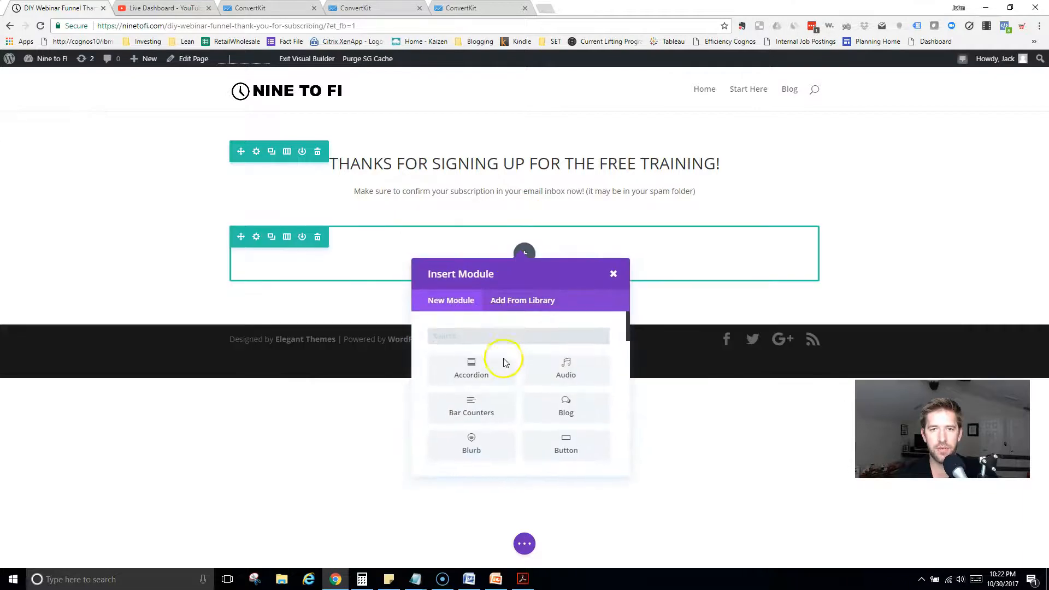
pyautogui.write('vid')
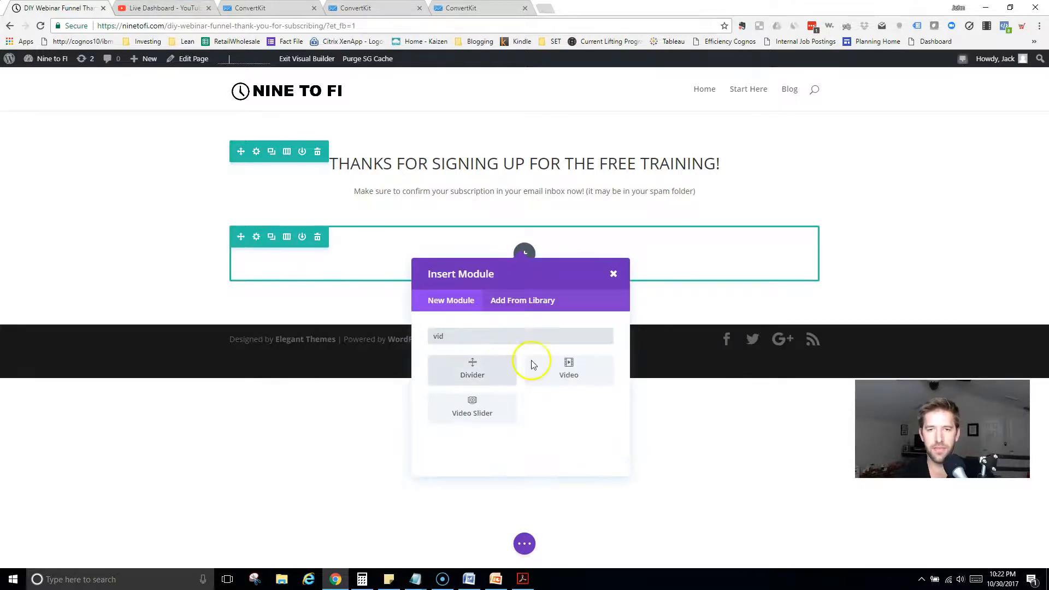
pyautogui.click(568, 376)
pyautogui.hotkey('alt', 'Tab')
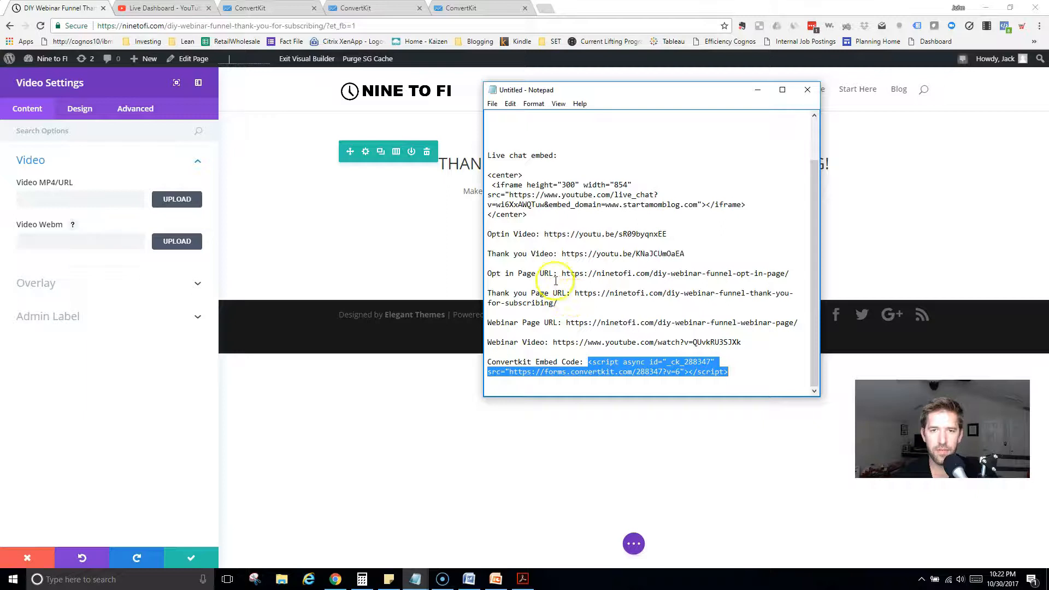
pyautogui.moveTo(613, 254); pyautogui.dragTo(689, 253)
pyautogui.hotkey('ctrl', 'c')
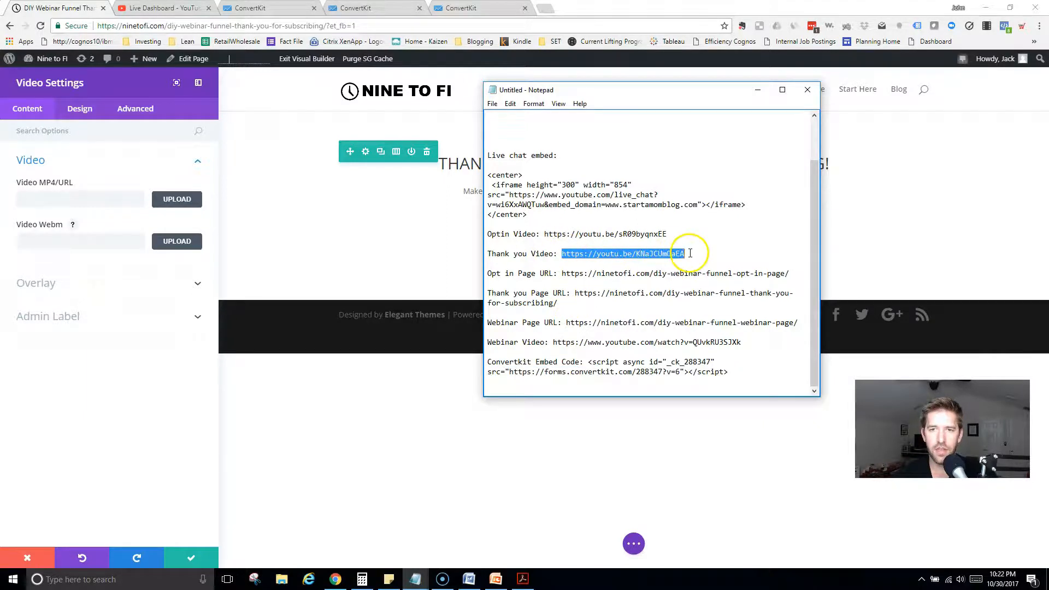
pyautogui.click(56, 199)
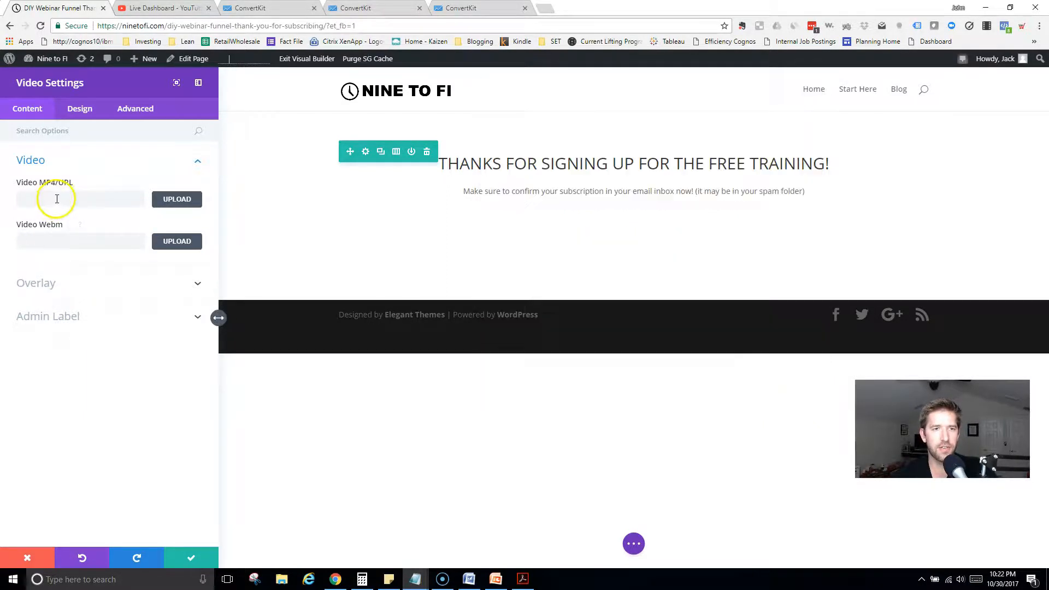
pyautogui.hotkey('ctrl', 'v')
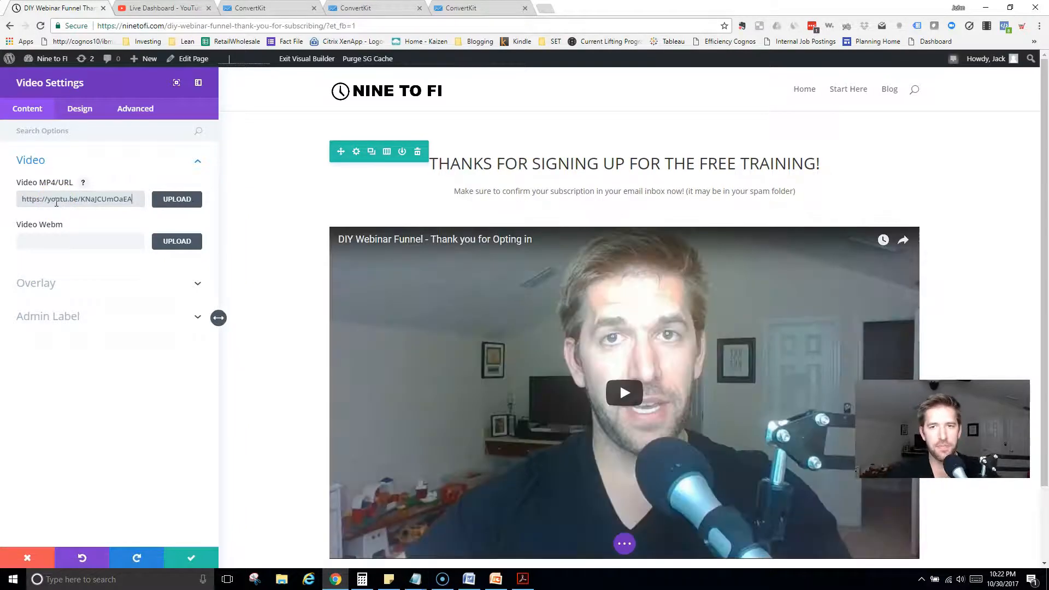
# Play the embedded thank-you video briefly to check it, pause it, and save the Video module.
pyautogui.click(182, 146)
pyautogui.scroll(-2, 660, 159)
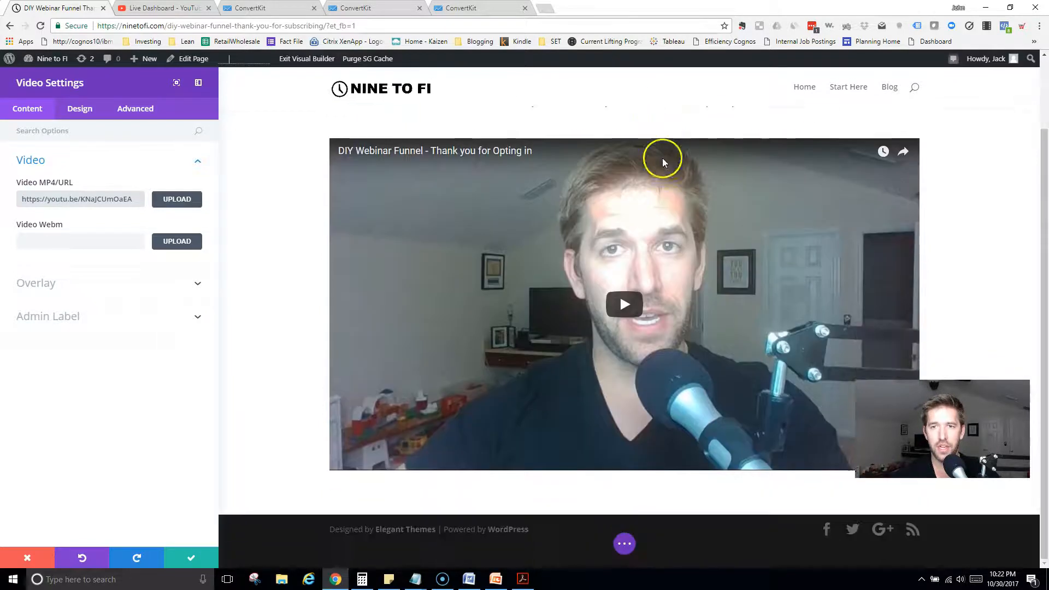
pyautogui.scroll(2, 675, 294)
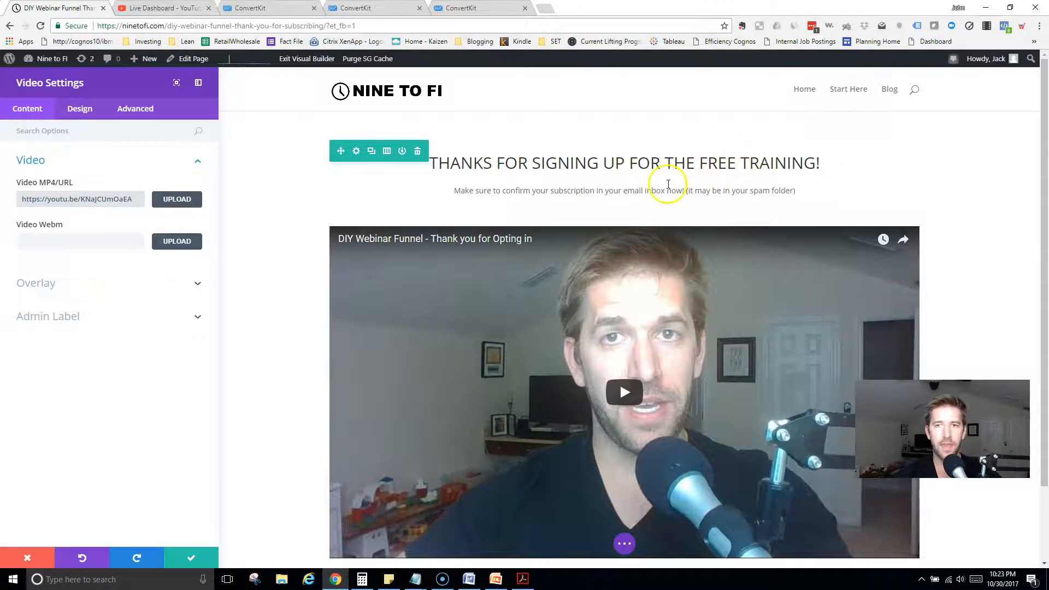
pyautogui.click(644, 358)
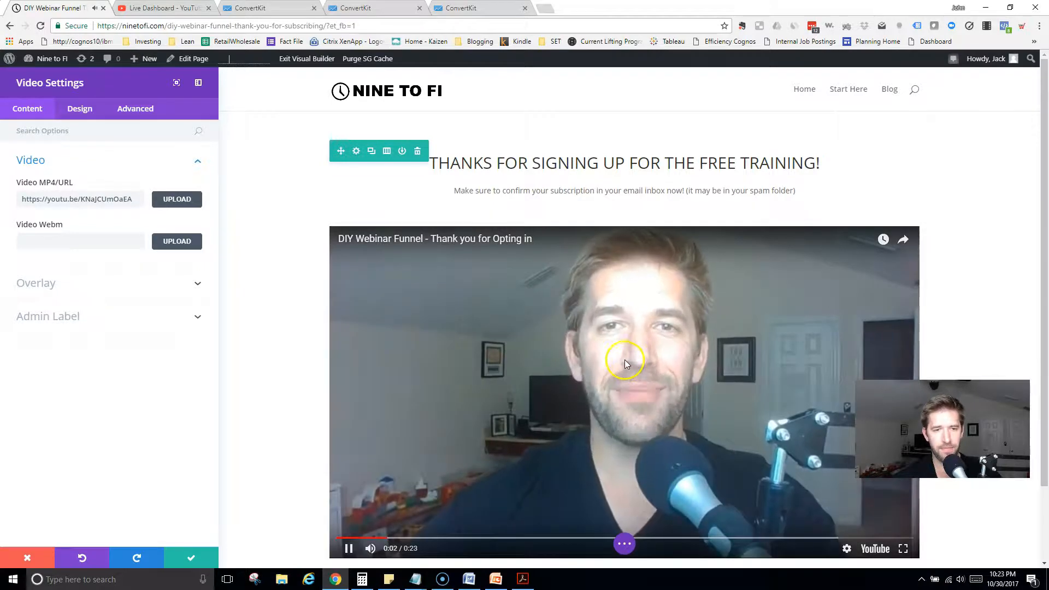
pyautogui.scroll(-1, 624, 359)
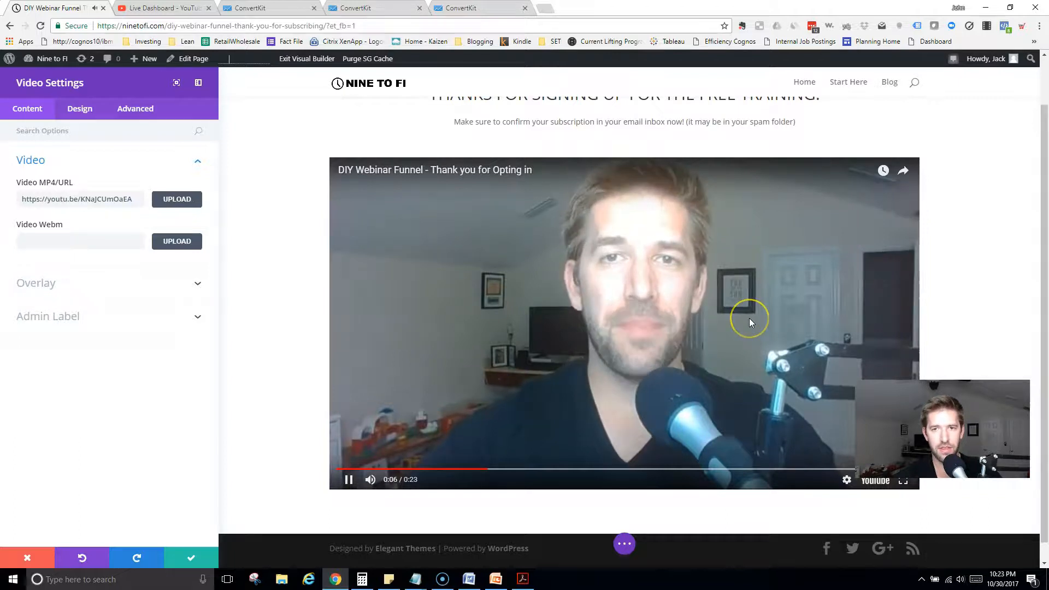
pyautogui.click(659, 322)
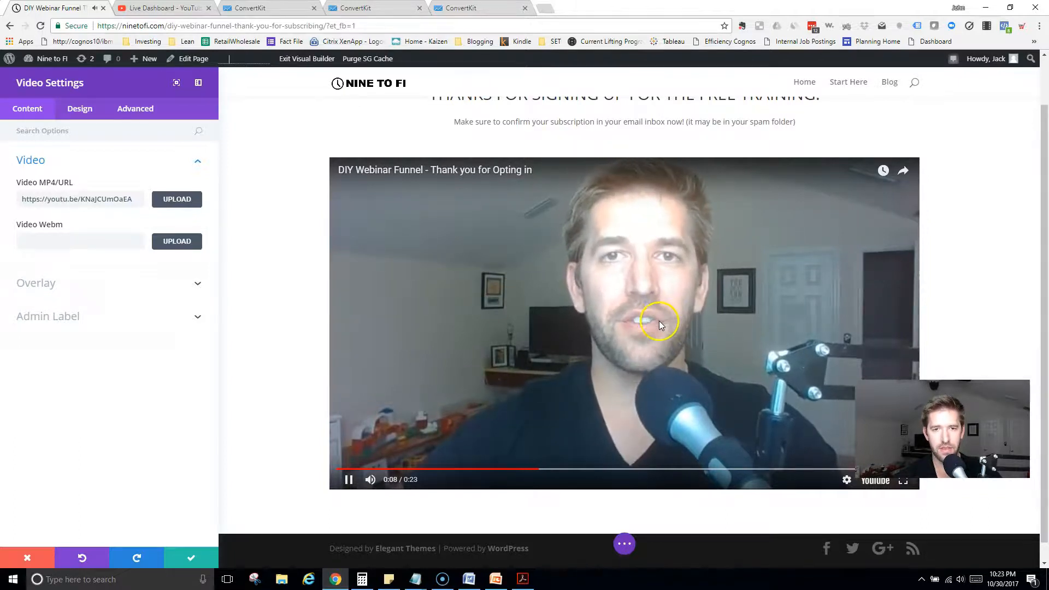
pyautogui.scroll(2, 605, 380)
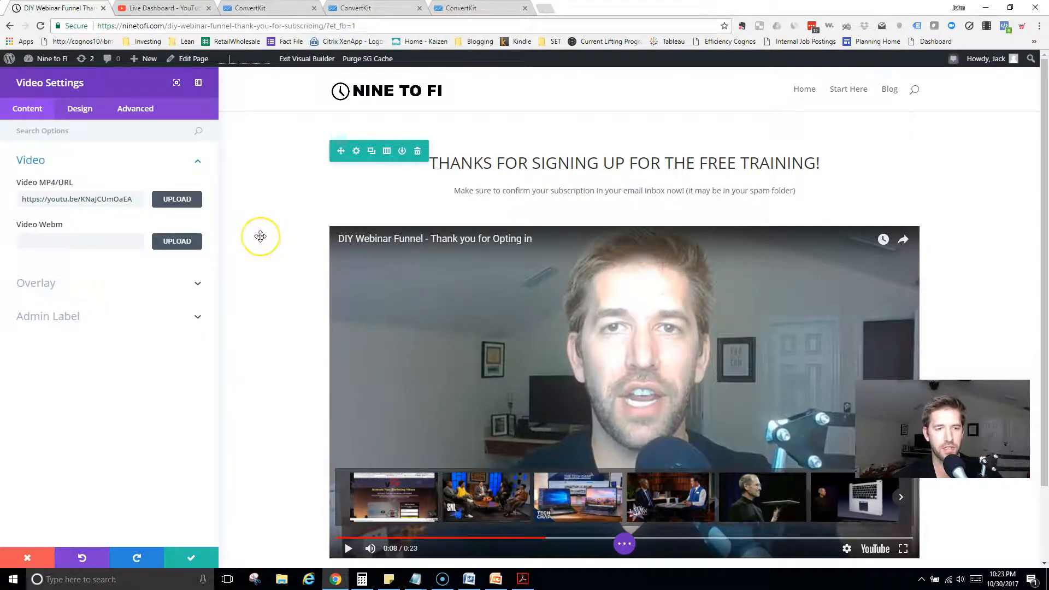
pyautogui.press('XF86AudioLowerVolume')
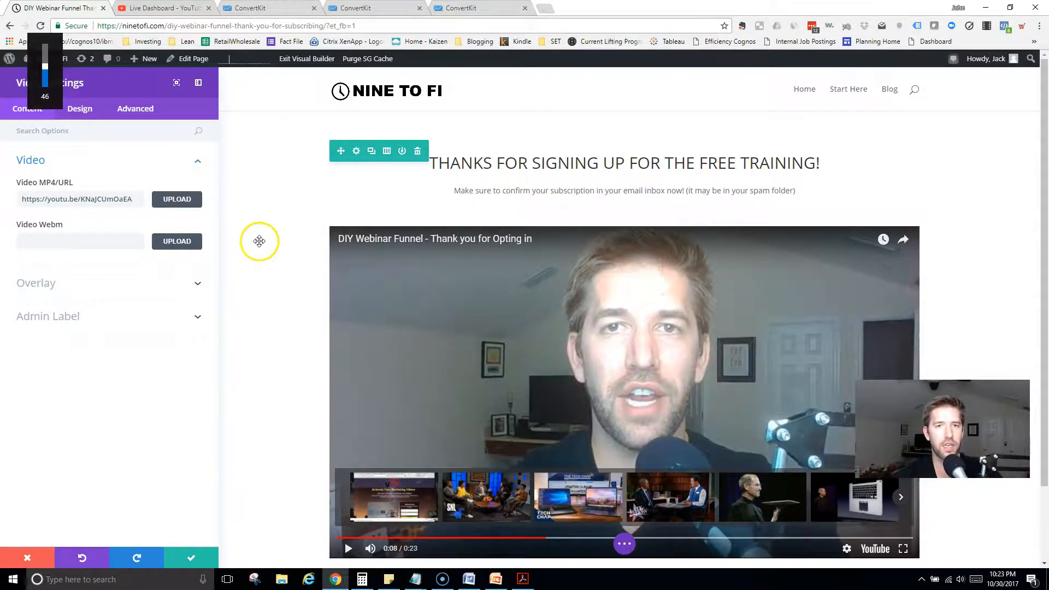
pyautogui.click(192, 555)
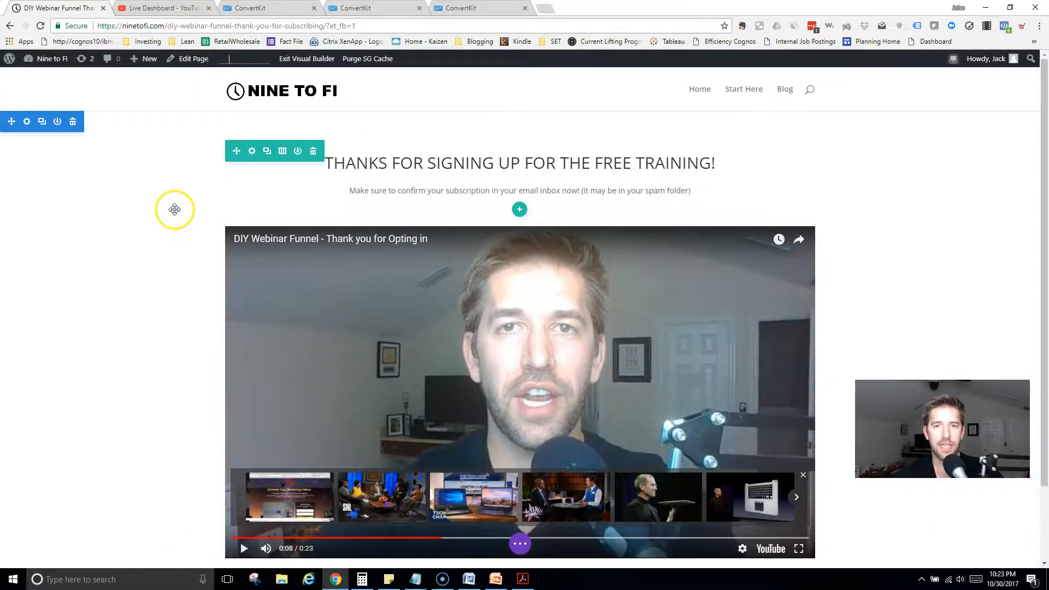
# Check the funnel overview diagram in the Acrobat Reader instructions PDF, and save the thank-you page back in the browser.
pyautogui.hotkey('alt', 'Tab')
pyautogui.hotkey('alt', 'Tab')
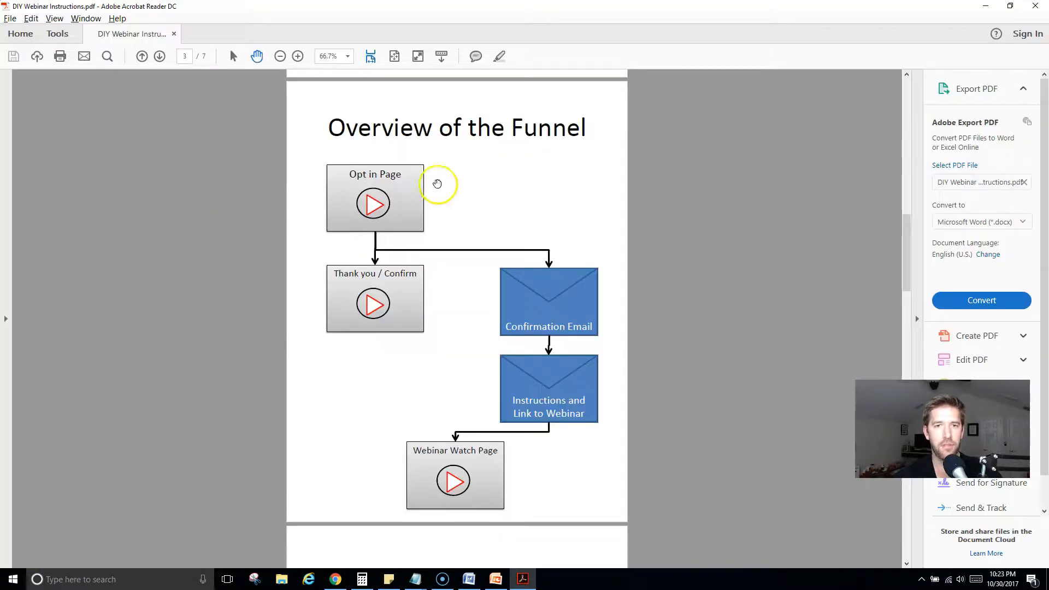
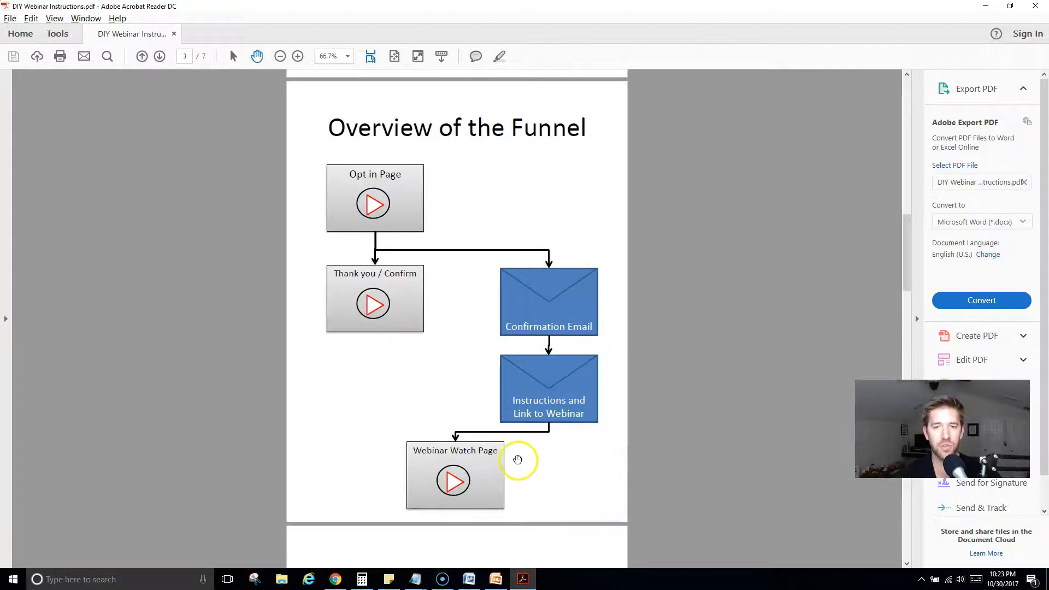
pyautogui.hotkey('alt', 'Tab')
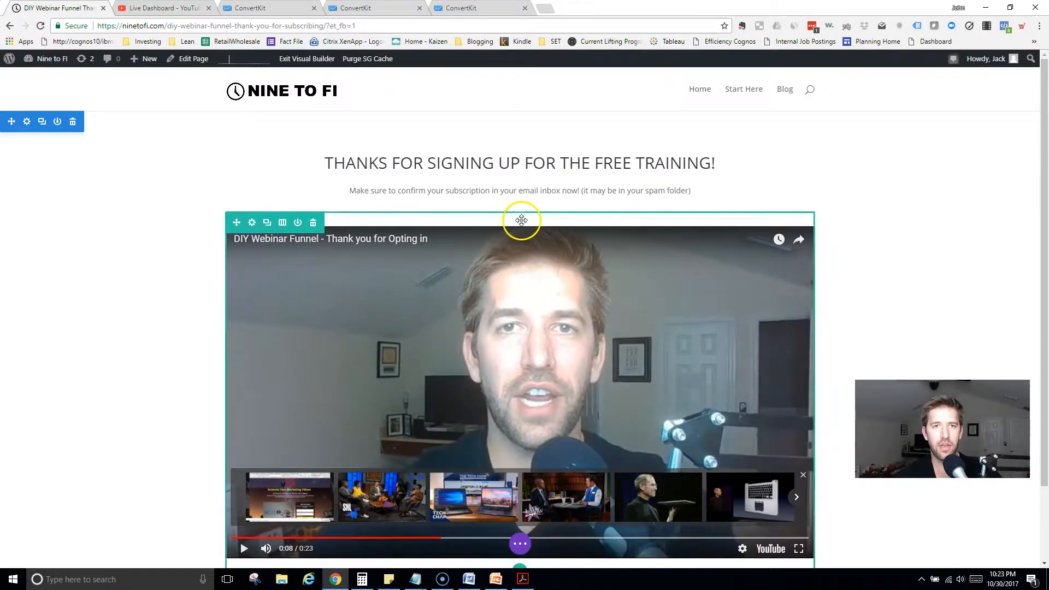
pyautogui.scroll(-1, 550, 531)
pyautogui.click(519, 544)
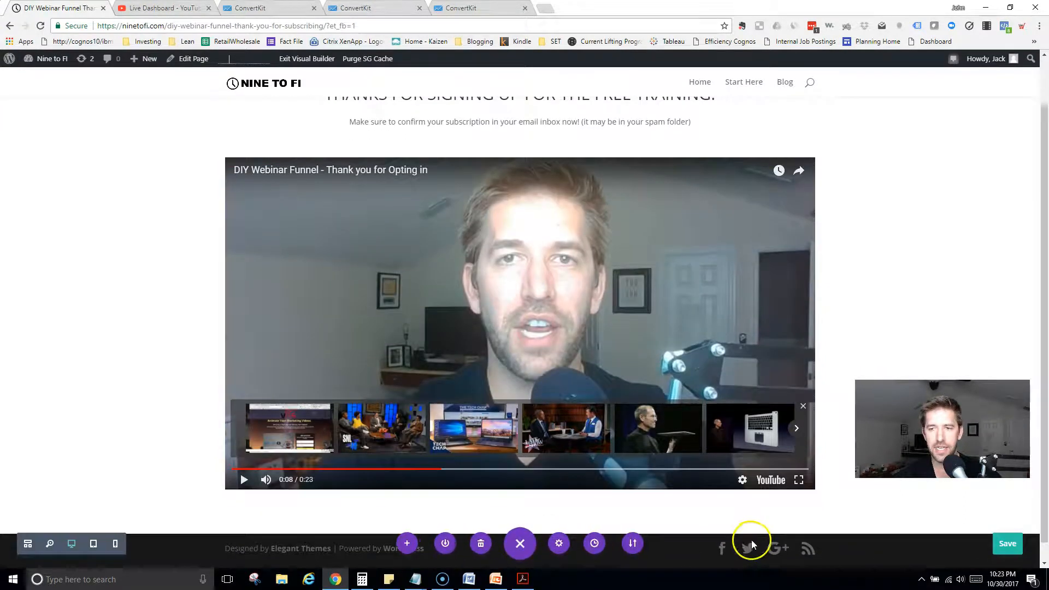
pyautogui.click(1006, 542)
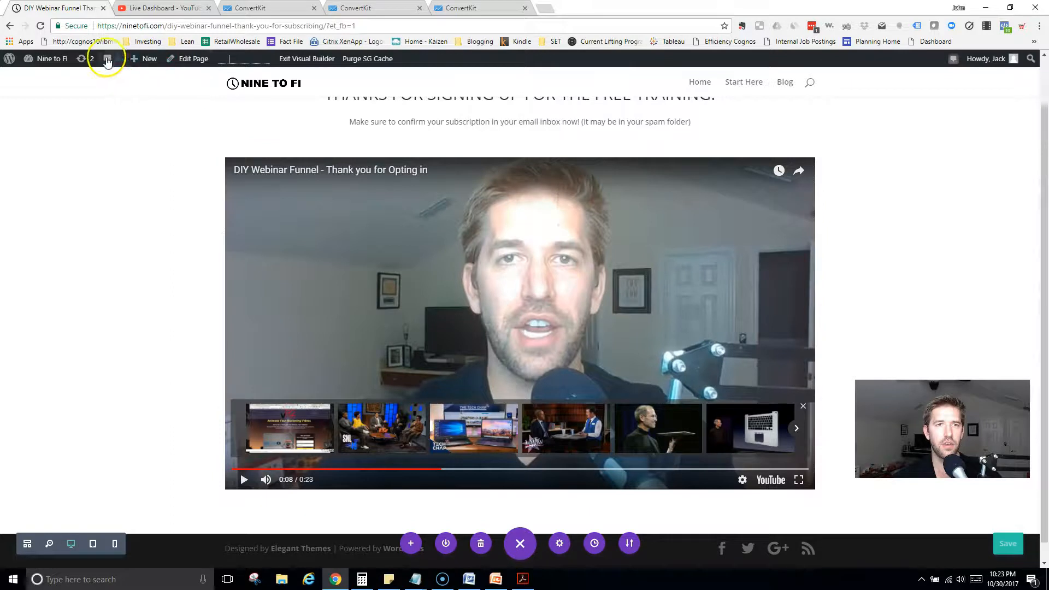
# Open the "DIY Webinar Funnel Webinar Page" from the WordPress pages list in the Divi Visual Builder.
pyautogui.click(51, 77)
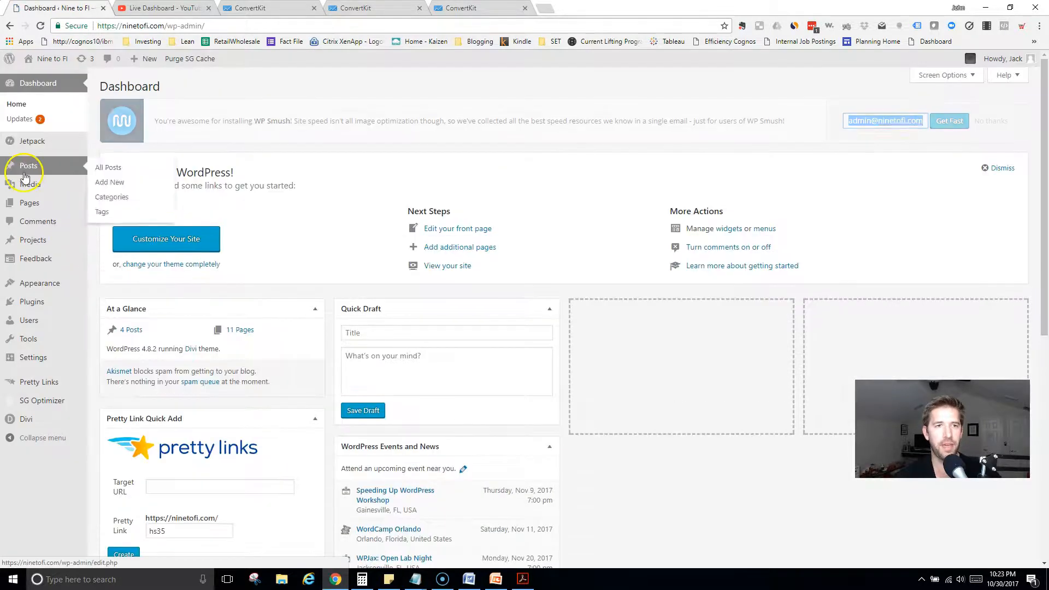
pyautogui.moveTo(38, 205)
pyautogui.click(110, 208)
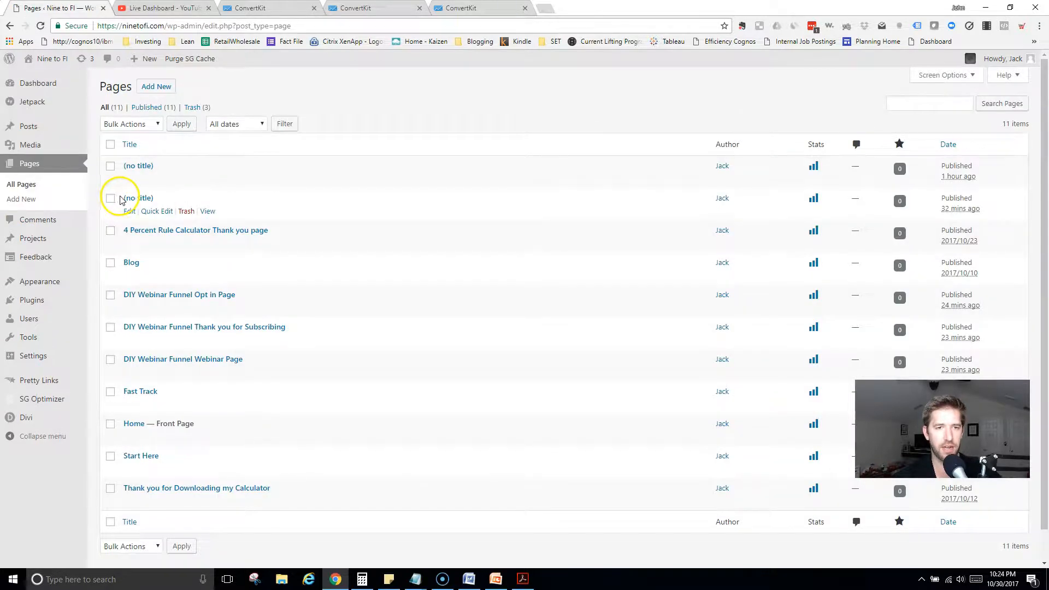
pyautogui.click(129, 373)
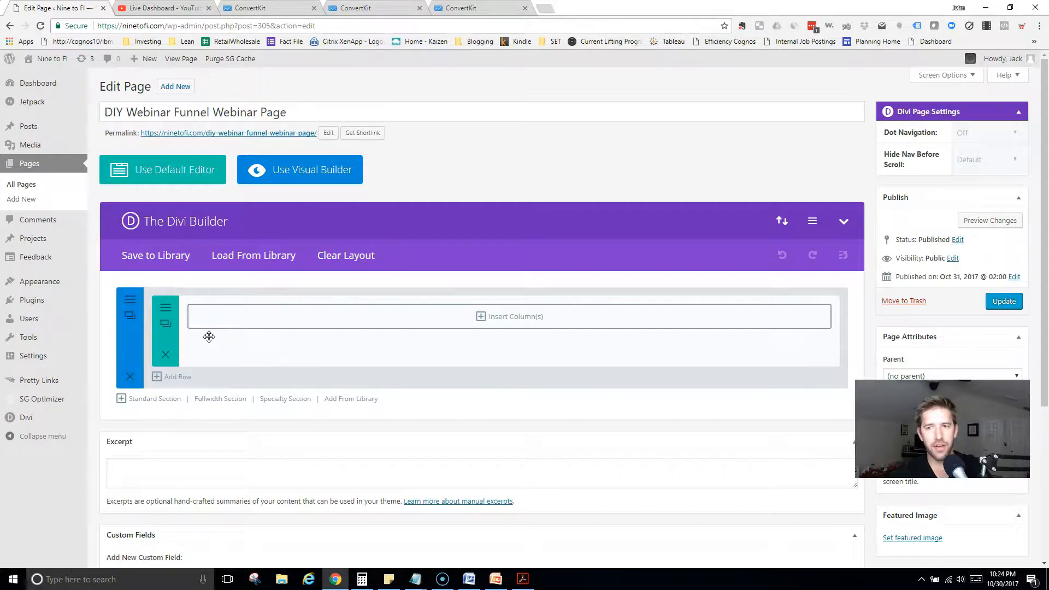
pyautogui.click(296, 178)
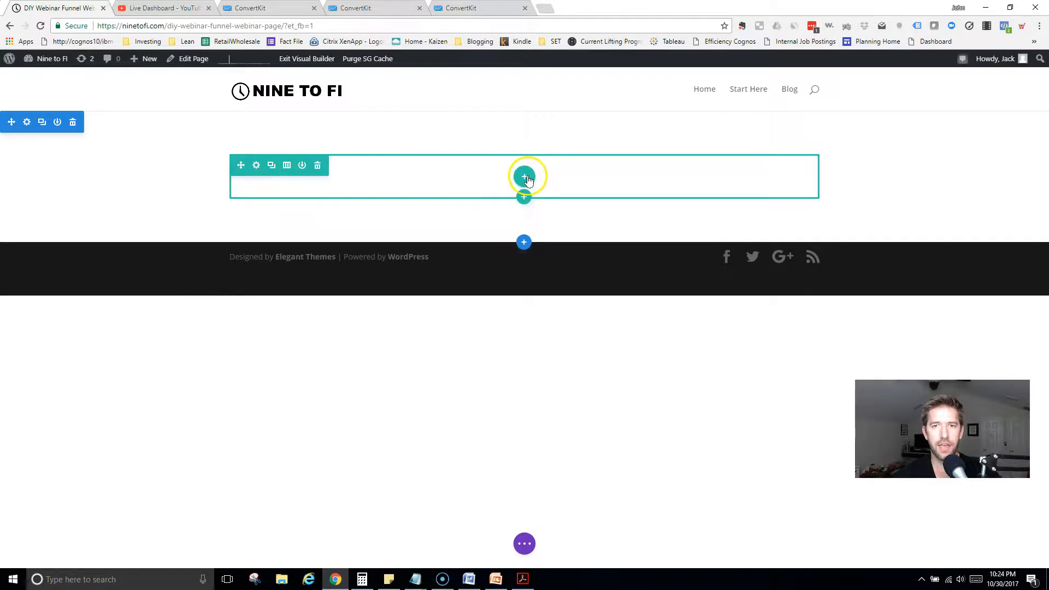
# Insert a single-column row on the webinar page and add a Text module to it.
pyautogui.click(524, 177)
pyautogui.click(468, 241)
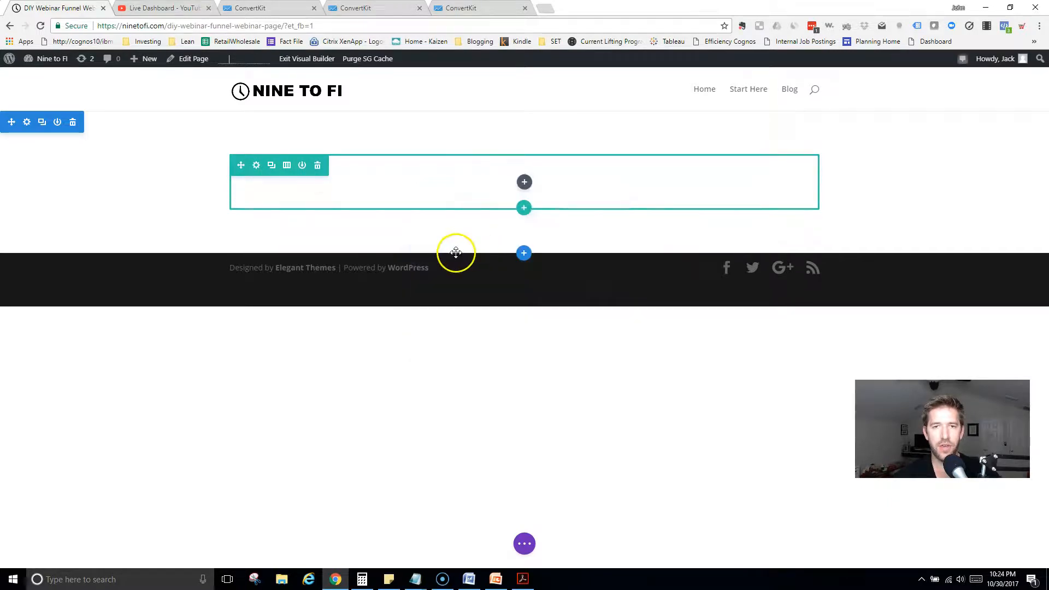
pyautogui.click(524, 184)
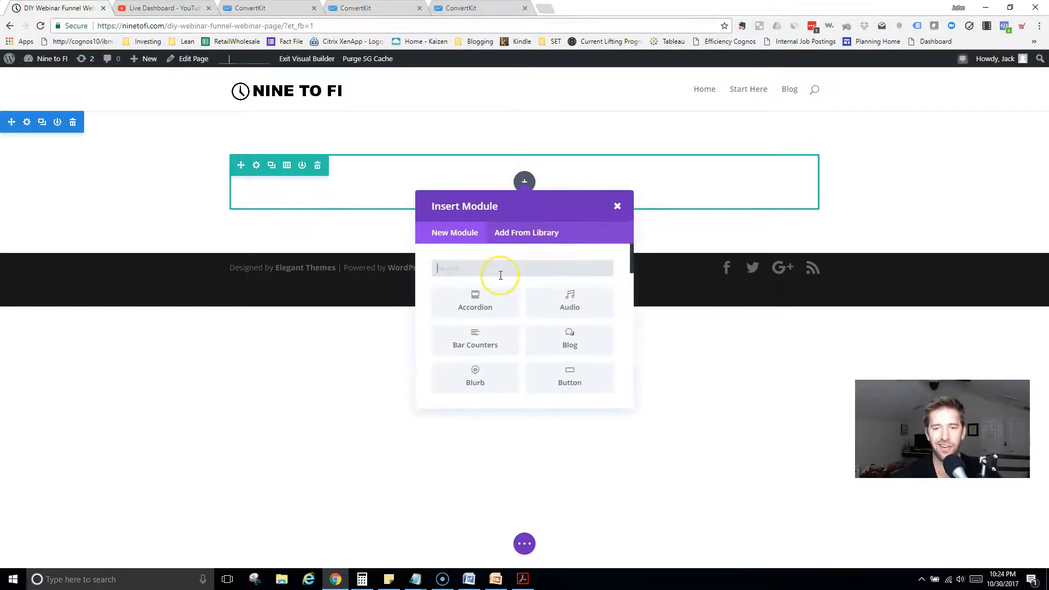
pyautogui.write('text')
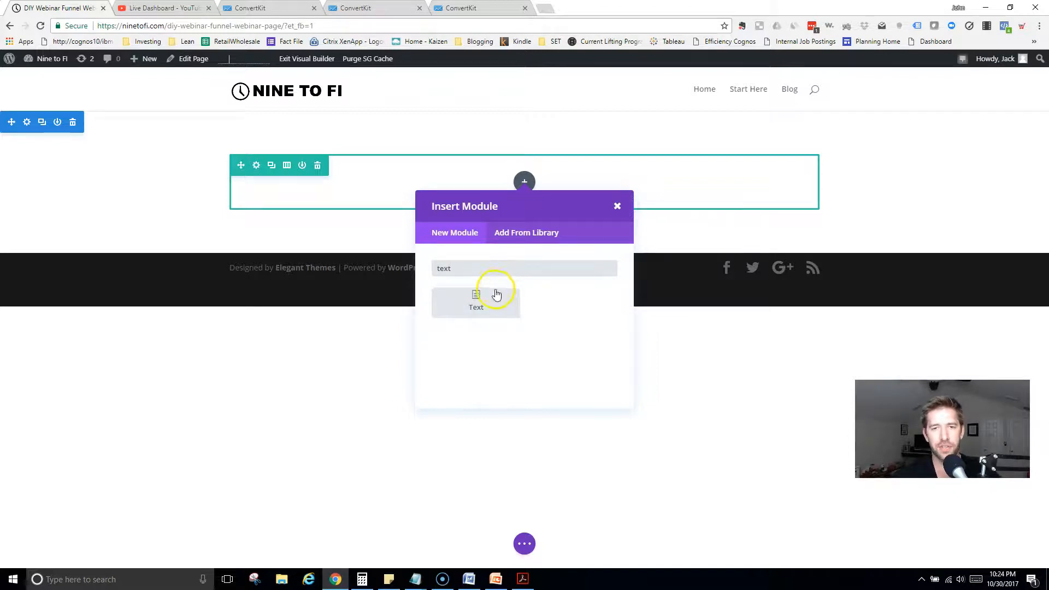
pyautogui.click(496, 295)
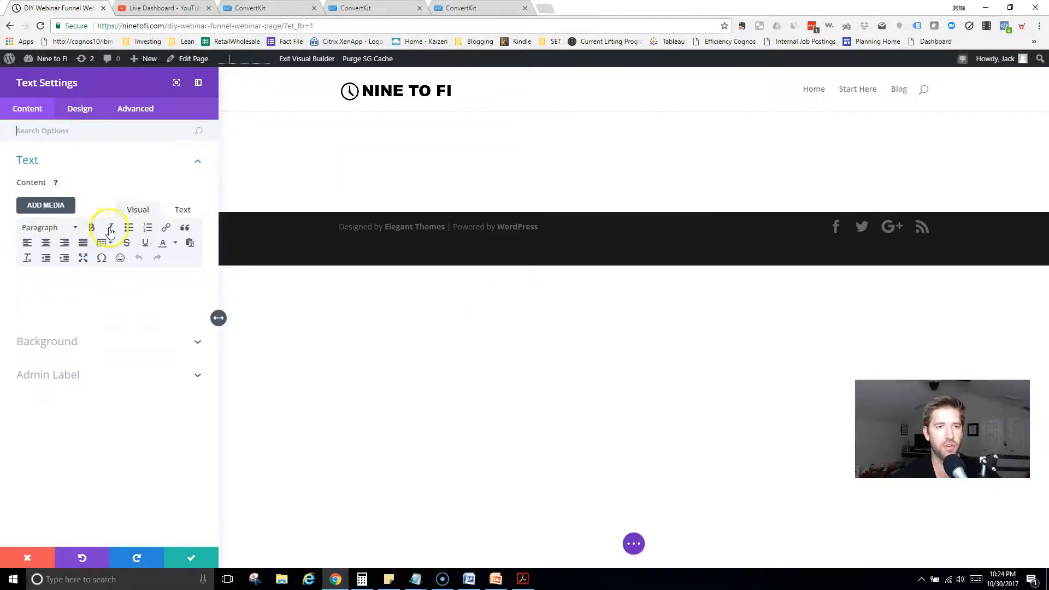
# Enter "Welcome to the Free DIY Webinar Funnel! Get ready for the awesomeness" as a Heading 1 in the Text module.
pyautogui.click(42, 233)
pyautogui.click(51, 269)
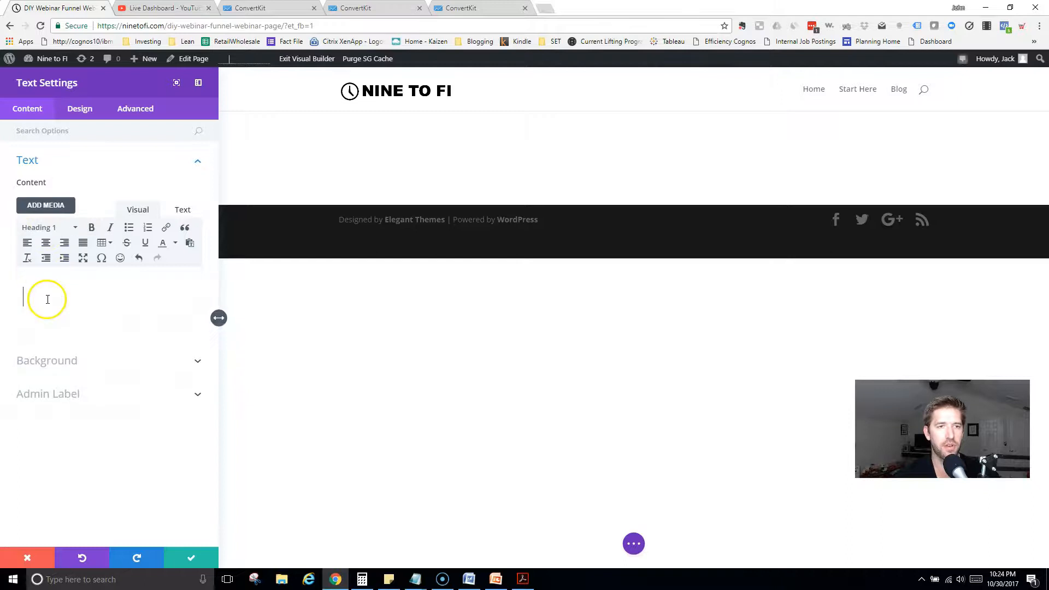
pyautogui.write('Welcom')
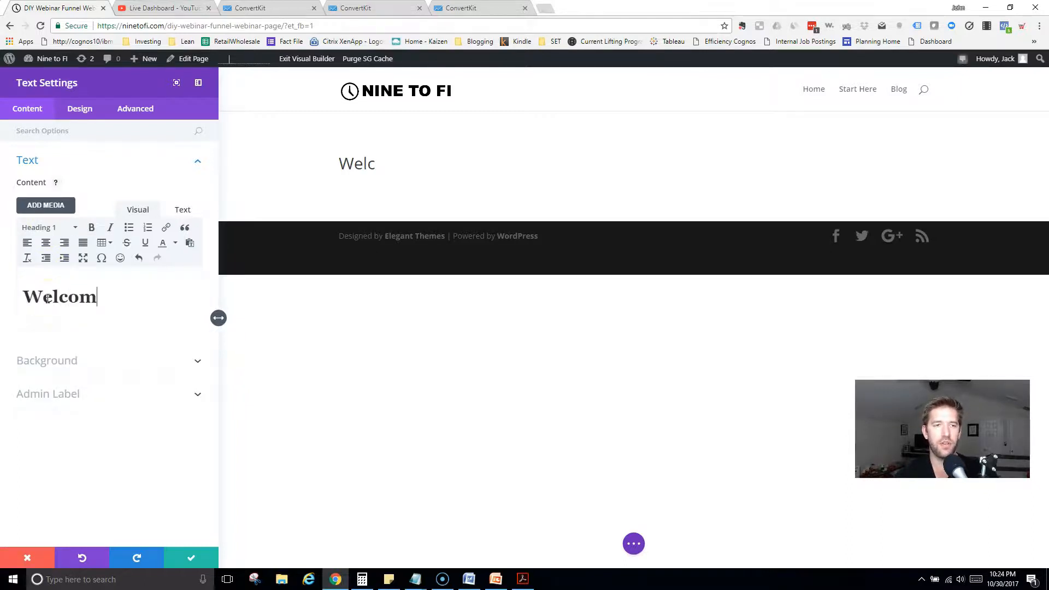
pyautogui.write('e to the Free DIY We')
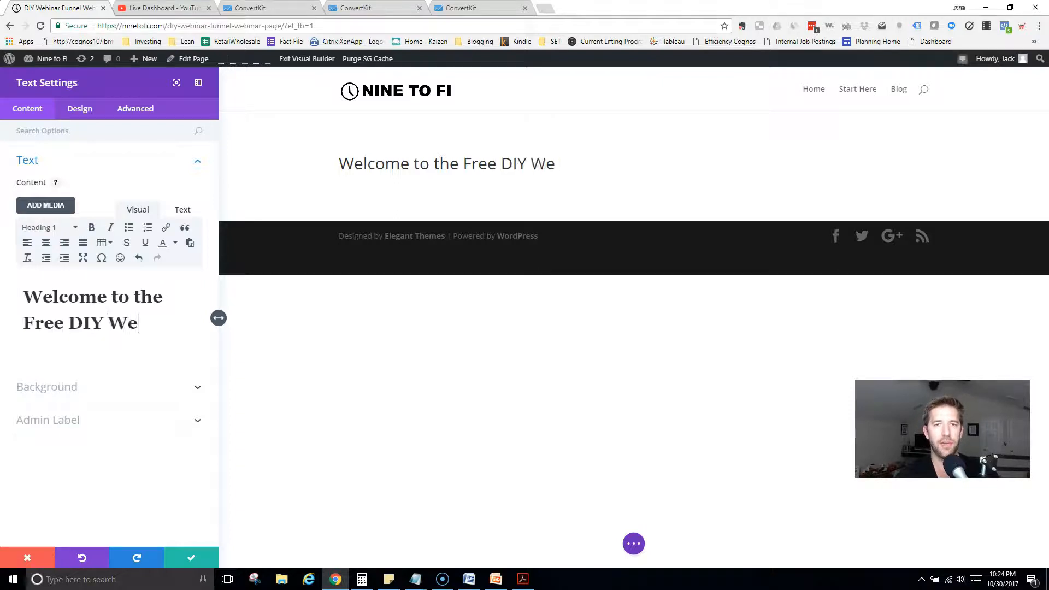
pyautogui.write('binar Fu')
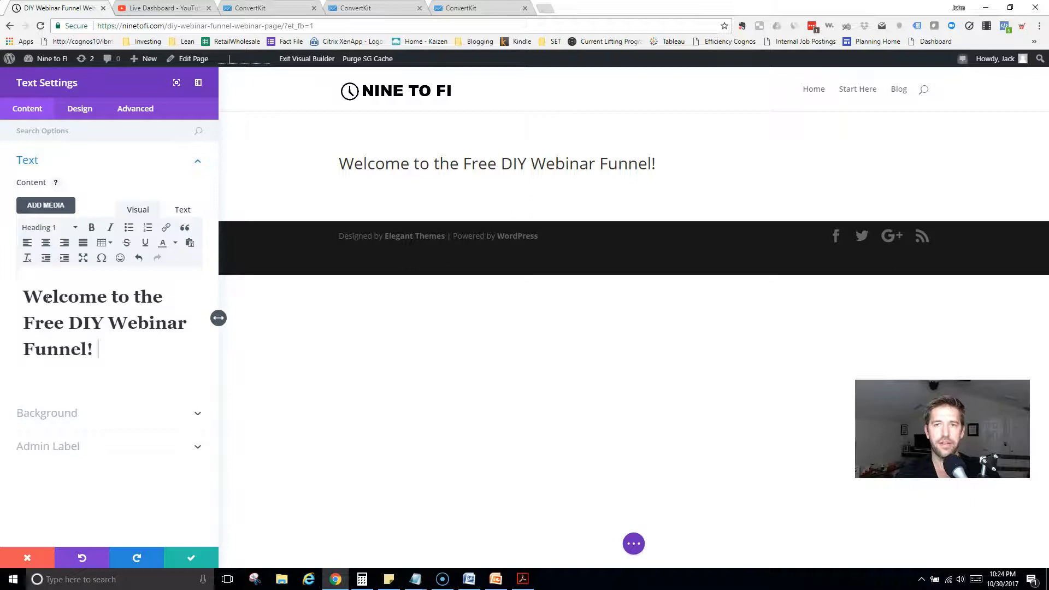
pyautogui.write('nnel! Get ready for ')
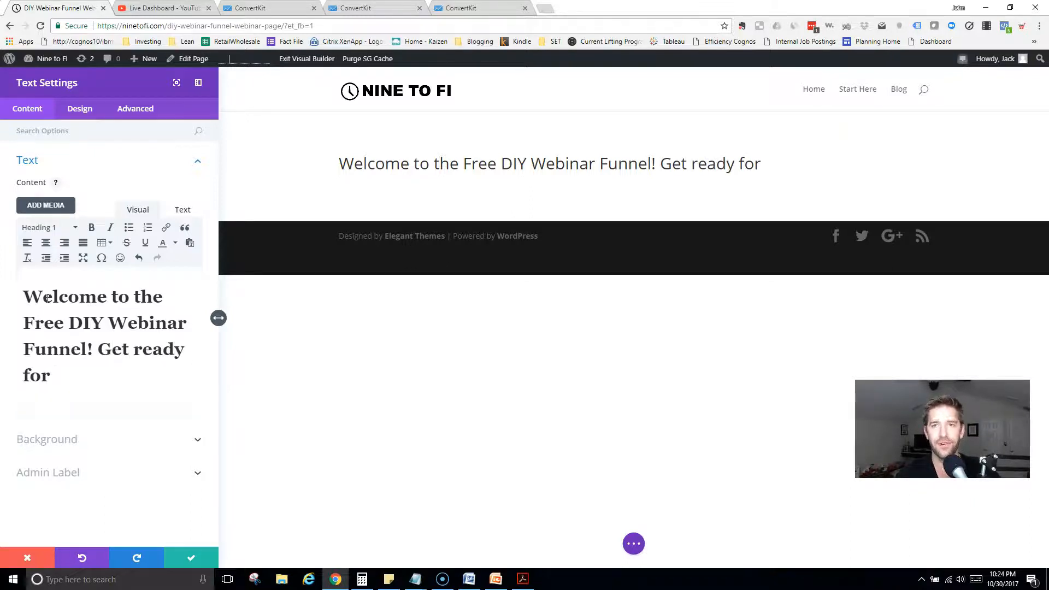
pyautogui.write('the awesome')
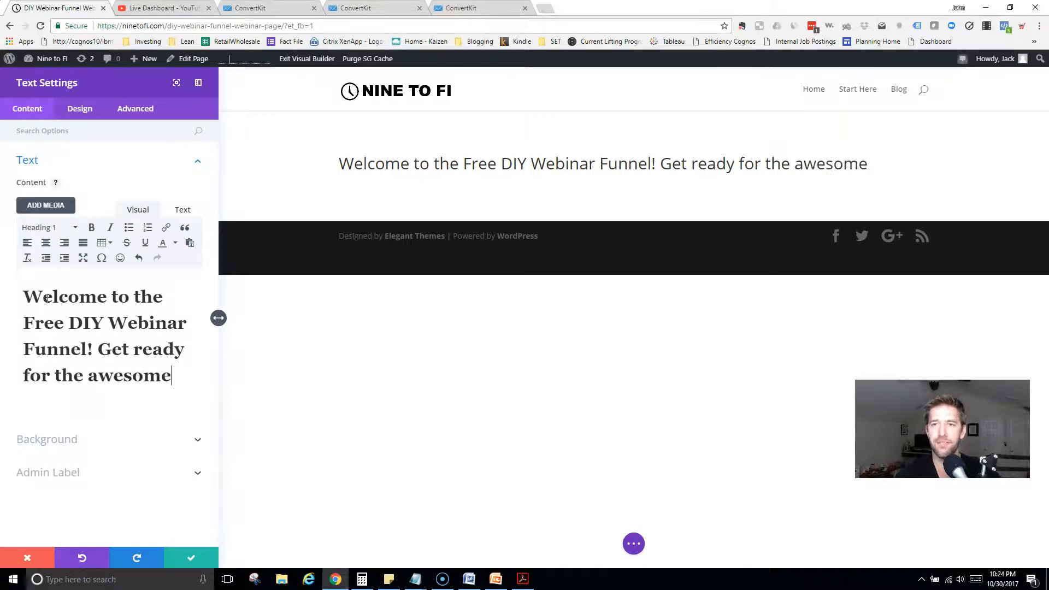
pyautogui.write('ness')
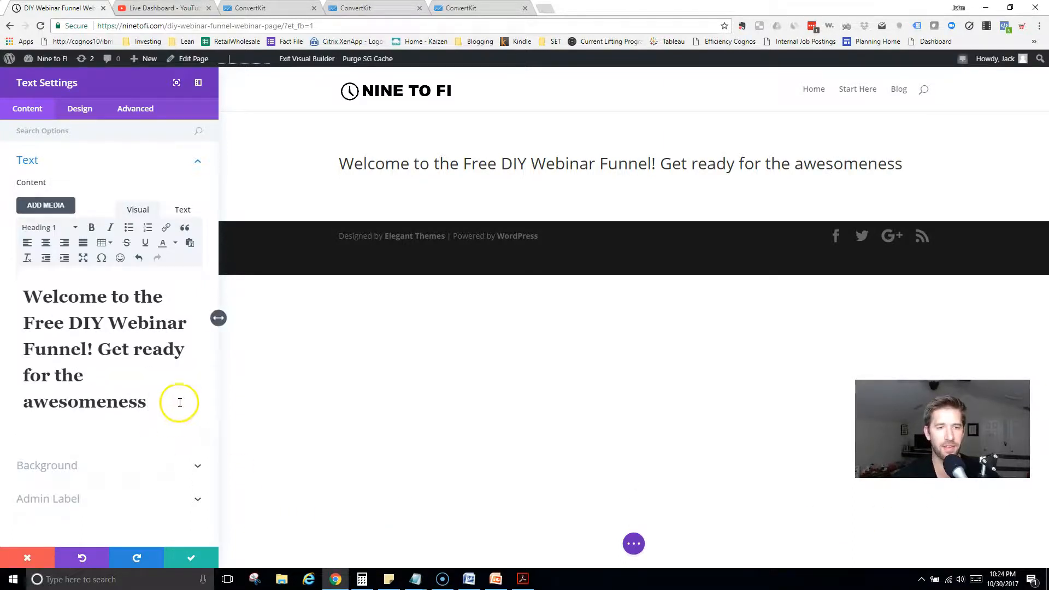
# Save the Text module and center the welcome heading on the webinar page.
pyautogui.click(189, 558)
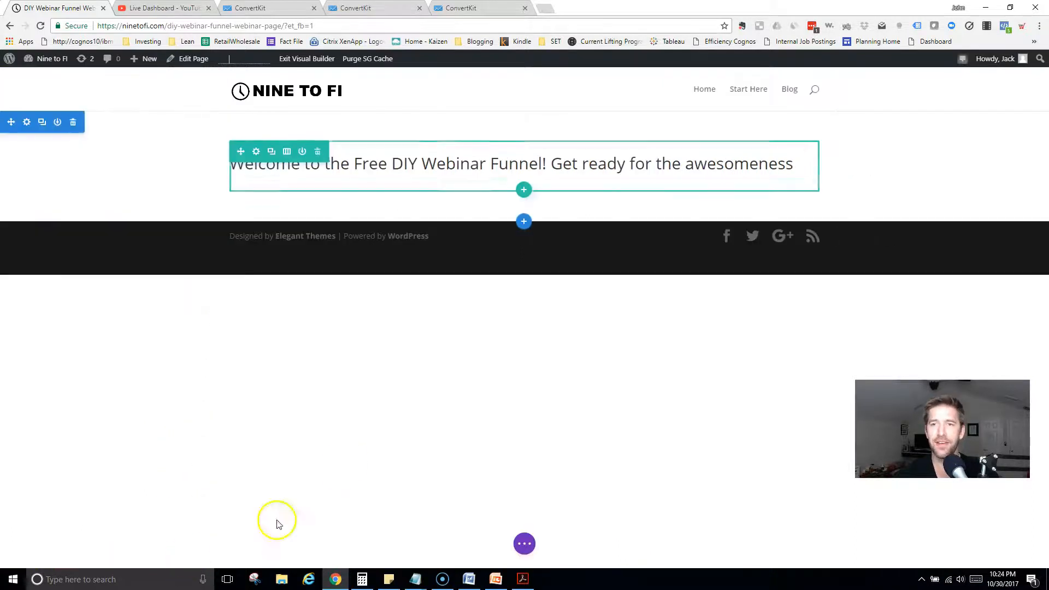
pyautogui.tripleClick(460, 171)
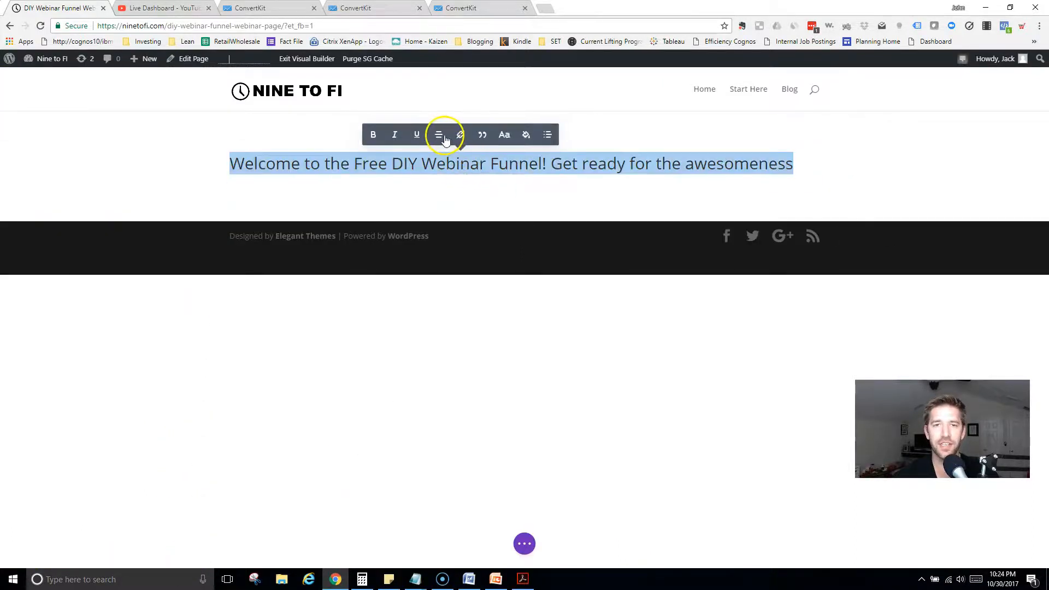
pyautogui.click(445, 135)
pyautogui.click(441, 136)
pyautogui.click(825, 164)
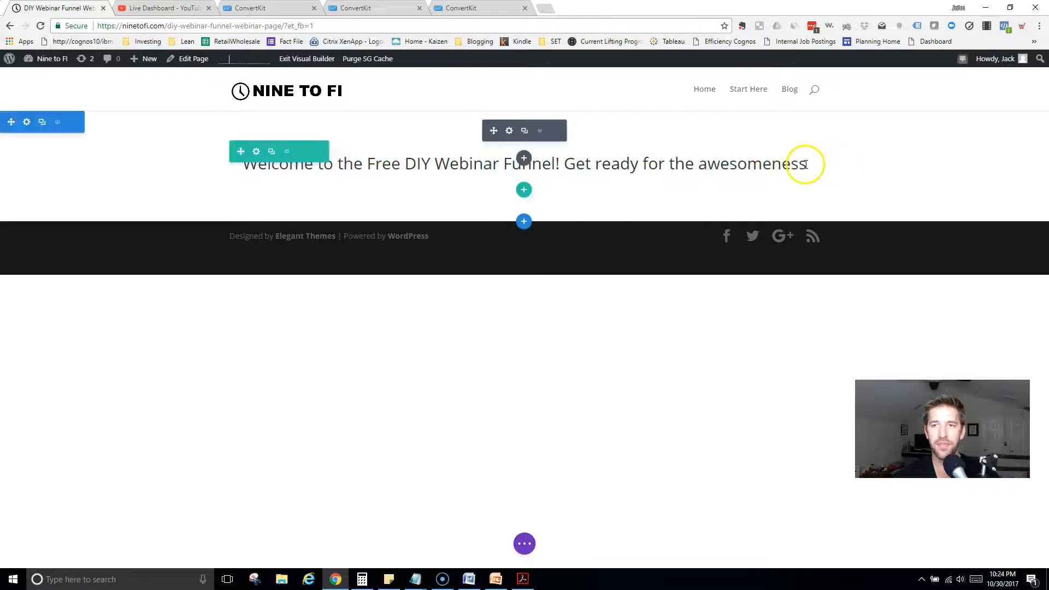
pyautogui.click(652, 197)
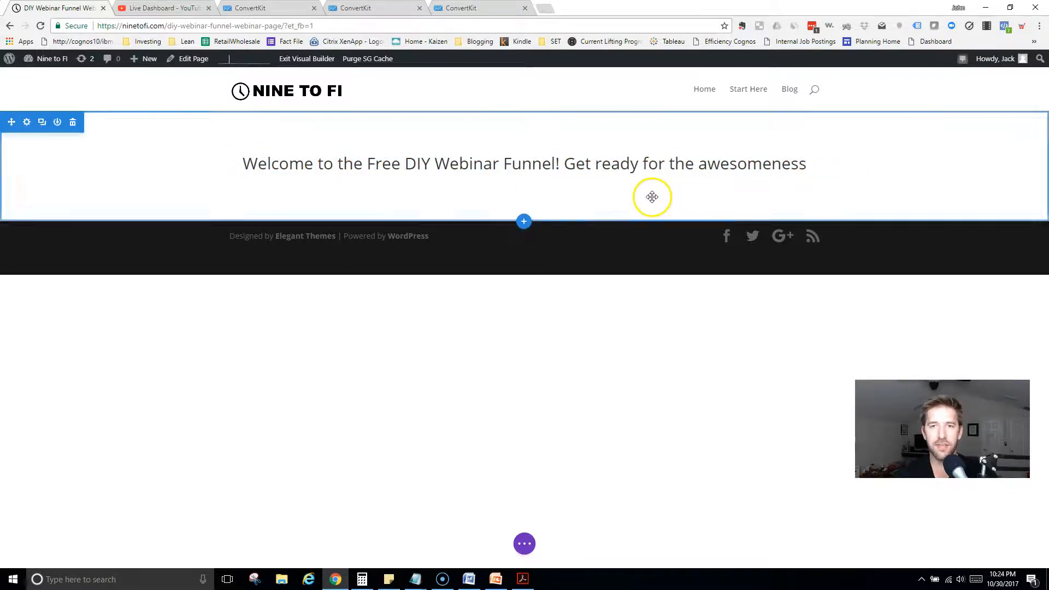
# Insert a single-column row below the welcome heading and add a Code module to it.
pyautogui.click(525, 191)
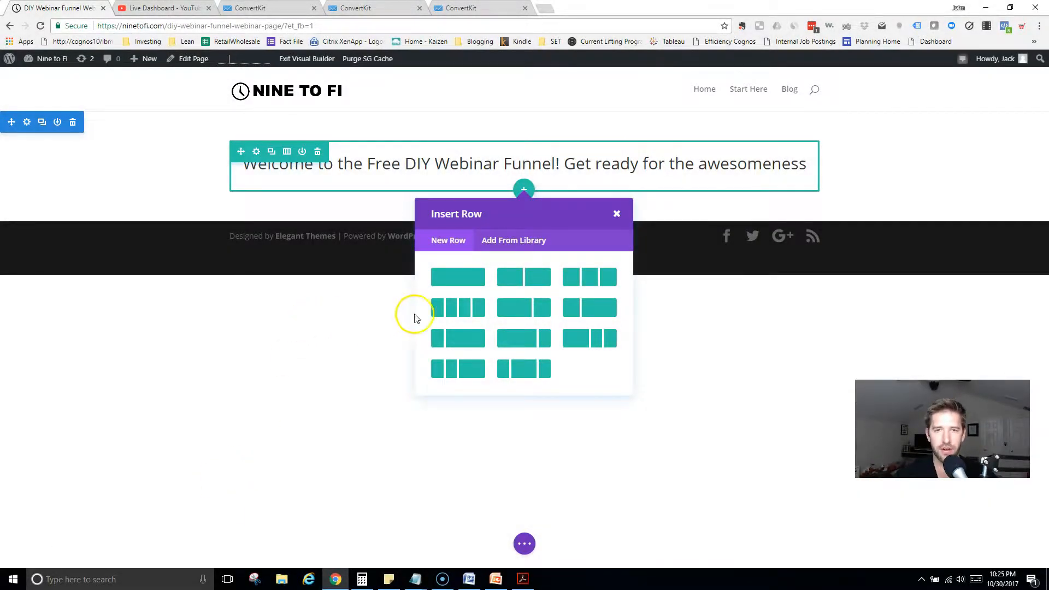
pyautogui.click(453, 279)
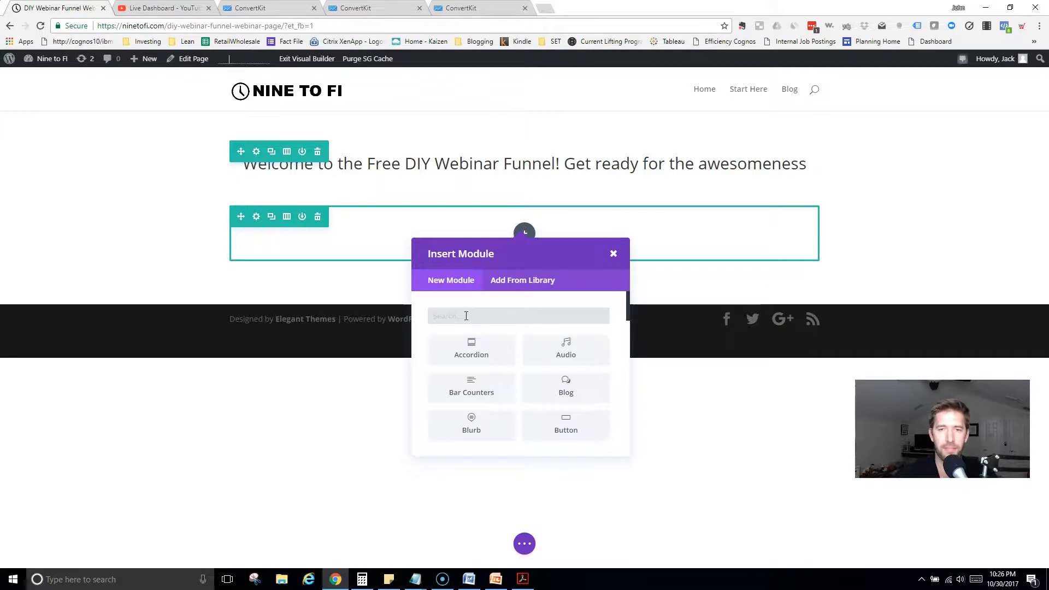
pyautogui.write('vide')
pyautogui.press('BackSpace')
pyautogui.press('BackSpace')
pyautogui.press('BackSpace')
pyautogui.press('BackSpace')
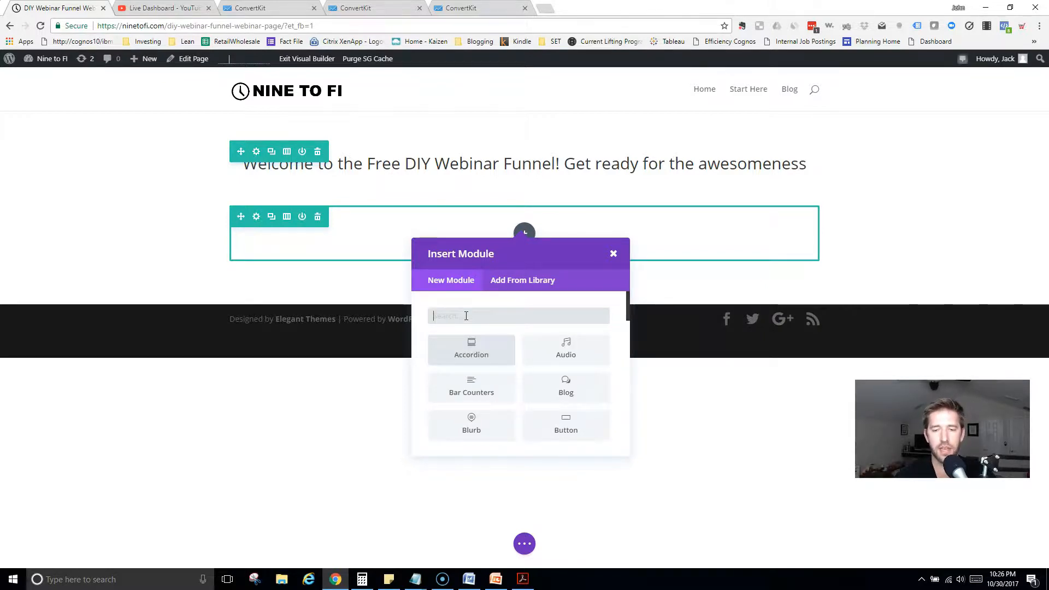
pyautogui.write('cod')
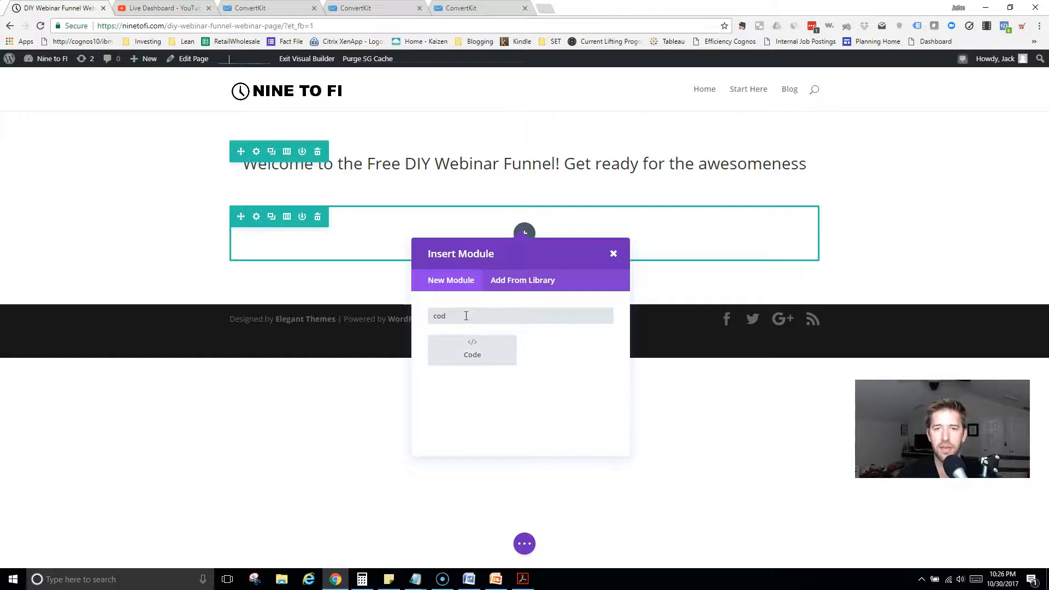
pyautogui.click(470, 370)
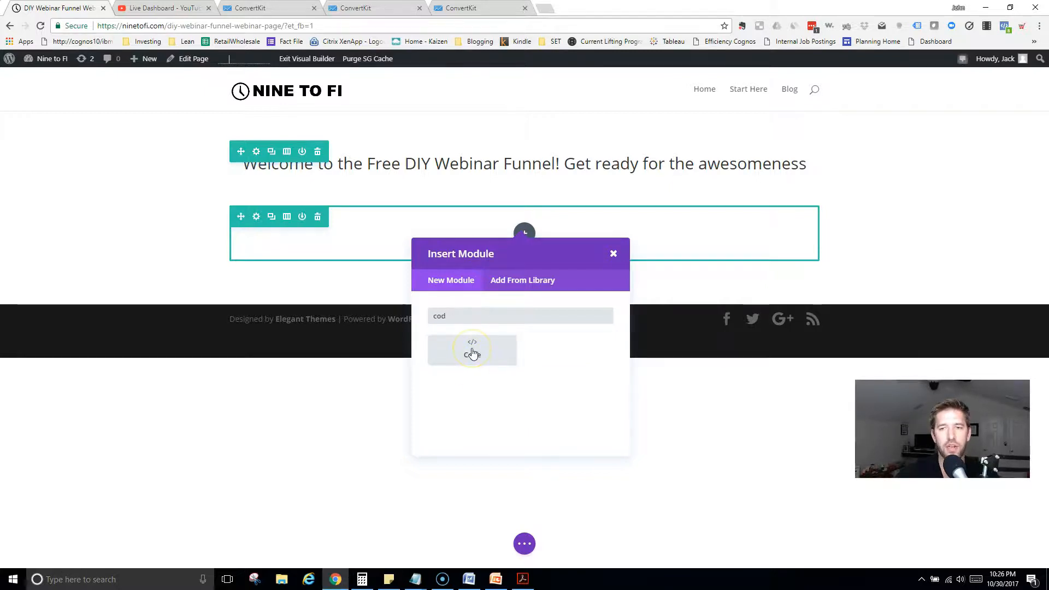
pyautogui.click(473, 354)
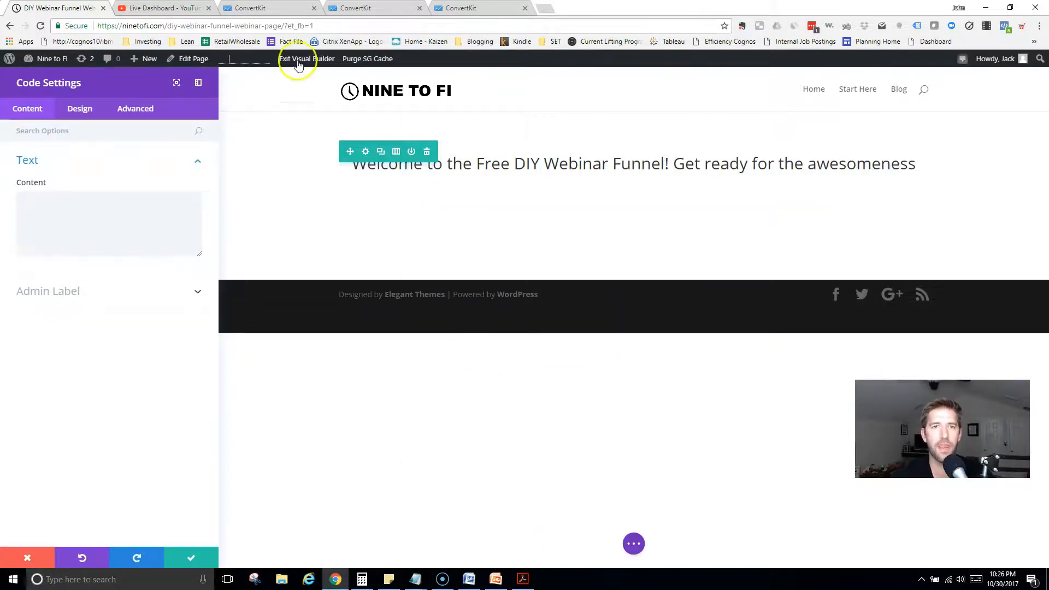
# Open the scheduled stream's watch page from the YouTube live dashboard and bring up its embed code.
pyautogui.click(169, 10)
pyautogui.scroll(-5, 655, 300)
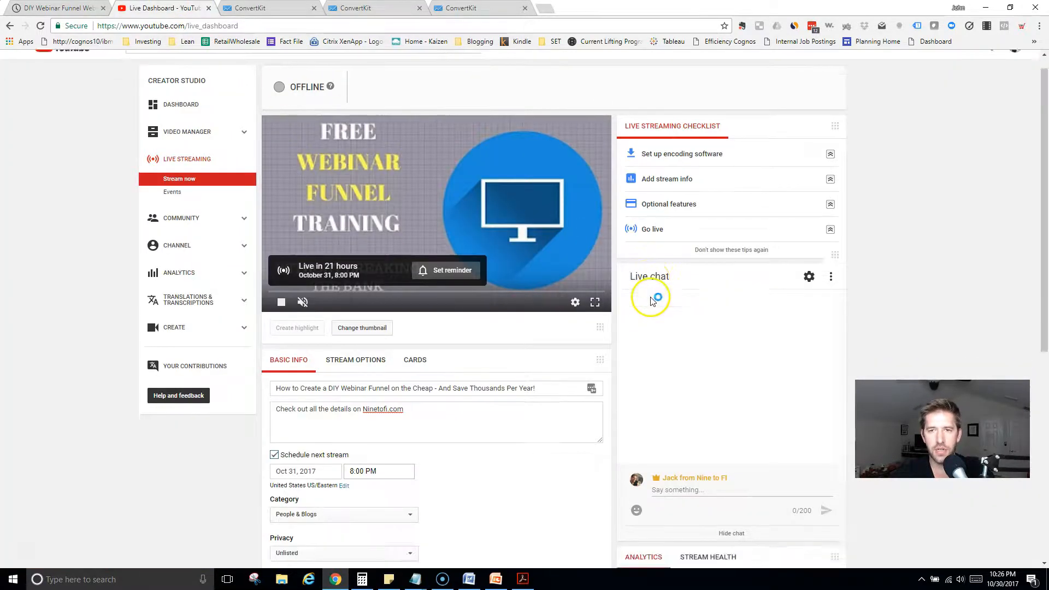
pyautogui.scroll(-3, 743, 363)
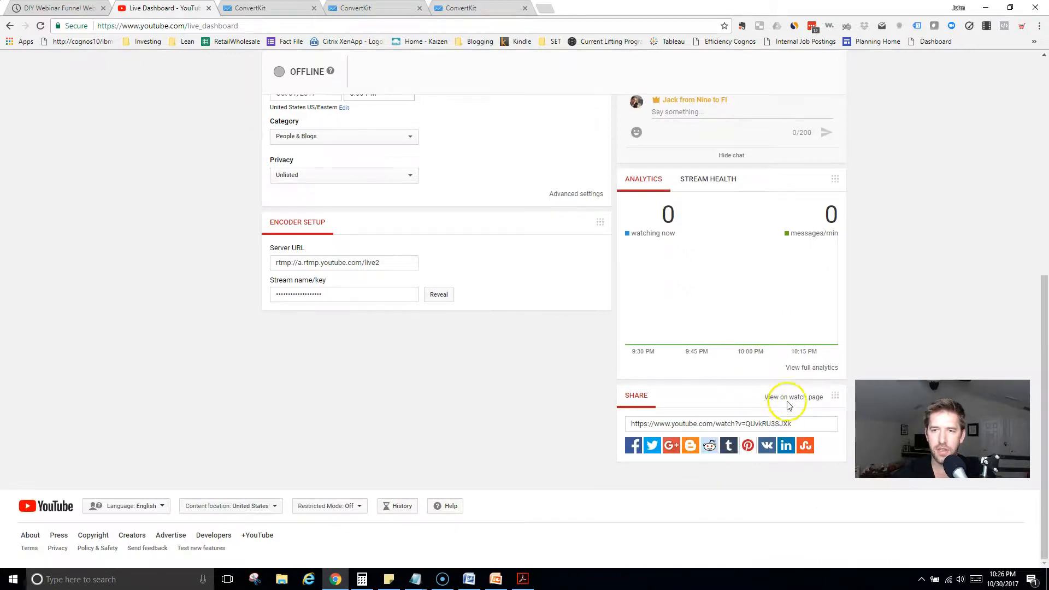
pyautogui.click(790, 398)
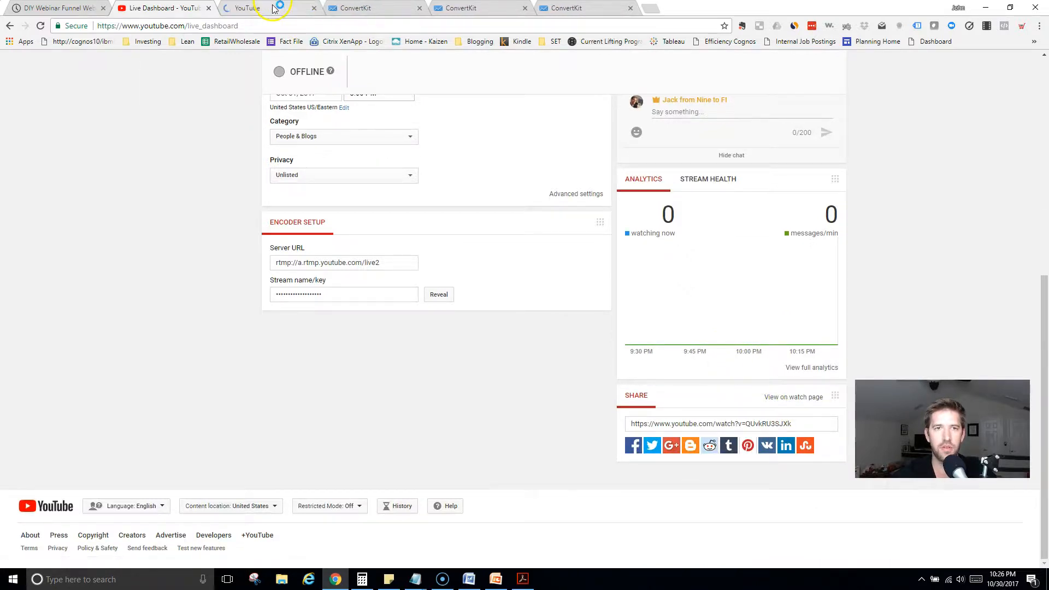
pyautogui.click(273, 9)
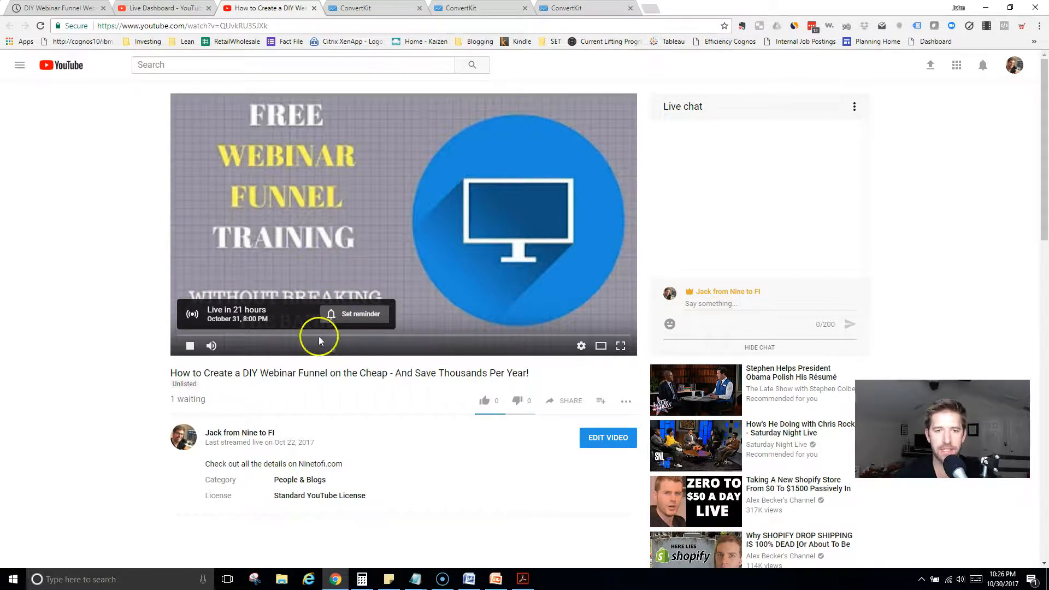
pyautogui.click(568, 403)
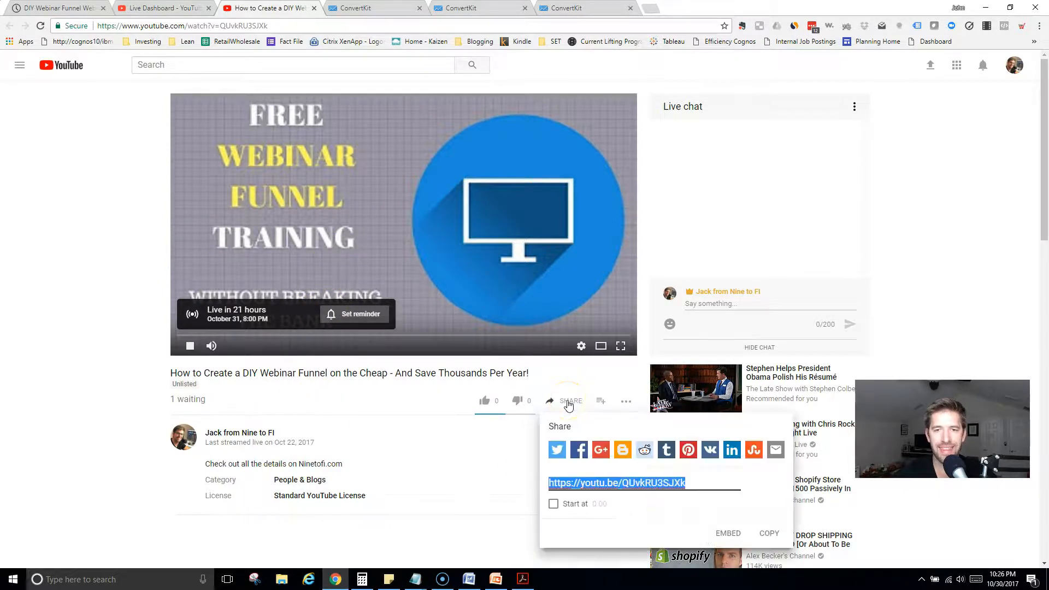
pyautogui.click(730, 533)
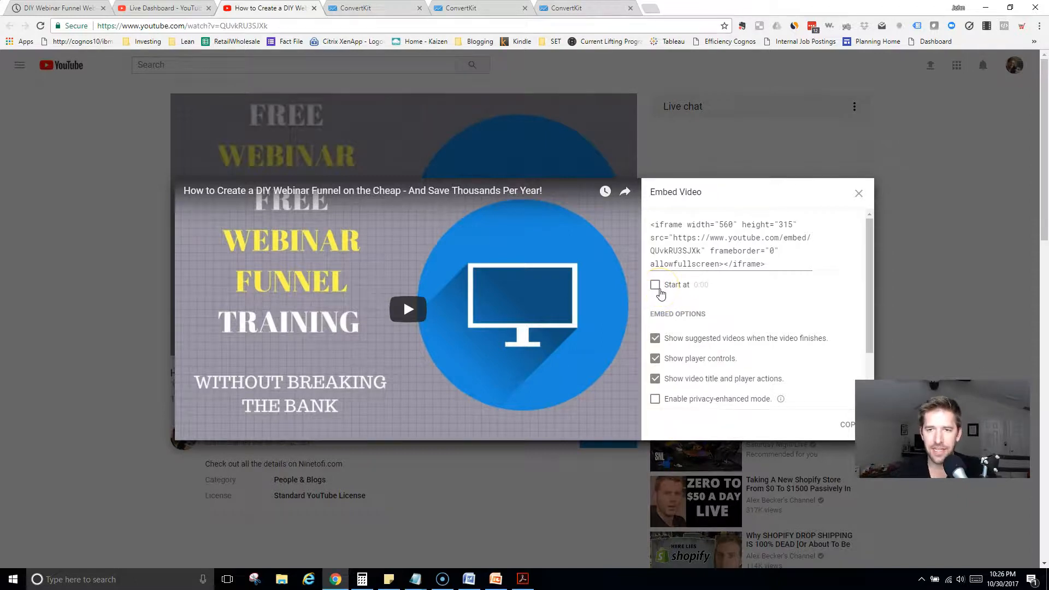
# Turn off suggested videos and player controls in the embed options, and copy the embed code.
pyautogui.click(655, 339)
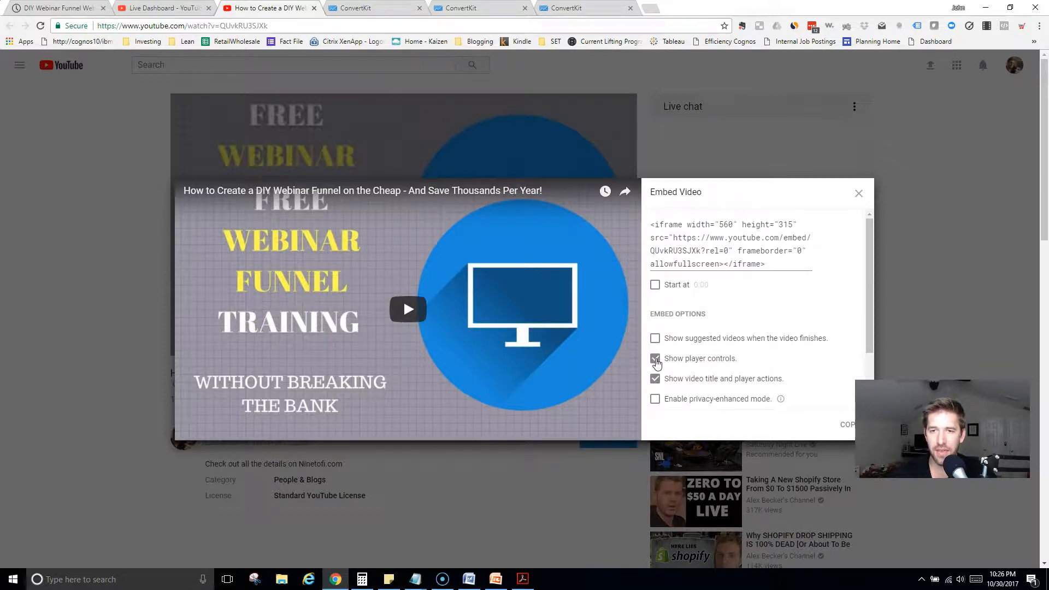
pyautogui.click(655, 359)
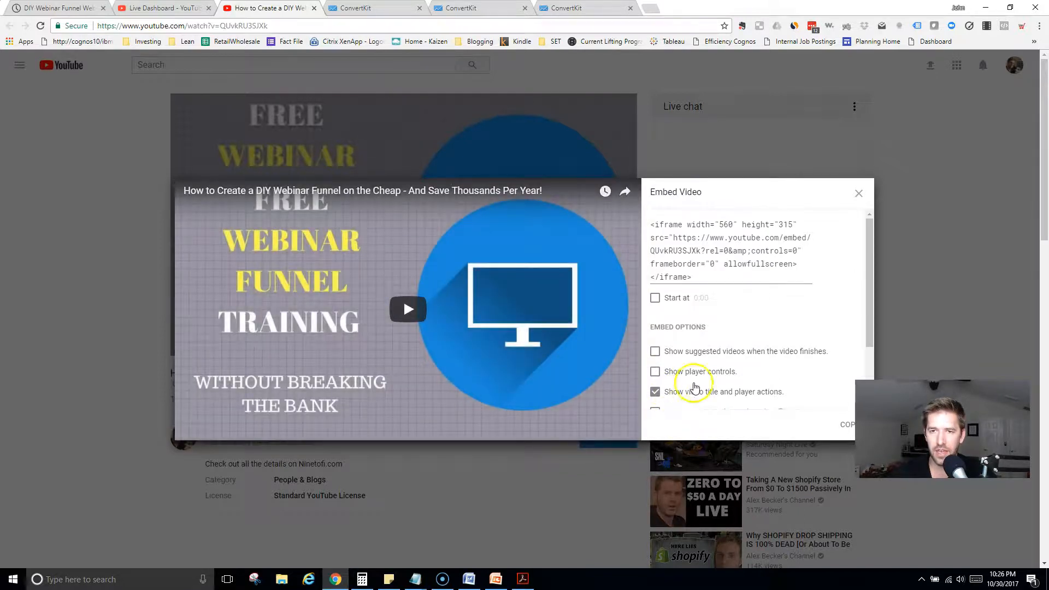
pyautogui.scroll(-2, 676, 382)
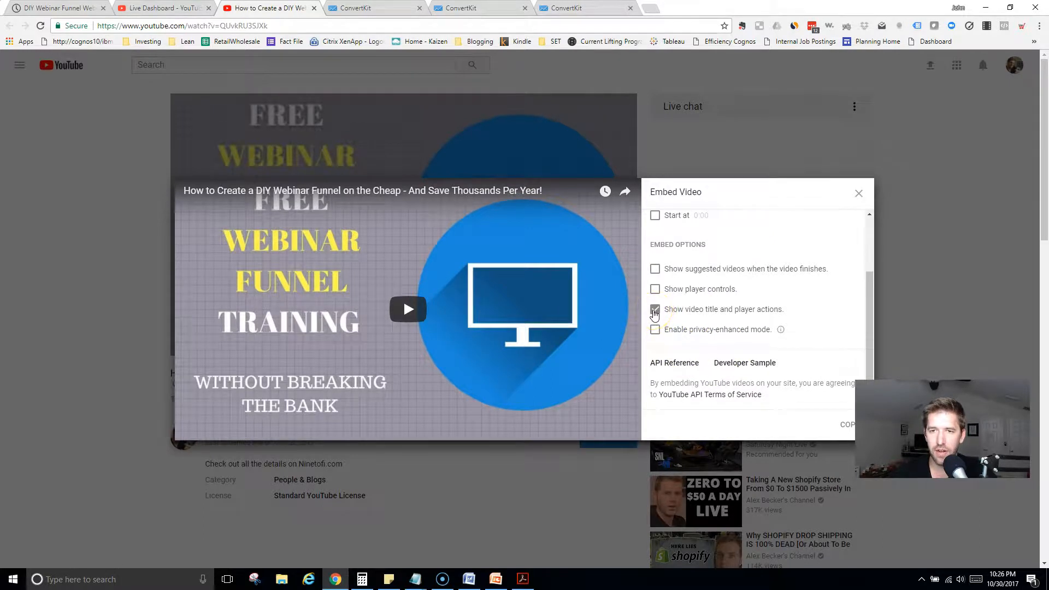
pyautogui.scroll(-2, 842, 381)
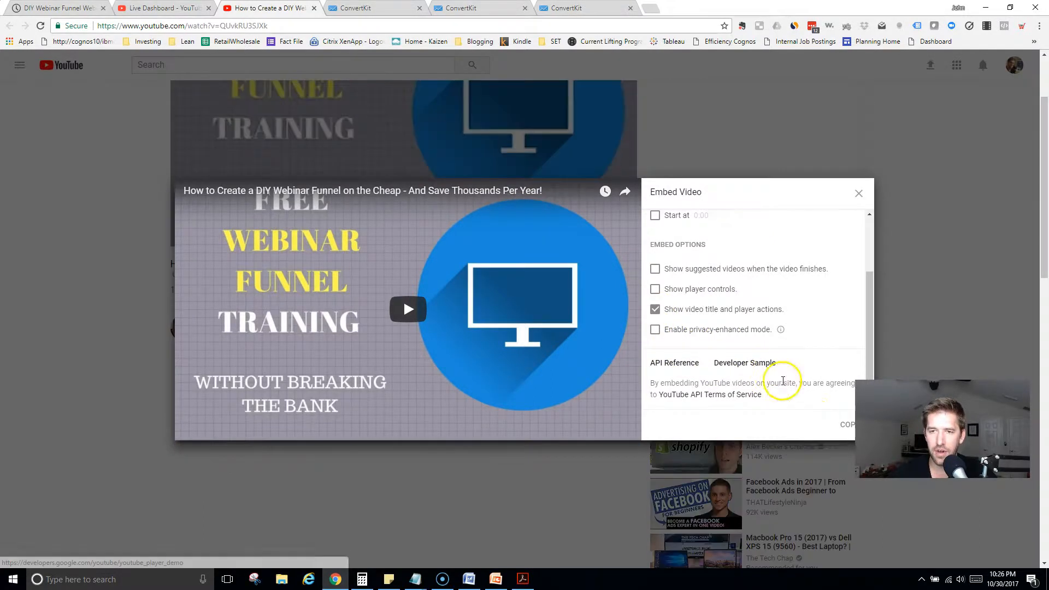
pyautogui.click(846, 430)
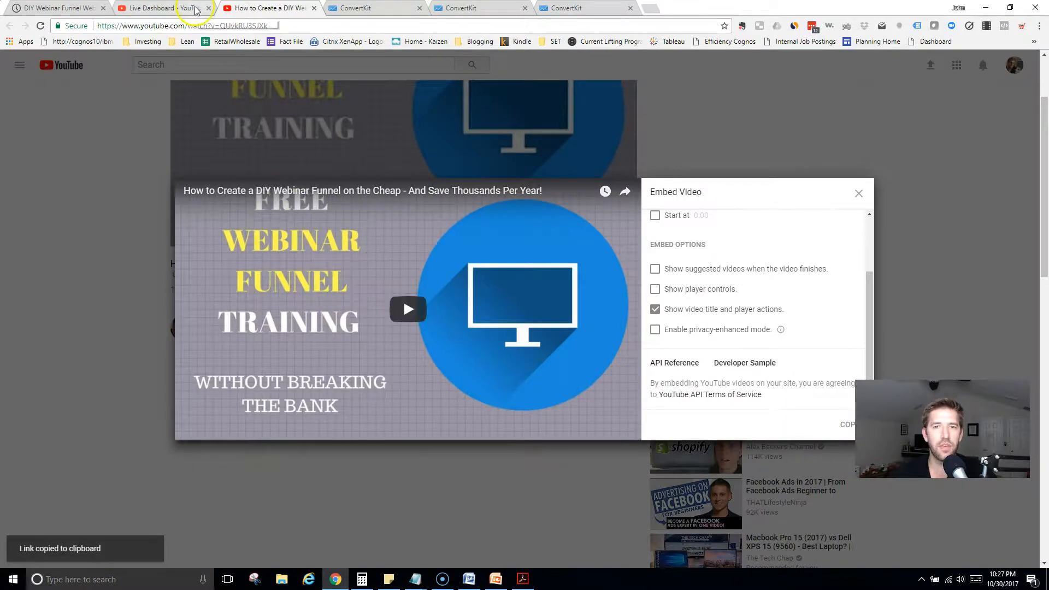
# Return to the webinar page in the Visual Builder and paste the YouTube embed code into the Code module's content.
pyautogui.click(73, 9)
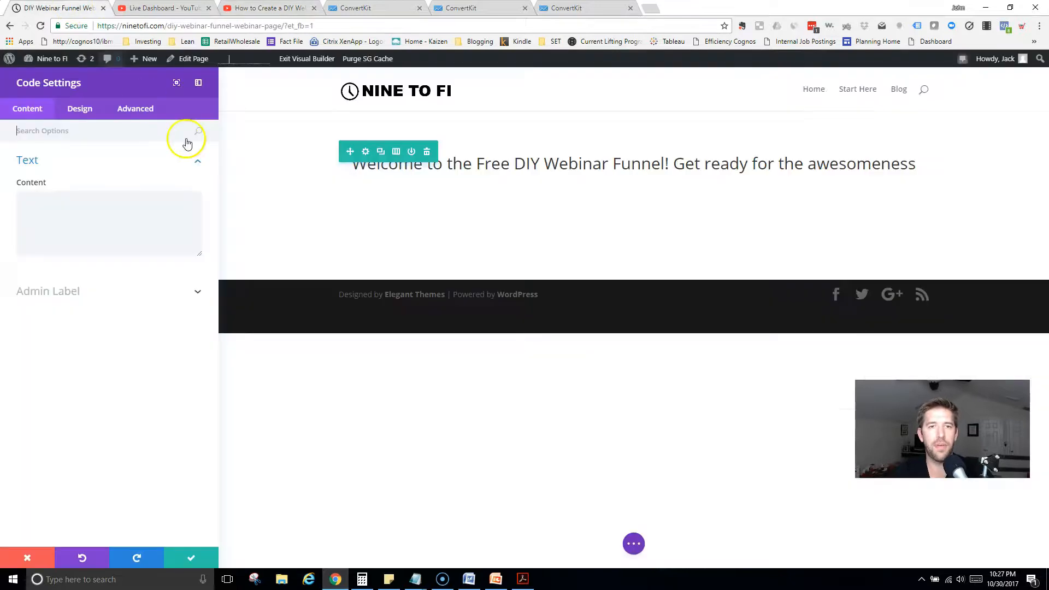
pyautogui.click(61, 217)
pyautogui.hotkey('ctrl', 'v')
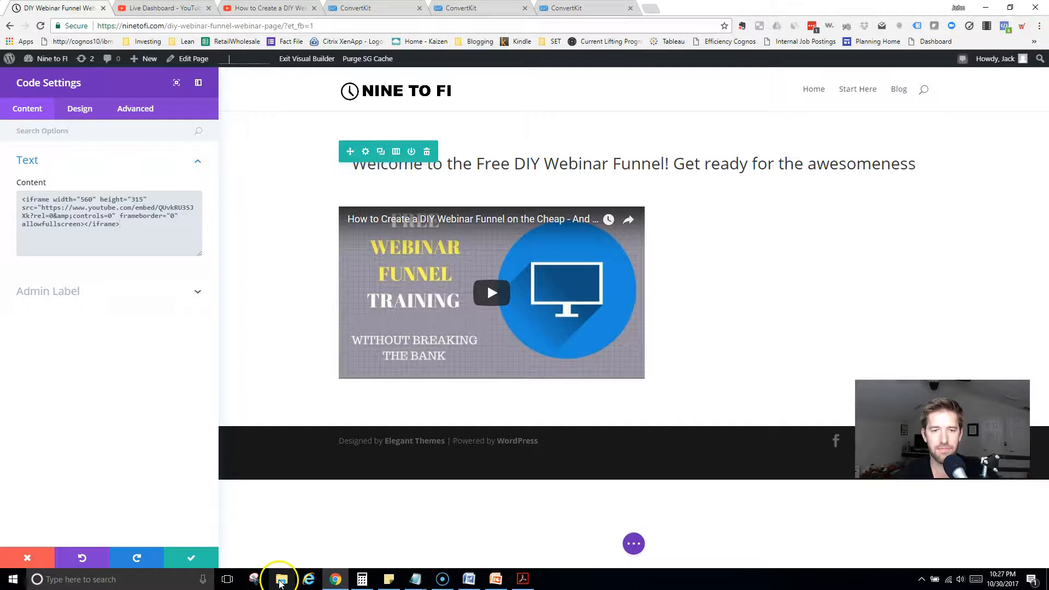
# Check the saved embed notes in Notepad and move the Notepad window clear of the webinar page.
pyautogui.click(437, 541)
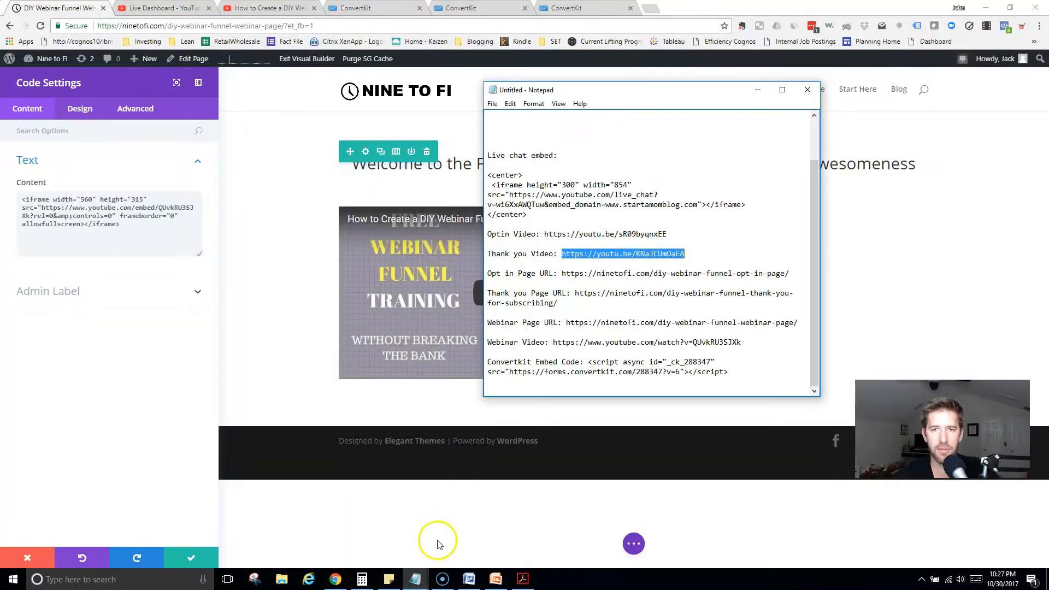
pyautogui.click(713, 255)
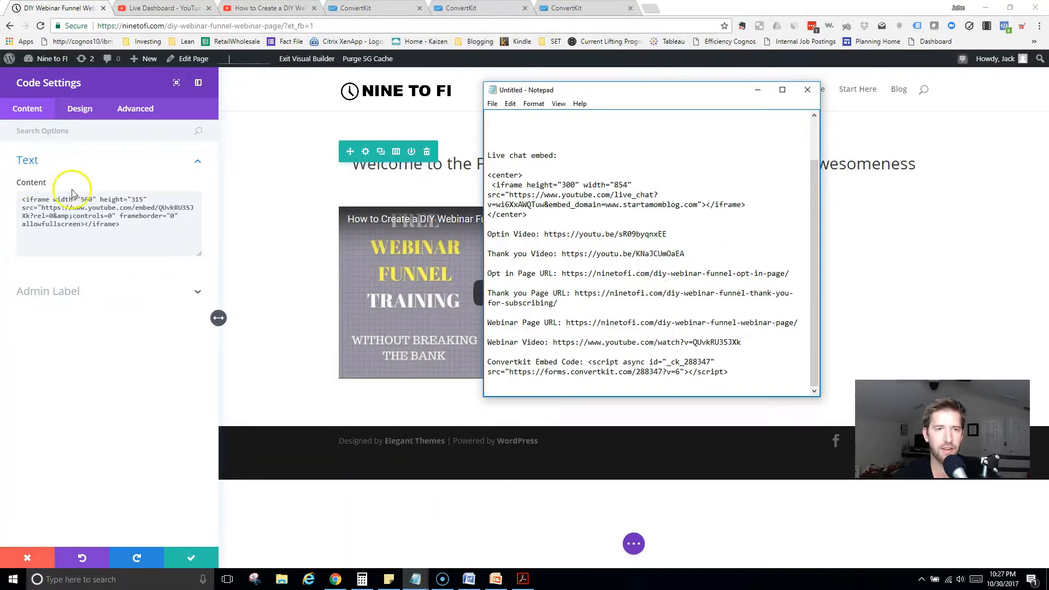
pyautogui.doubleClick(87, 199)
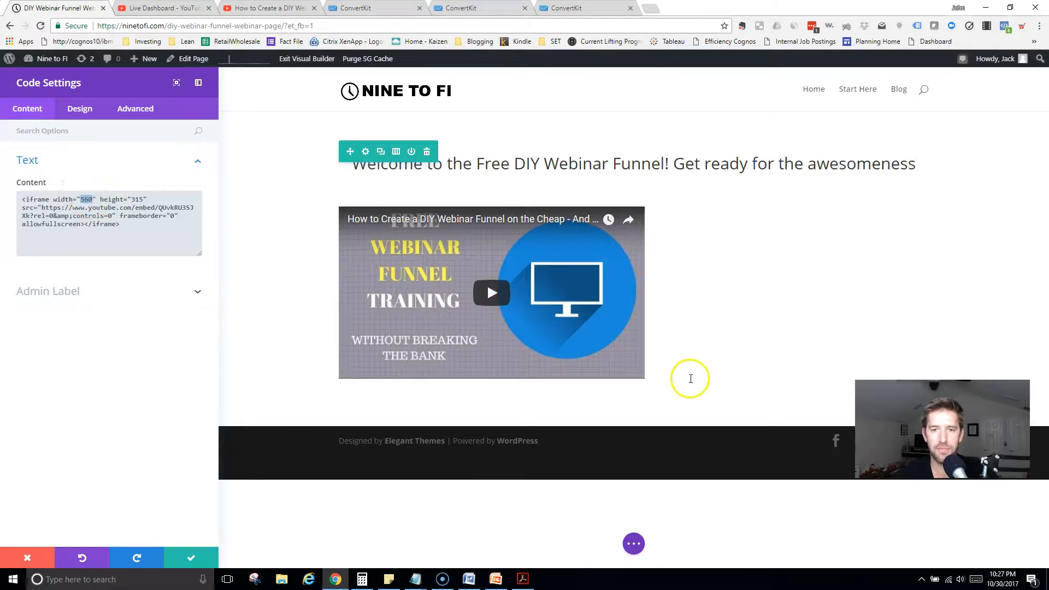
pyautogui.hotkey('alt', 'Tab')
pyautogui.moveTo(605, 90); pyautogui.dragTo(1048, 97)
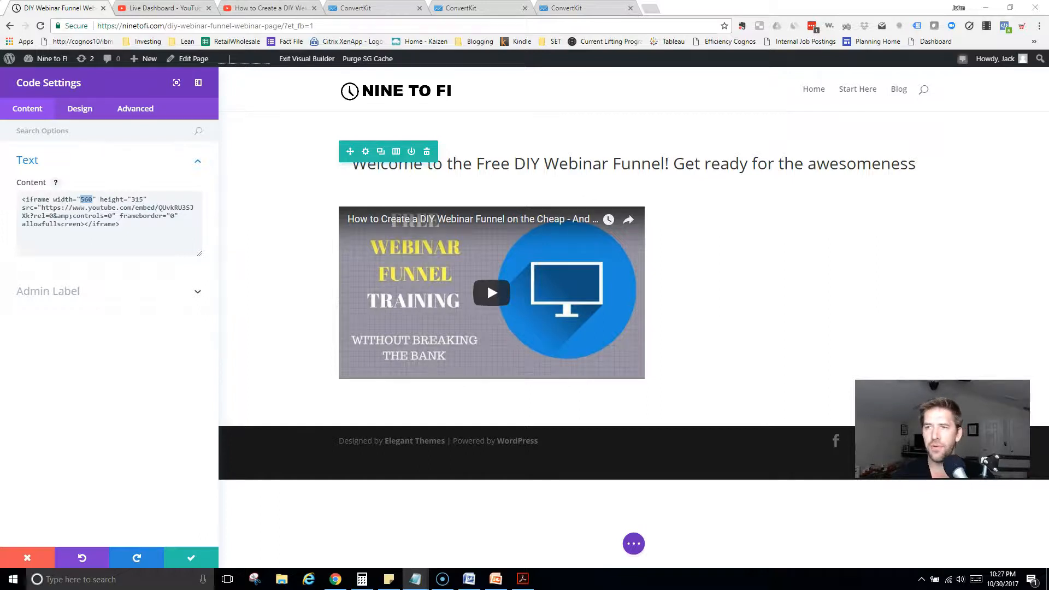
# Set the embedded video's iframe width to 854 and height to 480 in the Code module.
pyautogui.click(88, 201)
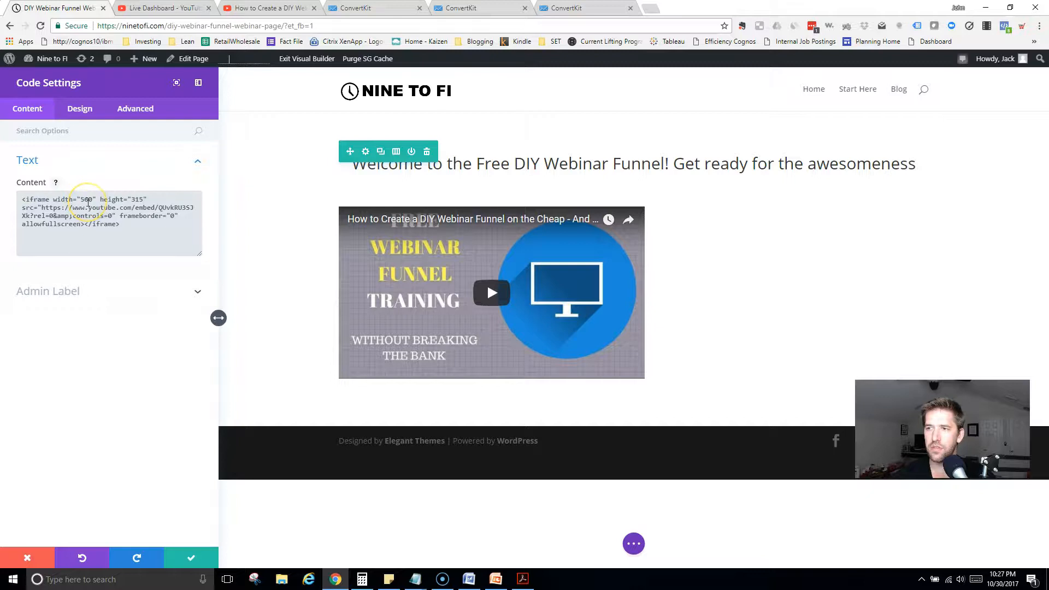
pyautogui.hotkey('alt', 'Tab')
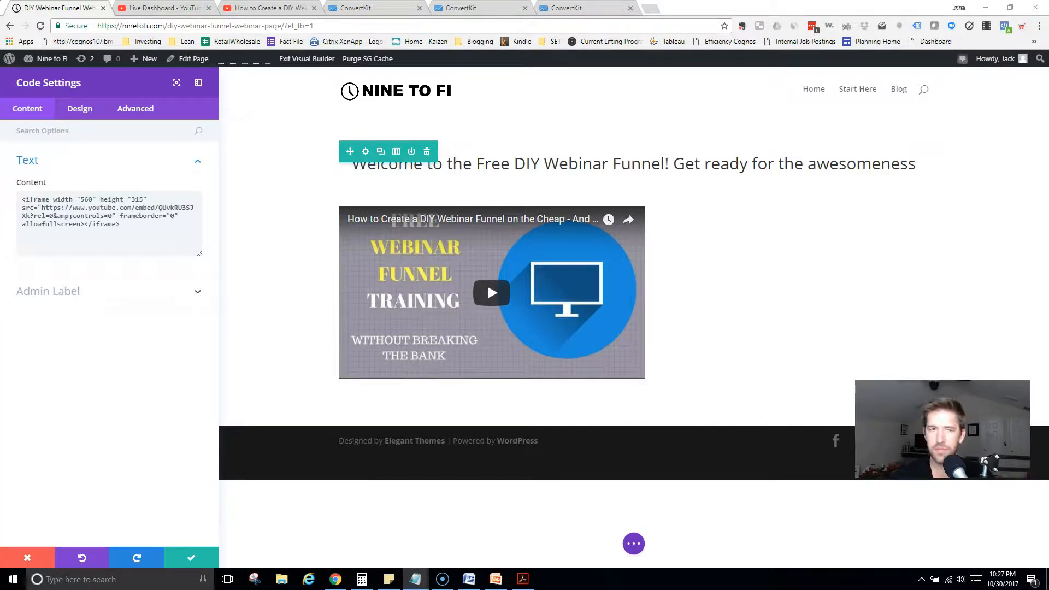
pyautogui.click(99, 197)
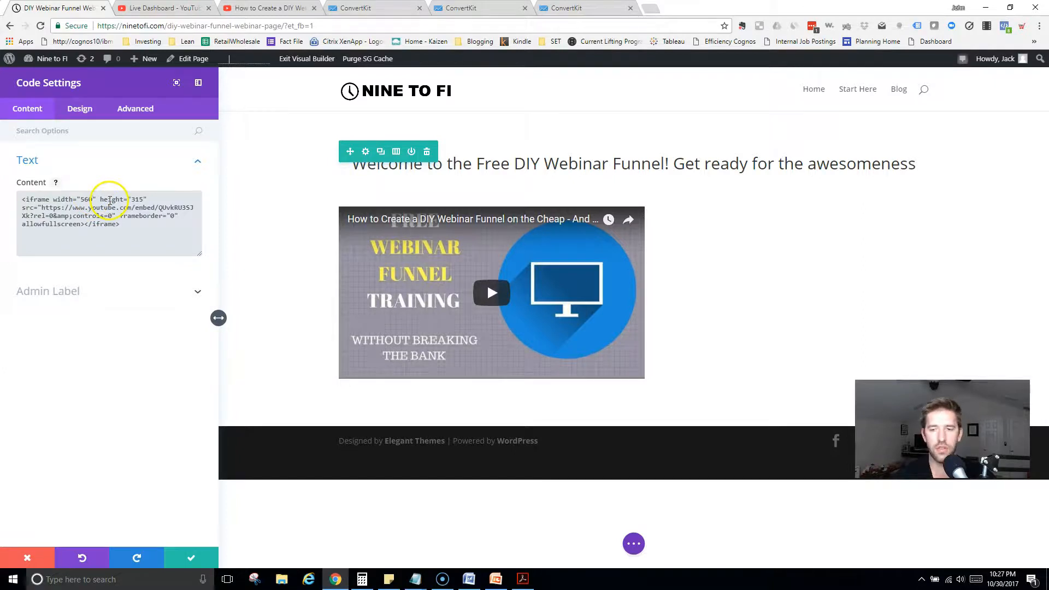
pyautogui.press('BackSpace')
pyautogui.press('BackSpace')
pyautogui.press('BackSpace')
pyautogui.write('854')
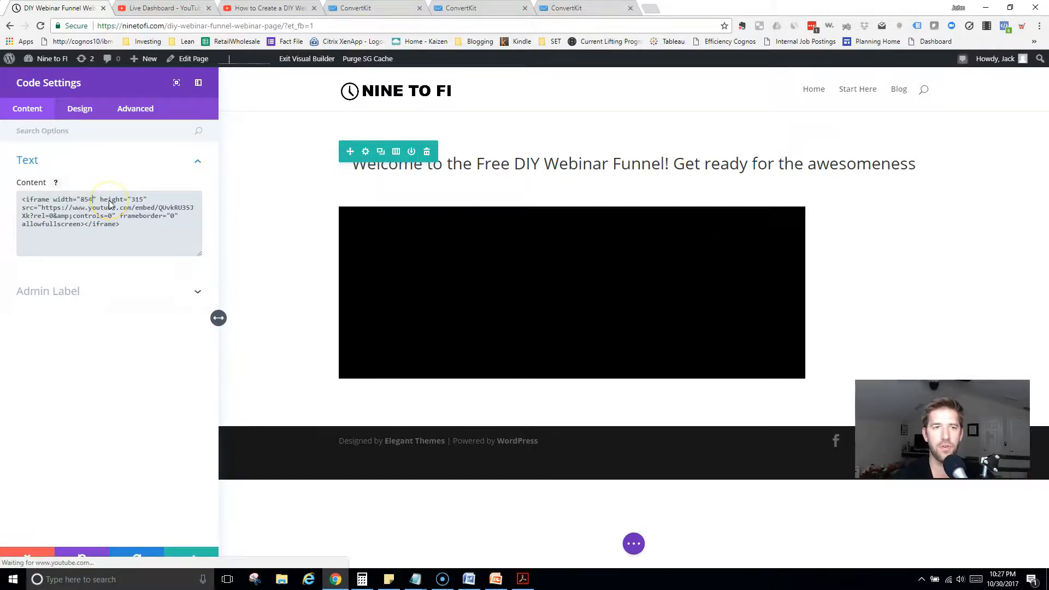
pyautogui.press('BackSpace')
pyautogui.press('BackSpace')
pyautogui.press('BackSpace')
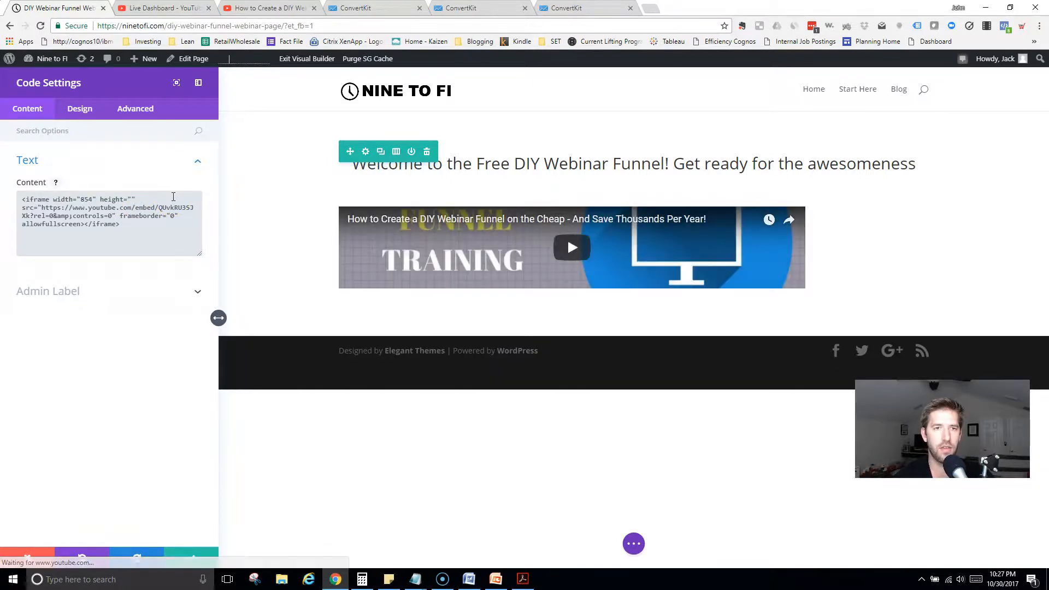
pyautogui.write('480')
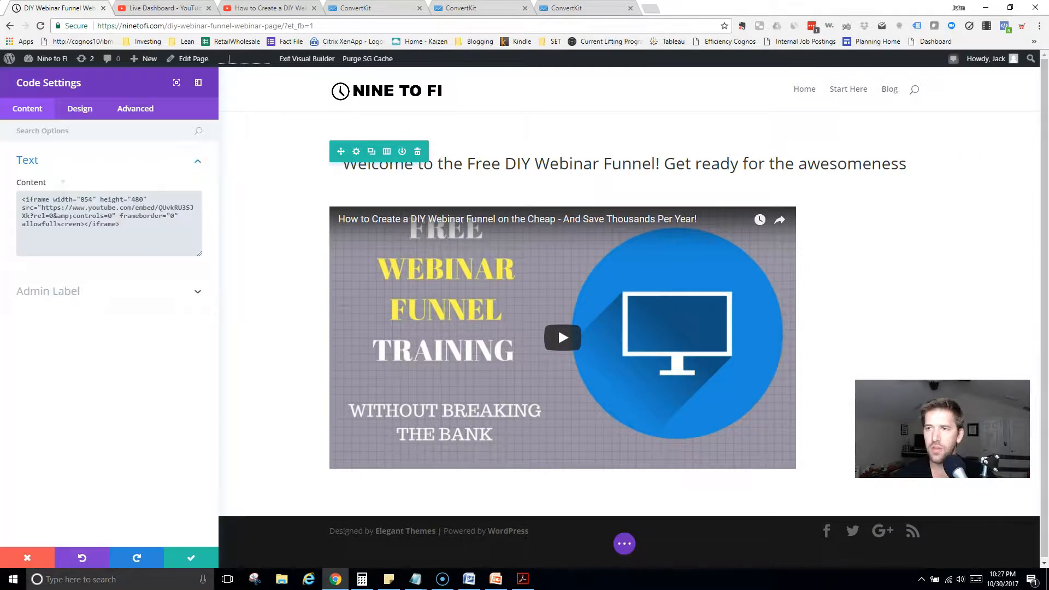
# Add the autoplay=1; parameter before rel=0 in the video embed URL of the Code module's content.
pyautogui.hotkey('alt', 'Tab')
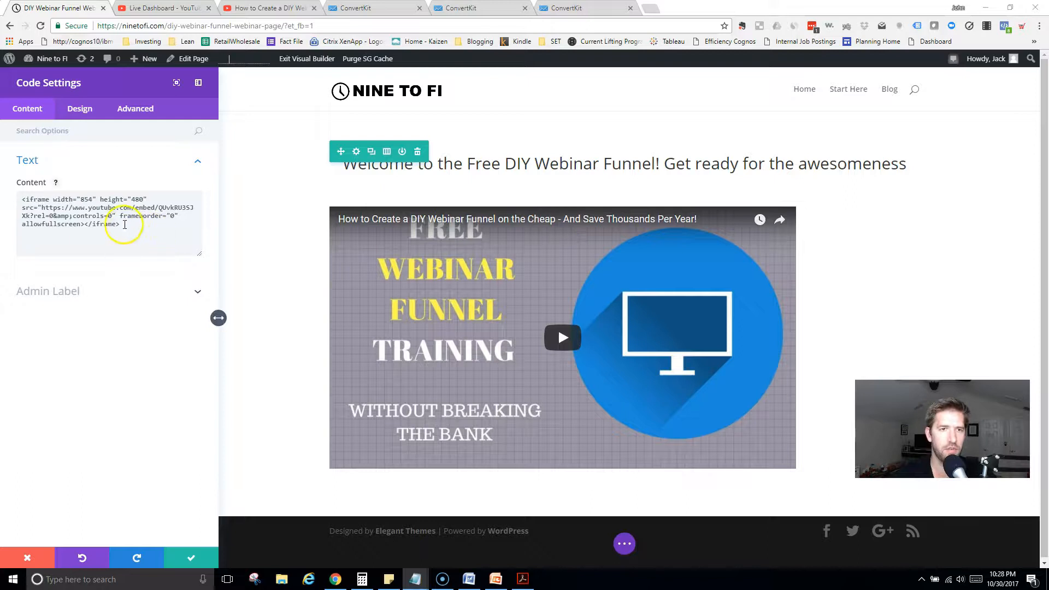
pyautogui.click(36, 217)
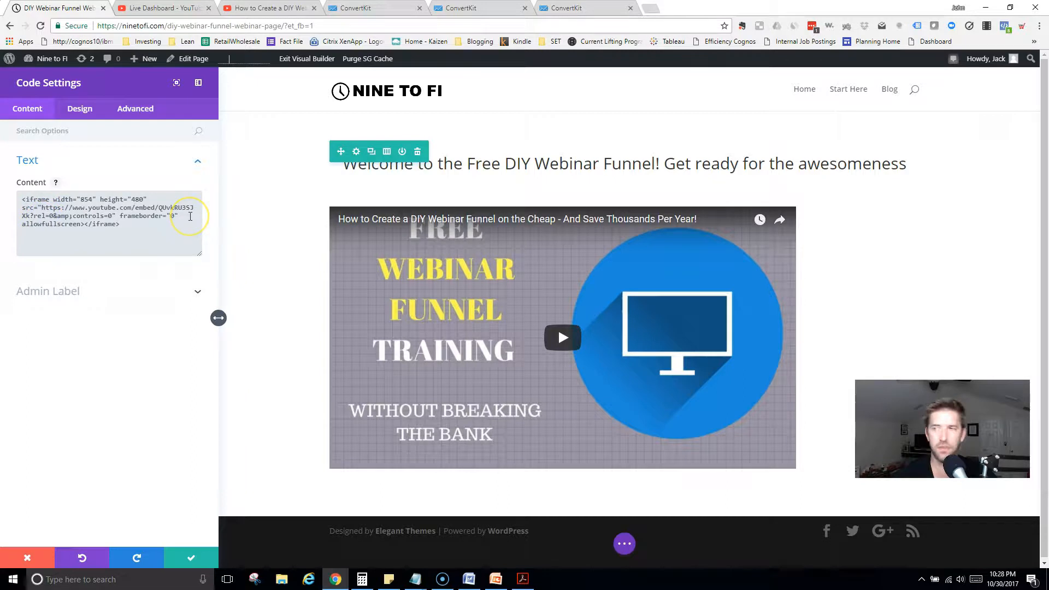
pyautogui.write('autoplay=')
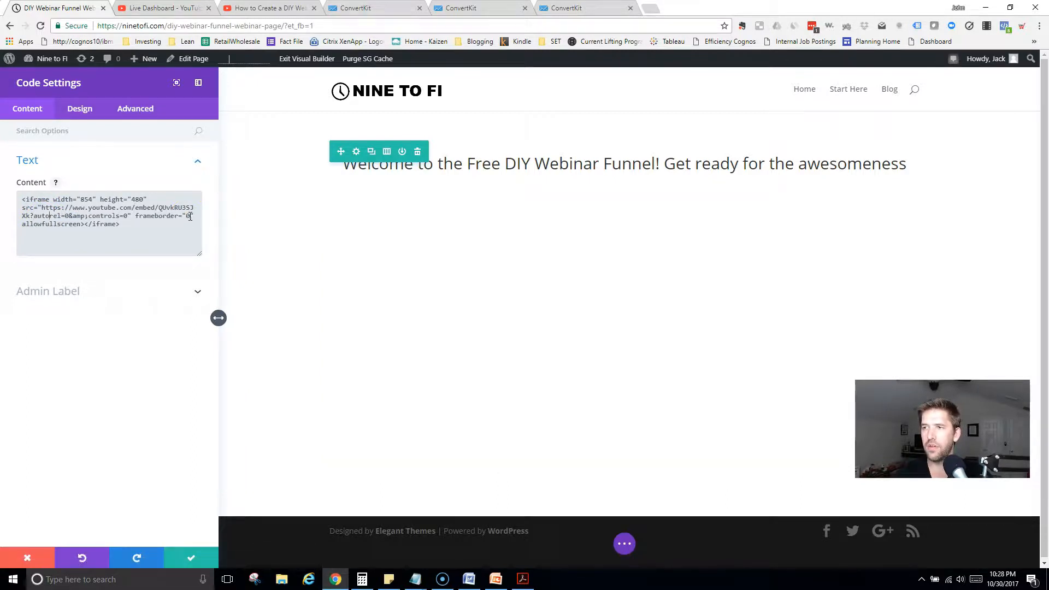
pyautogui.write('1')
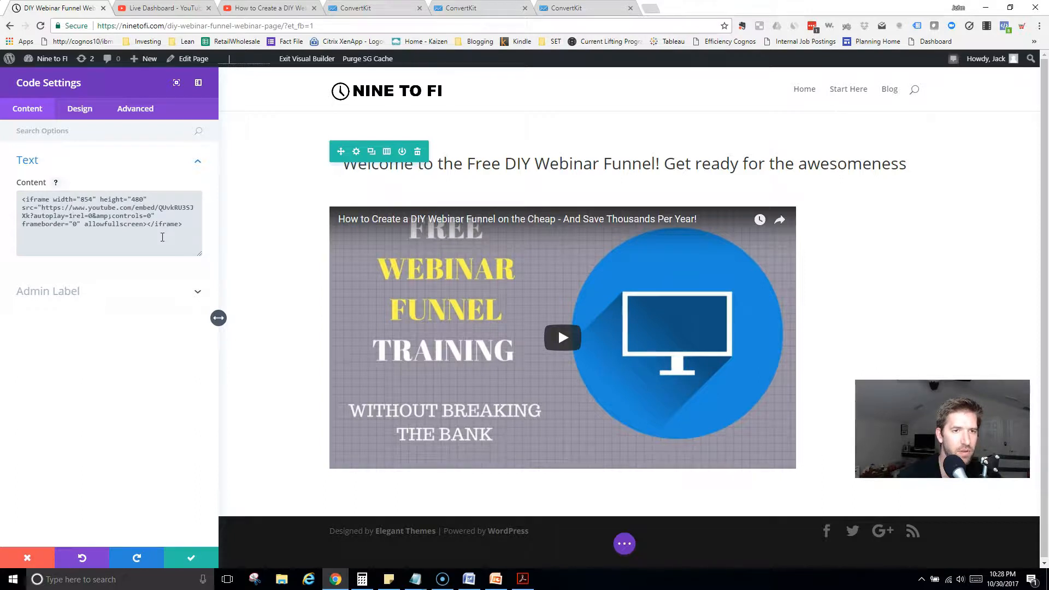
pyautogui.write(';')
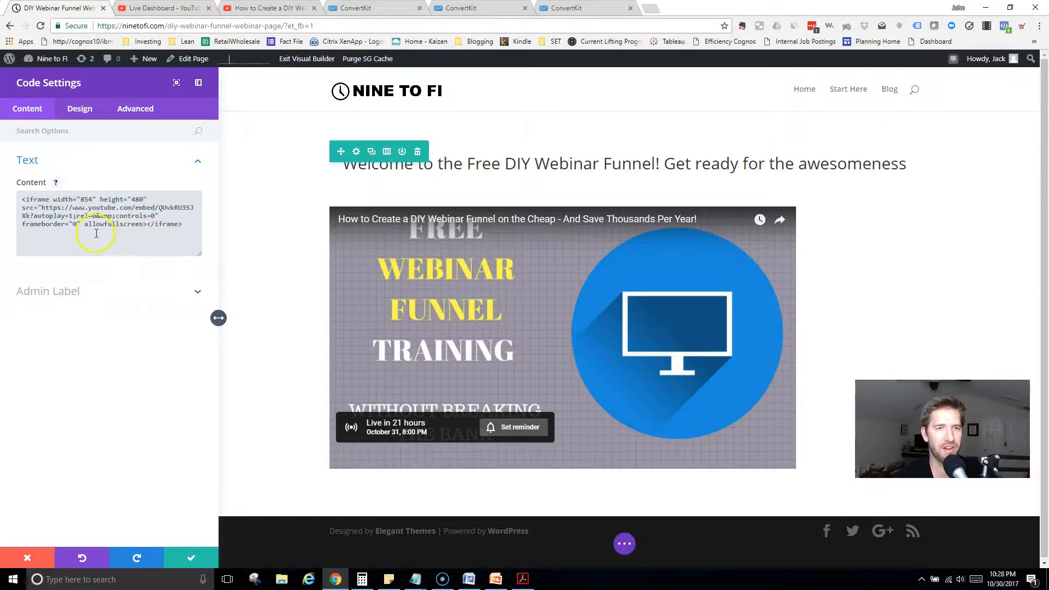
# Look through the Code module's design, content and advanced settings, including the sizing options.
pyautogui.click(79, 108)
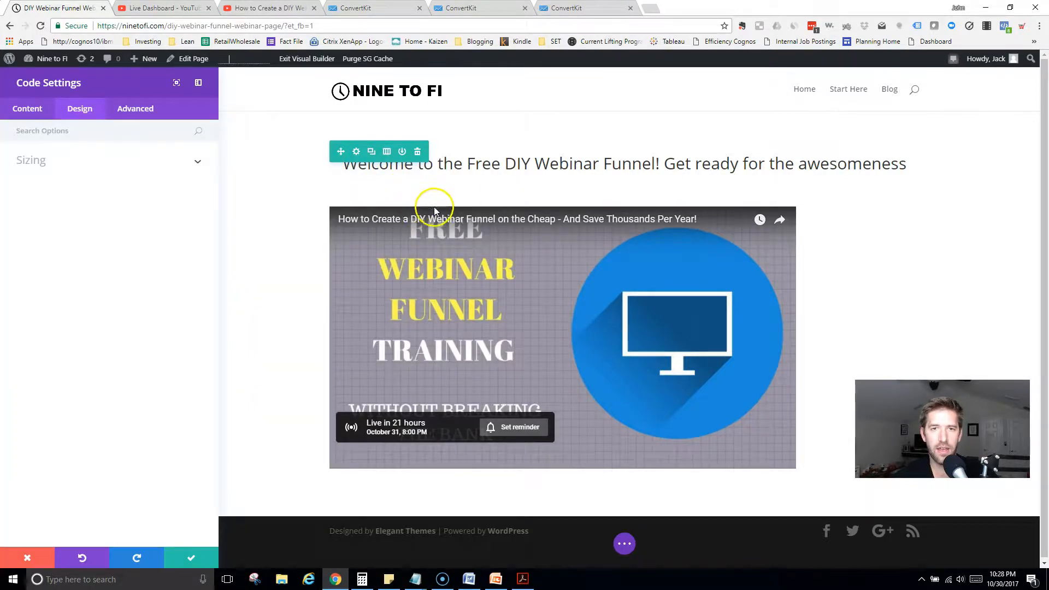
pyautogui.click(463, 219)
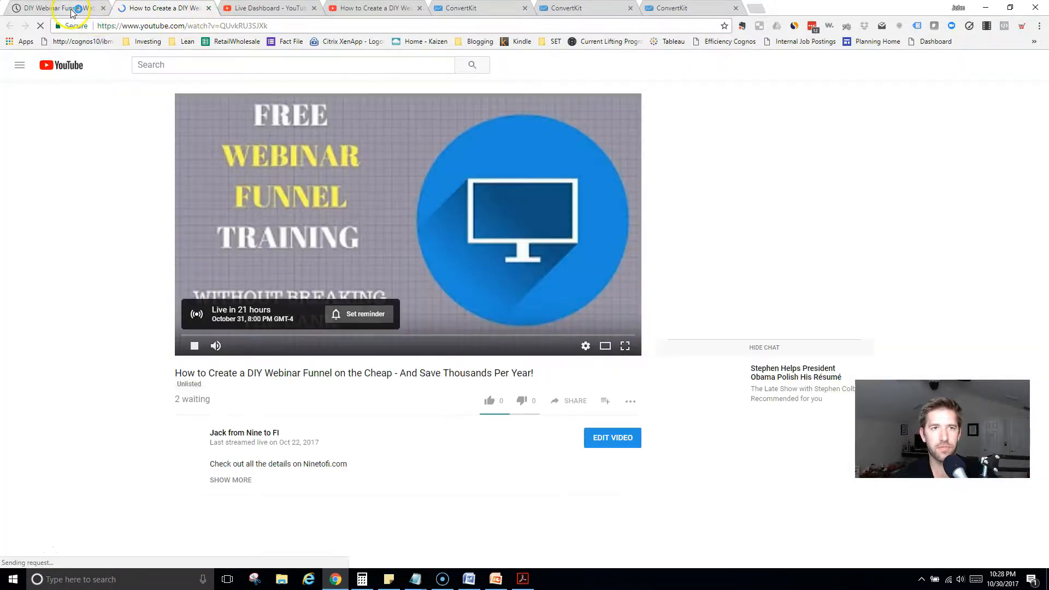
pyautogui.hotkey('ctrl', 'w')
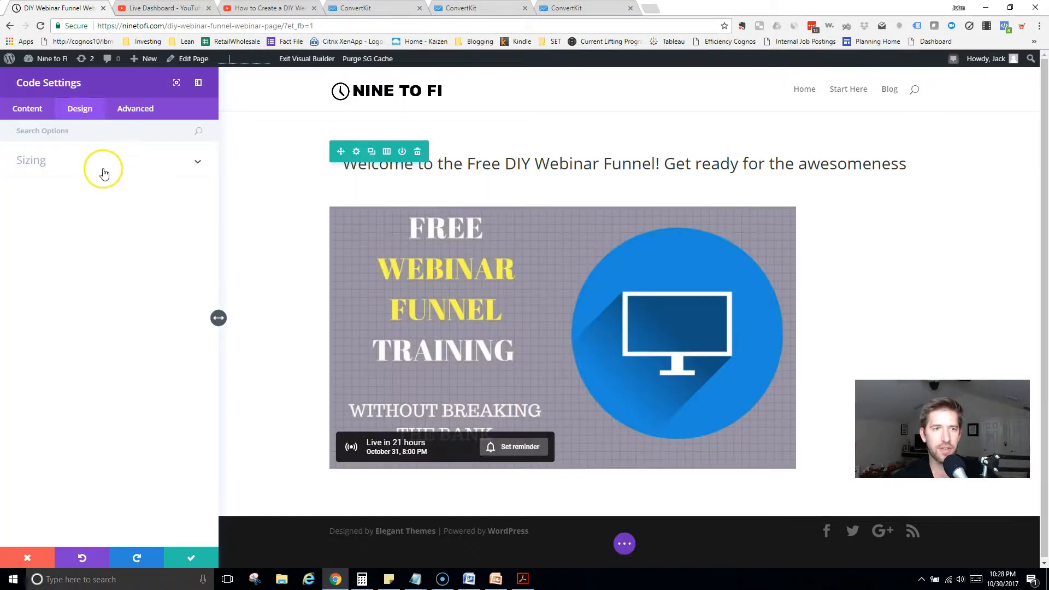
pyautogui.click(104, 173)
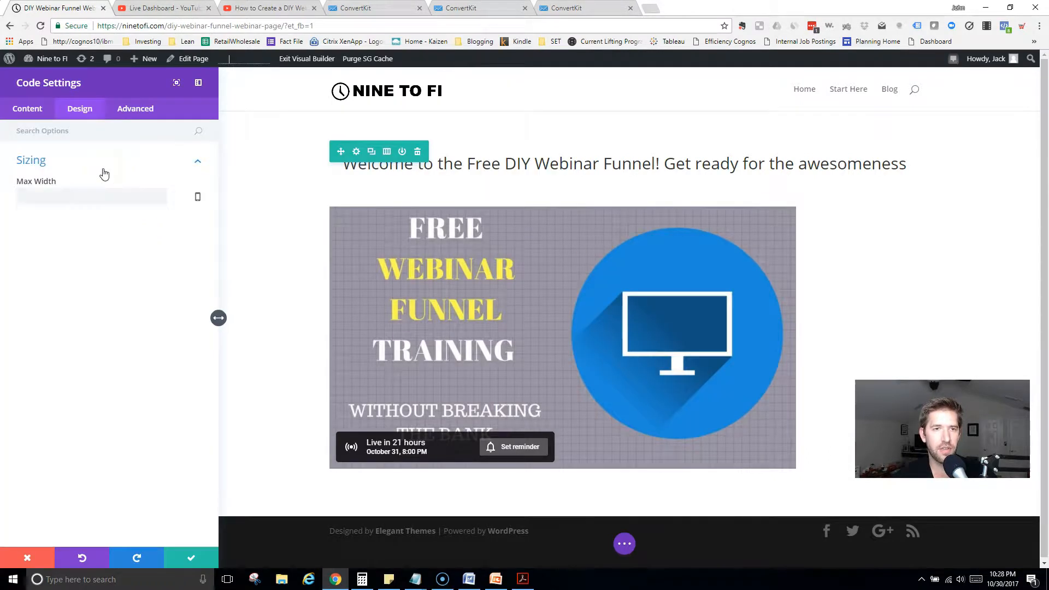
pyautogui.click(30, 107)
pyautogui.click(61, 172)
pyautogui.click(63, 161)
pyautogui.click(69, 197)
pyautogui.click(70, 198)
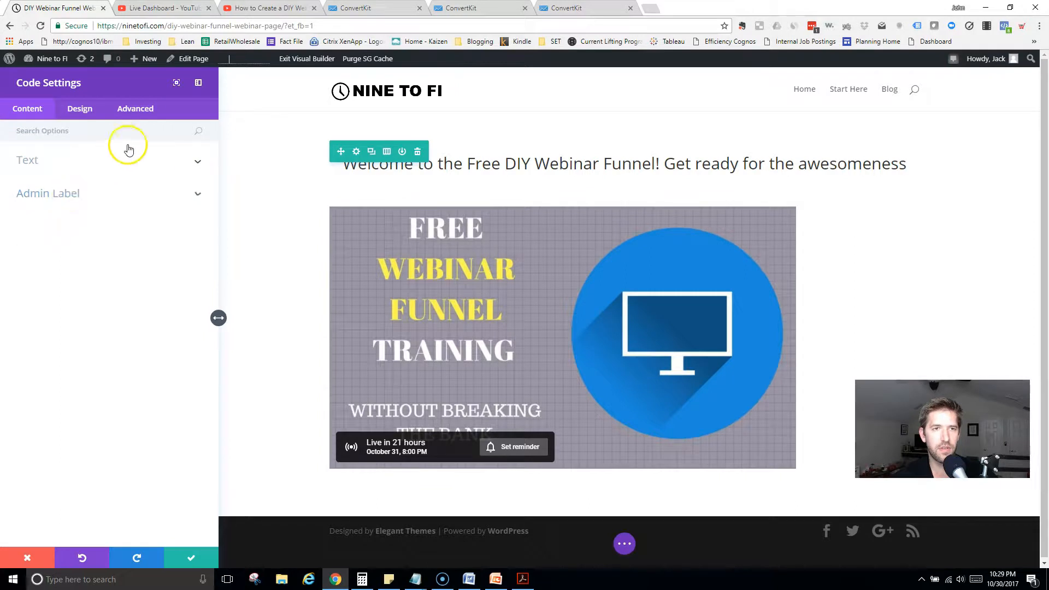
pyautogui.click(134, 106)
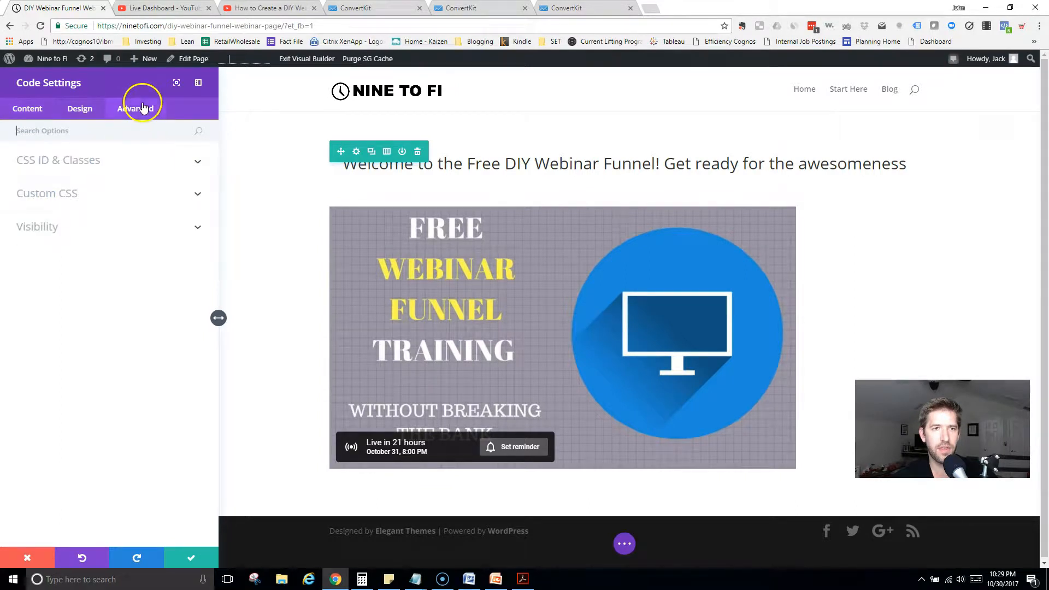
pyautogui.click(109, 201)
pyautogui.click(109, 183)
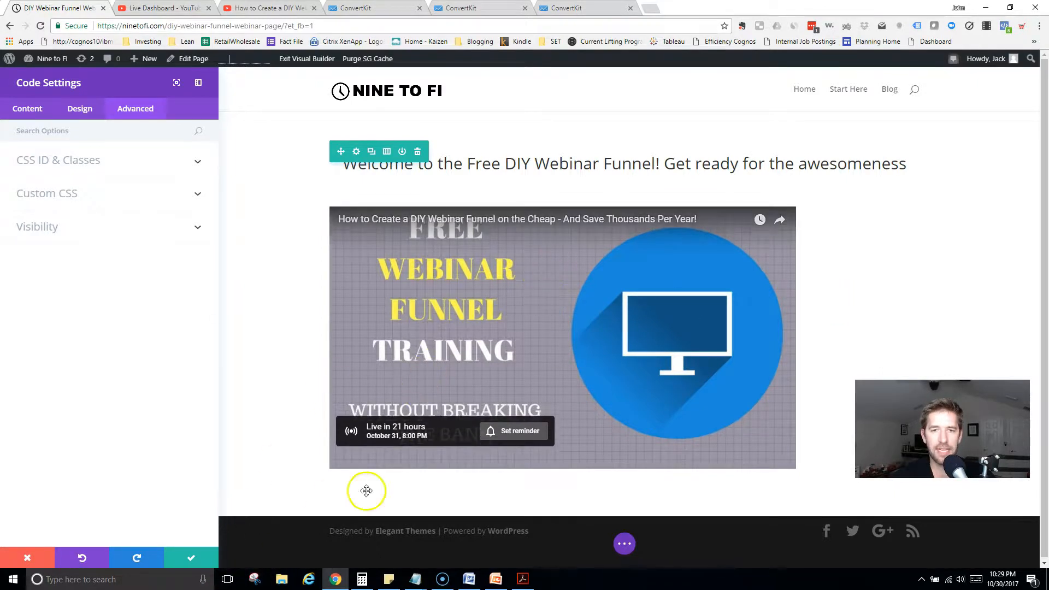
# Save the Code module's settings and check the embedded video and its reminder option on the webinar page outside the Visual Builder.
pyautogui.click(199, 556)
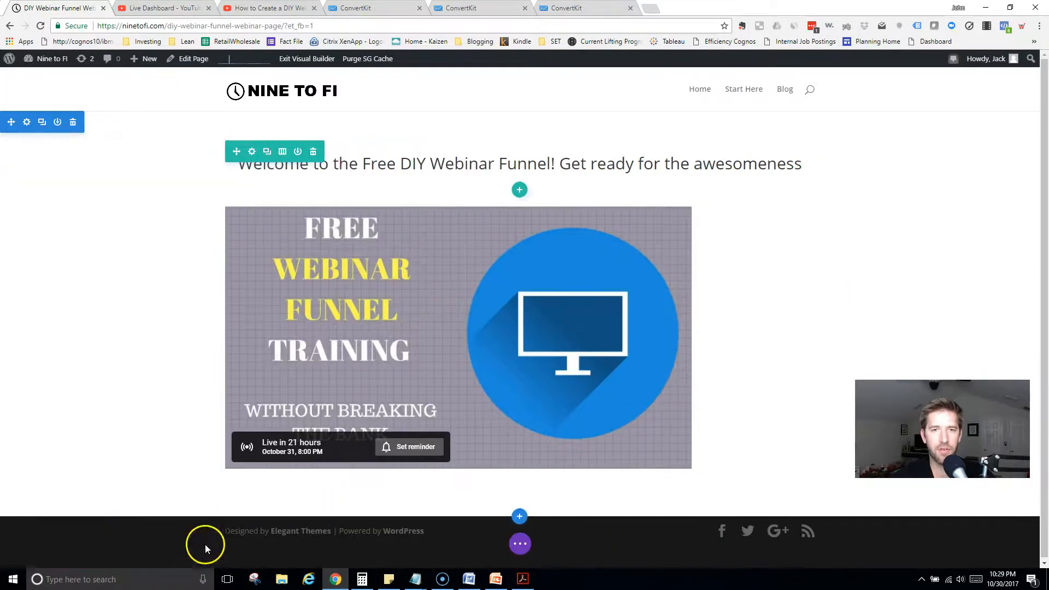
pyautogui.click(403, 436)
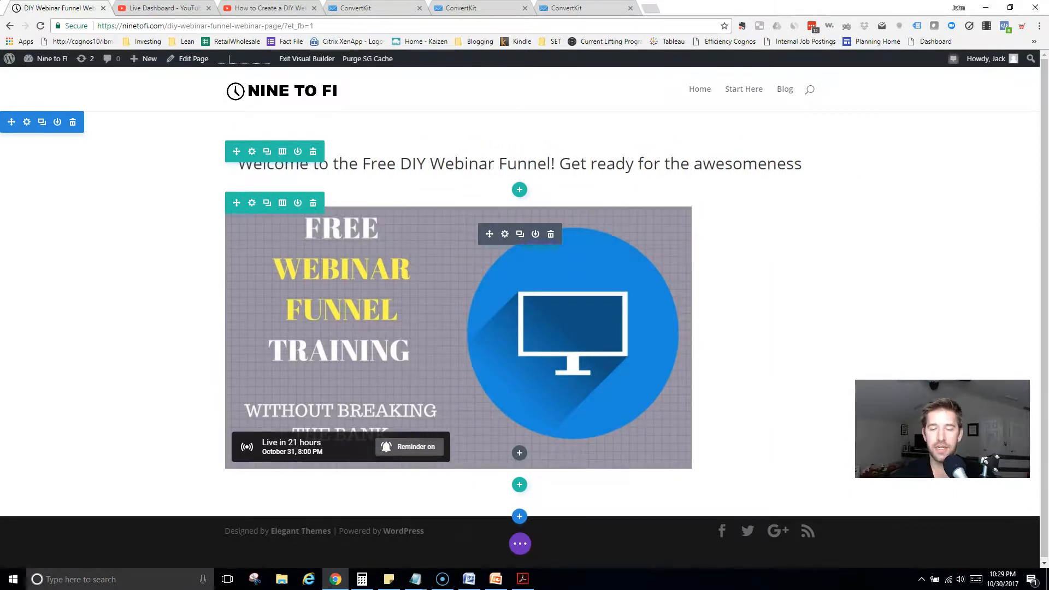
pyautogui.click(416, 427)
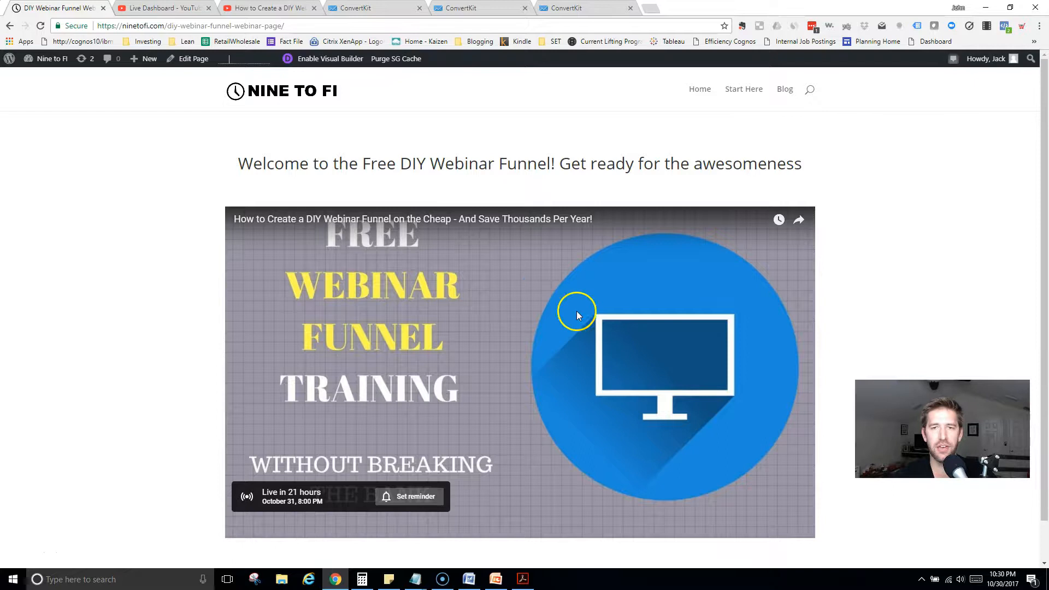
pyautogui.scroll(-1, 599, 327)
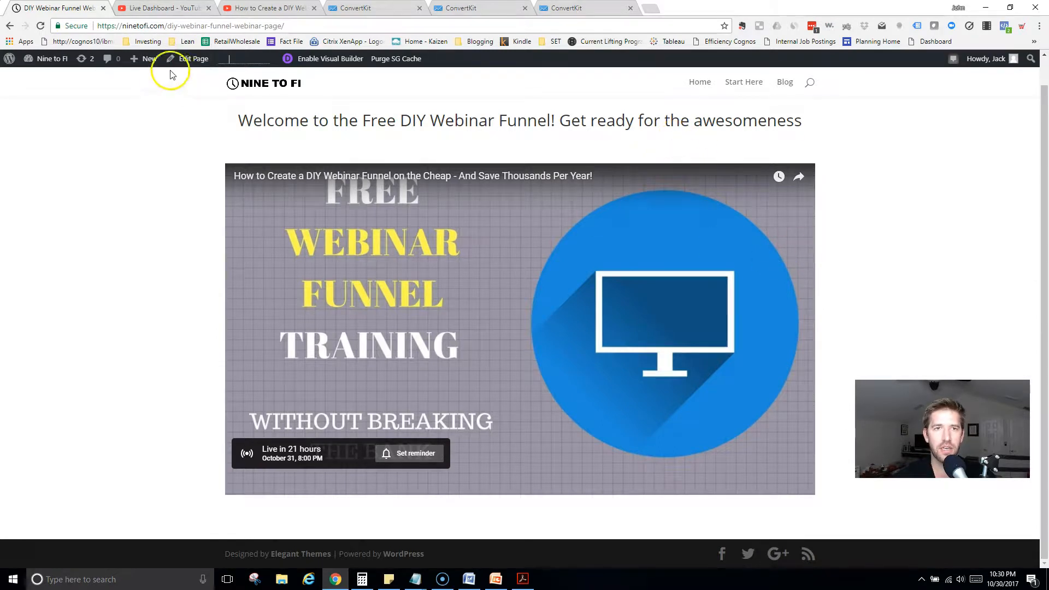
# Open the webinar page for editing and load it in the Visual Builder again.
pyautogui.click(186, 59)
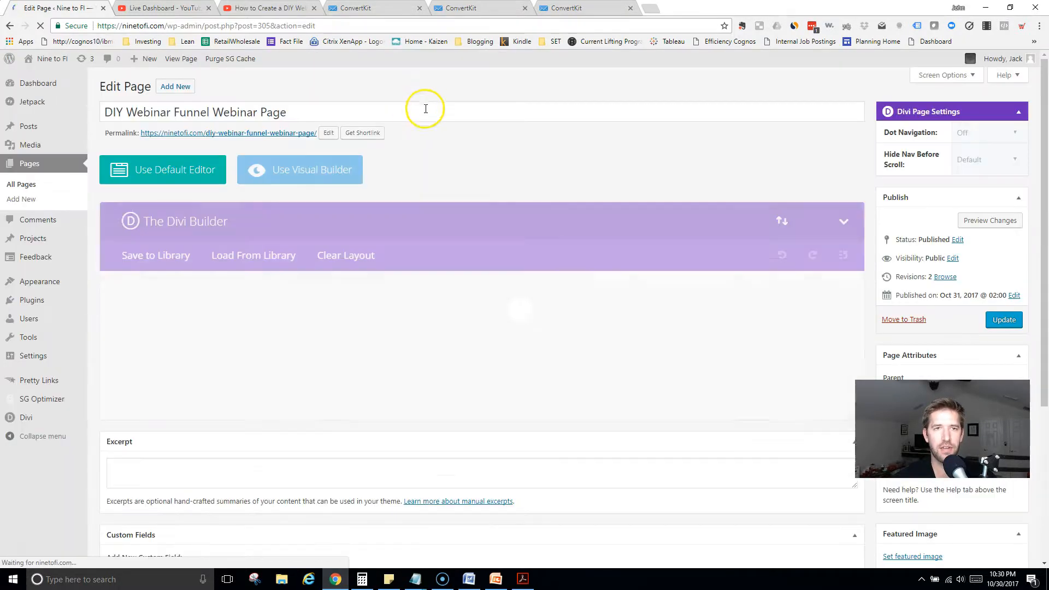
pyautogui.click(312, 170)
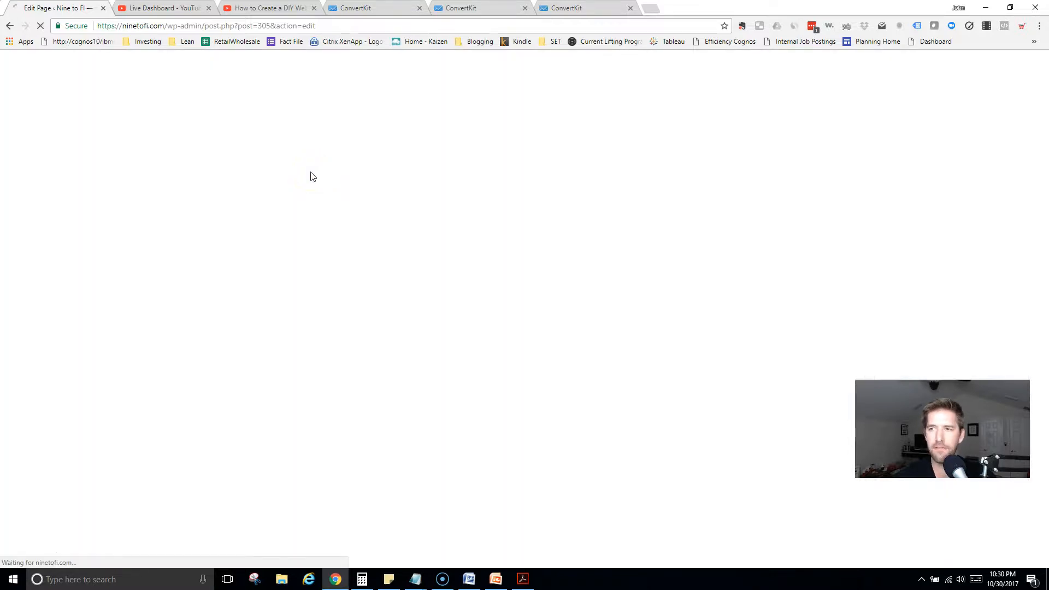
pyautogui.hotkey('alt', 'Tab')
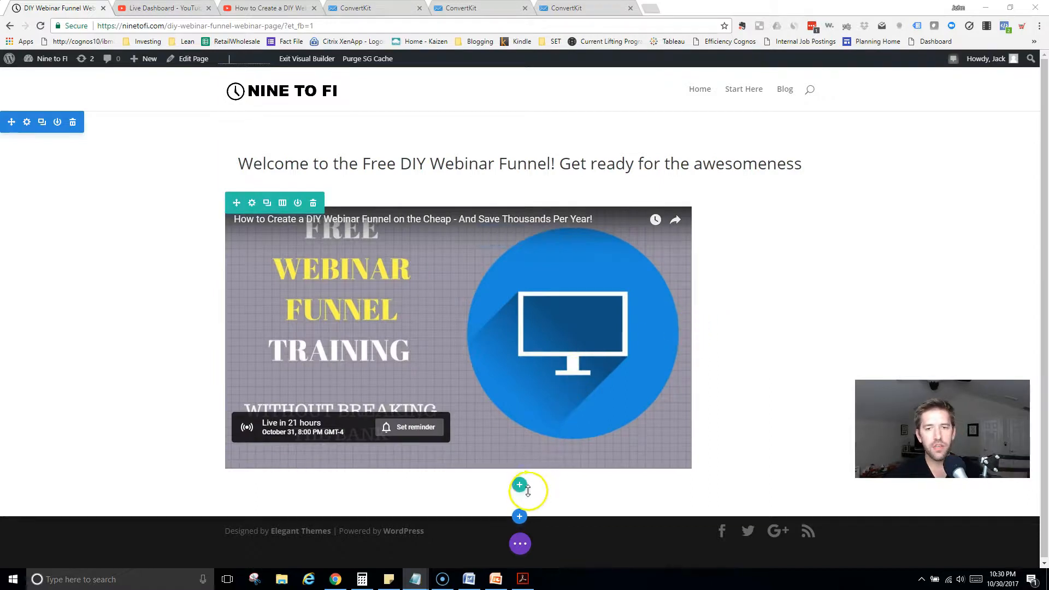
# Insert a single-column row below the video and add a Code module to it.
pyautogui.click(520, 485)
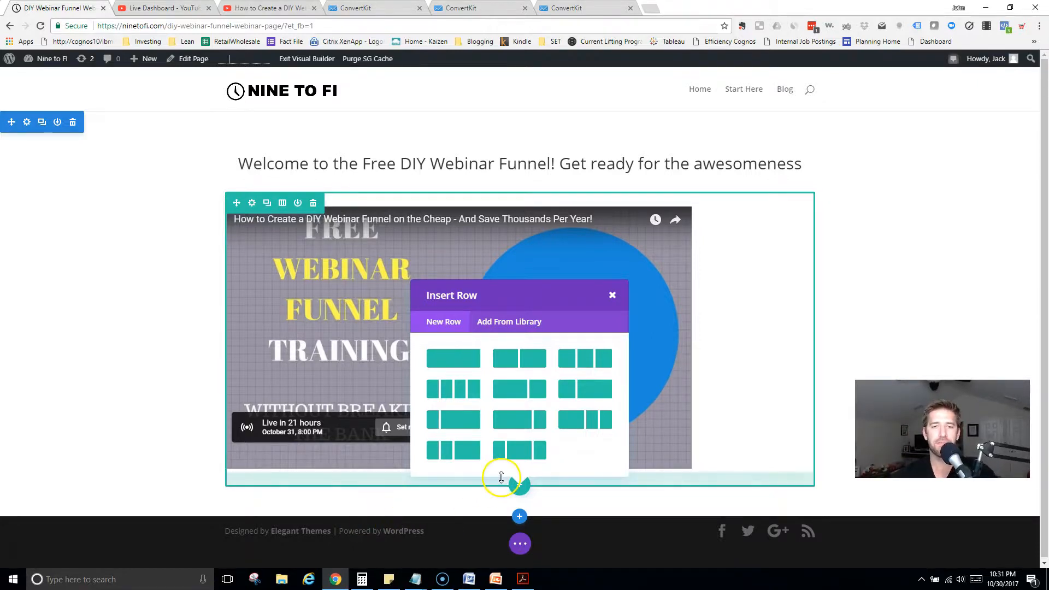
pyautogui.click(457, 360)
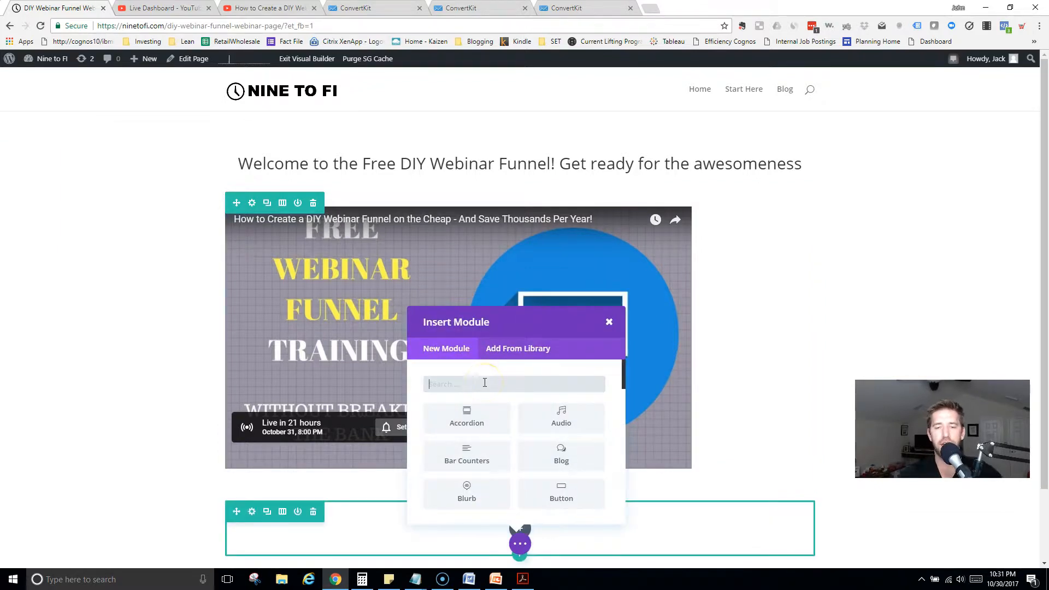
pyautogui.write('code')
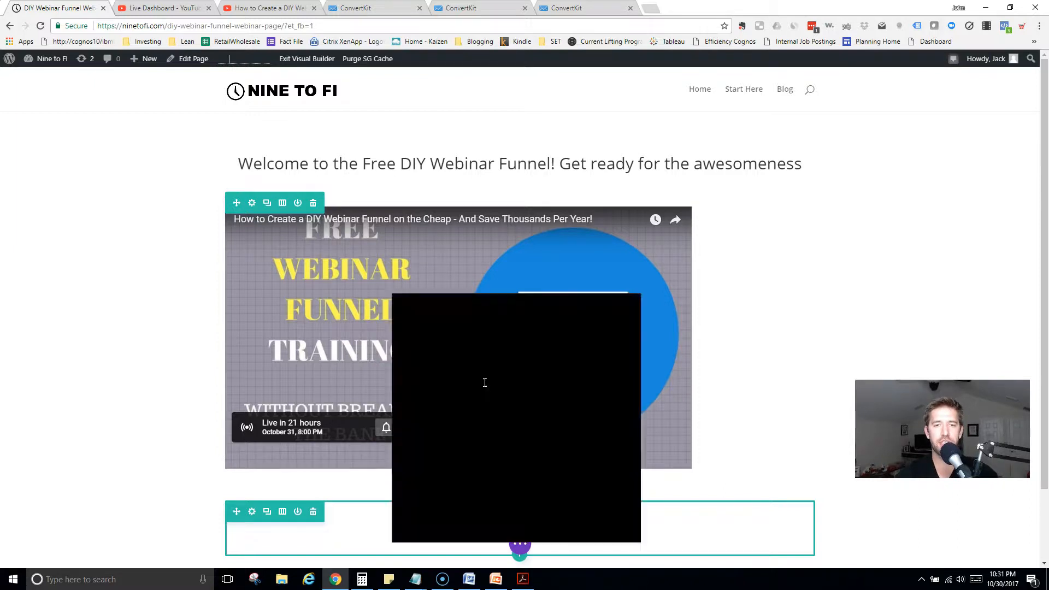
pyautogui.click(480, 426)
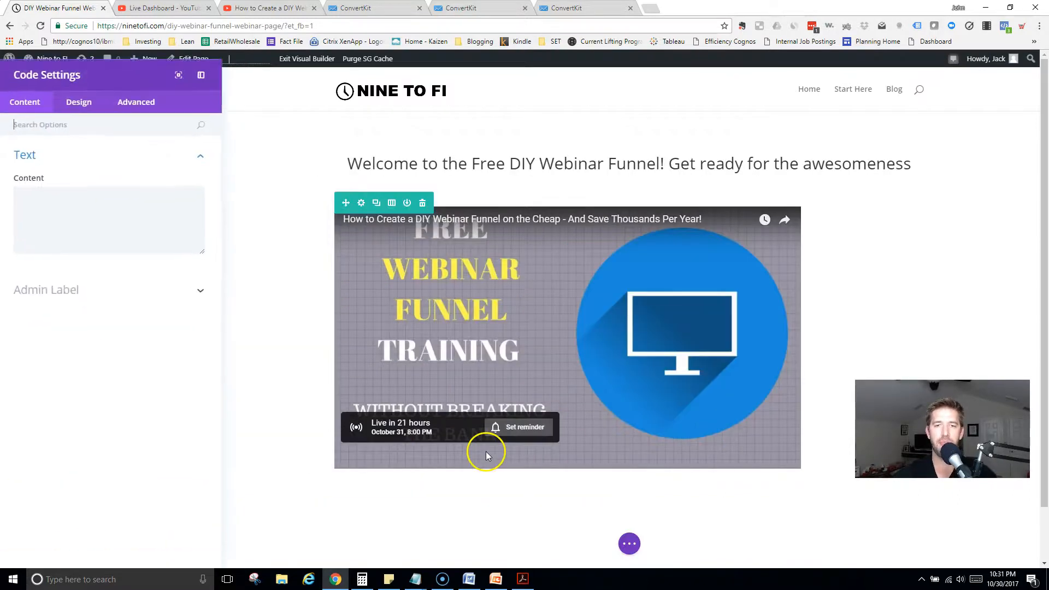
# Copy the live chat embed code, including its center tags, from the Notepad notes and paste it into the new Code module's content.
pyautogui.click(156, 235)
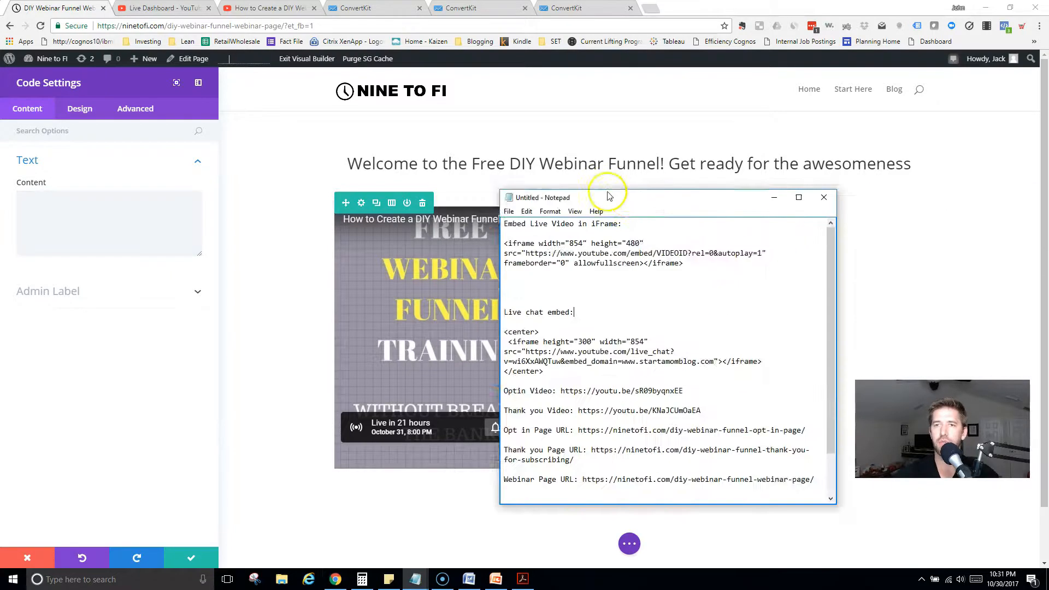
pyautogui.moveTo(608, 197); pyautogui.dragTo(616, 108)
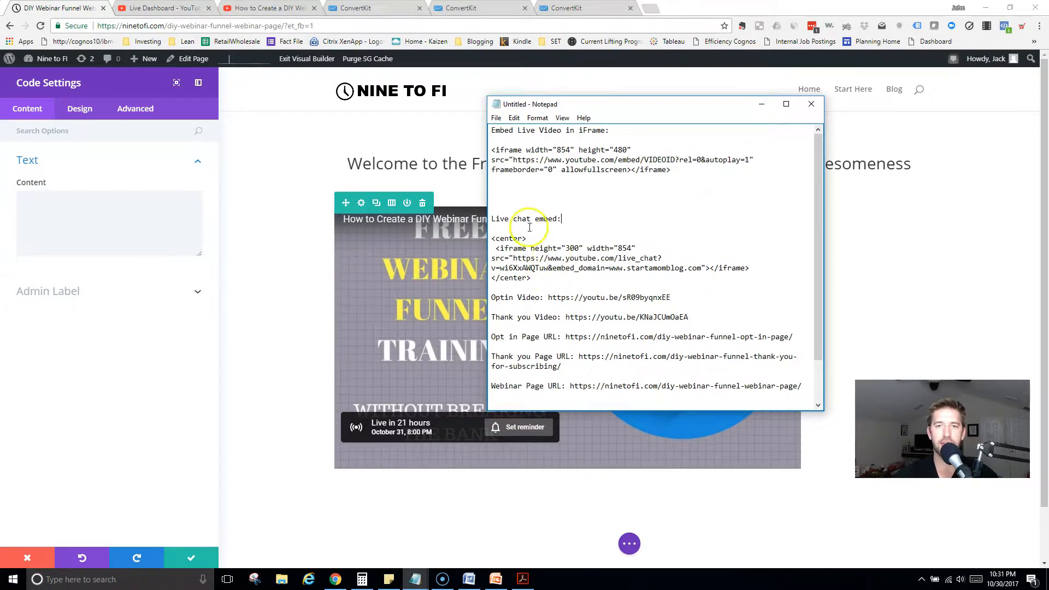
pyautogui.moveTo(531, 278); pyautogui.dragTo(491, 239)
pyautogui.hotkey('ctrl', 'c')
pyautogui.click(117, 223)
pyautogui.hotkey('ctrl', 'v')
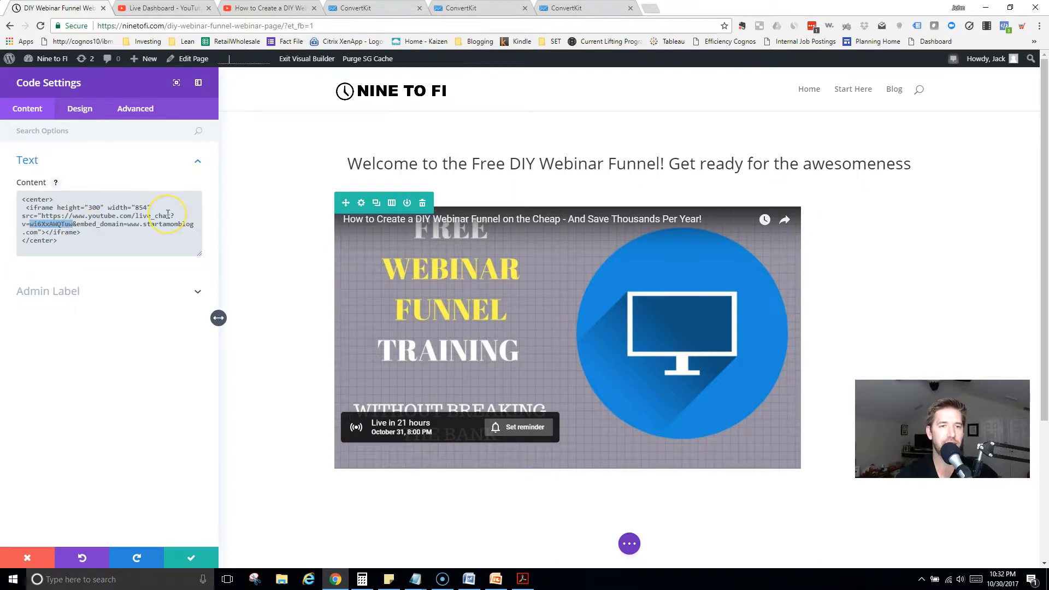
# Replace the video ID in the live chat embed code with QUvkRU3SJXk, copied from the YouTube live video's address.
pyautogui.press('BackSpace')
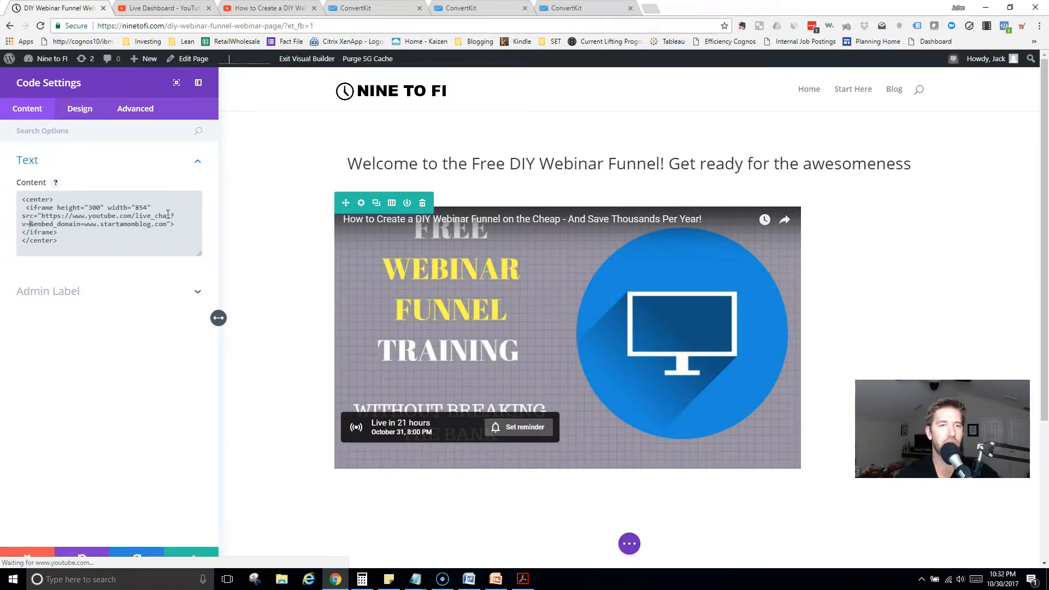
pyautogui.click(260, 9)
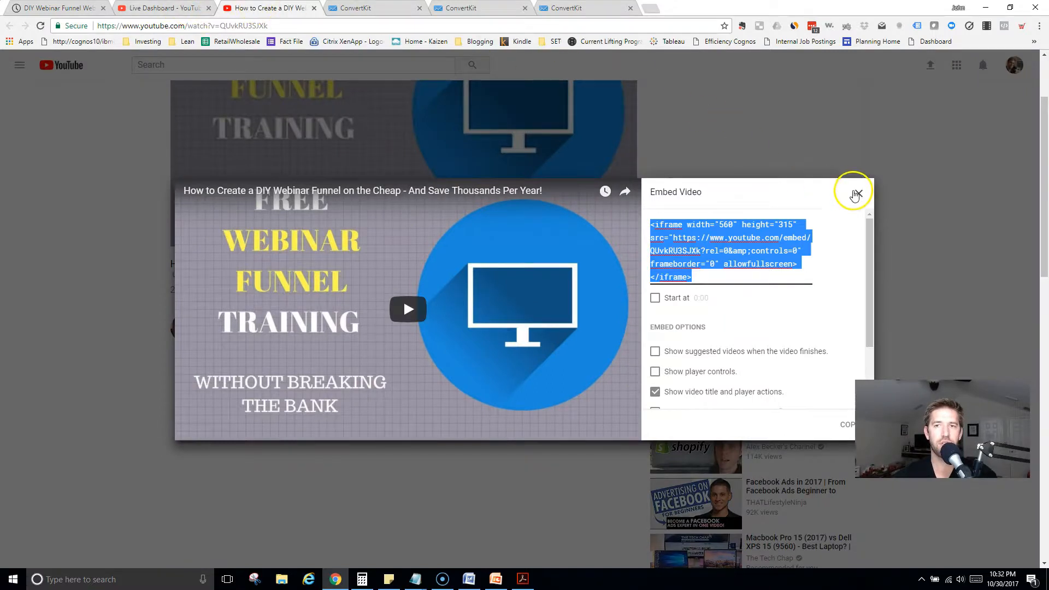
pyautogui.click(857, 193)
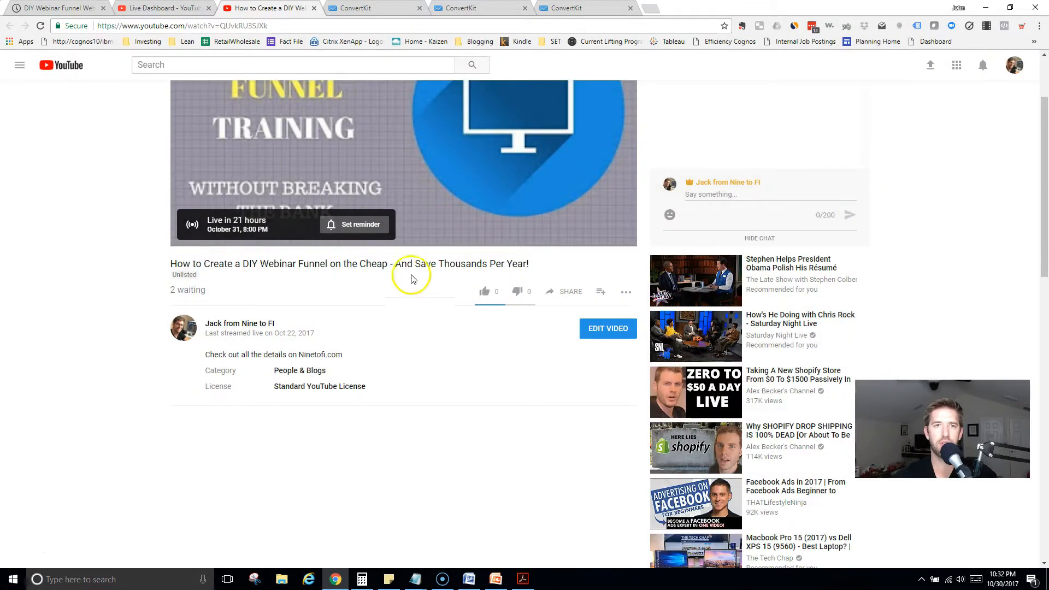
pyautogui.click(225, 25)
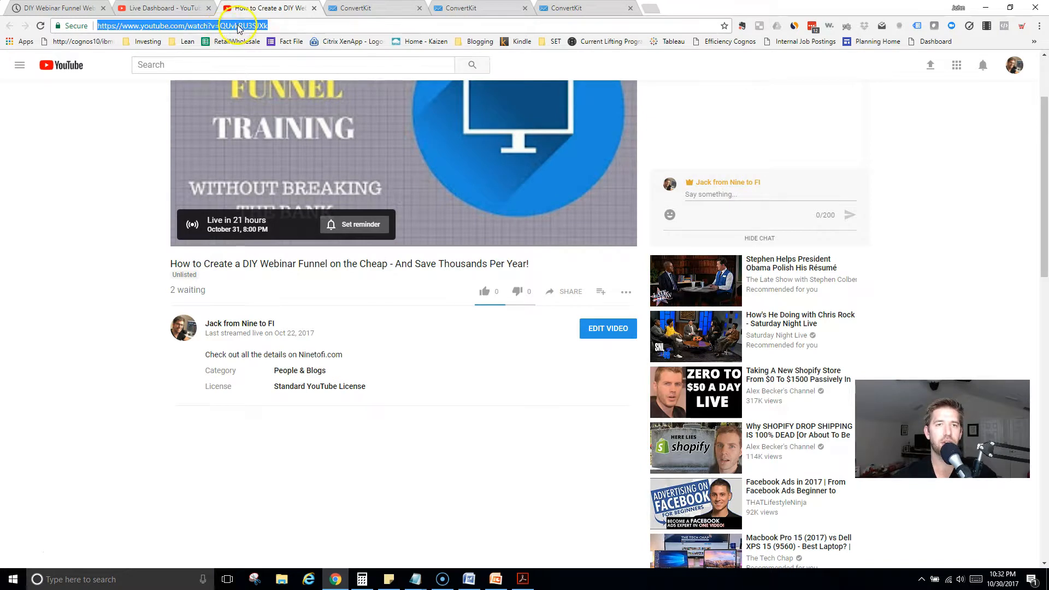
pyautogui.scroll(2, 322, 229)
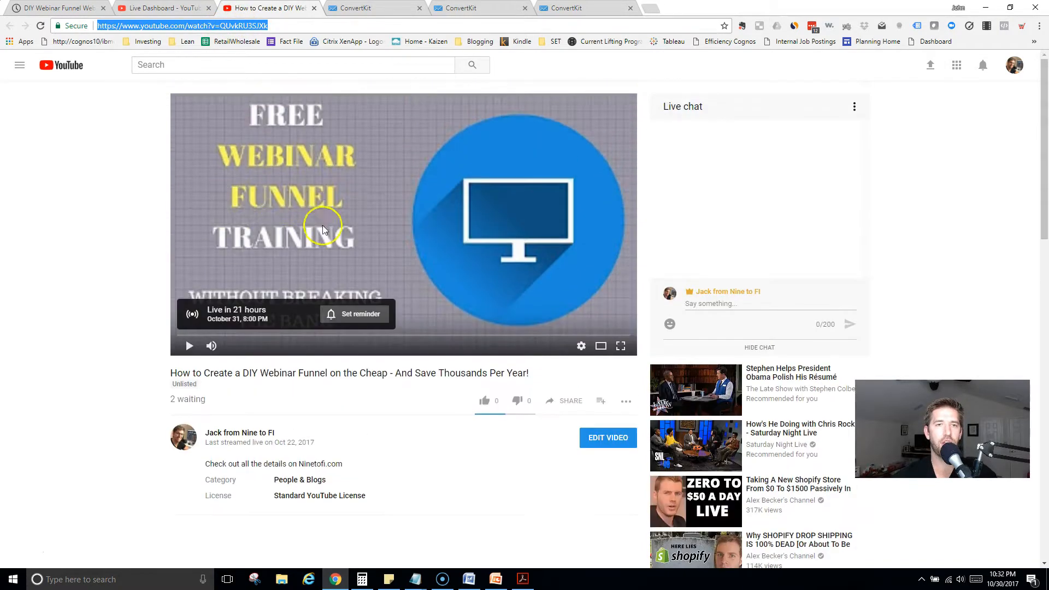
pyautogui.click(225, 26)
pyautogui.moveTo(231, 27); pyautogui.dragTo(278, 27)
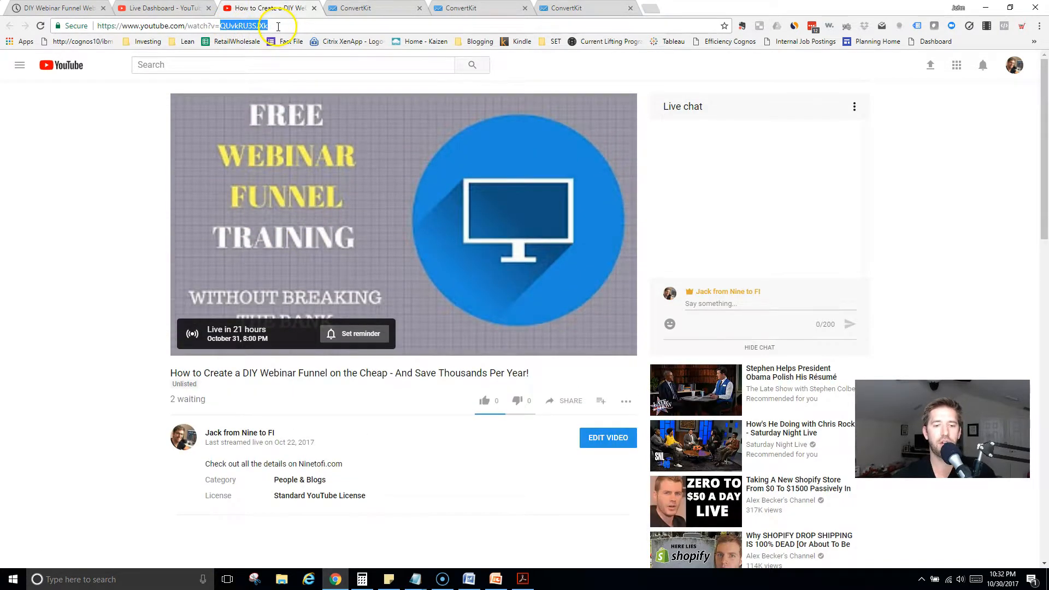
pyautogui.click(60, 6)
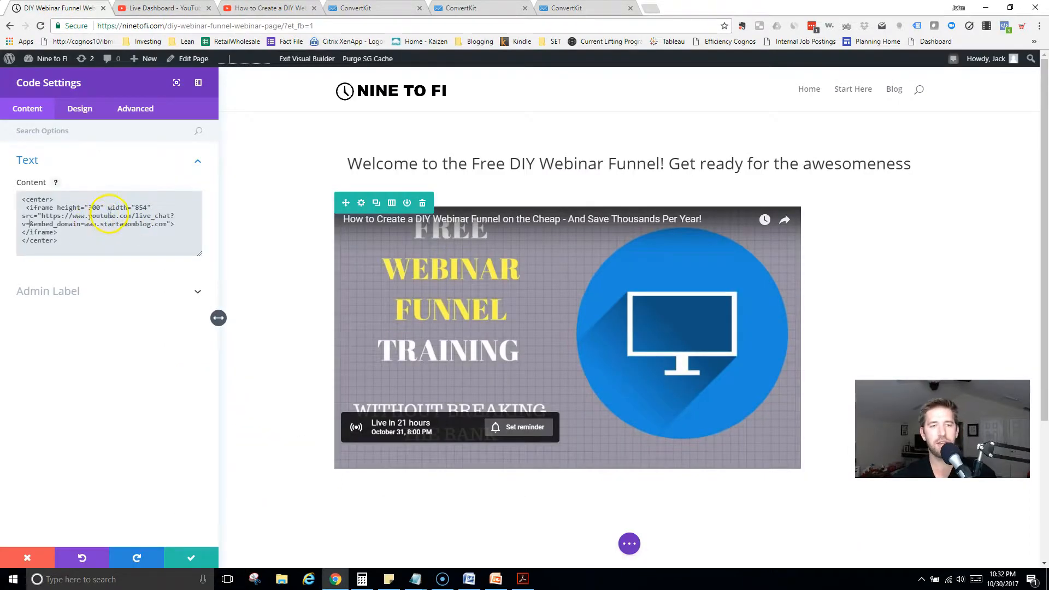
pyautogui.hotkey('ctrl', 'v')
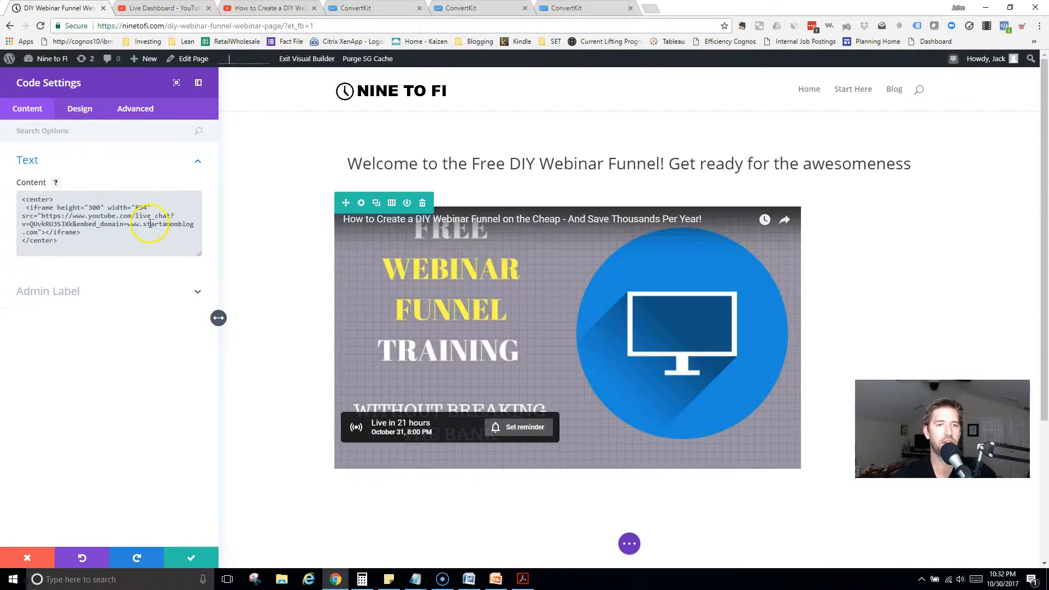
pyautogui.moveTo(143, 224); pyautogui.dragTo(194, 224)
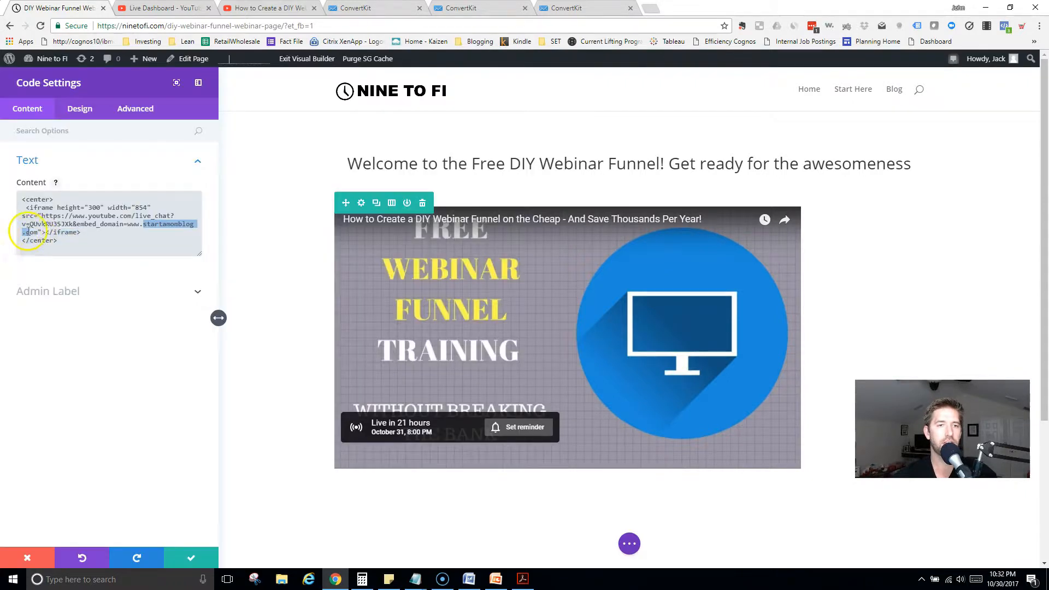
pyautogui.press('BackSpace')
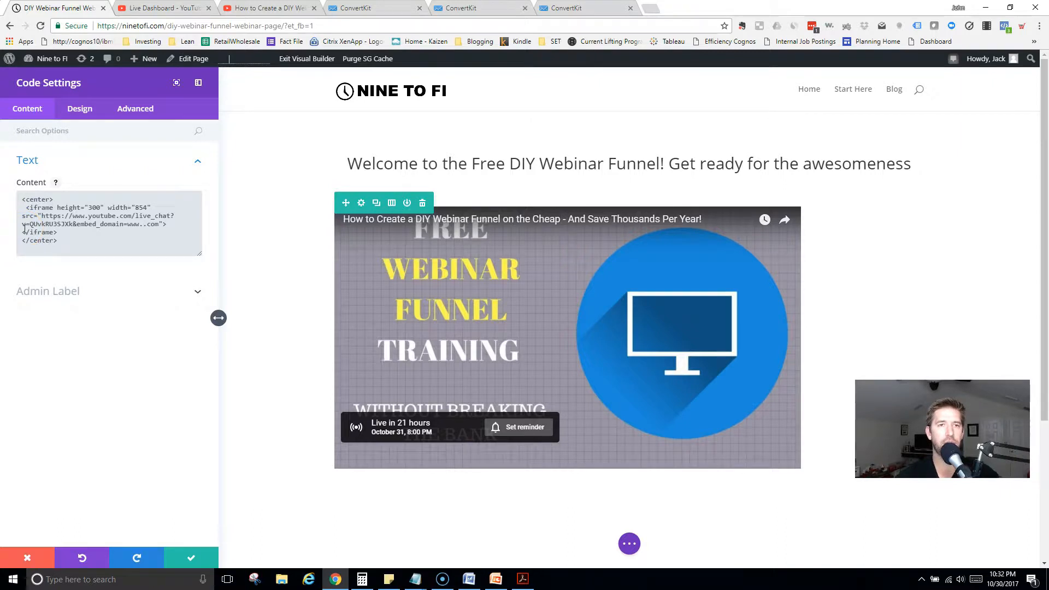
pyautogui.write('nineto')
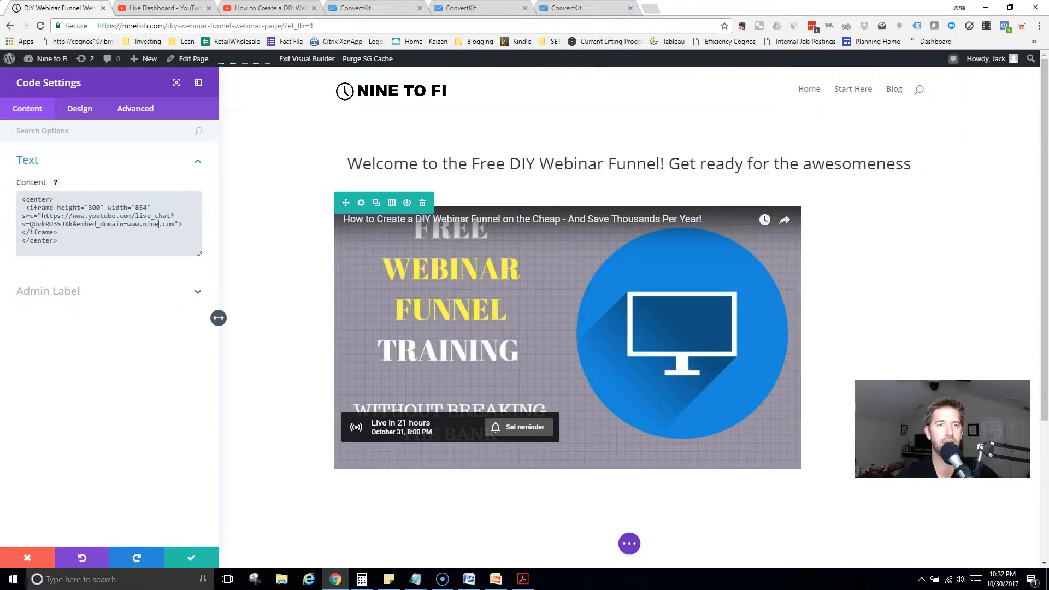
pyautogui.write('fi')
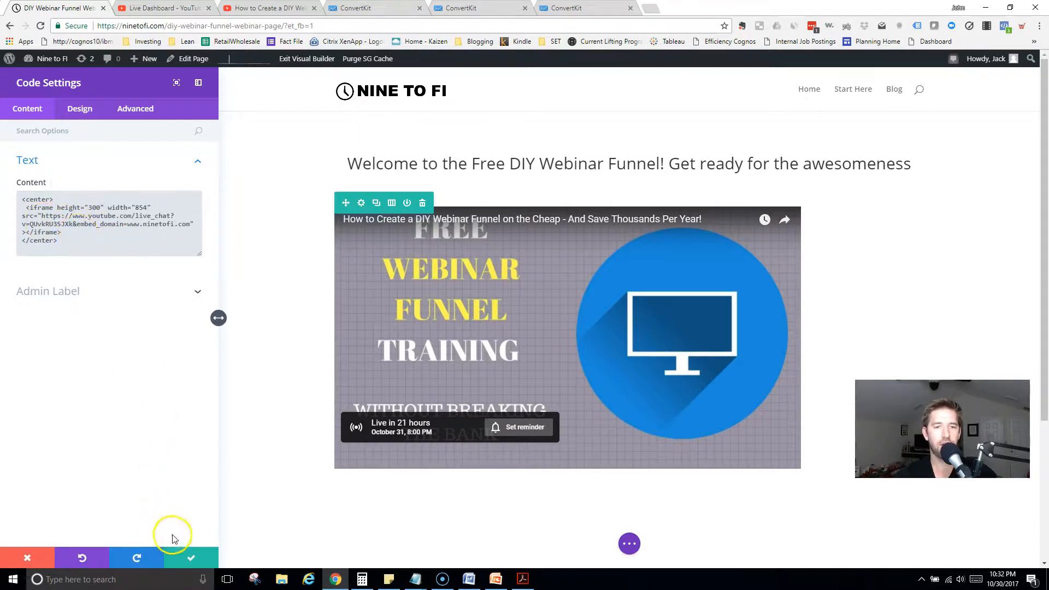
pyautogui.click(183, 557)
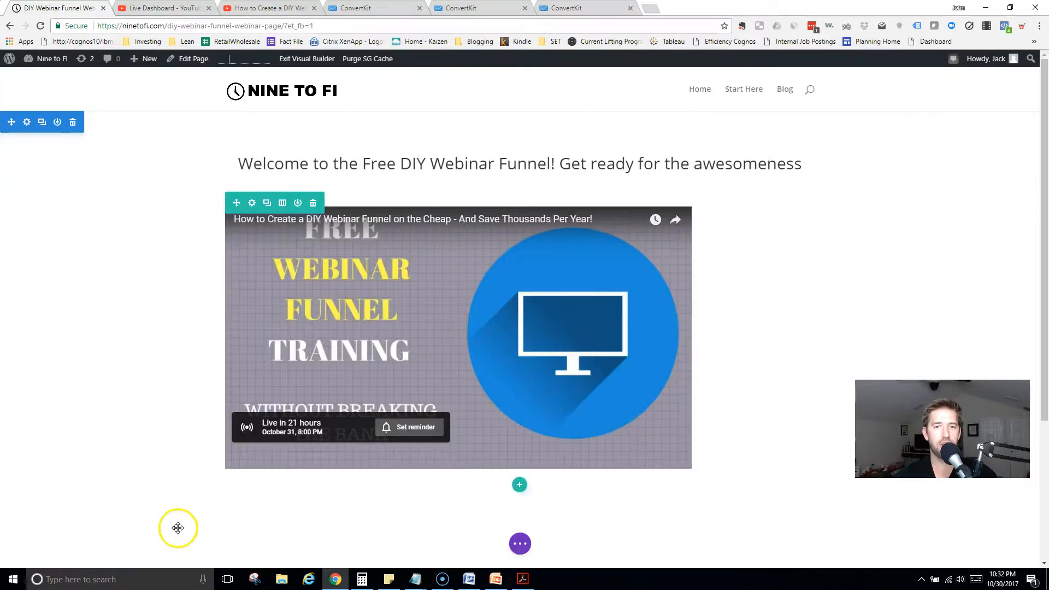
# Save the webinar page and exit the Visual Builder to the live page.
pyautogui.scroll(-4, 399, 508)
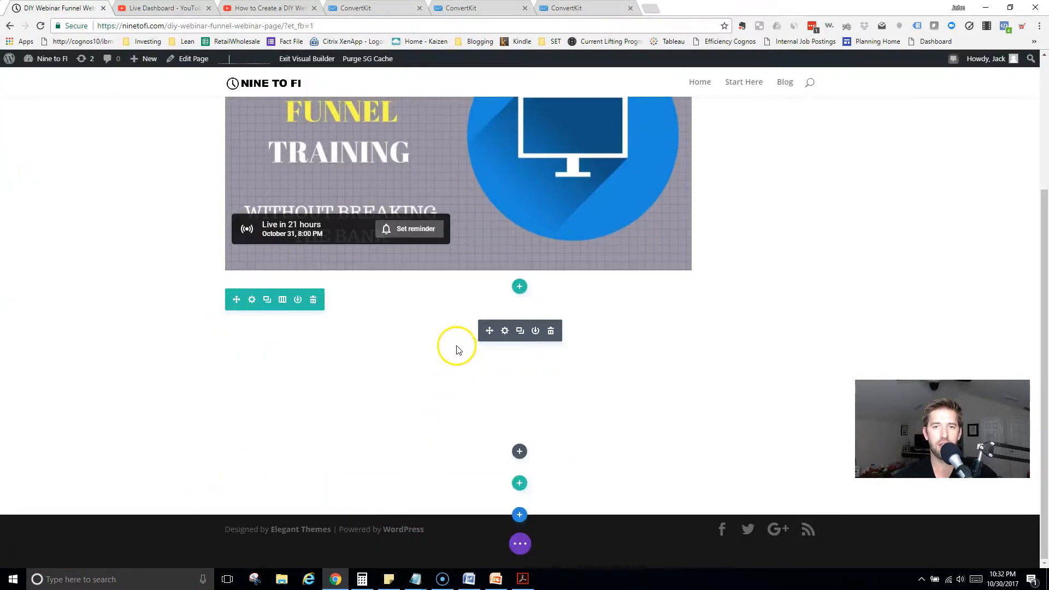
pyautogui.click(520, 544)
pyautogui.click(1003, 543)
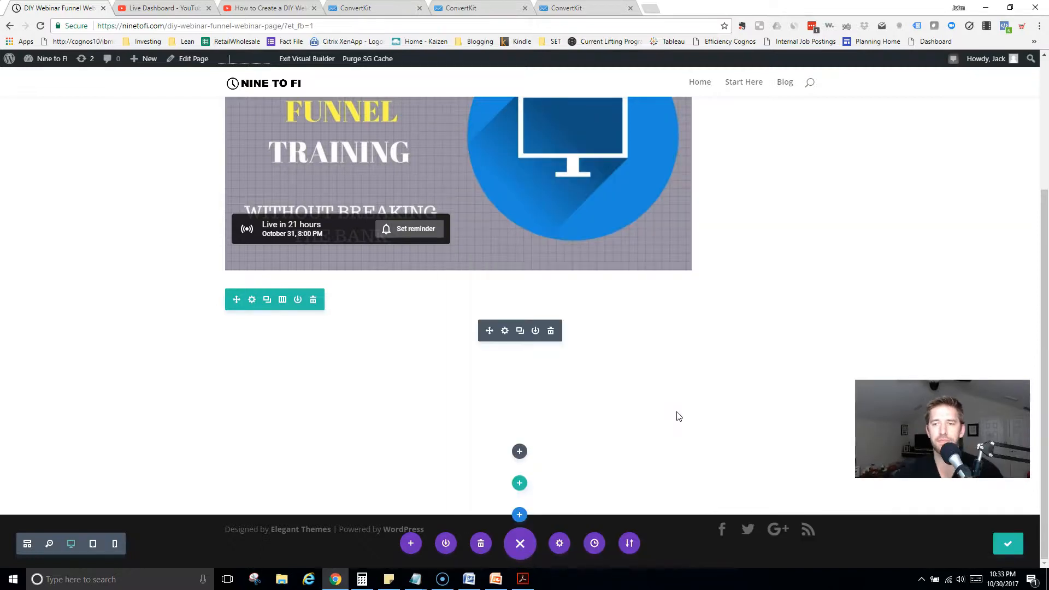
pyautogui.click(321, 71)
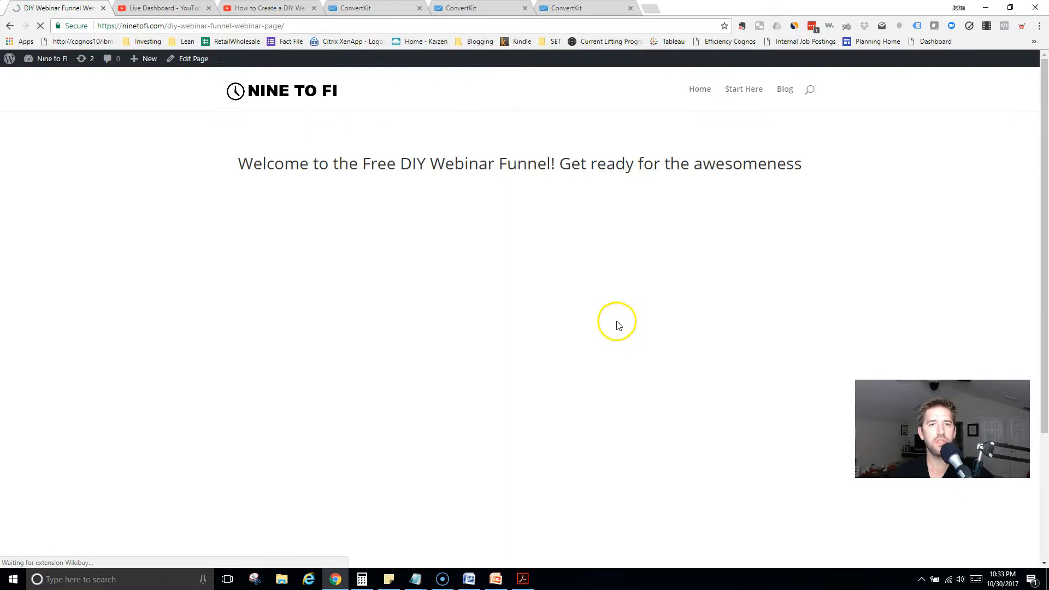
pyautogui.scroll(-5, 736, 303)
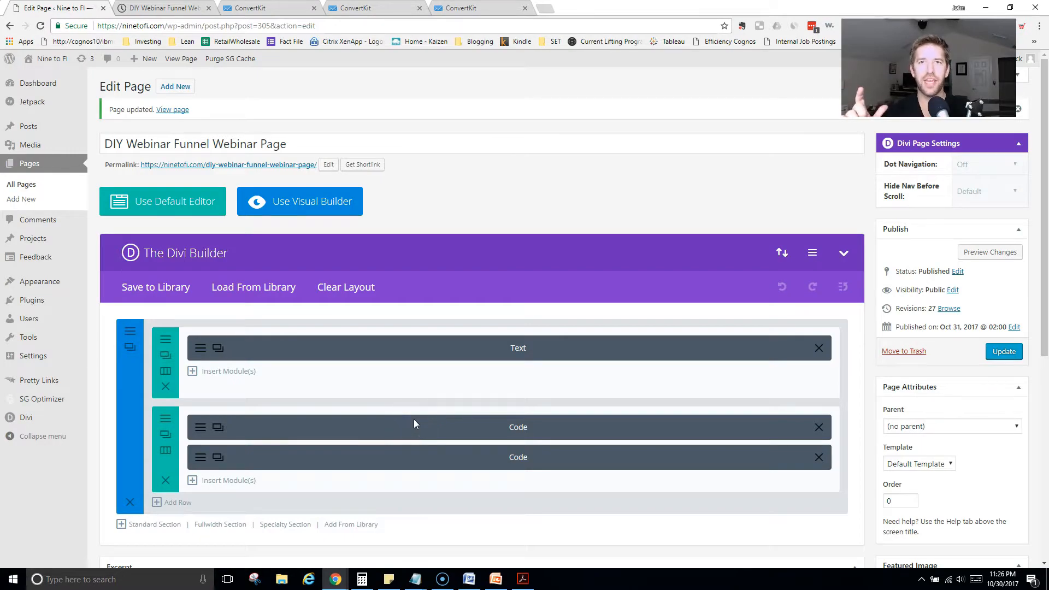
# Preview the webinar page's changes and examine the embedded video and the chat area below it.
pyautogui.click(421, 408)
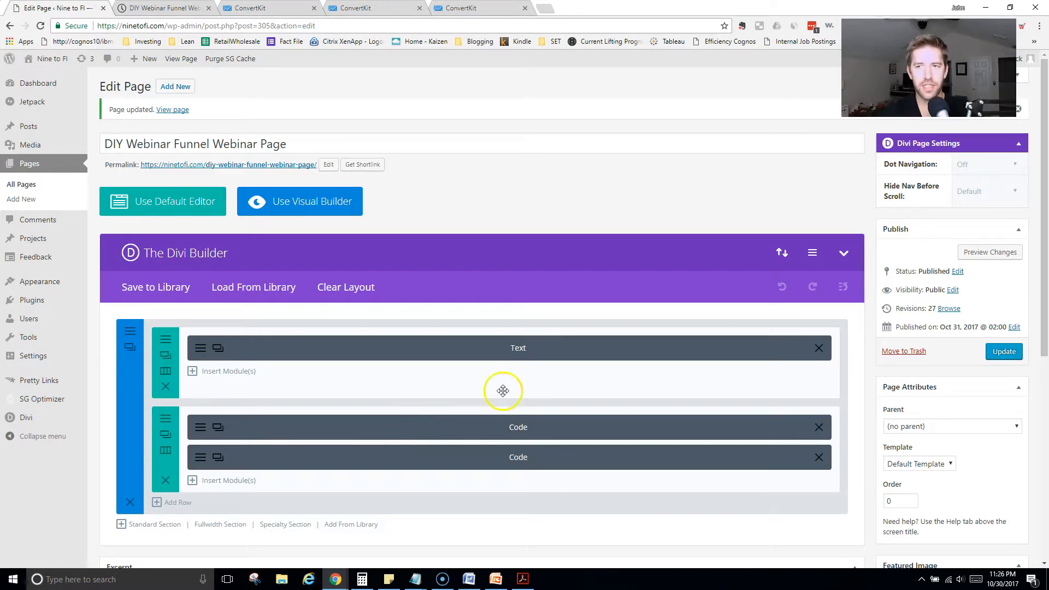
pyautogui.click(982, 257)
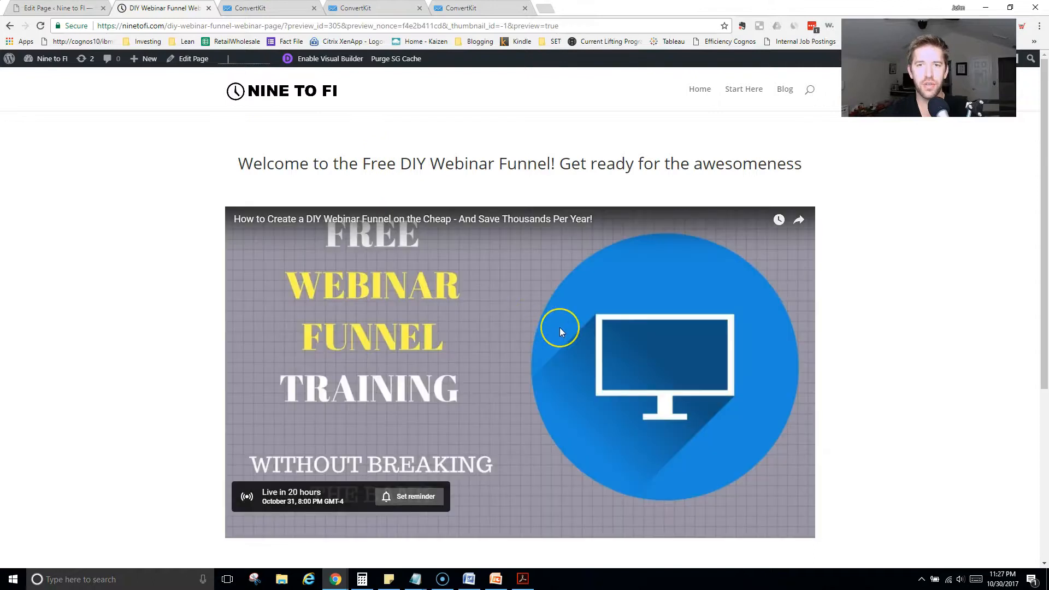
pyautogui.scroll(-5, 560, 331)
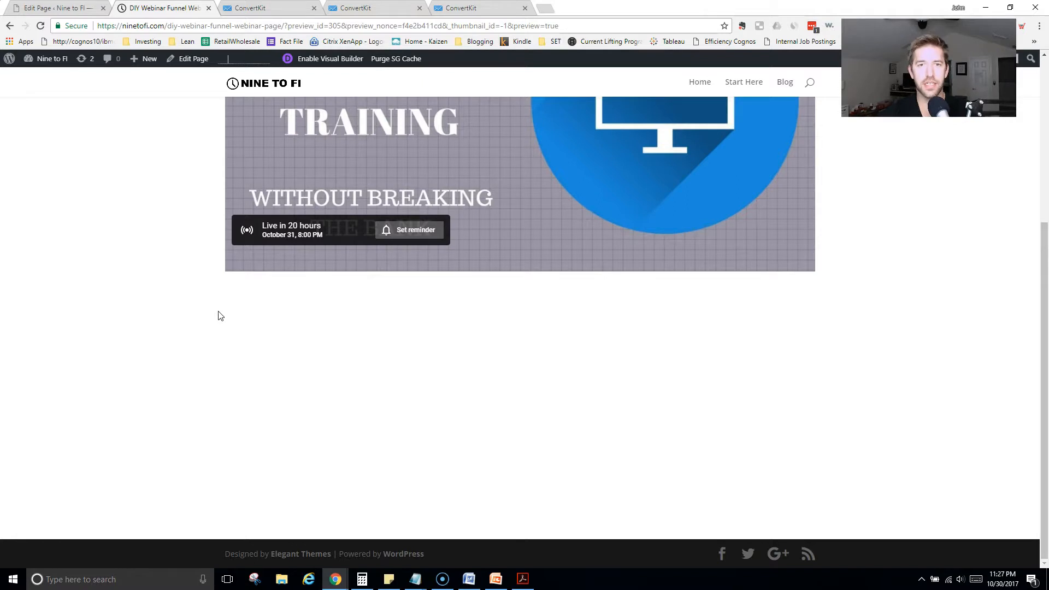
pyautogui.scroll(5, 539, 347)
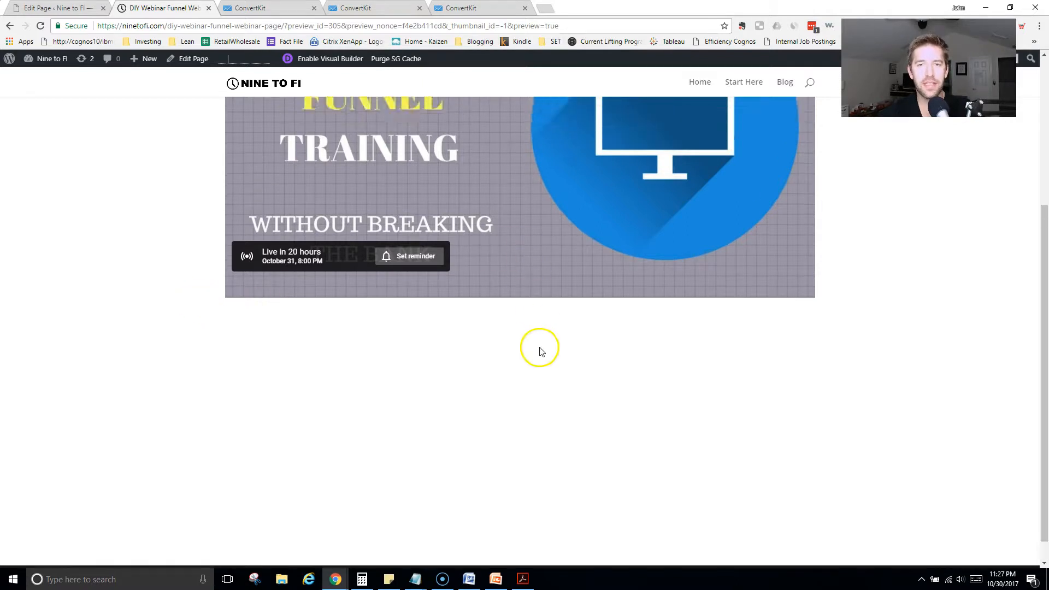
pyautogui.scroll(-2, 539, 350)
pyautogui.scroll(1, 539, 350)
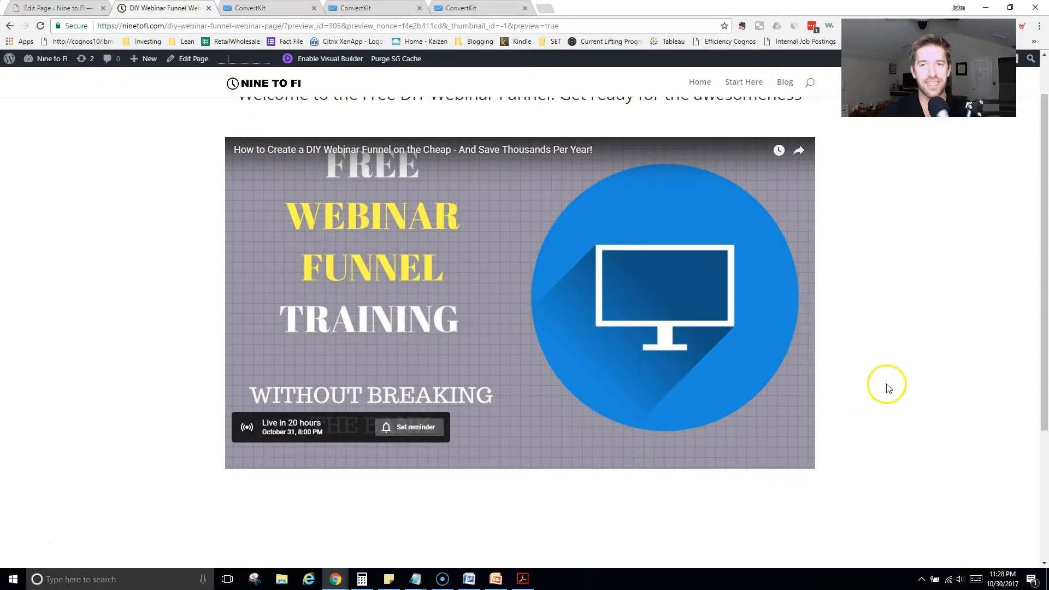
pyautogui.scroll(1, 901, 388)
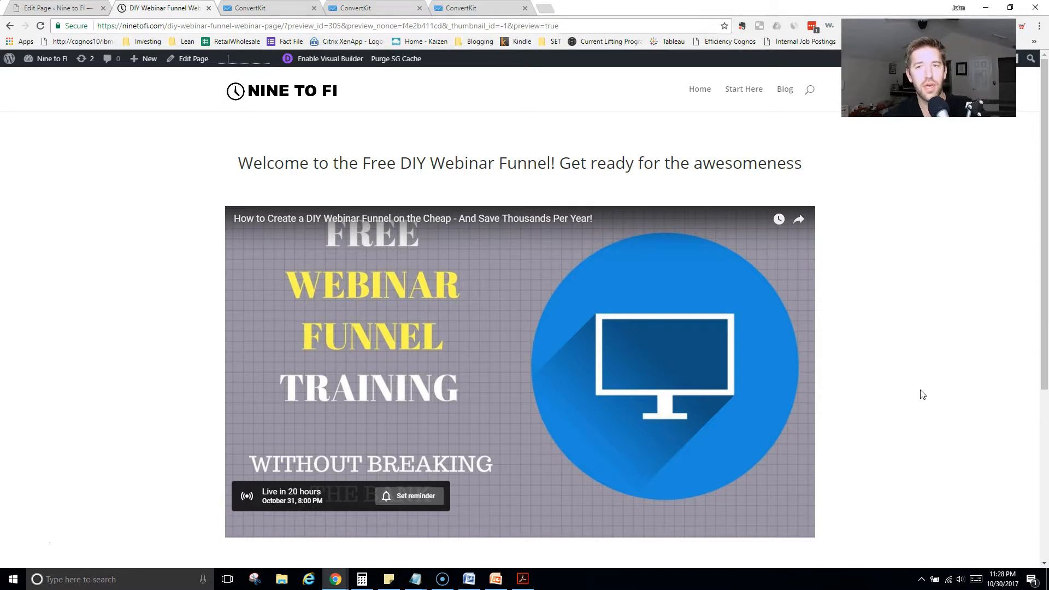
pyautogui.click(925, 393)
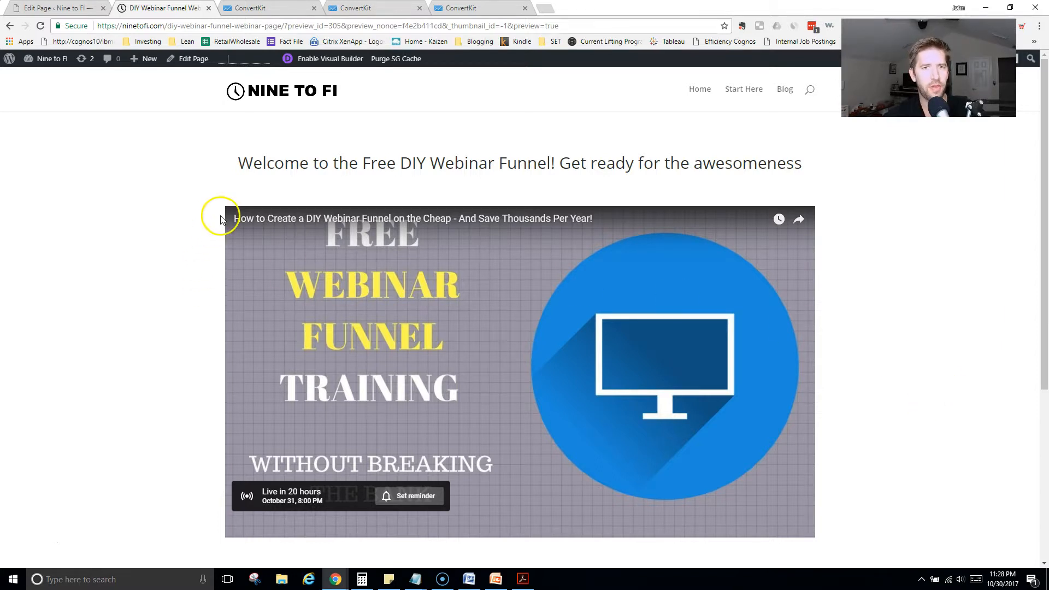
pyautogui.click(76, 6)
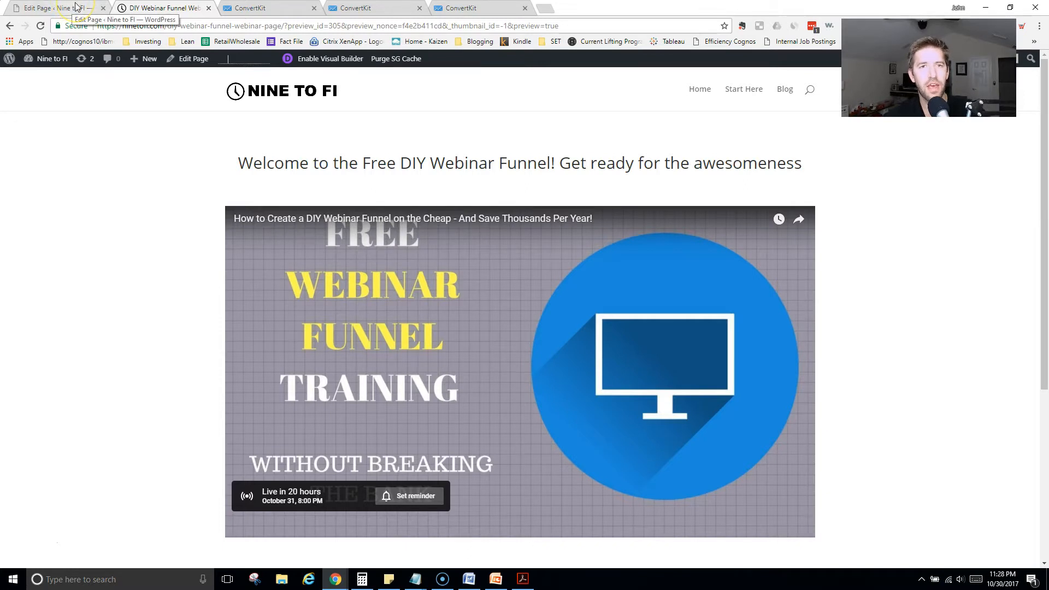
# Switch to DIY Webinar Instructions.pdf in Adobe Acrobat Reader and review it from the first page through the Confirmation Email page.
pyautogui.click(521, 579)
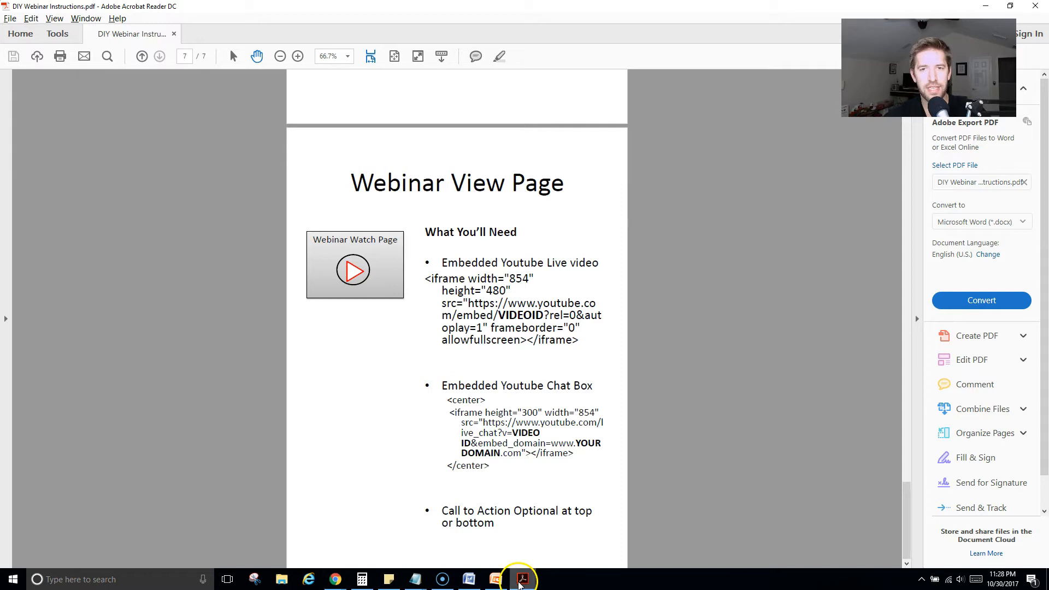
pyautogui.scroll(10, 695, 430)
pyautogui.moveTo(910, 433); pyautogui.dragTo(906, 134)
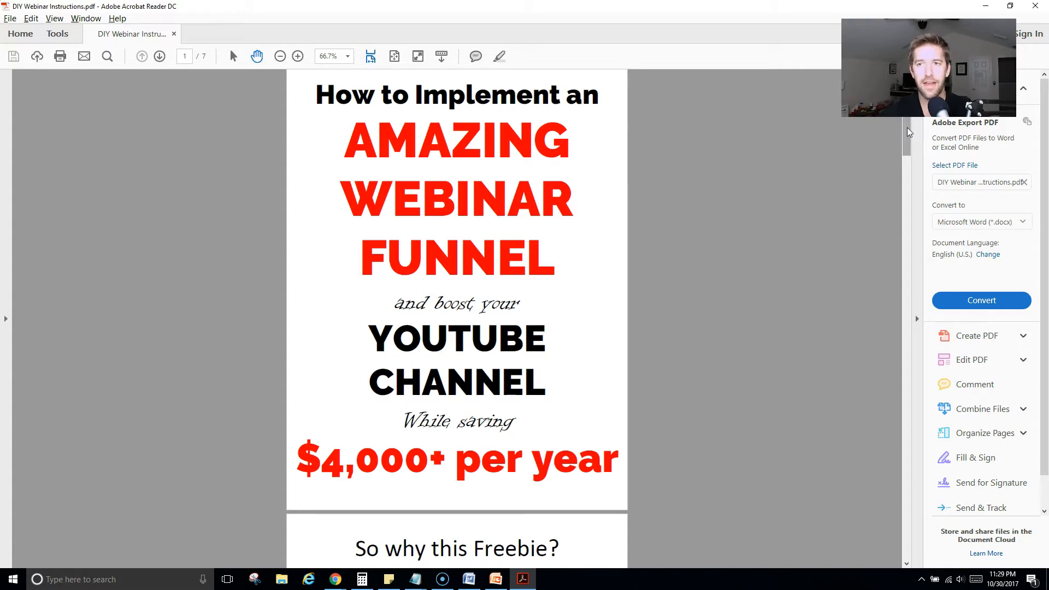
pyautogui.moveTo(908, 132); pyautogui.dragTo(920, 109)
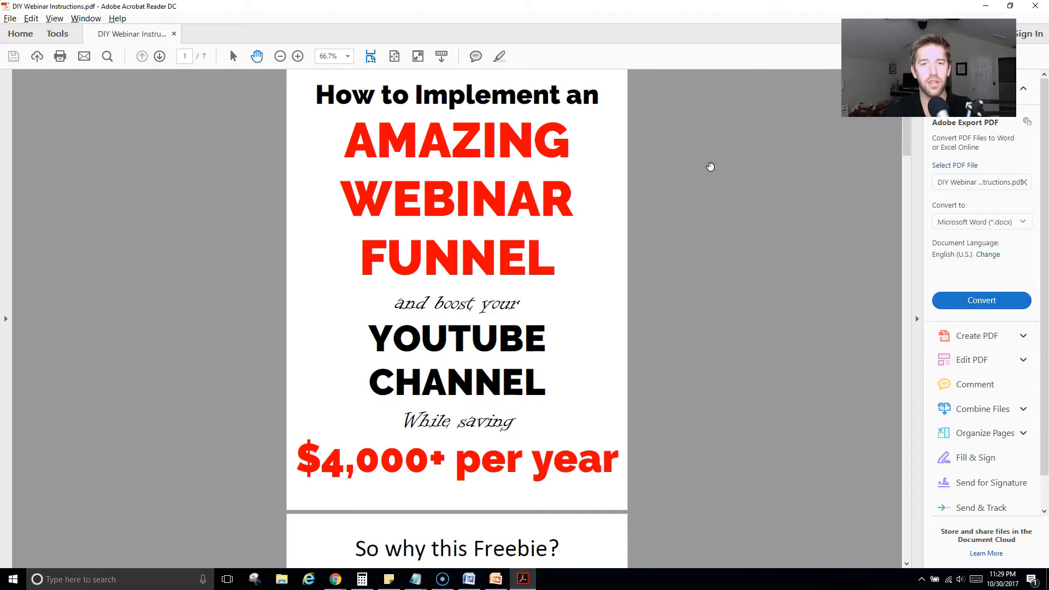
pyautogui.scroll(-10, 719, 211)
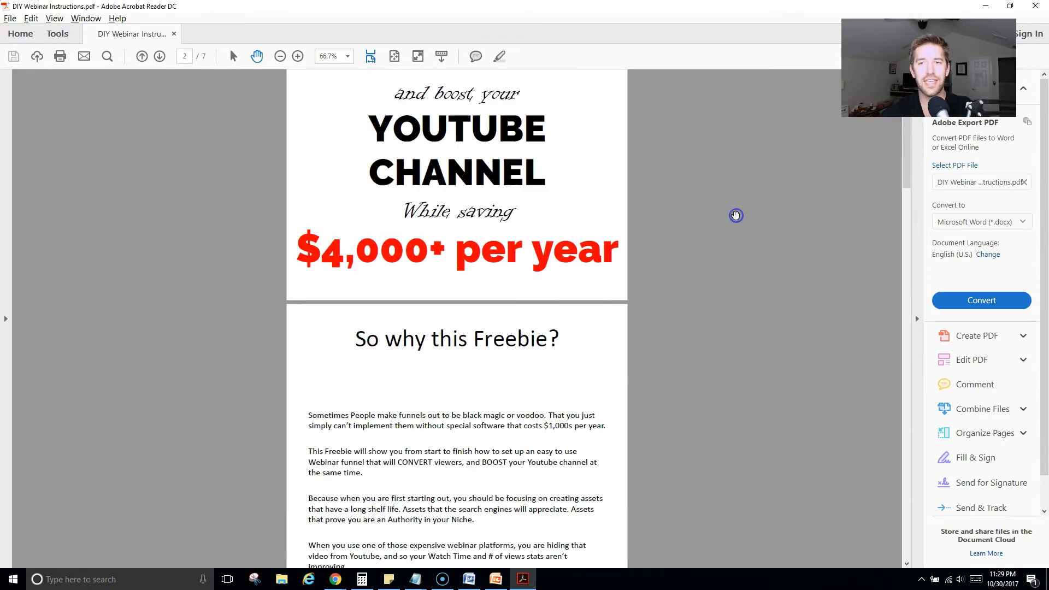
pyautogui.scroll(-5, 734, 358)
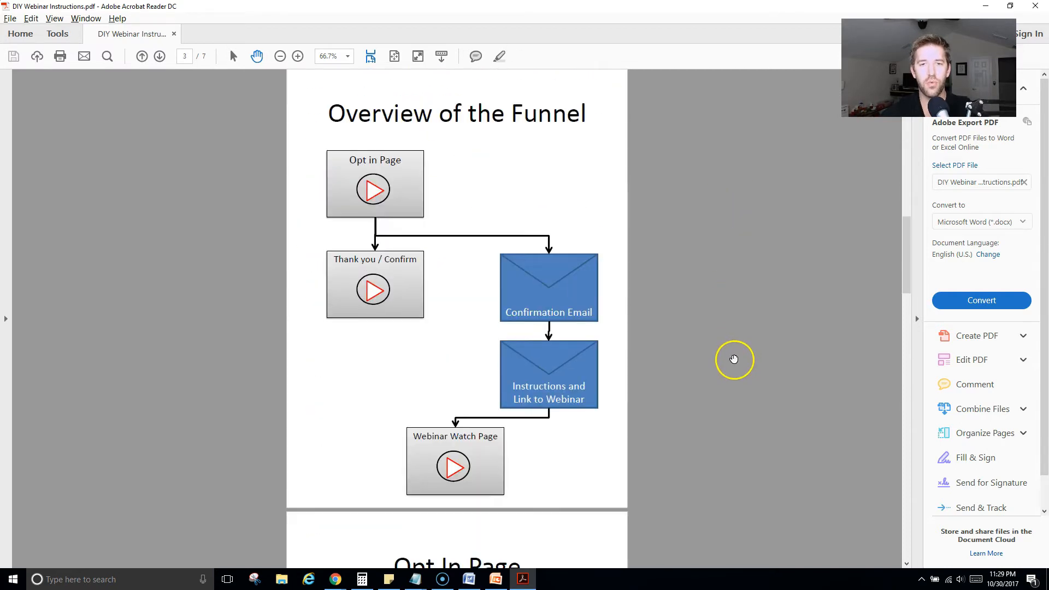
pyautogui.scroll(-4, 746, 293)
pyautogui.scroll(-4, 746, 294)
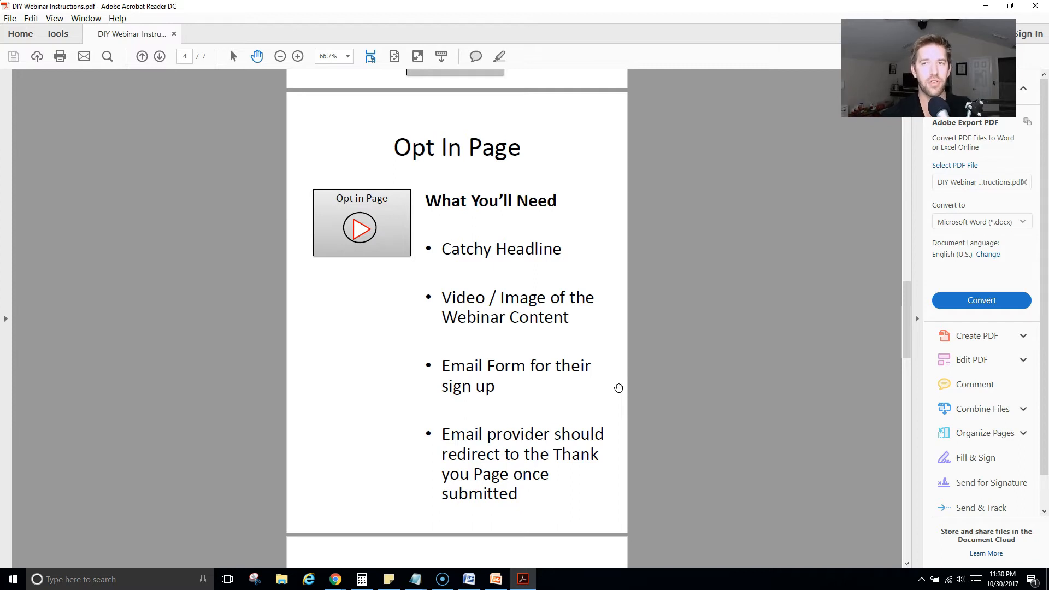
pyautogui.scroll(-10, 618, 388)
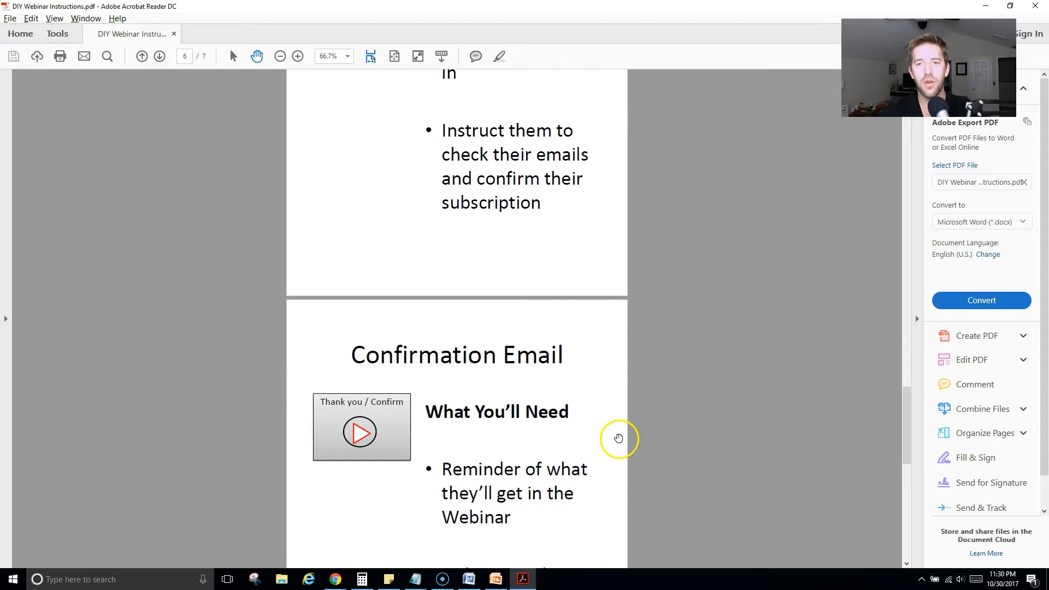
pyautogui.moveTo(616, 437); pyautogui.dragTo(620, 426)
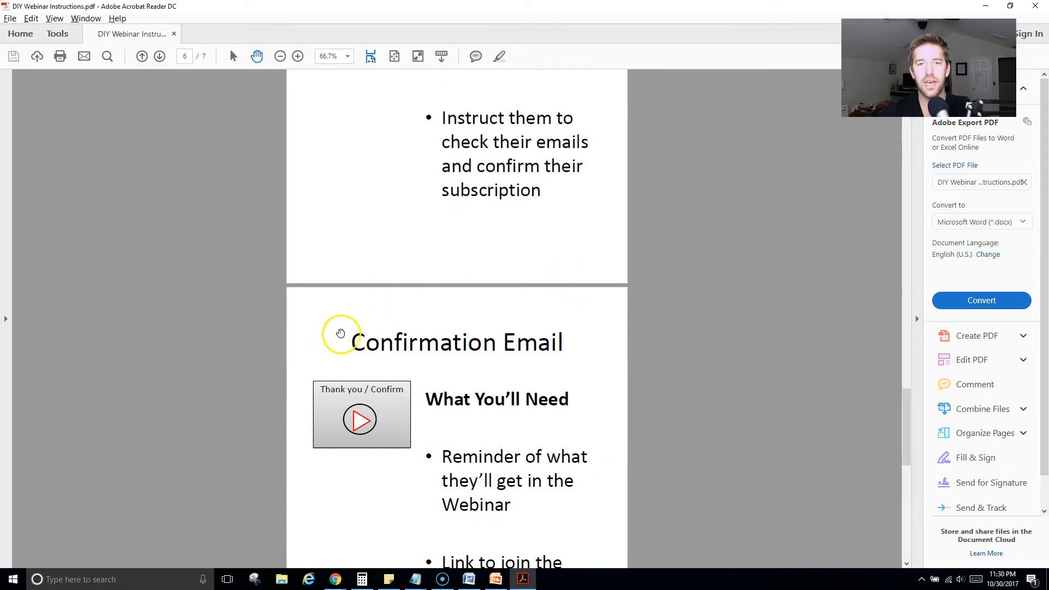